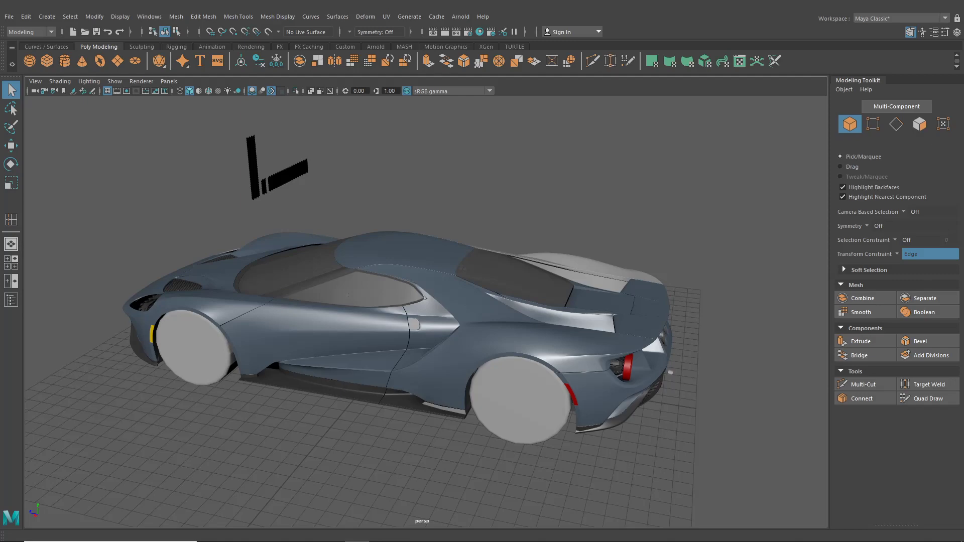
Examine the car's side body around the side window's rear corner, door gap and air intake
{"action": "left_click_drag", "start_coordinate": [450, 361], "coordinate": [468, 376], "text": "alt"}
{"action": "scroll", "coordinate": [468, 376], "scroll_direction": "up", "scroll_amount": 6}
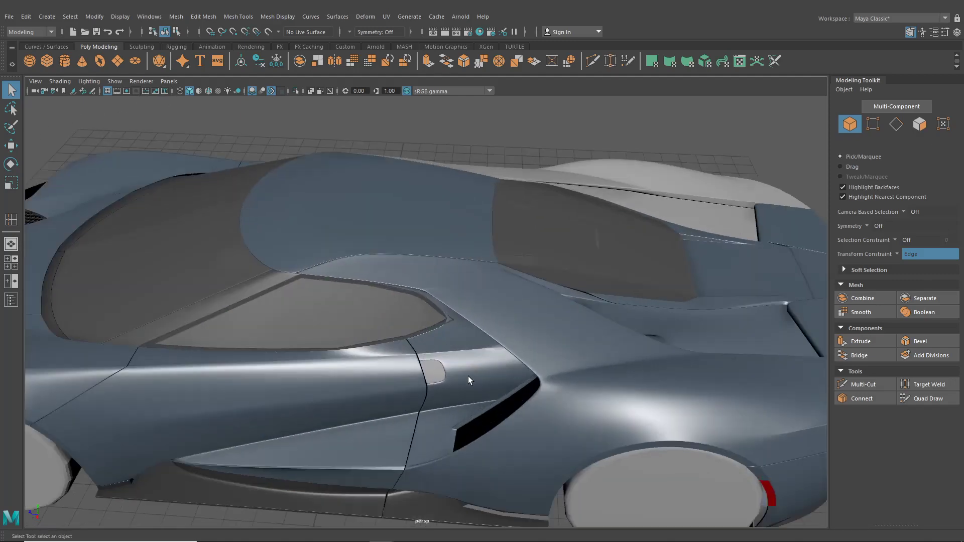
{"action": "scroll", "coordinate": [632, 300], "scroll_direction": "down", "scroll_amount": 8}
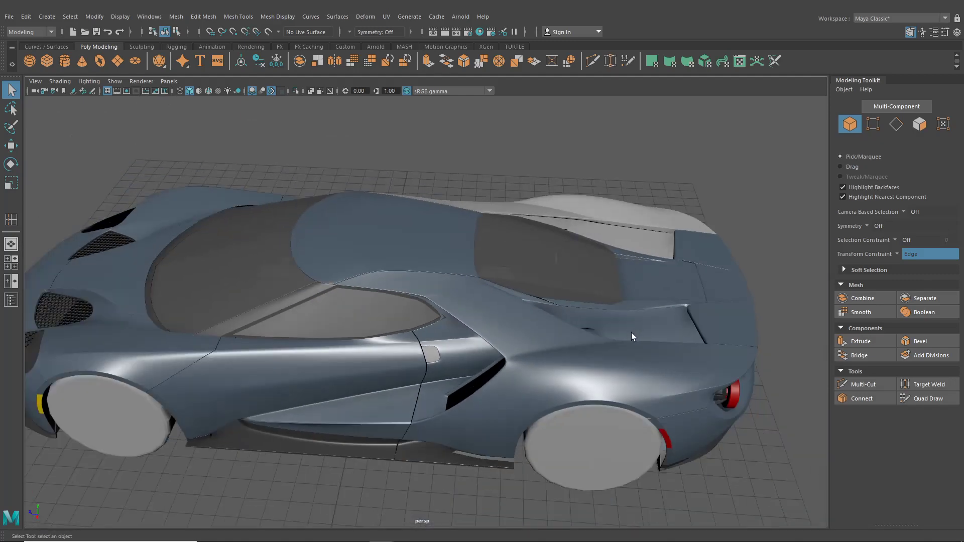
{"action": "left_click_drag", "start_coordinate": [631, 333], "coordinate": [592, 314], "text": "alt"}
{"action": "scroll", "coordinate": [543, 326], "scroll_direction": "up", "scroll_amount": 4}
{"action": "middle_click_drag", "start_coordinate": [544, 327], "coordinate": [500, 313], "text": "alt"}
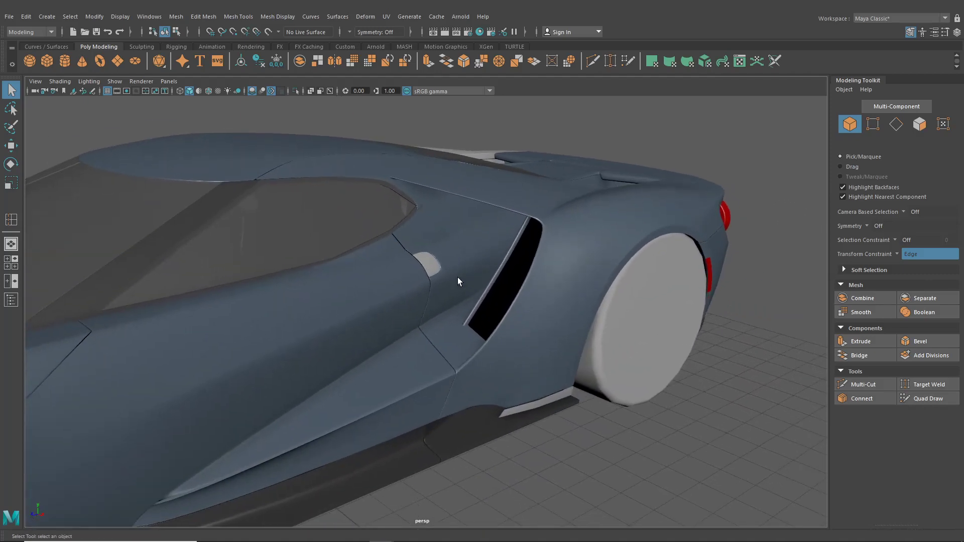
{"action": "scroll", "coordinate": [495, 272], "scroll_direction": "down", "scroll_amount": 4}
{"action": "scroll", "coordinate": [493, 281], "scroll_direction": "up", "scroll_amount": 4}
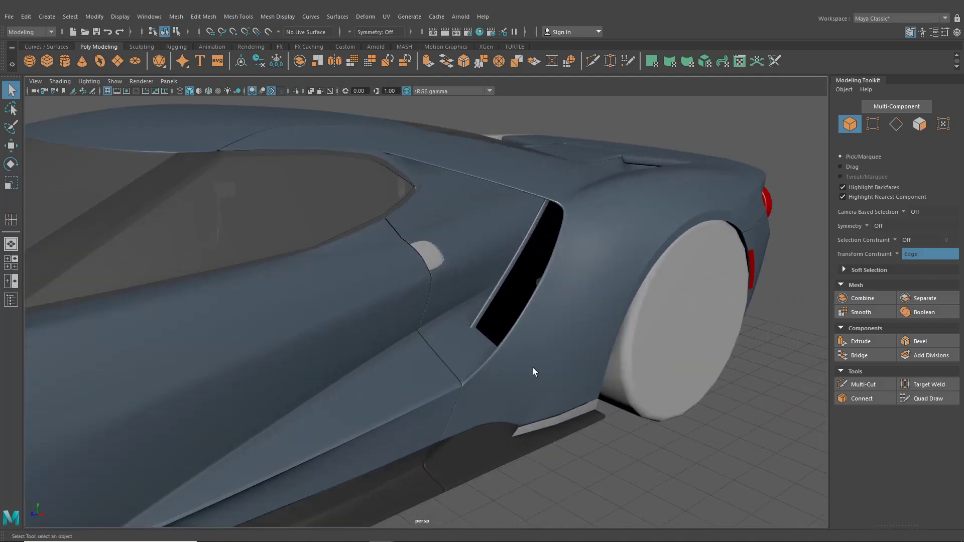
{"action": "left_click_drag", "start_coordinate": [534, 371], "coordinate": [413, 394], "text": "alt"}
{"action": "scroll", "coordinate": [519, 404], "scroll_direction": "down", "scroll_amount": 5}
{"action": "scroll", "coordinate": [461, 384], "scroll_direction": "up", "scroll_amount": 3}
{"action": "middle_click_drag", "start_coordinate": [413, 394], "coordinate": [420, 415], "text": "alt"}
{"action": "scroll", "coordinate": [420, 416], "scroll_direction": "up", "scroll_amount": 4}
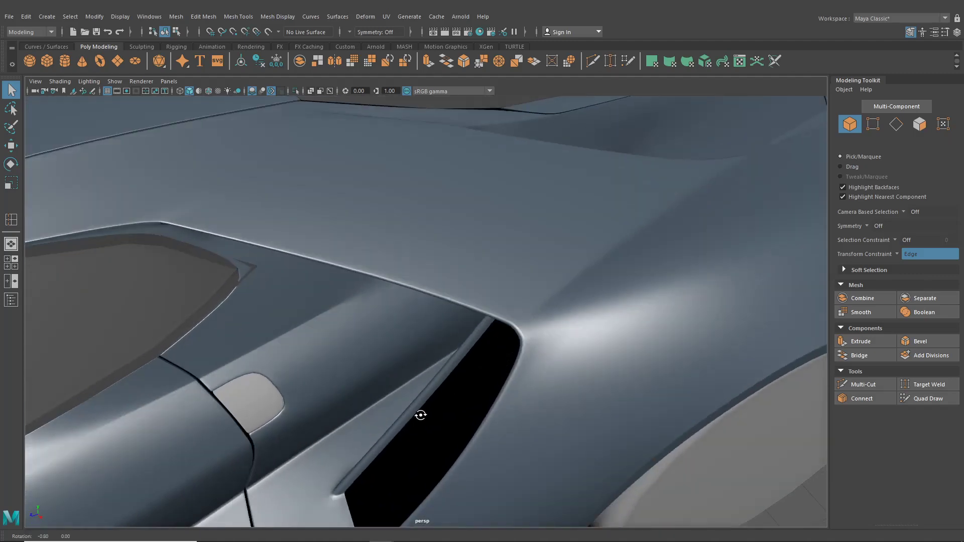
{"action": "left_click_drag", "start_coordinate": [420, 415], "coordinate": [434, 394], "text": "alt"}
{"action": "scroll", "coordinate": [435, 396], "scroll_direction": "down", "scroll_amount": 3}
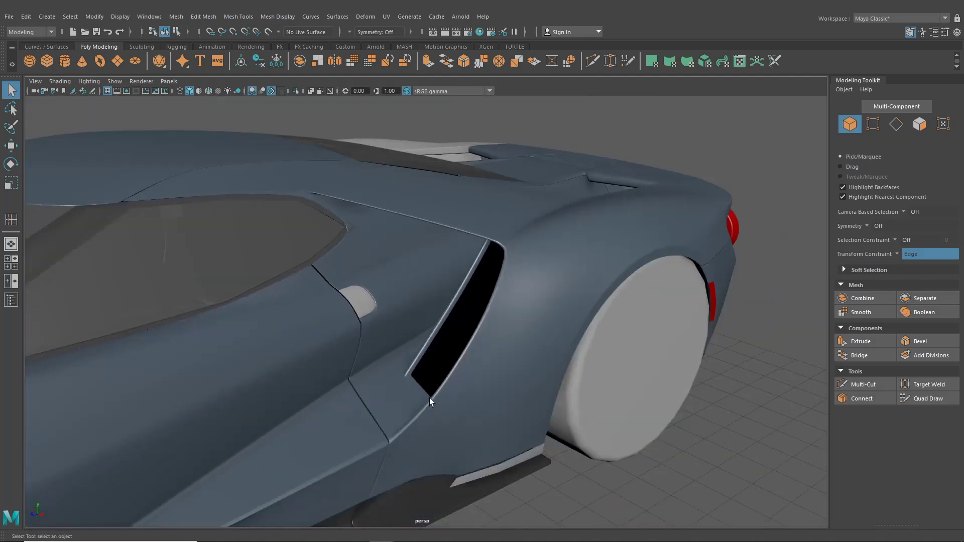
{"action": "left_click_drag", "start_coordinate": [351, 228], "coordinate": [327, 262], "text": "alt"}
{"action": "middle_click_drag", "start_coordinate": [327, 262], "coordinate": [423, 282], "text": "alt"}
{"action": "scroll", "coordinate": [423, 282], "scroll_direction": "up", "scroll_amount": 4}
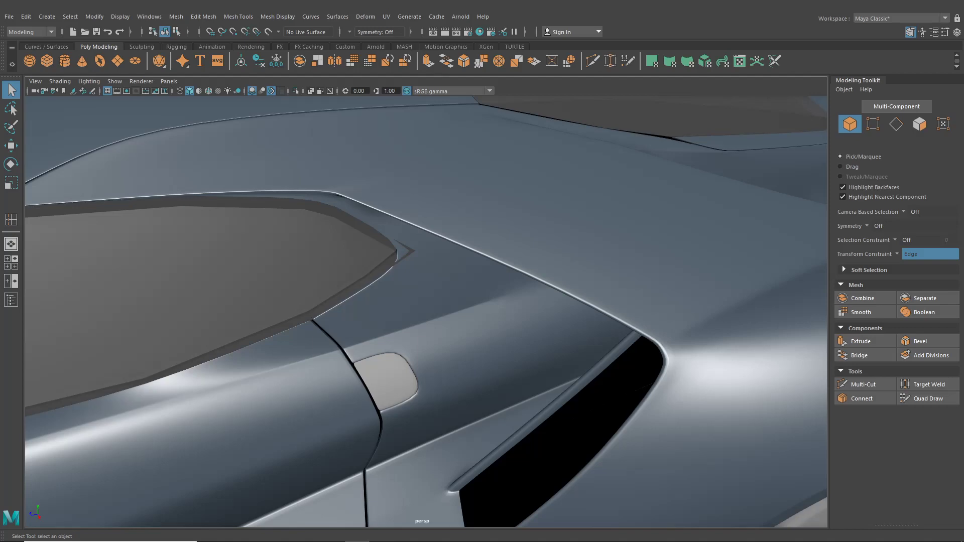
{"action": "left_click_drag", "start_coordinate": [578, 234], "coordinate": [487, 309], "text": "alt"}
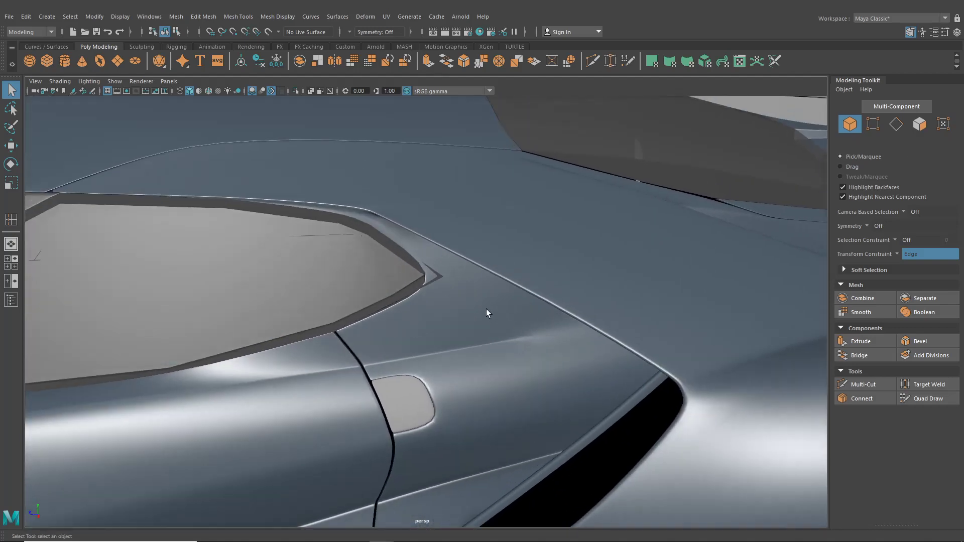
Isolate the rear side body panel and show its corner at the rear end of the side window
{"action": "left_click", "coordinate": [486, 309]}
{"action": "right_click_drag", "start_coordinate": [486, 309], "coordinate": [537, 343], "text": "alt"}
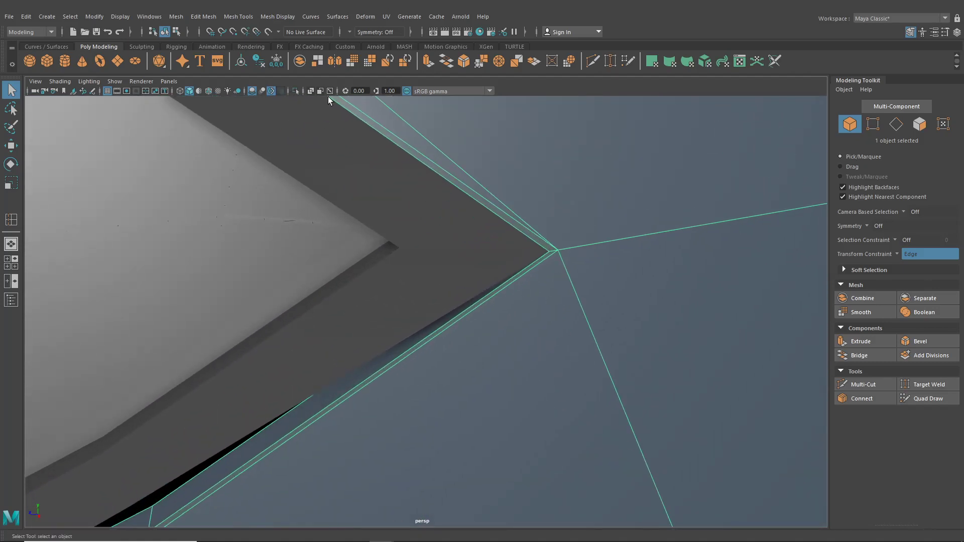
{"action": "left_click", "coordinate": [295, 91]}
{"action": "left_click_drag", "start_coordinate": [508, 222], "coordinate": [595, 249], "text": "alt"}
Bevel the two short edges at the window opening's rear corner with a fraction of 0.02
{"action": "right_click", "coordinate": [655, 165]}
{"action": "left_click", "coordinate": [655, 137]}
{"action": "right_click_drag", "start_coordinate": [655, 141], "coordinate": [631, 185], "text": "alt"}
{"action": "left_click", "coordinate": [695, 125]}
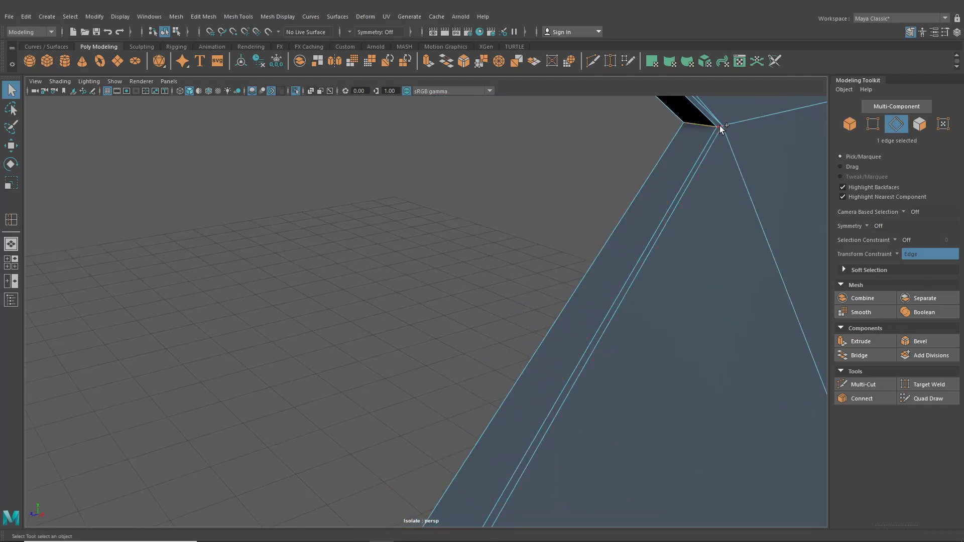
{"action": "left_click", "coordinate": [209, 19]}
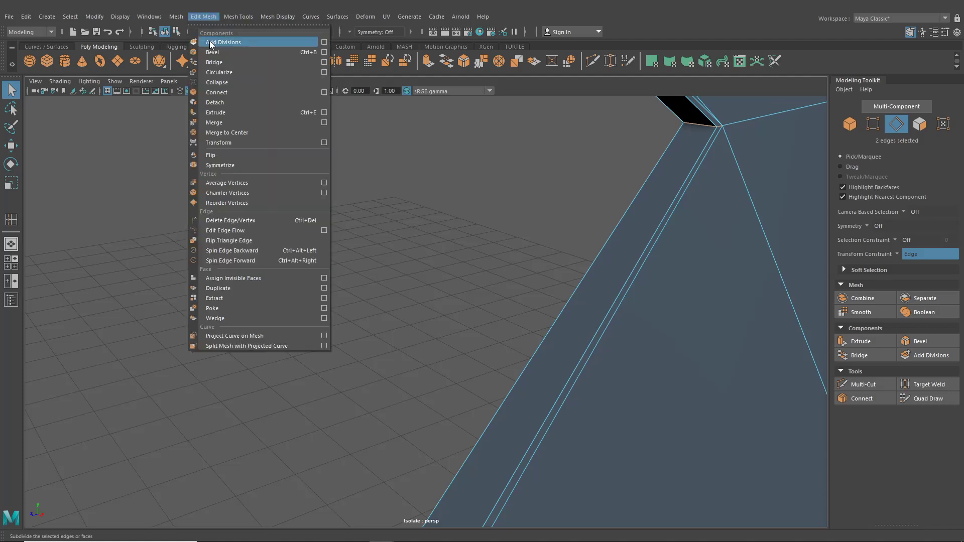
{"action": "left_click", "coordinate": [218, 53]}
{"action": "scroll", "coordinate": [432, 192], "scroll_direction": "up", "scroll_amount": 3}
{"action": "scroll", "coordinate": [432, 193], "scroll_direction": "down", "scroll_amount": 3}
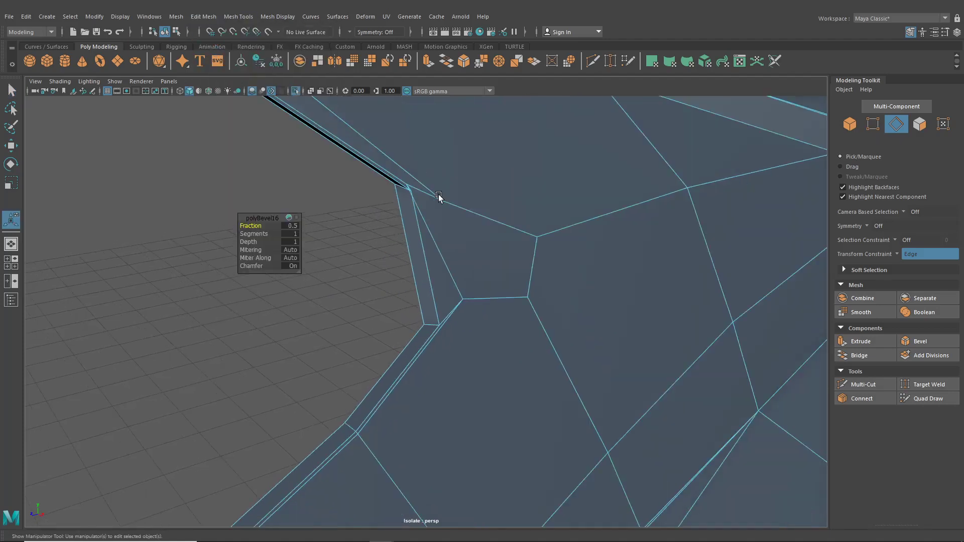
{"action": "left_click_drag", "start_coordinate": [263, 224], "coordinate": [258, 225]}
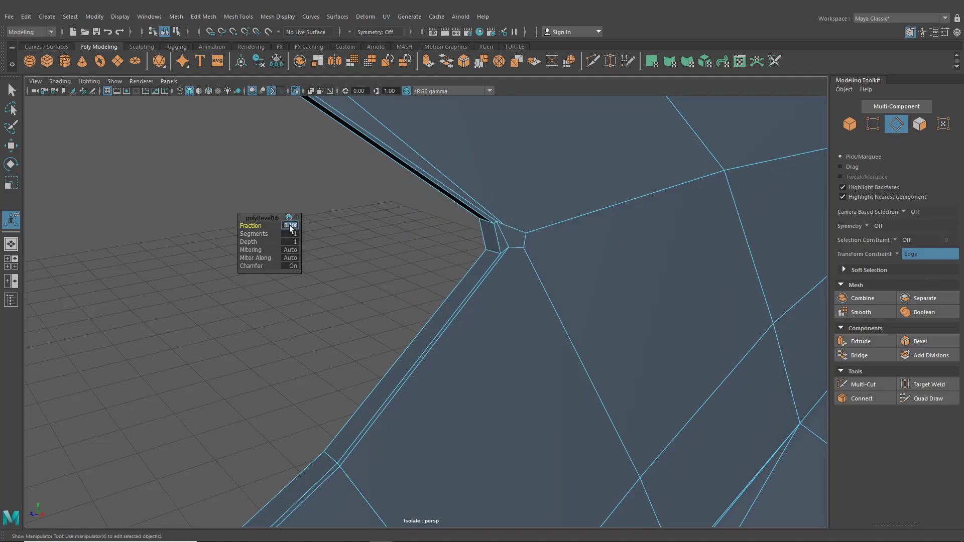
{"action": "key", "text": "Return"}
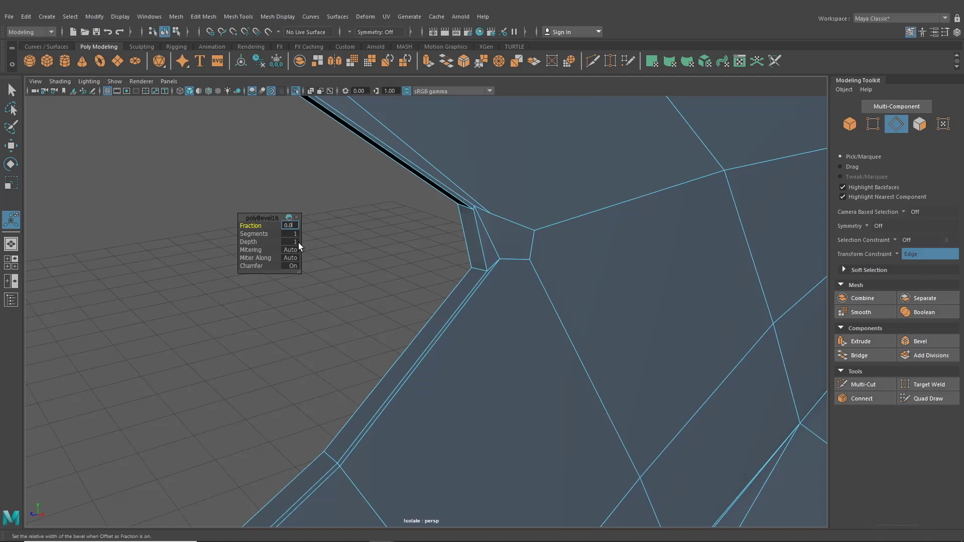
{"action": "key", "text": "Return"}
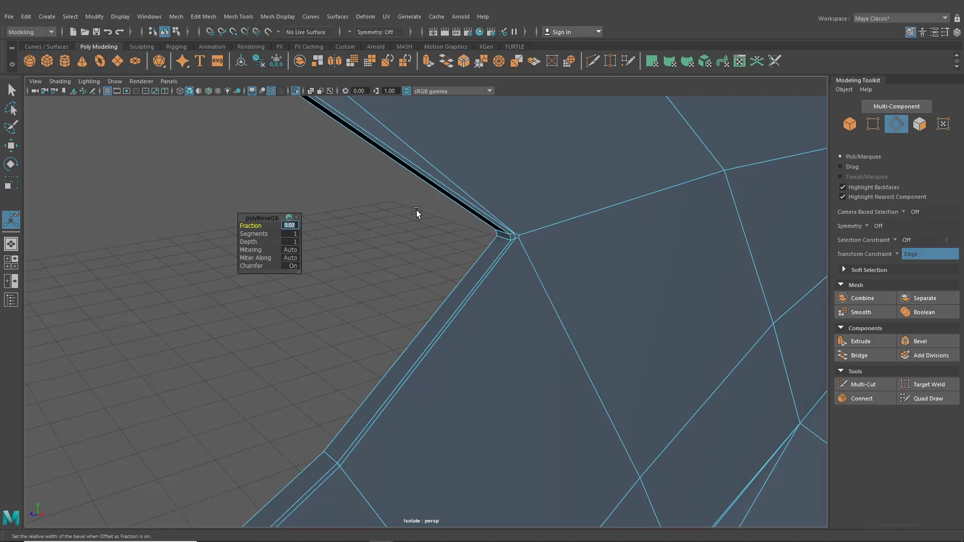
Merge the extra outer vertices of the beveled window corner using Target Weld
{"action": "middle_click_drag", "start_coordinate": [448, 193], "coordinate": [415, 211], "text": "alt"}
{"action": "right_click_drag", "start_coordinate": [416, 211], "coordinate": [456, 244], "text": "alt"}
{"action": "middle_click_drag", "start_coordinate": [456, 244], "coordinate": [449, 271], "text": "alt"}
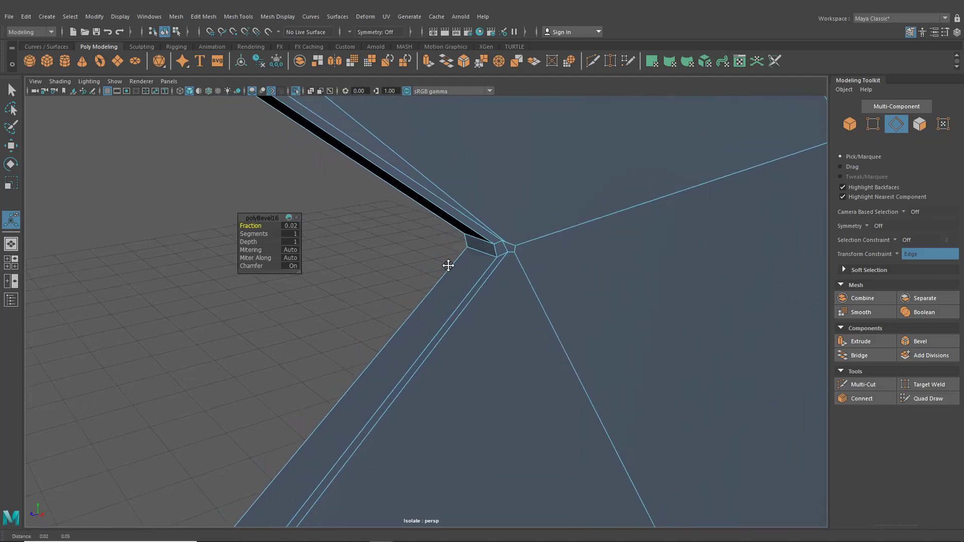
{"action": "right_click_drag", "start_coordinate": [510, 161], "coordinate": [520, 237], "text": "shift"}
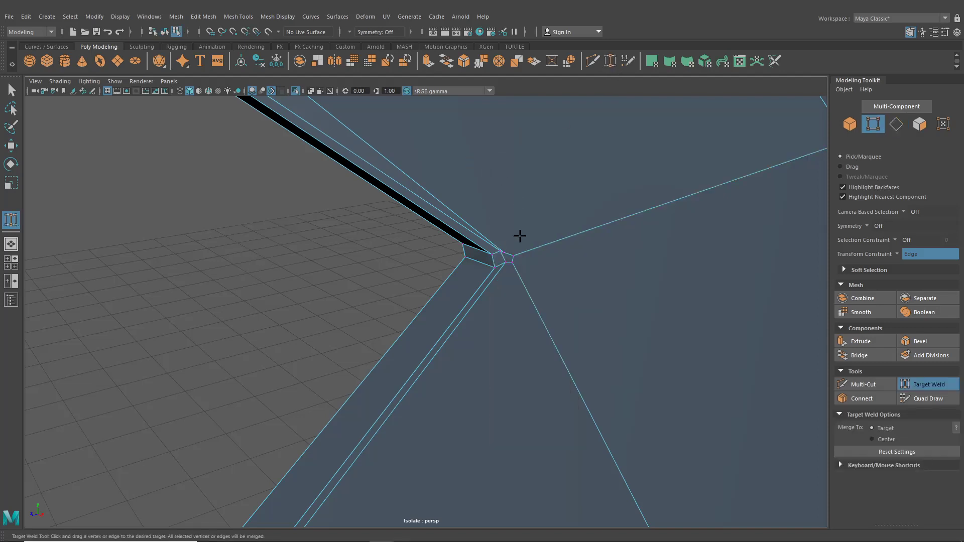
{"action": "left_click_drag", "start_coordinate": [507, 261], "coordinate": [505, 251]}
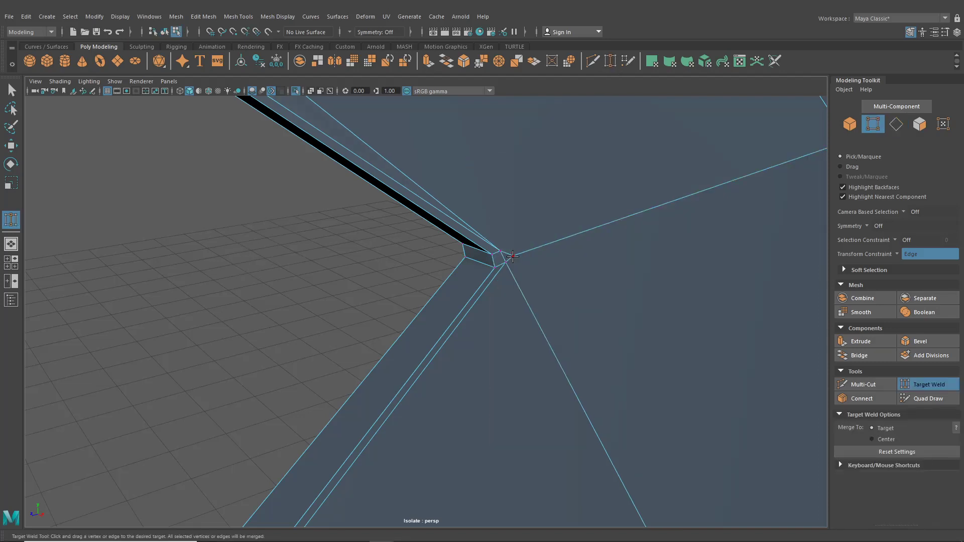
{"action": "scroll", "coordinate": [542, 264], "scroll_direction": "down", "scroll_amount": 2}
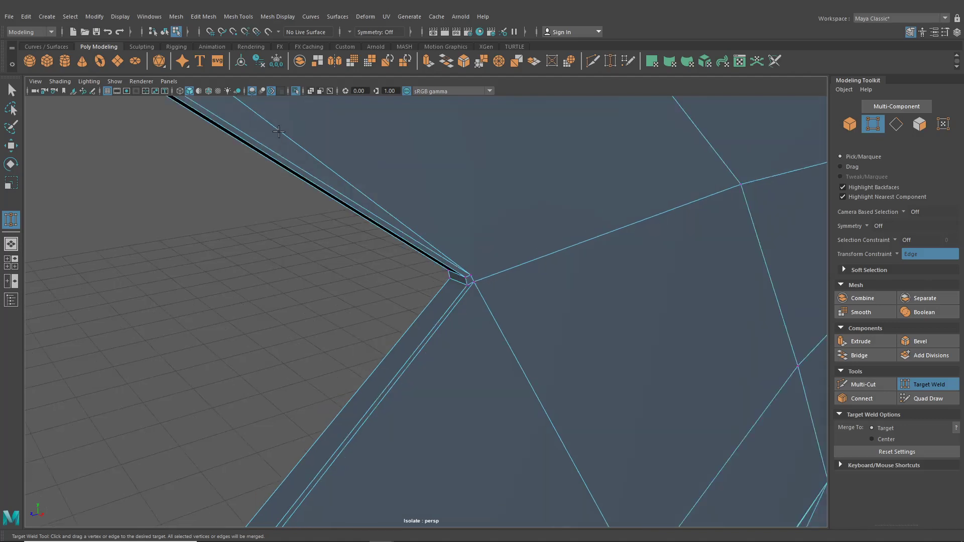
Display the panel in smooth preview and bring the rest of the car back into view
{"action": "left_click", "coordinate": [10, 90]}
{"action": "left_click", "coordinate": [165, 32]}
{"action": "key", "text": "3"}
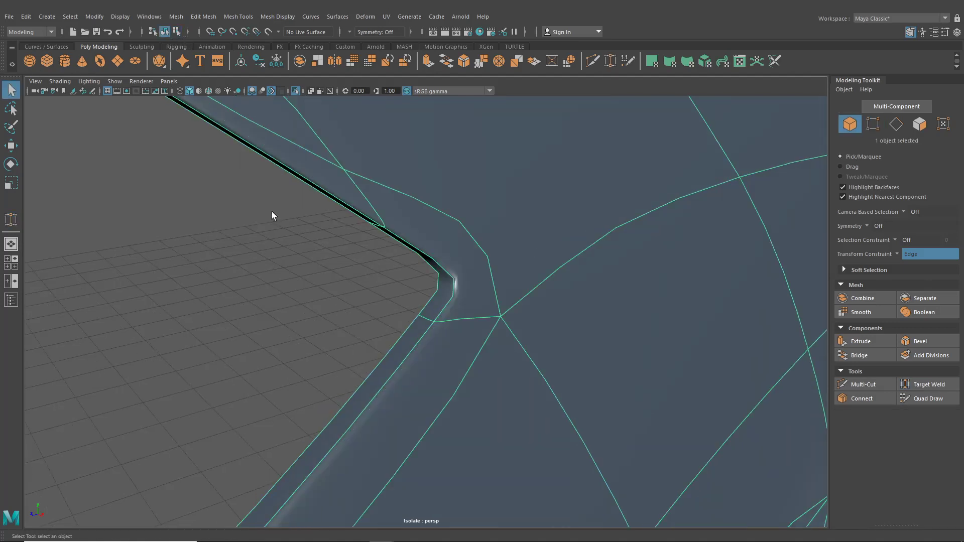
{"action": "scroll", "coordinate": [274, 257], "scroll_direction": "down", "scroll_amount": 5}
{"action": "left_click", "coordinate": [274, 257]}
{"action": "left_click_drag", "start_coordinate": [274, 258], "coordinate": [329, 306], "text": "alt"}
{"action": "left_click", "coordinate": [295, 92]}
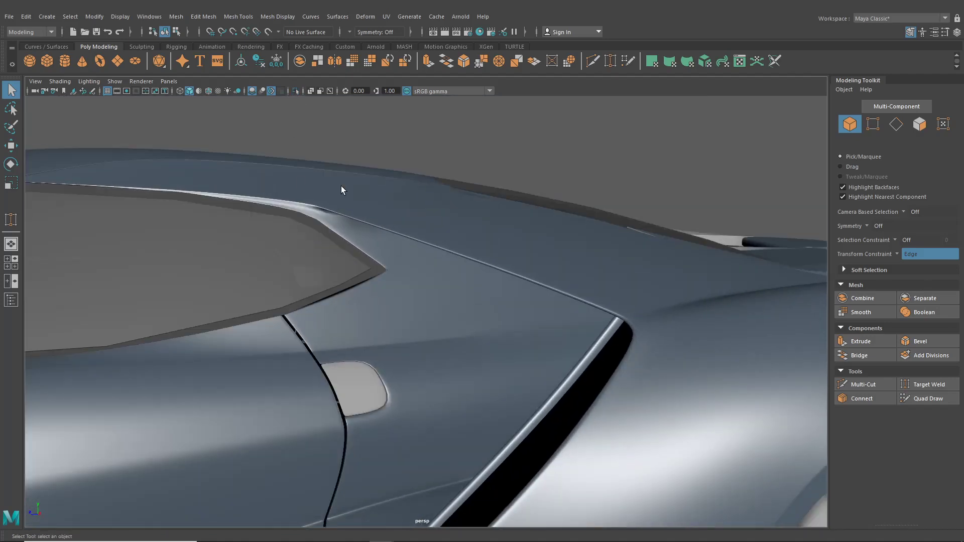
Turn off smooth preview for the side window frame, the door and the rear side panel
{"action": "left_click_drag", "start_coordinate": [342, 187], "coordinate": [415, 236], "text": "alt"}
{"action": "scroll", "coordinate": [415, 236], "scroll_direction": "up", "scroll_amount": 5}
{"action": "scroll", "coordinate": [440, 273], "scroll_direction": "down", "scroll_amount": 5}
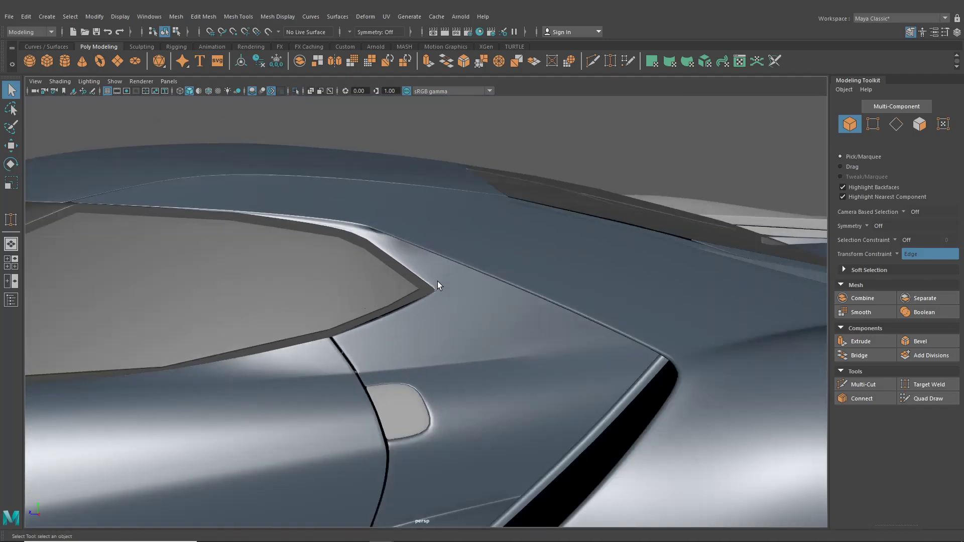
{"action": "mouse_move", "coordinate": [451, 281]}
{"action": "left_mouse_down", "text": "alt"}
{"action": "mouse_move", "coordinate": [468, 279]}
{"action": "mouse_move", "coordinate": [450, 283]}
{"action": "left_mouse_up", "text": "alt"}
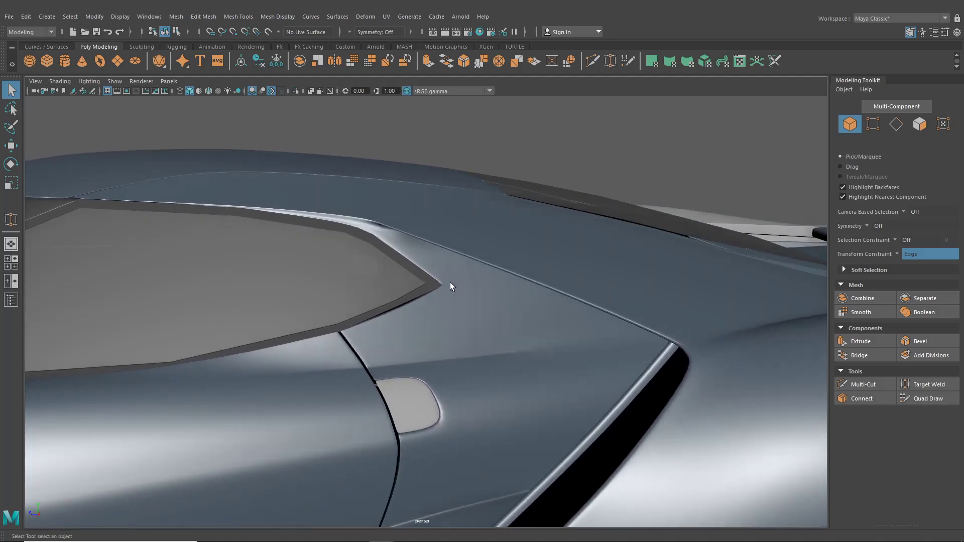
{"action": "left_click", "coordinate": [417, 296]}
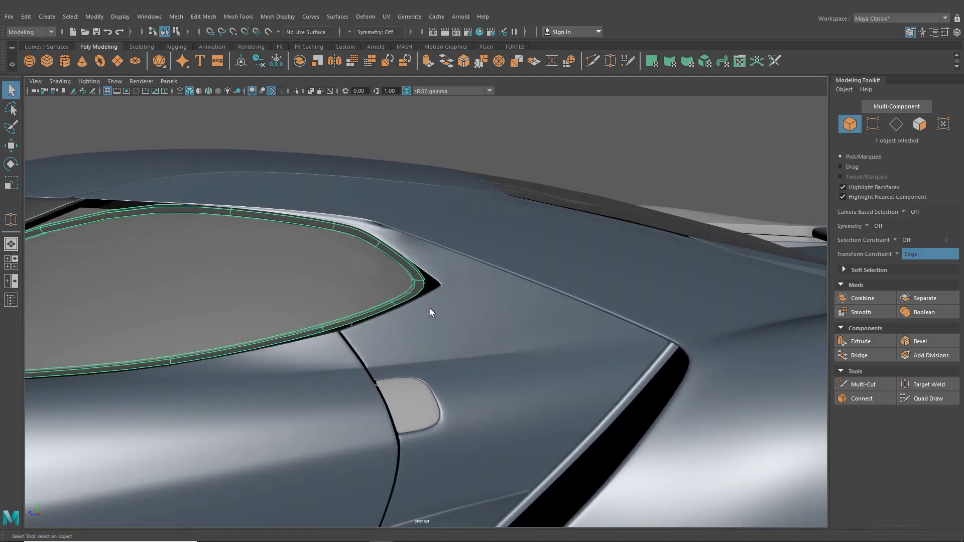
{"action": "left_click", "coordinate": [430, 308]}
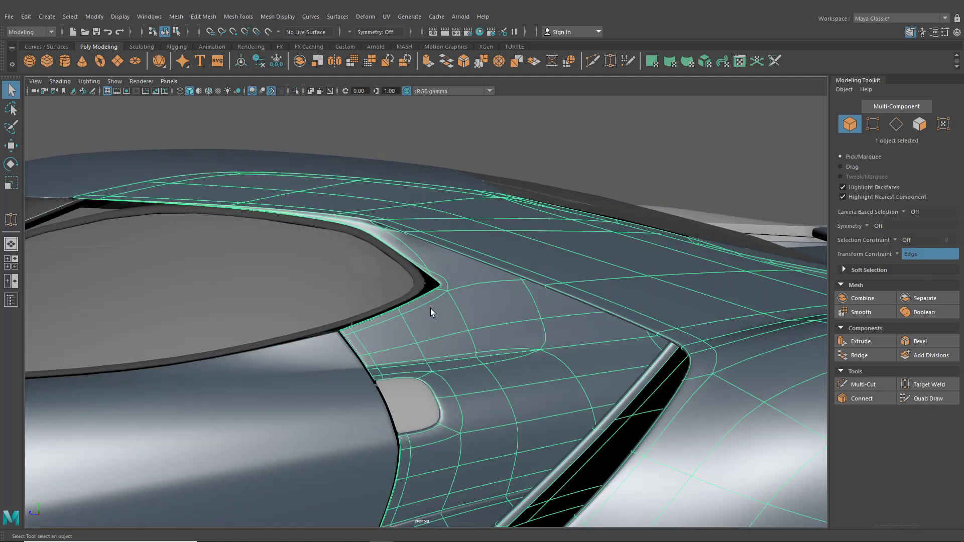
{"action": "left_click", "coordinate": [352, 321]}
{"action": "key", "text": "1"}
{"action": "left_click", "coordinate": [335, 354]}
{"action": "key", "text": "1"}
{"action": "left_click", "coordinate": [390, 320]}
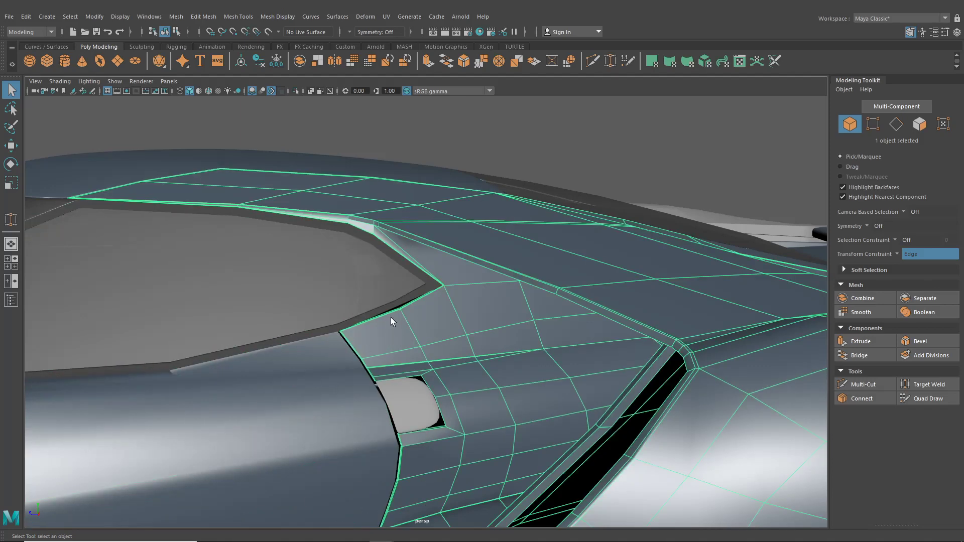
Examine how the side window frame meets the door and rear side panel at the window's rear corner
{"action": "scroll", "coordinate": [399, 304], "scroll_direction": "up", "scroll_amount": 5}
{"action": "middle_click_drag", "start_coordinate": [391, 317], "coordinate": [408, 304], "text": "alt"}
{"action": "left_click", "coordinate": [406, 267]}
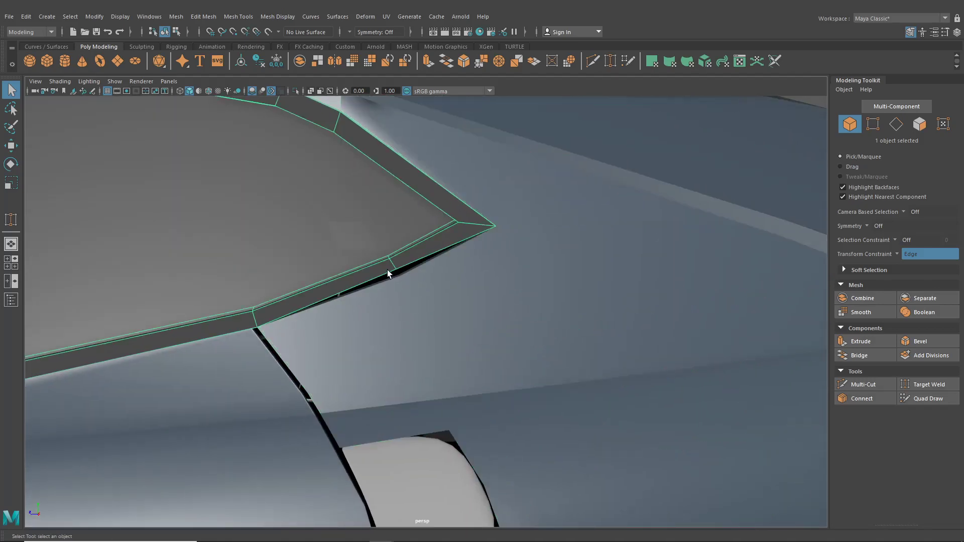
{"action": "scroll", "coordinate": [402, 291], "scroll_direction": "down", "scroll_amount": 3}
{"action": "scroll", "coordinate": [443, 331], "scroll_direction": "down", "scroll_amount": 2}
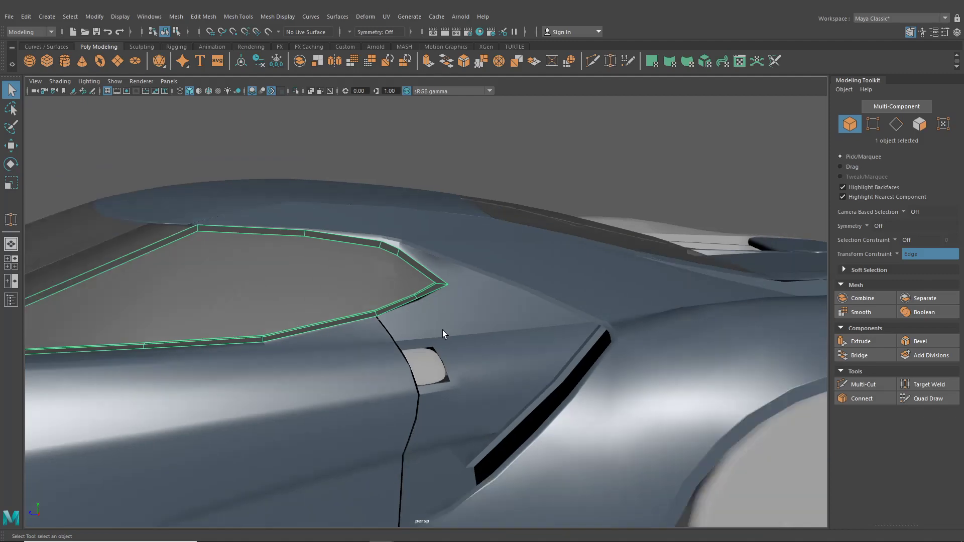
{"action": "left_click", "coordinate": [350, 381]}
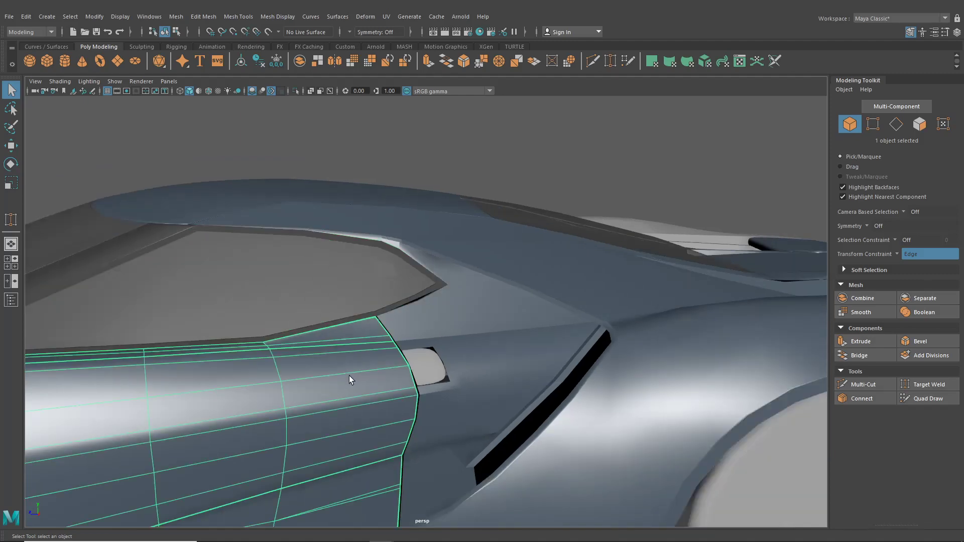
{"action": "left_click", "coordinate": [459, 331]}
{"action": "left_click", "coordinate": [531, 168]}
Cut the lower section of a supporting edge along the rear pillar panel's window border with Multi-Cut
{"action": "mouse_move", "coordinate": [531, 278]}
{"action": "left_mouse_down", "text": "alt"}
{"action": "mouse_move", "coordinate": [519, 256]}
{"action": "mouse_move", "coordinate": [541, 248]}
{"action": "mouse_move", "coordinate": [512, 270]}
{"action": "mouse_move", "coordinate": [375, 282]}
{"action": "mouse_move", "coordinate": [329, 302]}
{"action": "left_mouse_up", "text": "alt"}
{"action": "left_click", "coordinate": [329, 302]}
{"action": "right_click_drag", "start_coordinate": [313, 300], "coordinate": [421, 319], "text": "alt"}
{"action": "middle_click_drag", "start_coordinate": [421, 320], "coordinate": [401, 342], "text": "alt"}
{"action": "scroll", "coordinate": [401, 342], "scroll_direction": "up", "scroll_amount": 4}
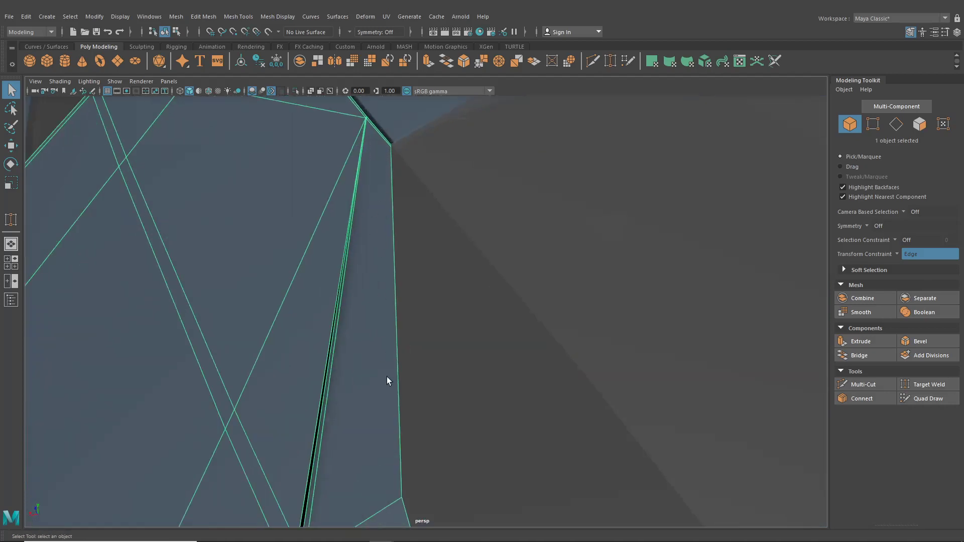
{"action": "middle_click_drag", "start_coordinate": [383, 437], "coordinate": [351, 278], "text": "alt"}
{"action": "scroll", "coordinate": [366, 342], "scroll_direction": "down", "scroll_amount": 4}
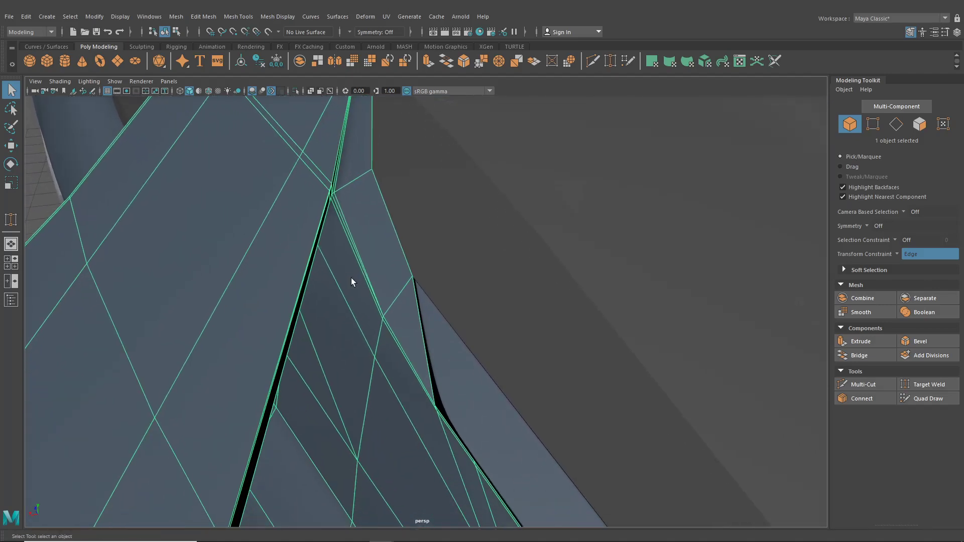
{"action": "left_click_drag", "start_coordinate": [351, 278], "coordinate": [405, 308], "text": "alt"}
{"action": "right_click_drag", "start_coordinate": [406, 308], "coordinate": [426, 373], "text": "alt"}
{"action": "left_click", "coordinate": [592, 63]}
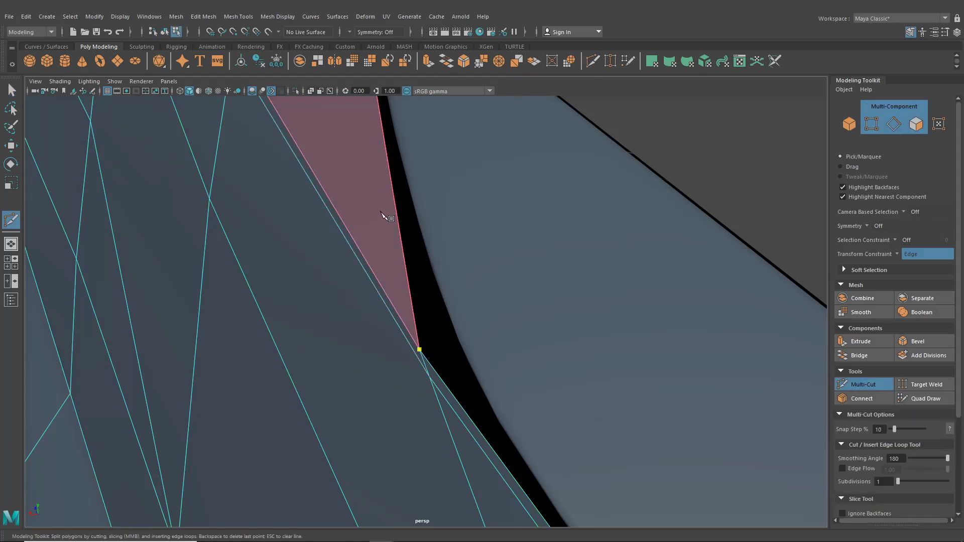
{"action": "middle_click_drag", "start_coordinate": [382, 213], "coordinate": [390, 324], "text": "alt"}
{"action": "scroll", "coordinate": [415, 356], "scroll_direction": "up", "scroll_amount": 2}
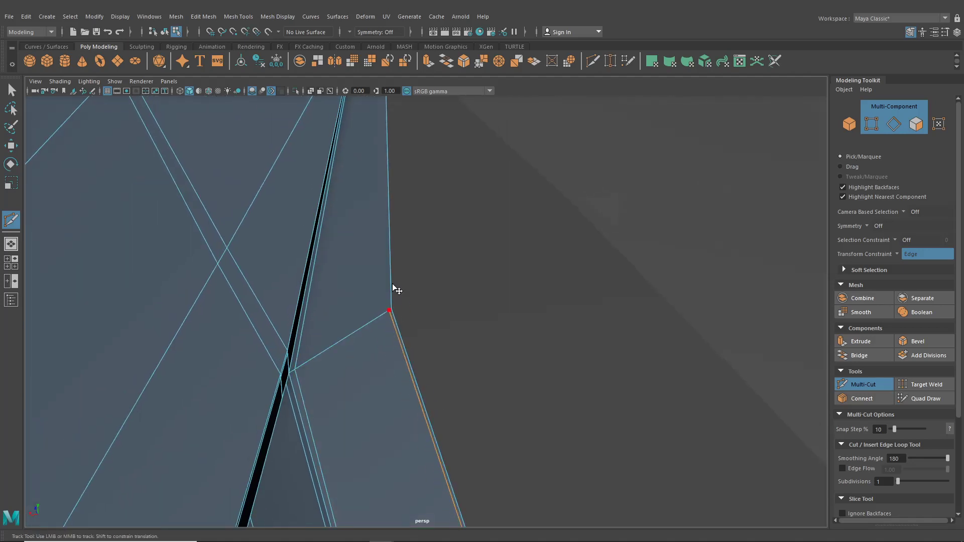
Carry the supporting cut along the window border up to the roof corner and return to object selection
{"action": "middle_click_drag", "start_coordinate": [393, 286], "coordinate": [420, 422], "text": "alt"}
{"action": "left_click_drag", "start_coordinate": [401, 311], "coordinate": [415, 369], "text": "alt"}
{"action": "middle_click_drag", "start_coordinate": [370, 282], "coordinate": [387, 339], "text": "alt"}
{"action": "right_click_drag", "start_coordinate": [387, 338], "coordinate": [428, 413], "text": "alt"}
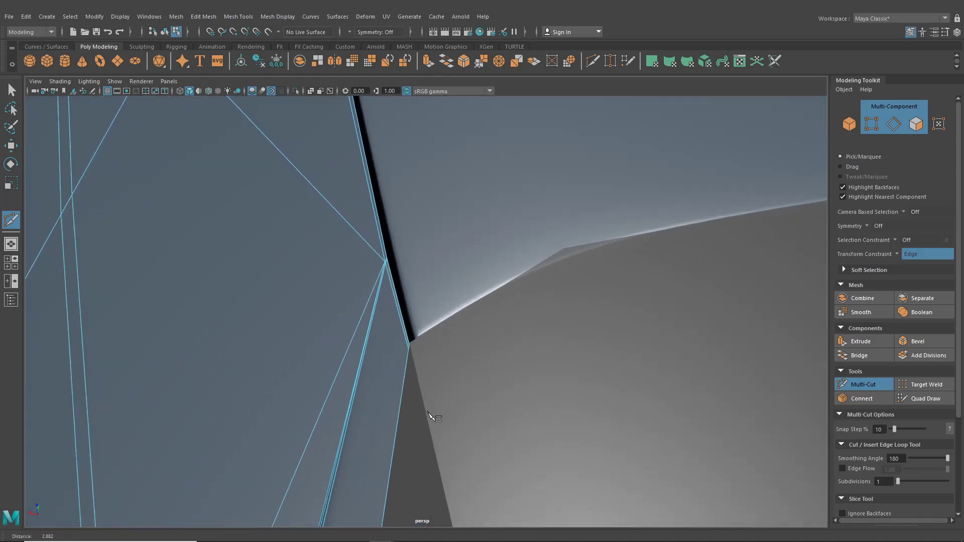
{"action": "left_click_drag", "start_coordinate": [428, 415], "coordinate": [370, 342], "text": "alt"}
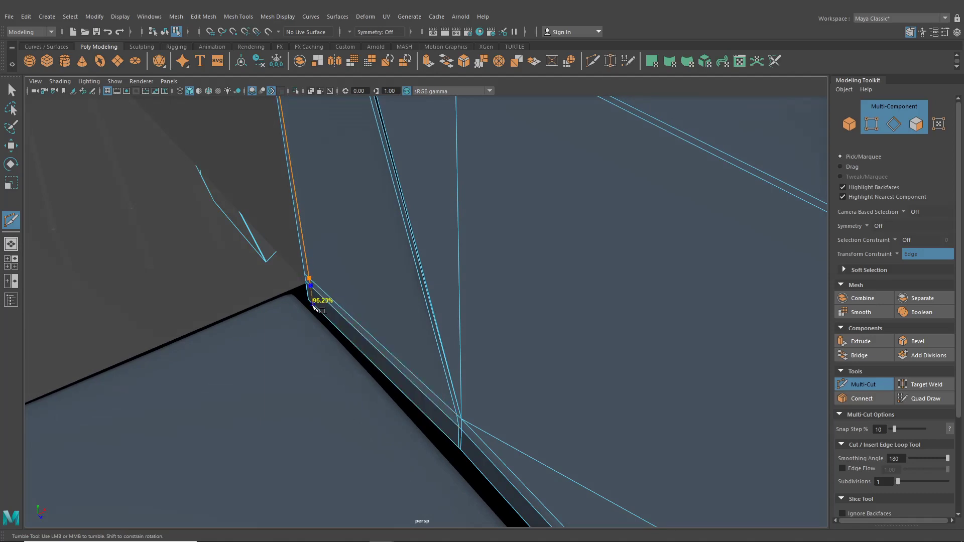
{"action": "left_click", "coordinate": [11, 91]}
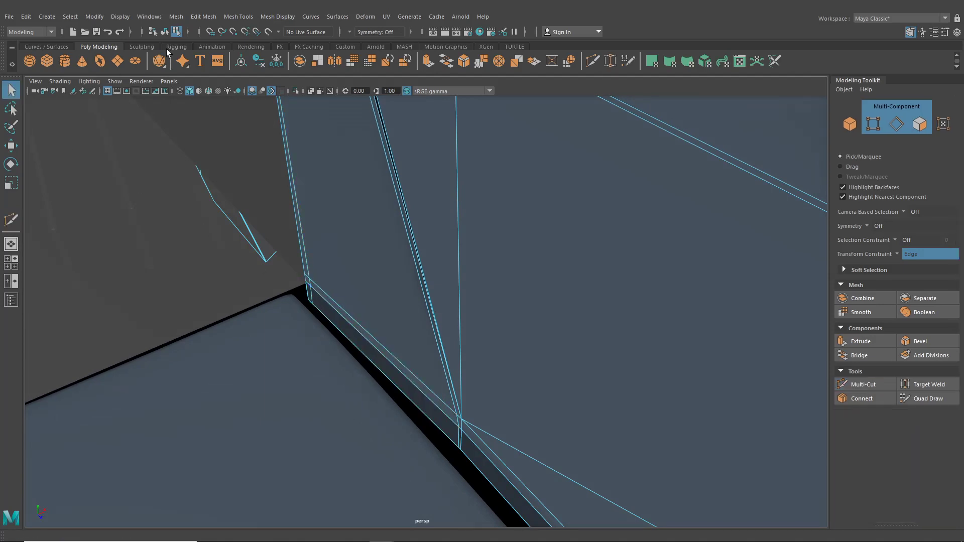
{"action": "left_click", "coordinate": [166, 32]}
Display the rear pillar panel and the rear window in smooth preview
{"action": "left_click_drag", "start_coordinate": [301, 261], "coordinate": [420, 288], "text": "alt"}
{"action": "scroll", "coordinate": [419, 287], "scroll_direction": "down", "scroll_amount": 4}
{"action": "middle_click_drag", "start_coordinate": [420, 287], "coordinate": [535, 286], "text": "alt"}
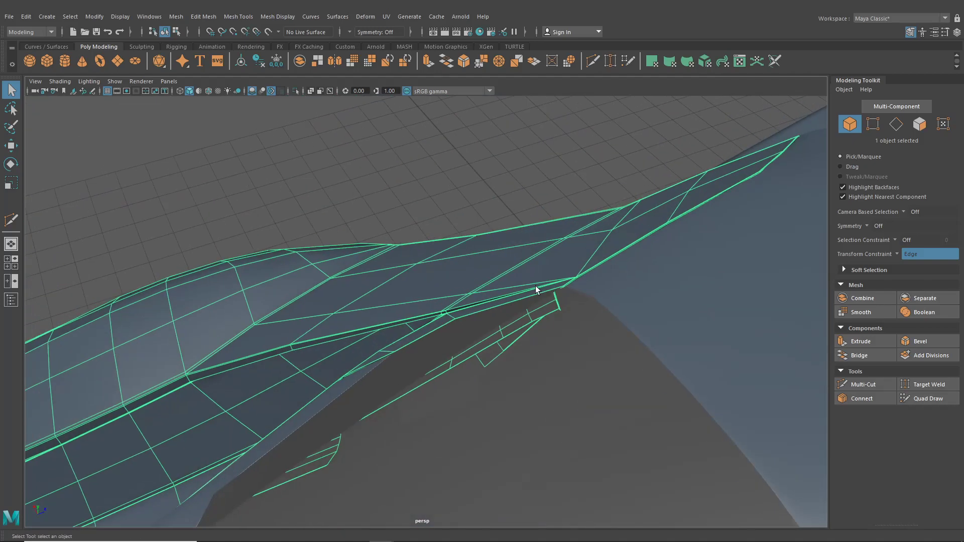
{"action": "left_click", "coordinate": [396, 189]}
{"action": "left_click_drag", "start_coordinate": [390, 250], "coordinate": [495, 357], "text": "alt"}
{"action": "left_click", "coordinate": [485, 358]}
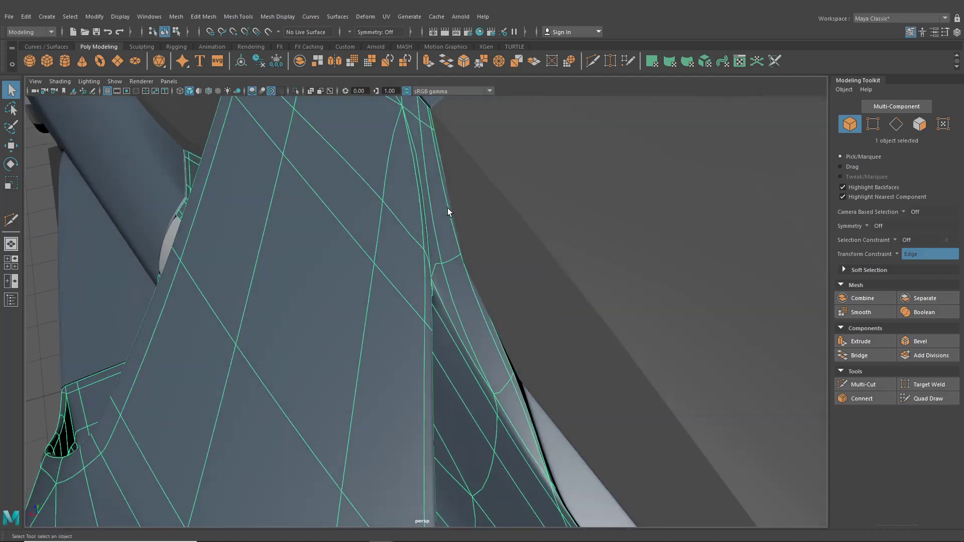
{"action": "left_click_drag", "start_coordinate": [447, 208], "coordinate": [454, 284], "text": "alt"}
{"action": "left_click", "coordinate": [451, 285]}
{"action": "key", "text": "3"}
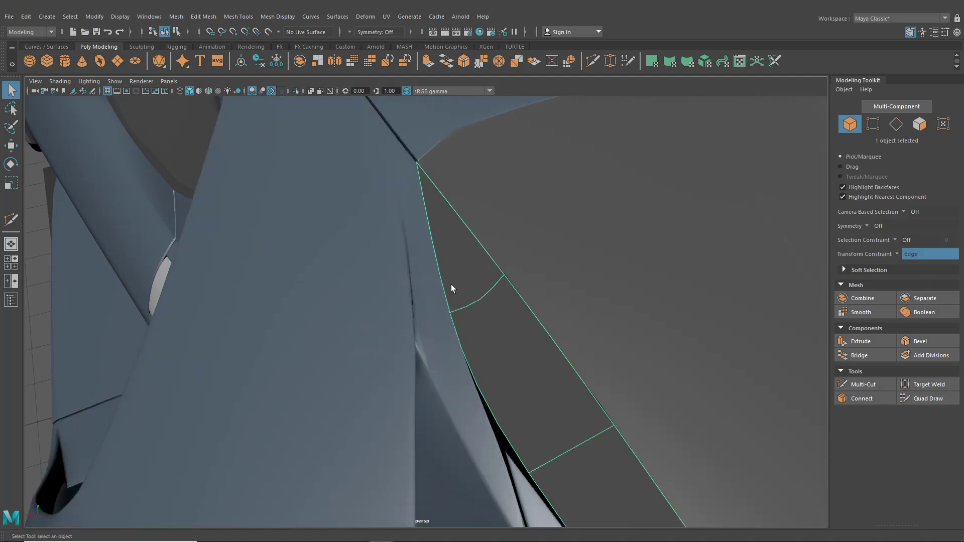
Clear the surrounding parts from view and turn off smooth preview for the rear pillar panel
{"action": "left_click", "coordinate": [434, 302]}
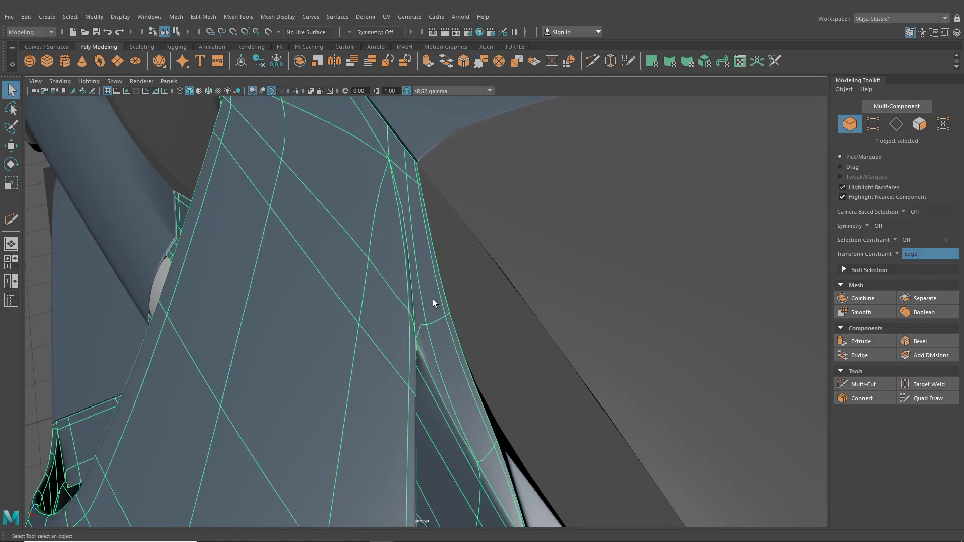
{"action": "left_click", "coordinate": [465, 297]}
{"action": "left_click_drag", "start_coordinate": [465, 303], "coordinate": [456, 326], "text": "alt"}
{"action": "left_click", "coordinate": [429, 334]}
{"action": "left_click", "coordinate": [132, 315]}
{"action": "scroll", "coordinate": [435, 327], "scroll_direction": "up", "scroll_amount": 3}
{"action": "right_click_drag", "start_coordinate": [437, 294], "coordinate": [512, 406]}
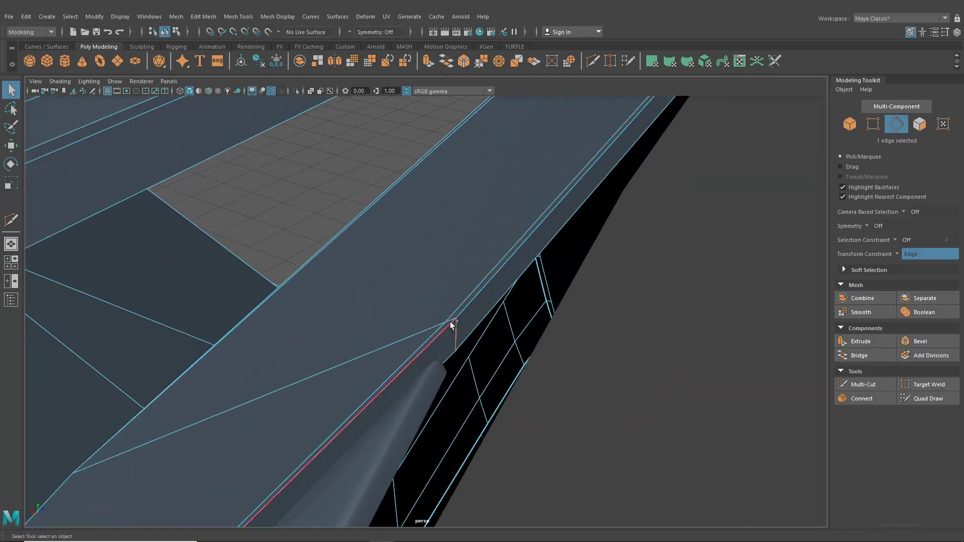
Bevel the two selected edges at the pillar panel's inner corner, near the adjoining piece's tip, with a fraction of 0.02
{"action": "left_click", "coordinate": [450, 321], "text": "shift"}
{"action": "left_click_drag", "start_coordinate": [451, 323], "coordinate": [412, 312], "text": "alt"}
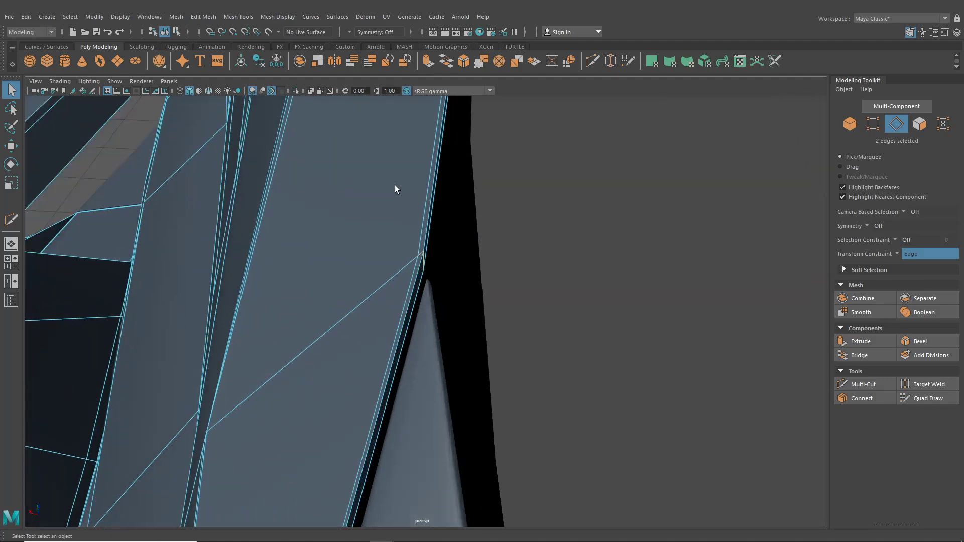
{"action": "left_click", "coordinate": [238, 17]}
{"action": "mouse_move", "coordinate": [204, 18]}
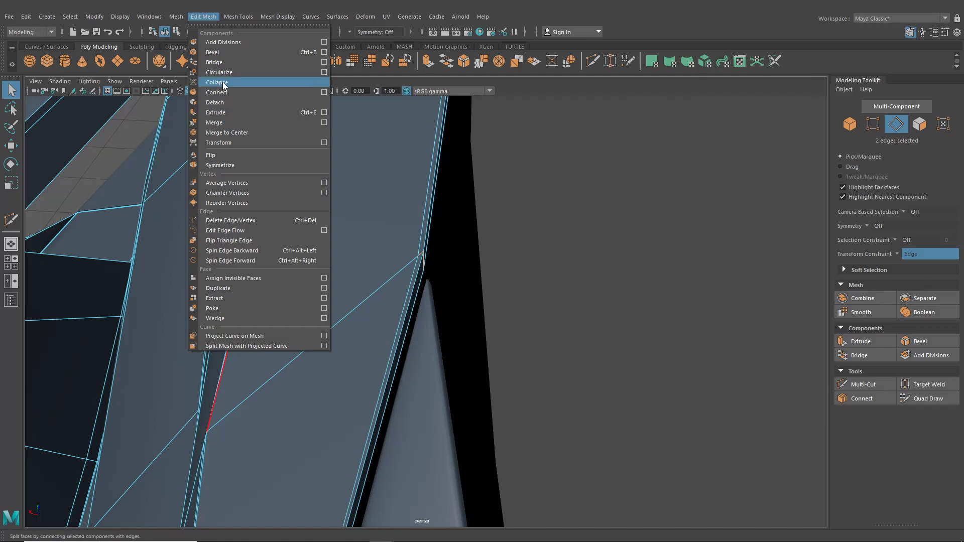
{"action": "left_click", "coordinate": [222, 52]}
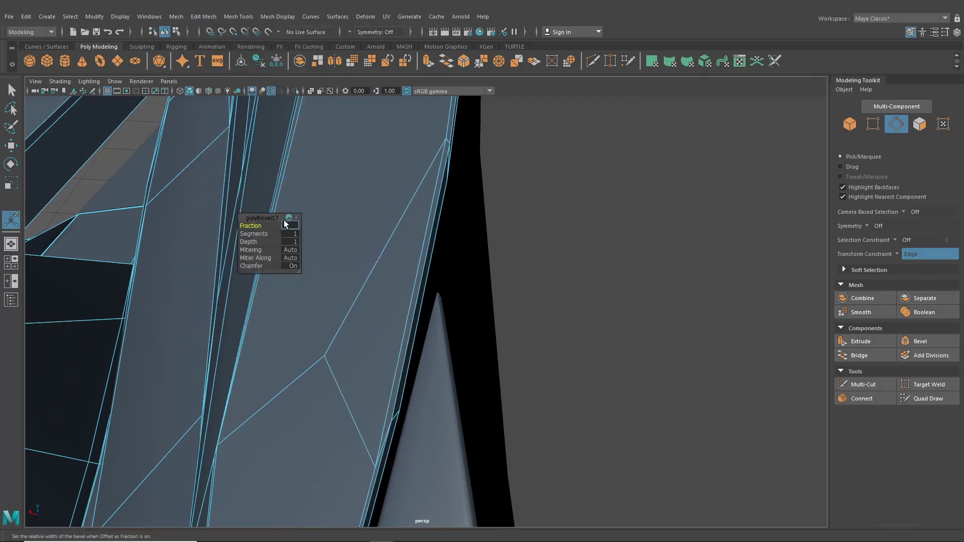
{"action": "left_click_drag", "start_coordinate": [285, 220], "coordinate": [286, 219]}
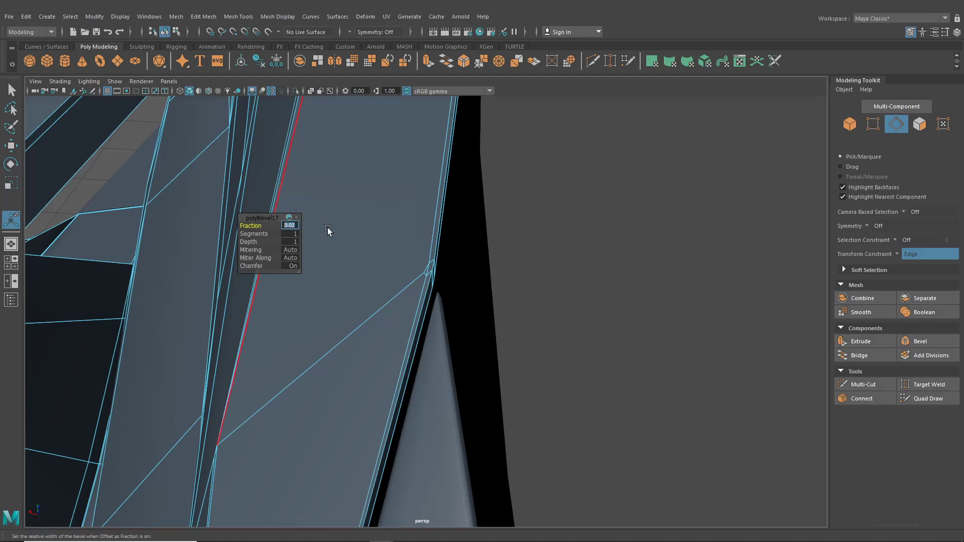
{"action": "left_click_drag", "start_coordinate": [394, 241], "coordinate": [295, 293], "text": "alt"}
{"action": "middle_click_drag", "start_coordinate": [296, 293], "coordinate": [381, 258], "text": "alt"}
{"action": "right_click_drag", "start_coordinate": [381, 259], "coordinate": [394, 261], "text": "alt"}
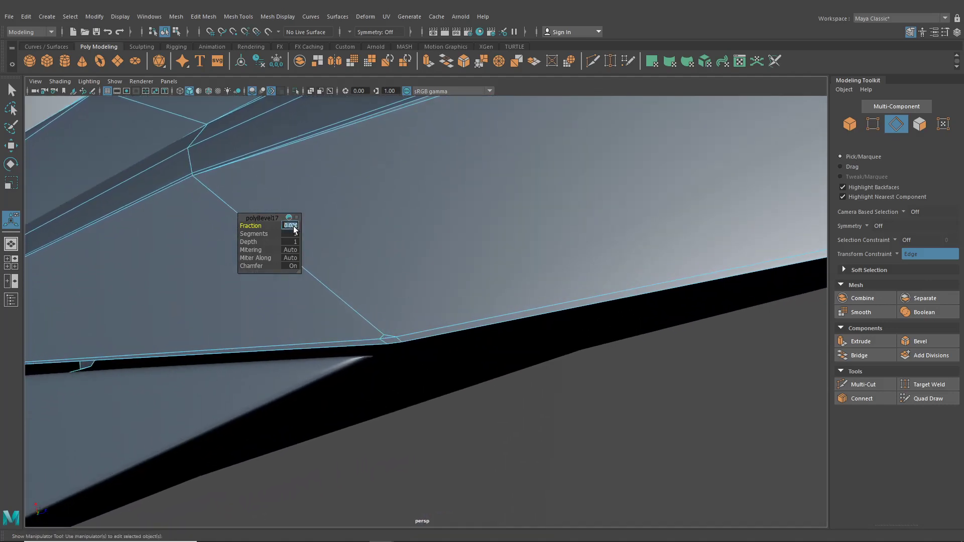
Merge the extra vertices of the pillar panel's beveled inner corner using Target Weld
{"action": "right_click_drag", "start_coordinate": [422, 252], "coordinate": [381, 254]}
{"action": "left_click_drag", "start_coordinate": [381, 254], "coordinate": [405, 237], "text": "alt"}
{"action": "right_click_drag", "start_coordinate": [403, 234], "coordinate": [442, 306], "text": "alt"}
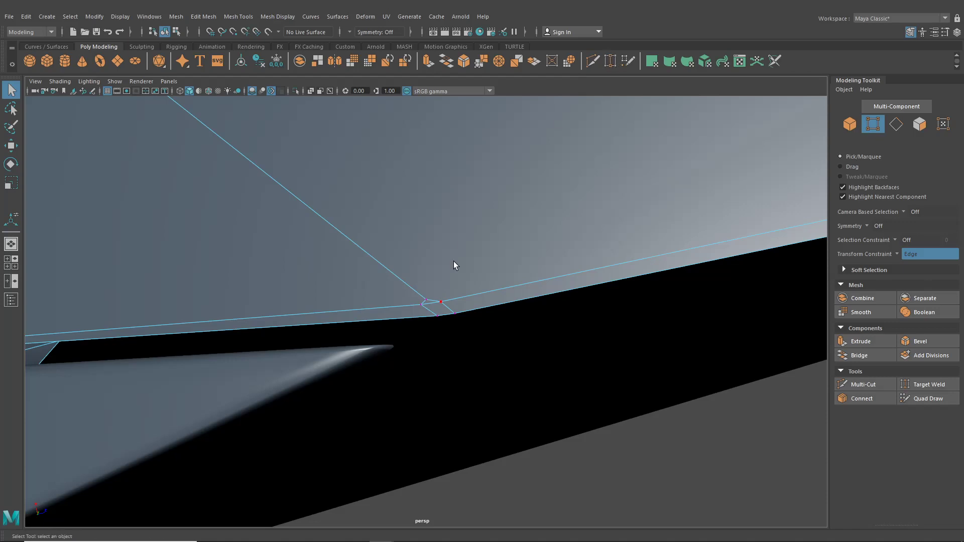
{"action": "key", "text": "g"}
{"action": "mouse_move", "coordinate": [427, 299]}
{"action": "left_mouse_down"}
{"action": "mouse_move", "coordinate": [439, 303]}
{"action": "mouse_move", "coordinate": [425, 299]}
{"action": "left_mouse_up"}
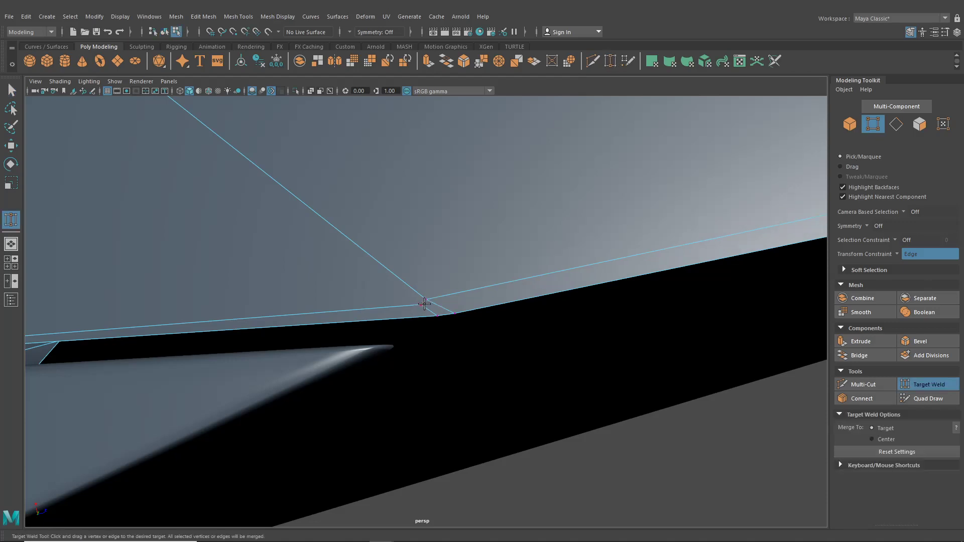
{"action": "key", "text": "ctrl+z"}
{"action": "left_click_drag", "start_coordinate": [421, 304], "coordinate": [409, 267]}
{"action": "scroll", "coordinate": [424, 302], "scroll_direction": "down", "scroll_amount": 4}
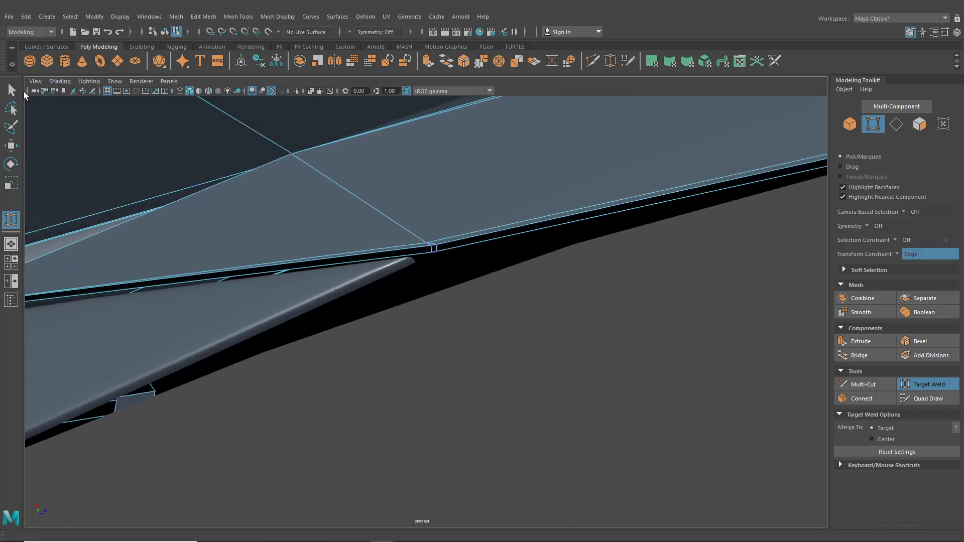
{"action": "key", "text": "q"}
Return to object selection, display the pillar panel in smooth preview and bring back the rest of the car
{"action": "left_click", "coordinate": [165, 32]}
{"action": "left_click_drag", "start_coordinate": [301, 221], "coordinate": [528, 258], "text": "alt"}
{"action": "scroll", "coordinate": [517, 246], "scroll_direction": "down", "scroll_amount": 5}
{"action": "left_click", "coordinate": [560, 172]}
{"action": "scroll", "coordinate": [478, 223], "scroll_direction": "up", "scroll_amount": 6}
{"action": "left_click_drag", "start_coordinate": [478, 223], "coordinate": [425, 288], "text": "alt"}
{"action": "scroll", "coordinate": [437, 272], "scroll_direction": "down", "scroll_amount": 5}
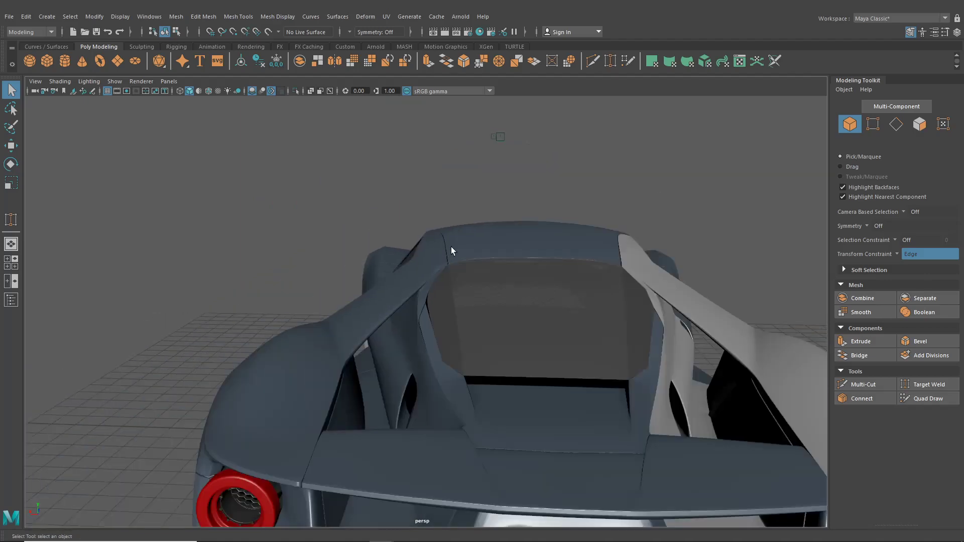
Examine the smoothed panels around the rear window, the car's rear and the small opening behind the door
{"action": "left_click_drag", "start_coordinate": [451, 246], "coordinate": [463, 363], "text": "alt"}
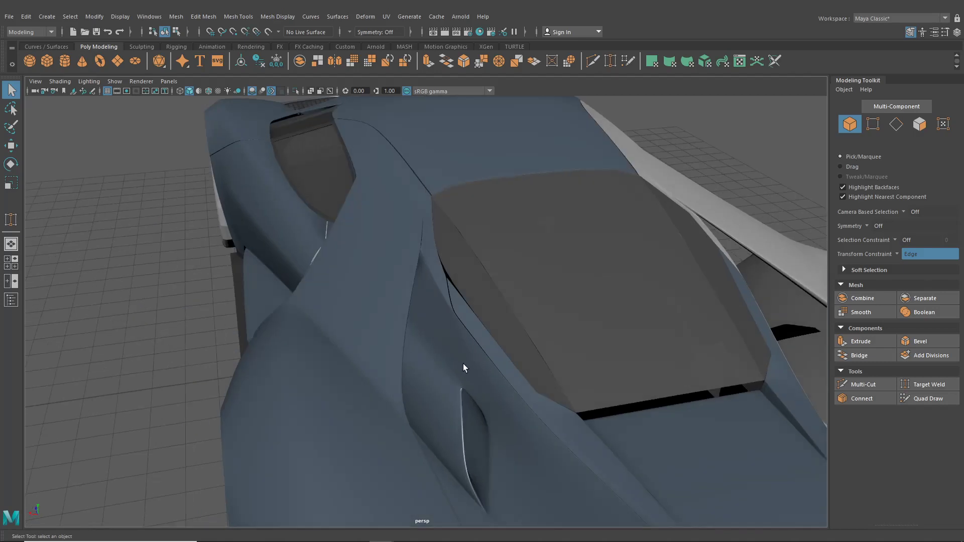
{"action": "left_click_drag", "start_coordinate": [502, 387], "coordinate": [432, 396], "text": "alt"}
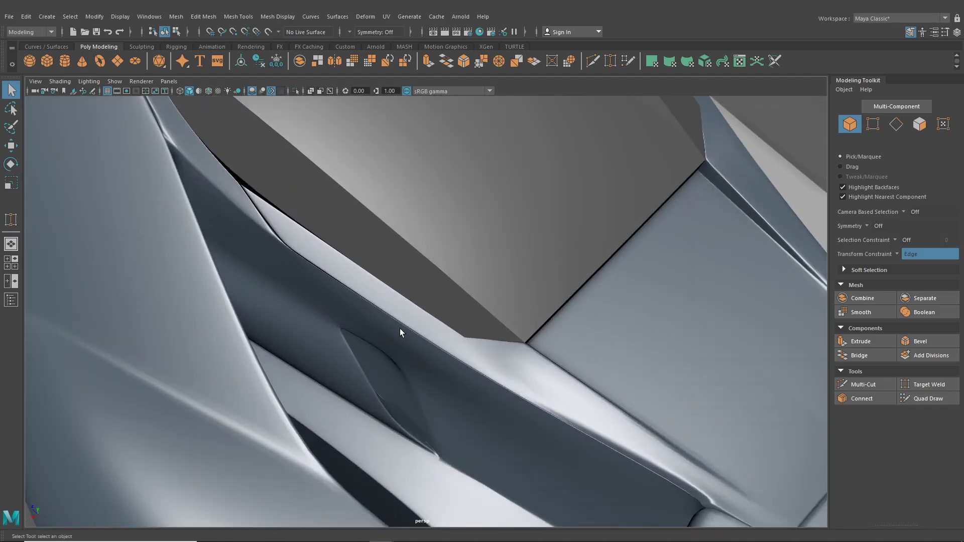
{"action": "left_click_drag", "start_coordinate": [400, 328], "coordinate": [385, 310], "text": "alt"}
{"action": "left_click_drag", "start_coordinate": [403, 307], "coordinate": [471, 307], "text": "alt"}
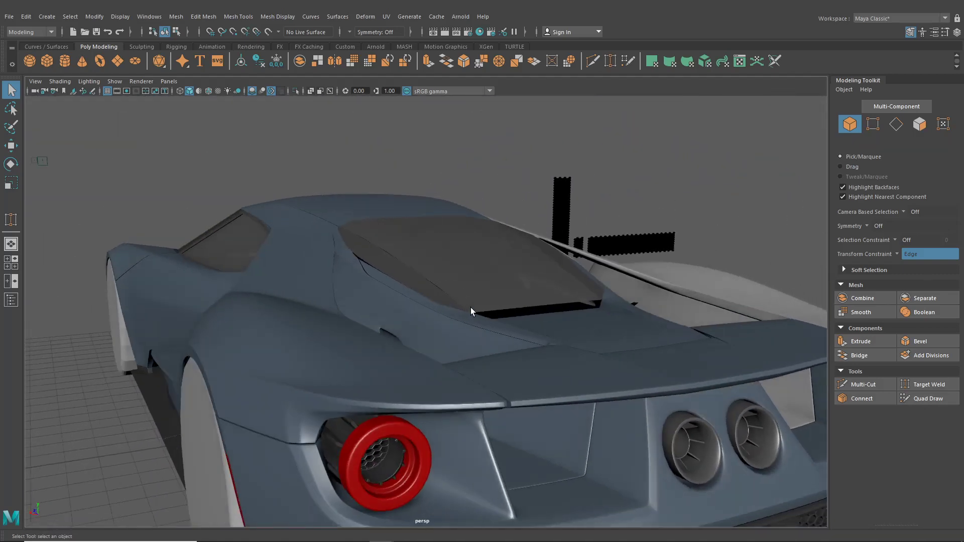
{"action": "scroll", "coordinate": [471, 308], "scroll_direction": "down", "scroll_amount": 5}
{"action": "middle_click_drag", "start_coordinate": [471, 332], "coordinate": [495, 349], "text": "alt"}
{"action": "left_click_drag", "start_coordinate": [495, 349], "coordinate": [589, 343], "text": "alt"}
{"action": "scroll", "coordinate": [589, 343], "scroll_direction": "down", "scroll_amount": 3}
{"action": "middle_click_drag", "start_coordinate": [548, 382], "coordinate": [596, 377], "text": "alt"}
{"action": "left_click_drag", "start_coordinate": [596, 376], "coordinate": [469, 395], "text": "alt"}
{"action": "scroll", "coordinate": [469, 391], "scroll_direction": "up", "scroll_amount": 10}
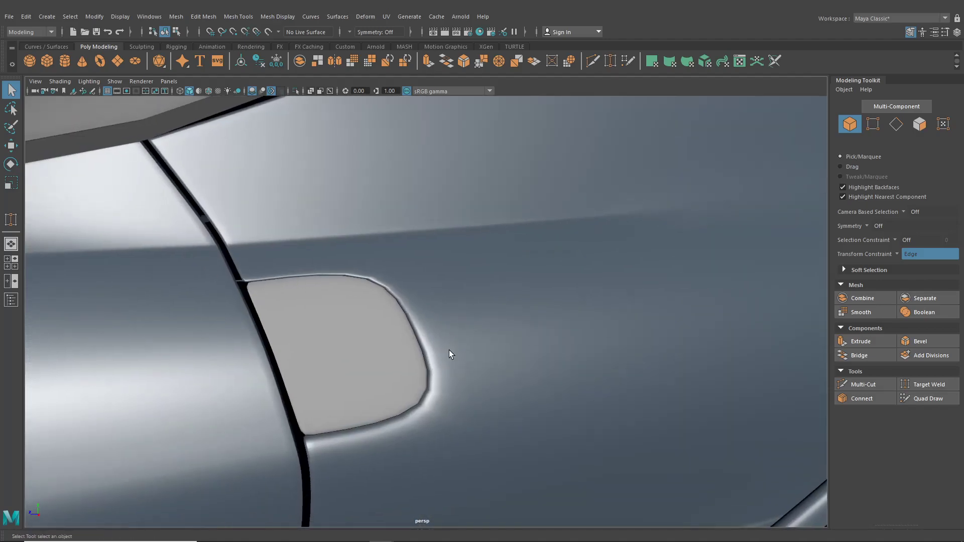
Insert a supporting edge loop along the border of the rear side panel and its small opening, and restore smooth preview
{"action": "left_click", "coordinate": [449, 351]}
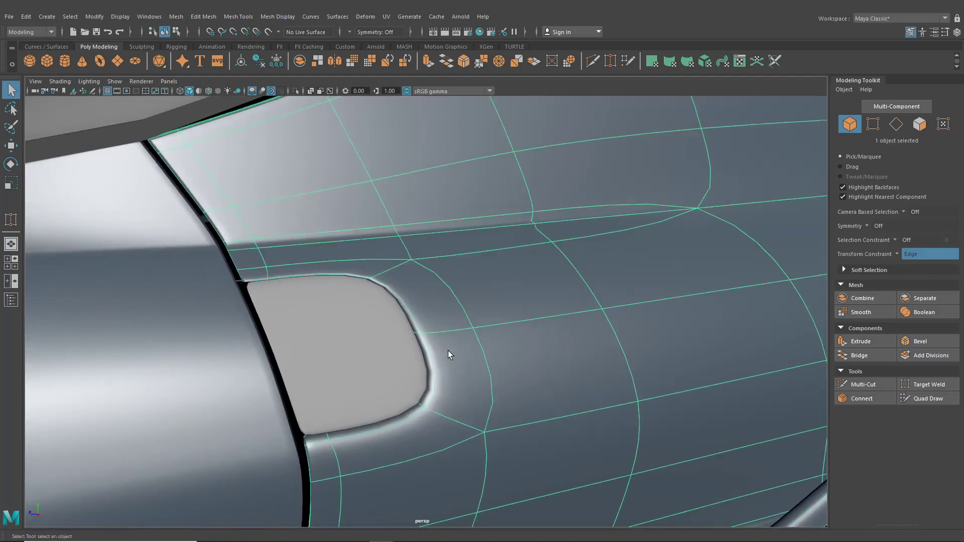
{"action": "key", "text": "1"}
{"action": "left_click", "coordinate": [238, 17]}
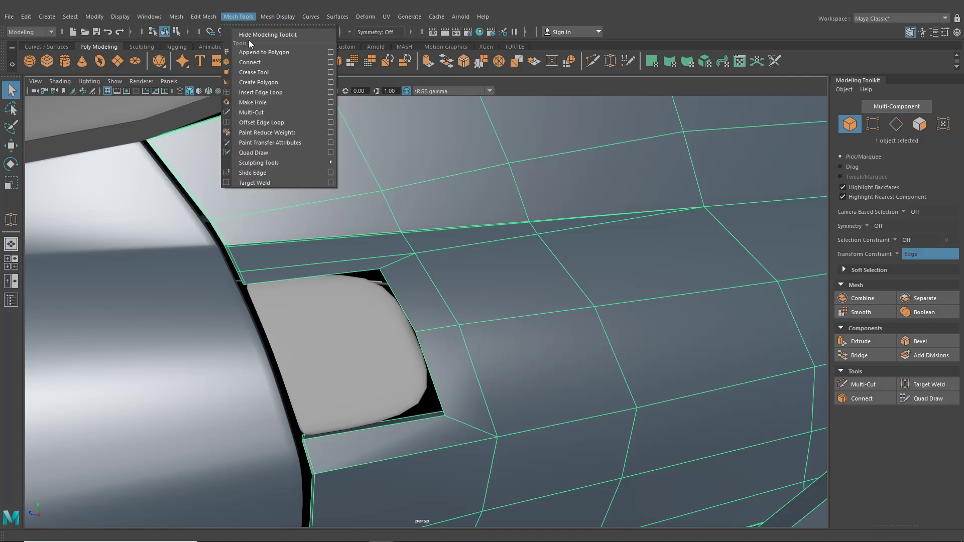
{"action": "left_click", "coordinate": [257, 91]}
{"action": "left_click_drag", "start_coordinate": [347, 166], "coordinate": [424, 207], "text": "alt"}
{"action": "middle_click_drag", "start_coordinate": [423, 206], "coordinate": [344, 258], "text": "alt"}
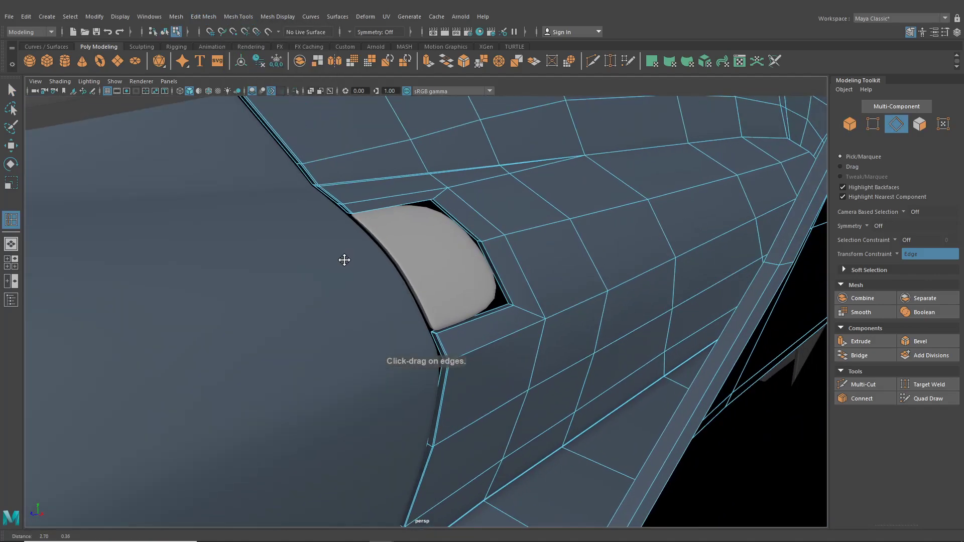
{"action": "scroll", "coordinate": [426, 275], "scroll_direction": "up", "scroll_amount": 5}
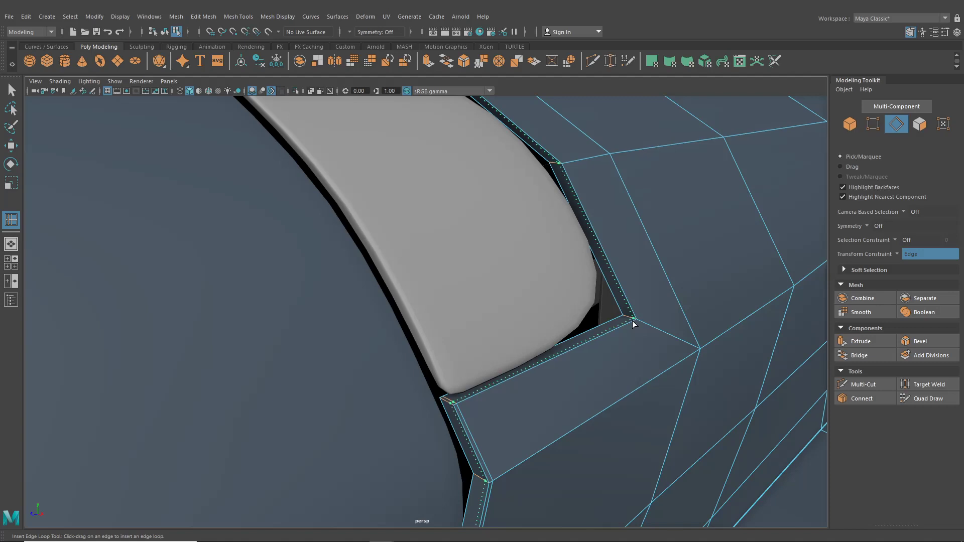
{"action": "left_click", "coordinate": [632, 321]}
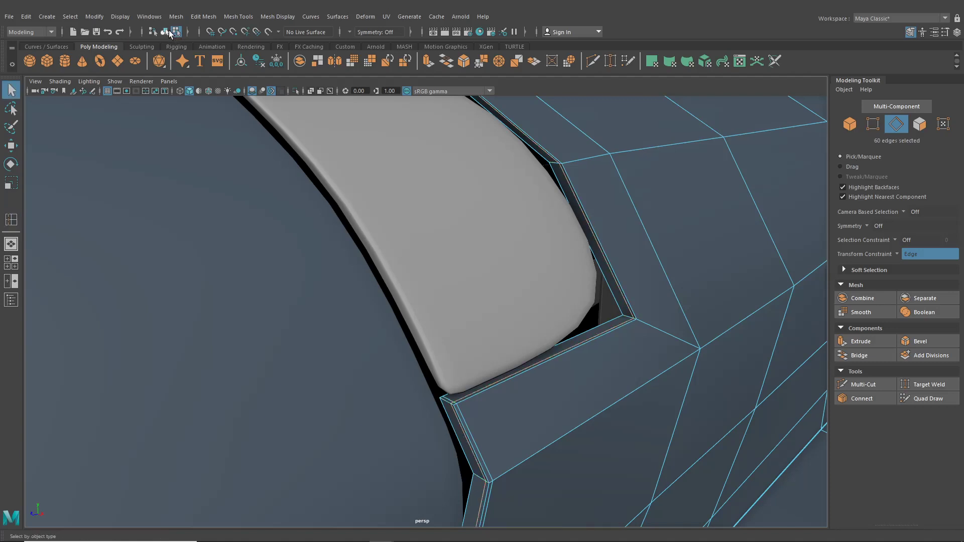
{"action": "left_click", "coordinate": [166, 31]}
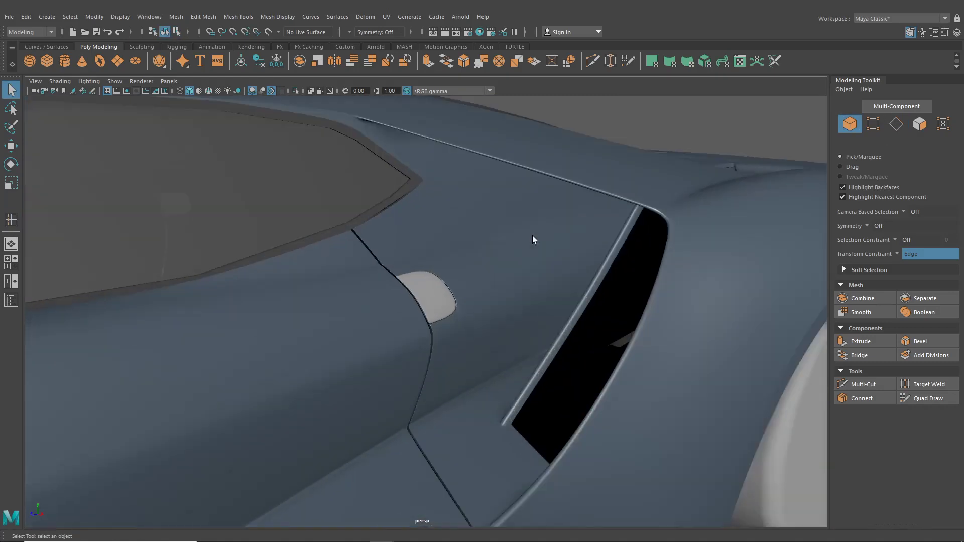
{"action": "left_click_drag", "start_coordinate": [534, 240], "coordinate": [478, 261], "text": "alt"}
{"action": "scroll", "coordinate": [426, 267], "scroll_direction": "down", "scroll_amount": 6}
{"action": "scroll", "coordinate": [473, 260], "scroll_direction": "up", "scroll_amount": 3}
{"action": "scroll", "coordinate": [408, 276], "scroll_direction": "up", "scroll_amount": 6}
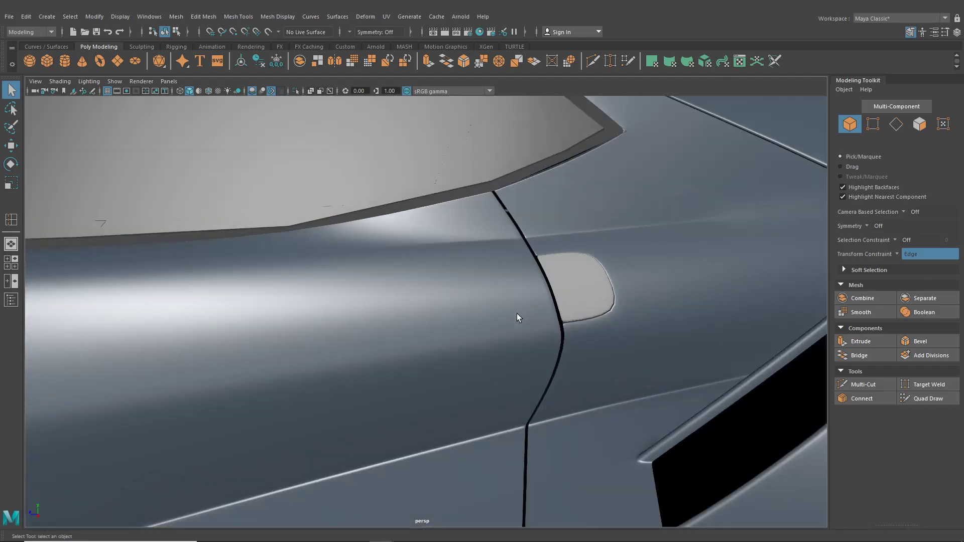
Select and frame the small cover panel that fills the rounded opening behind the door
{"action": "left_click_drag", "start_coordinate": [517, 313], "coordinate": [348, 302], "text": "alt"}
{"action": "middle_click_drag", "start_coordinate": [348, 301], "coordinate": [694, 445], "text": "alt"}
{"action": "left_click_drag", "start_coordinate": [694, 445], "coordinate": [504, 339], "text": "alt"}
{"action": "scroll", "coordinate": [504, 339], "scroll_direction": "up", "scroll_amount": 3}
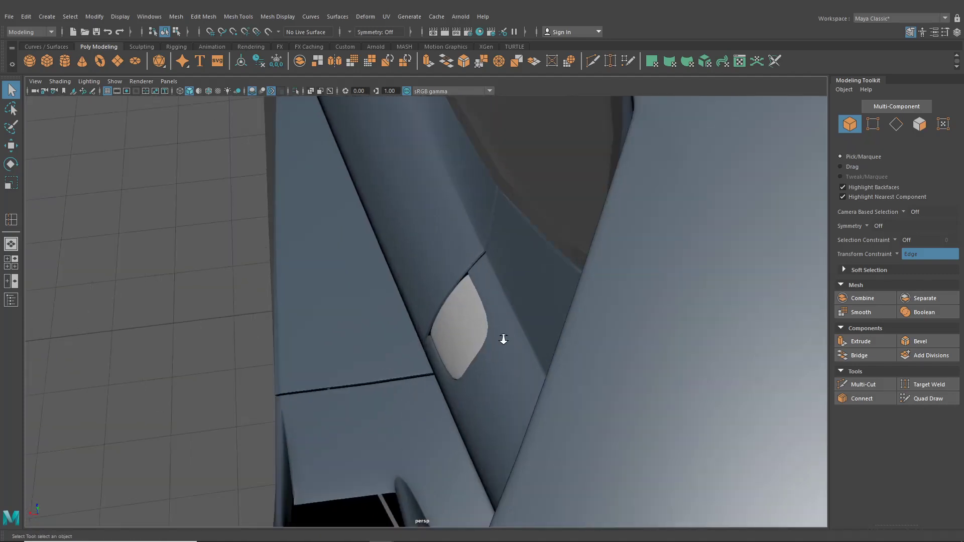
{"action": "right_click_drag", "start_coordinate": [503, 339], "coordinate": [411, 317], "text": "alt"}
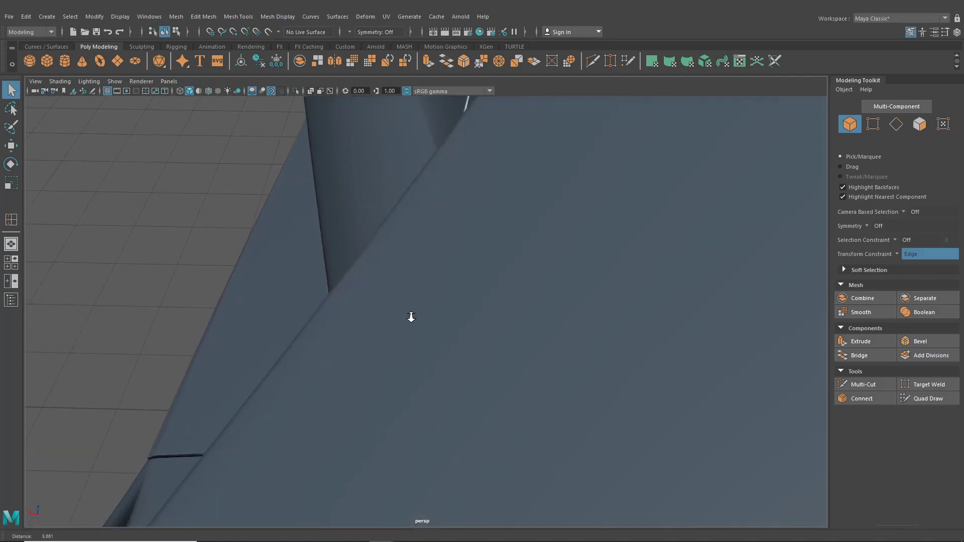
{"action": "left_click_drag", "start_coordinate": [403, 304], "coordinate": [447, 317], "text": "alt"}
{"action": "left_click", "coordinate": [454, 325]}
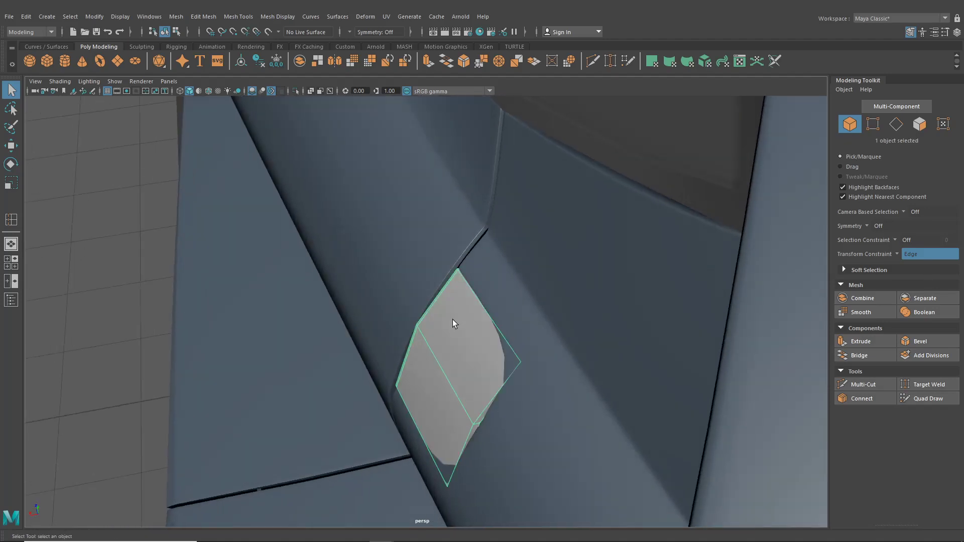
{"action": "key", "text": "f"}
{"action": "left_click_drag", "start_coordinate": [598, 315], "coordinate": [466, 342], "text": "alt"}
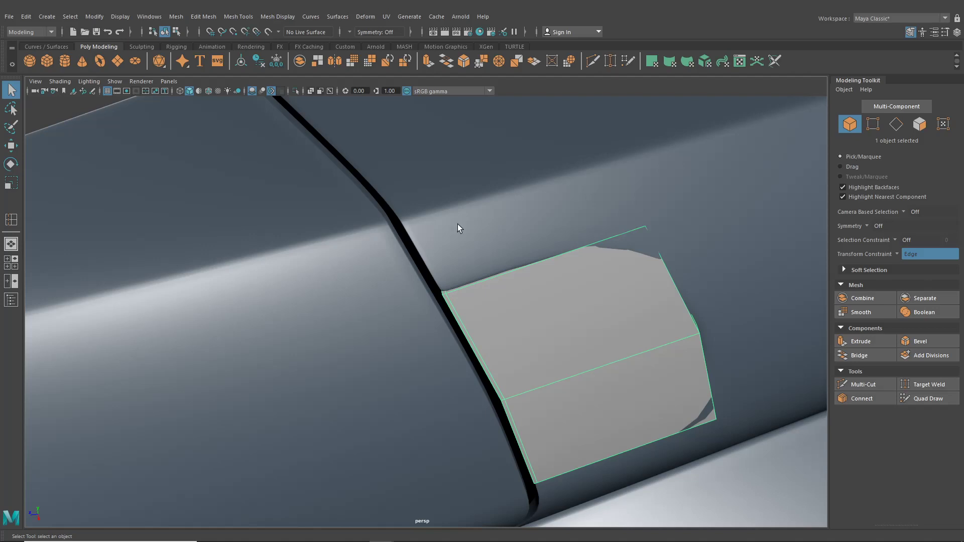
Preview the cover panel smoothed and return it to the unsmoothed display
{"action": "left_click", "coordinate": [238, 17]}
{"action": "left_click", "coordinate": [254, 93]}
{"action": "key", "text": "3"}
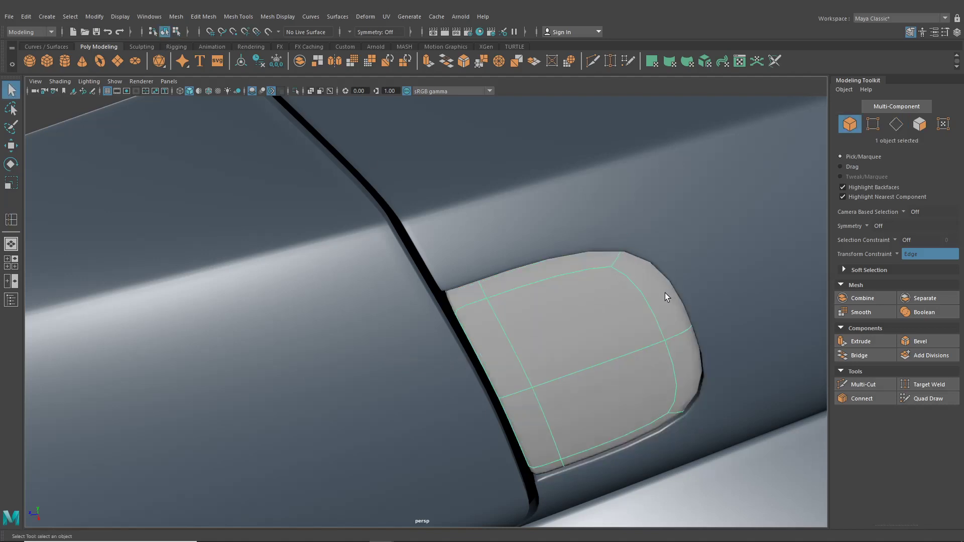
{"action": "key", "text": "1"}
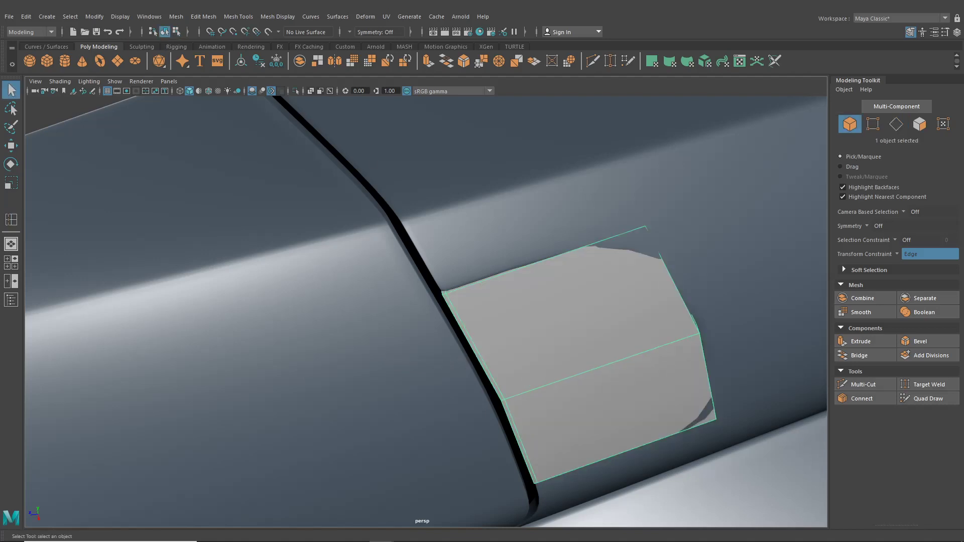
Insert supporting edge loops close to the cover panel's borders and display the panel in smooth preview
{"action": "left_click", "coordinate": [224, 17]}
{"action": "left_click", "coordinate": [263, 94]}
{"action": "scroll", "coordinate": [476, 212], "scroll_direction": "up", "scroll_amount": 10}
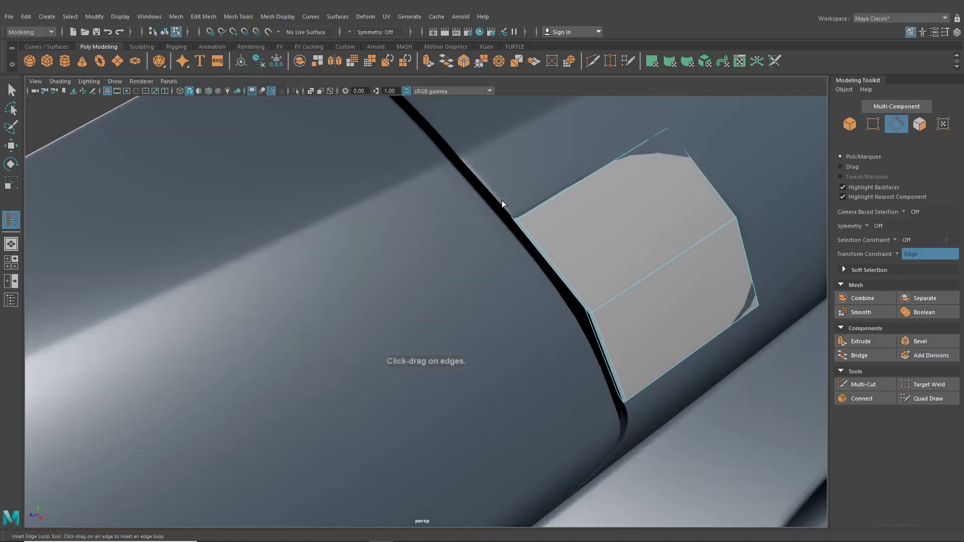
{"action": "scroll", "coordinate": [388, 282], "scroll_direction": "down", "scroll_amount": 5}
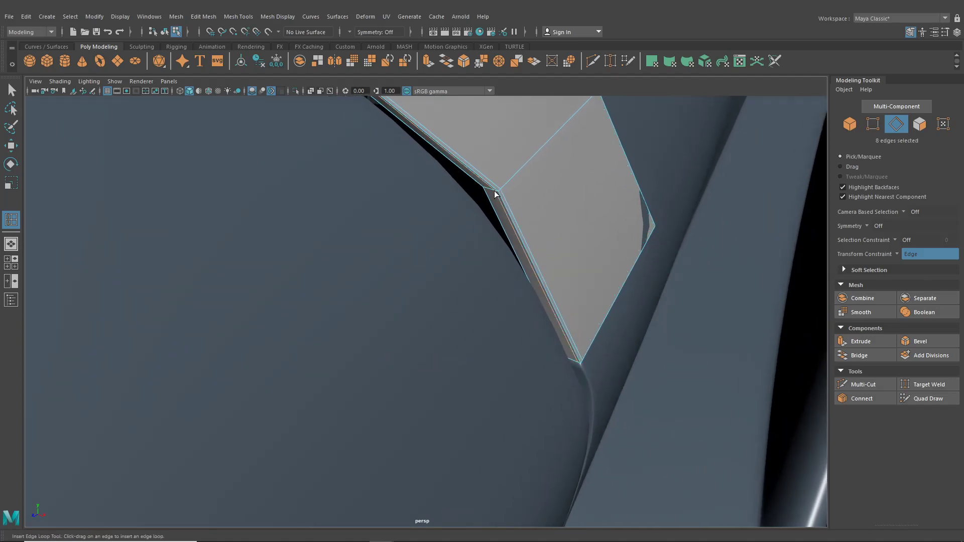
{"action": "scroll", "coordinate": [495, 193], "scroll_direction": "down", "scroll_amount": 5}
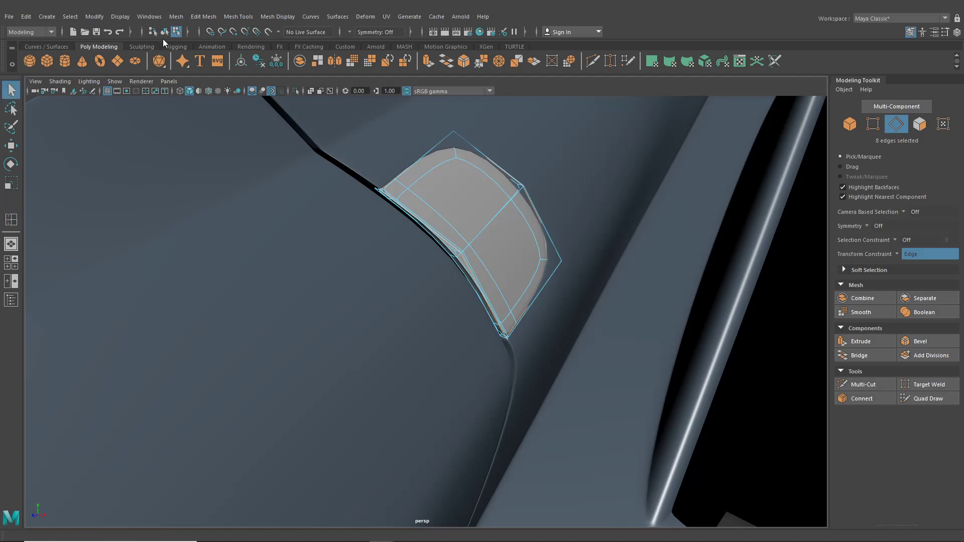
{"action": "scroll", "coordinate": [386, 236], "scroll_direction": "down", "scroll_amount": 5}
{"action": "mouse_move", "coordinate": [402, 250]}
{"action": "left_mouse_down", "text": "alt"}
{"action": "mouse_move", "coordinate": [424, 226]}
{"action": "mouse_move", "coordinate": [592, 145]}
{"action": "mouse_move", "coordinate": [510, 218]}
{"action": "mouse_move", "coordinate": [387, 242]}
{"action": "mouse_move", "coordinate": [399, 249]}
{"action": "left_mouse_up", "text": "alt"}
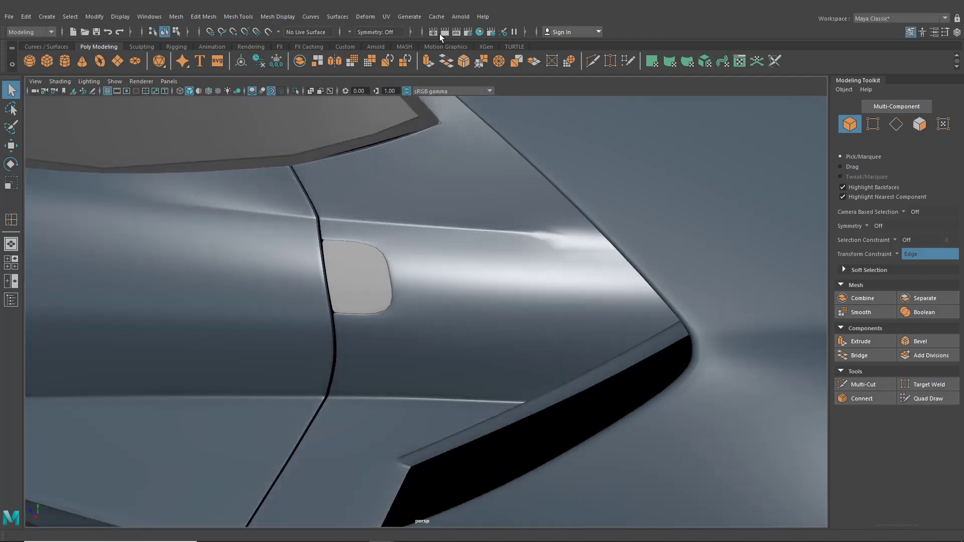
Assign the blue car paint material to the small cover panel from the Hypershade
{"action": "left_click", "coordinate": [479, 33]}
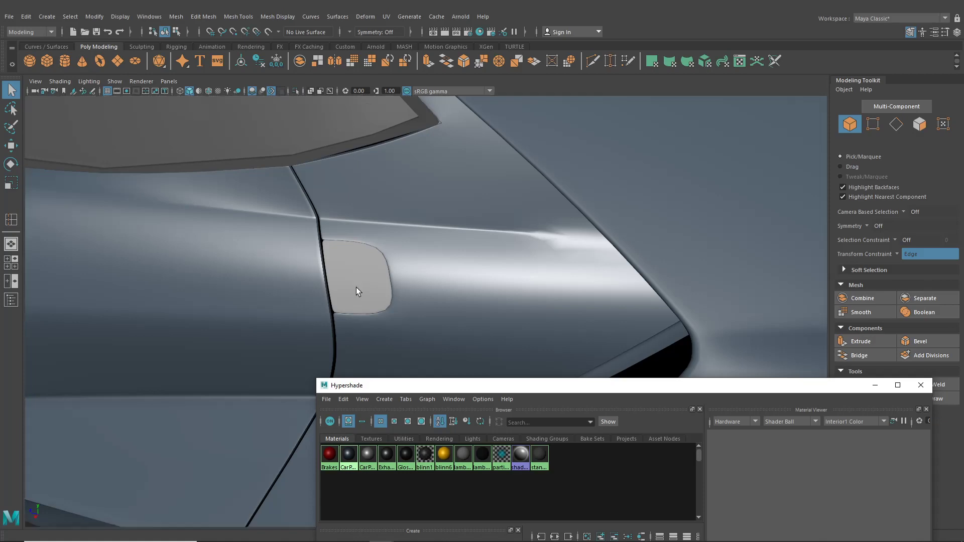
{"action": "mouse_move", "coordinate": [357, 287]}
{"action": "left_mouse_down", "text": "alt"}
{"action": "mouse_move", "coordinate": [400, 280]}
{"action": "mouse_move", "coordinate": [347, 265]}
{"action": "mouse_move", "coordinate": [302, 283]}
{"action": "mouse_move", "coordinate": [300, 297]}
{"action": "mouse_move", "coordinate": [406, 298]}
{"action": "mouse_move", "coordinate": [480, 318]}
{"action": "left_mouse_up", "text": "alt"}
{"action": "scroll", "coordinate": [300, 297], "scroll_direction": "down", "scroll_amount": 3}
{"action": "scroll", "coordinate": [406, 298], "scroll_direction": "down", "scroll_amount": 4}
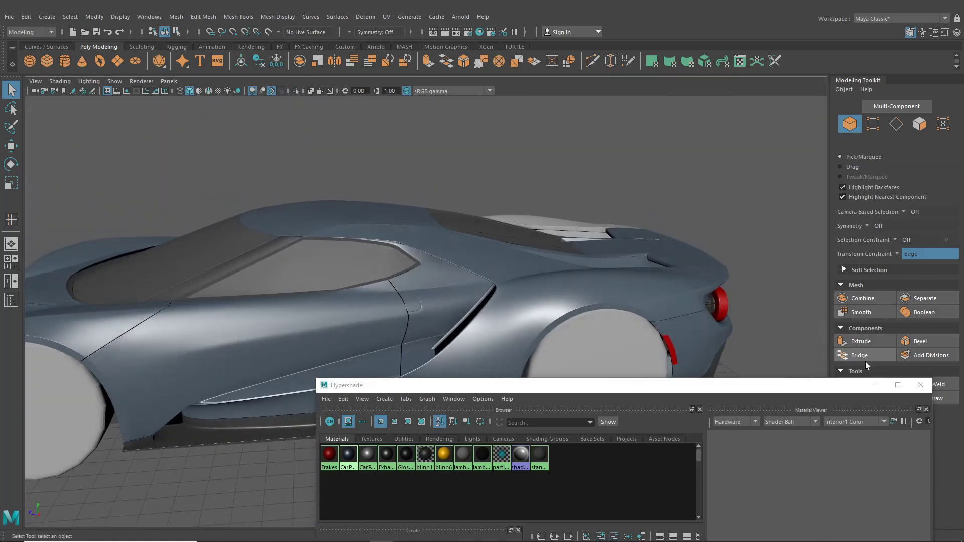
{"action": "left_click", "coordinate": [920, 386]}
Mirror a copy of the cover panel to the car's opposite side with Duplicate Special
{"action": "left_click_drag", "start_coordinate": [575, 208], "coordinate": [414, 328], "text": "alt"}
{"action": "scroll", "coordinate": [420, 352], "scroll_direction": "up", "scroll_amount": 5}
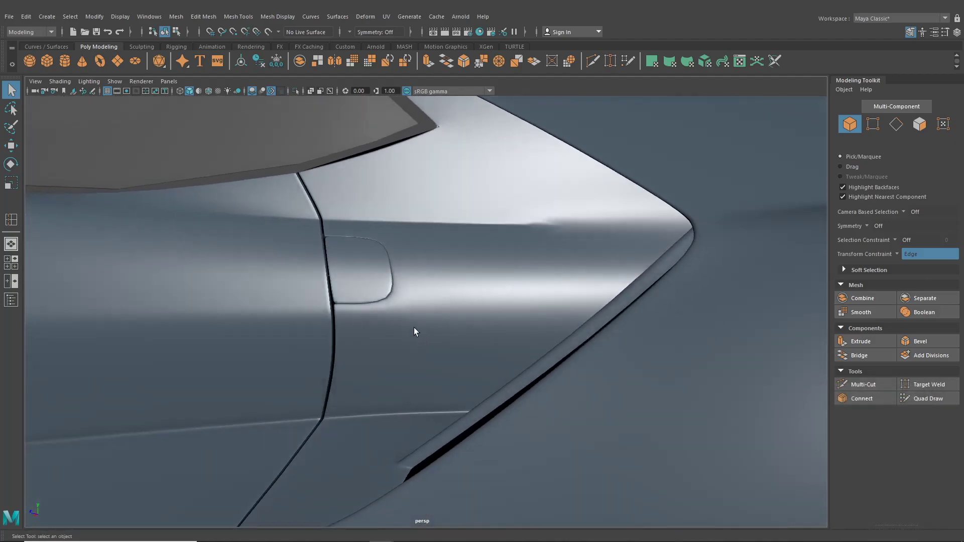
{"action": "left_click", "coordinate": [12, 147]}
{"action": "scroll", "coordinate": [459, 295], "scroll_direction": "down", "scroll_amount": 5}
{"action": "left_click_drag", "start_coordinate": [459, 295], "coordinate": [402, 289], "text": "alt"}
{"action": "left_click", "coordinate": [102, 17]}
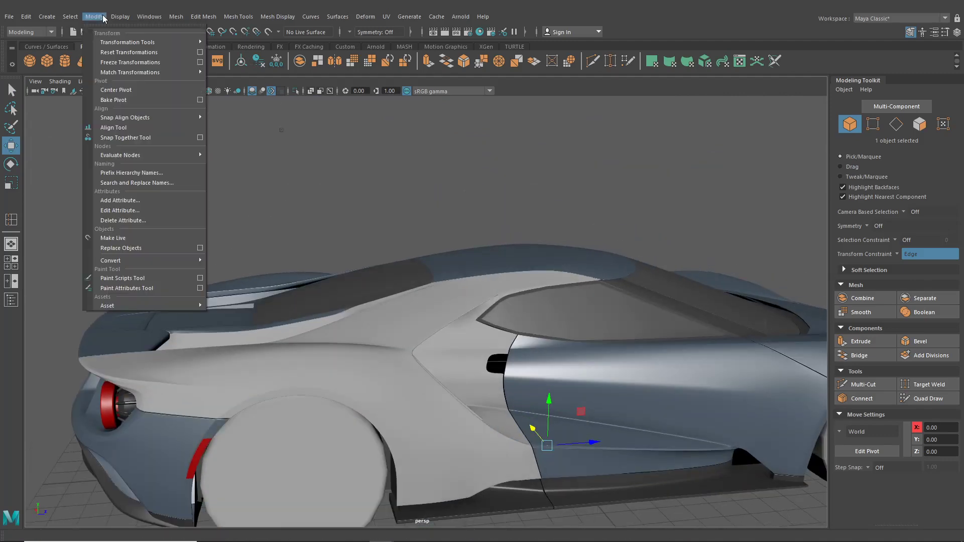
{"action": "left_click", "coordinate": [46, 16]}
{"action": "left_click", "coordinate": [23, 17]}
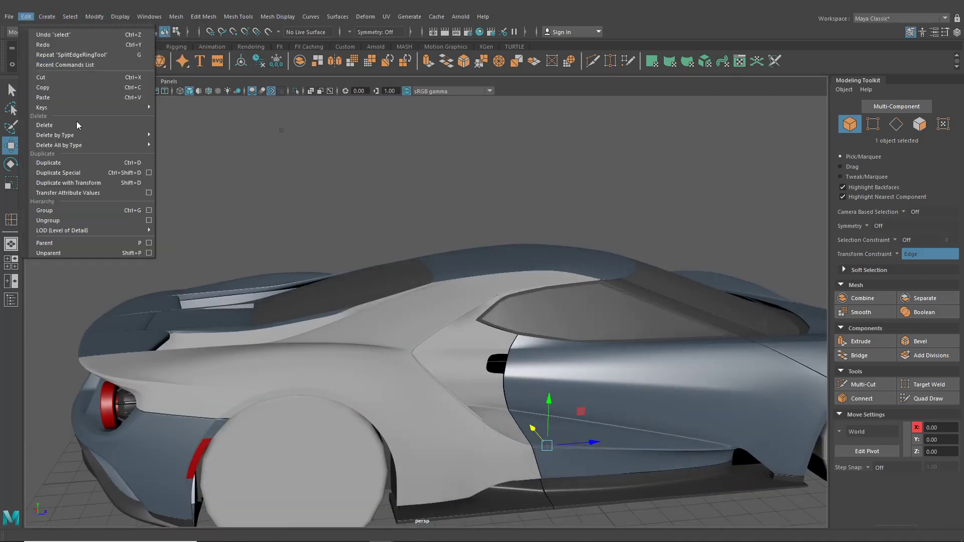
{"action": "left_click", "coordinate": [93, 174]}
{"action": "left_click_drag", "start_coordinate": [317, 226], "coordinate": [371, 276], "text": "alt"}
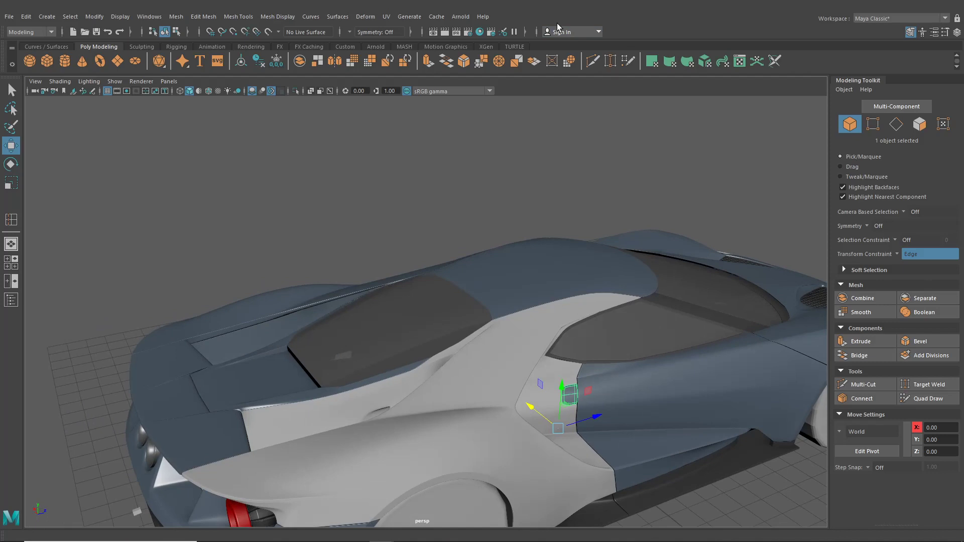
Assign the blue car paint material to the grey rear body panels on the car's opposite side
{"action": "left_click", "coordinate": [480, 32]}
{"action": "left_click_drag", "start_coordinate": [446, 349], "coordinate": [462, 333], "text": "alt"}
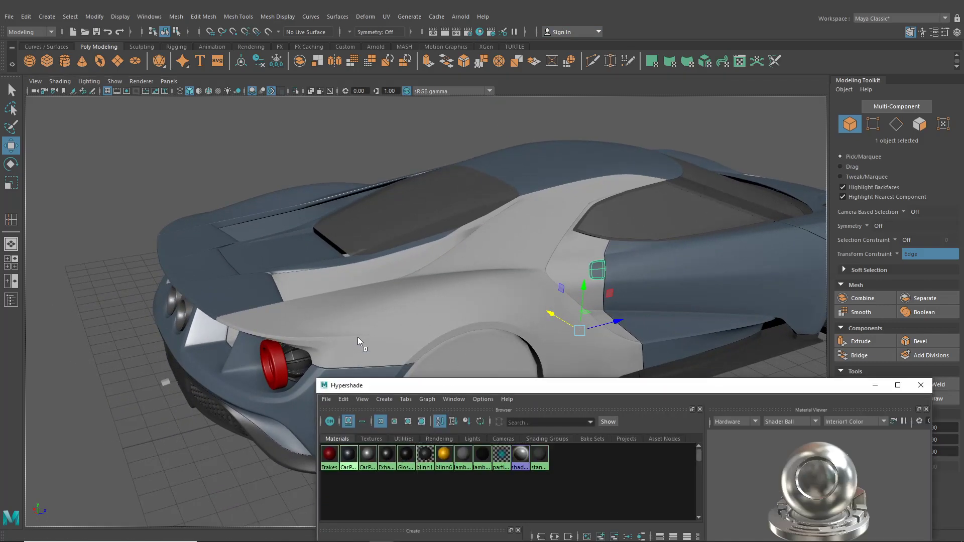
{"action": "left_click_drag", "start_coordinate": [357, 336], "coordinate": [413, 321], "text": "alt"}
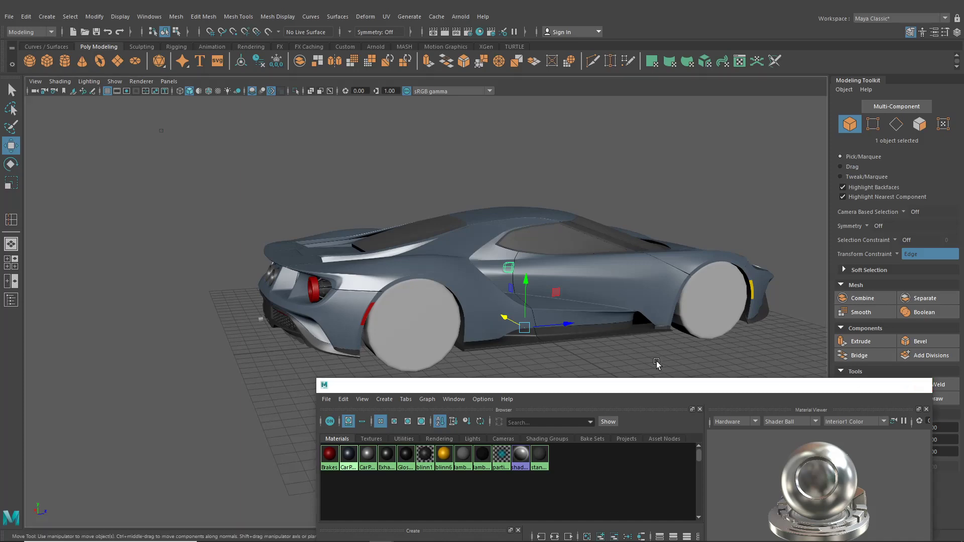
{"action": "left_click", "coordinate": [657, 363]}
Examine the painted panels around the rear window, the rear vents and the car's tail
{"action": "left_click_drag", "start_coordinate": [593, 377], "coordinate": [425, 348], "text": "alt"}
{"action": "scroll", "coordinate": [366, 400], "scroll_direction": "up", "scroll_amount": 4}
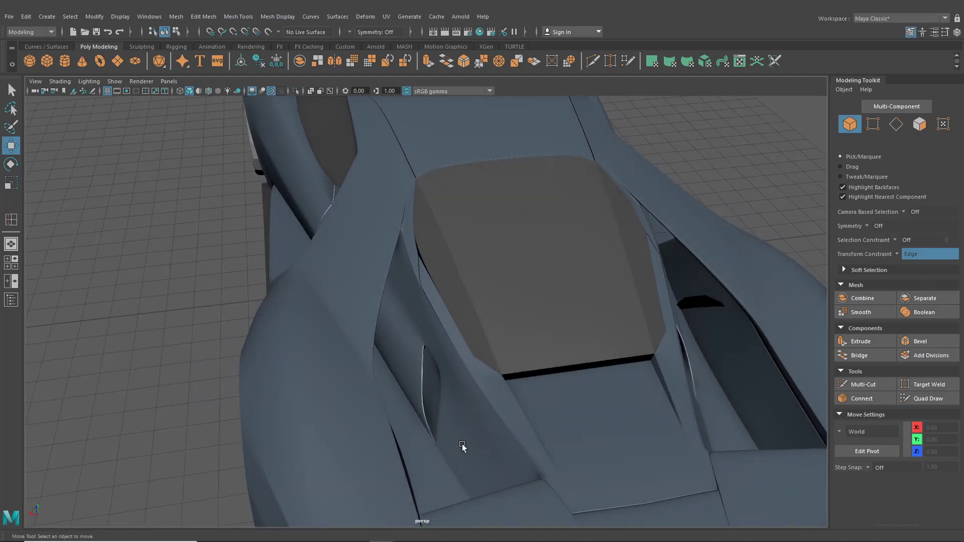
{"action": "left_click_drag", "start_coordinate": [462, 444], "coordinate": [402, 402], "text": "alt"}
{"action": "left_click", "coordinate": [386, 399]}
{"action": "scroll", "coordinate": [374, 397], "scroll_direction": "down", "scroll_amount": 5}
{"action": "left_click", "coordinate": [127, 376]}
{"action": "middle_click_drag", "start_coordinate": [178, 379], "coordinate": [297, 386], "text": "alt"}
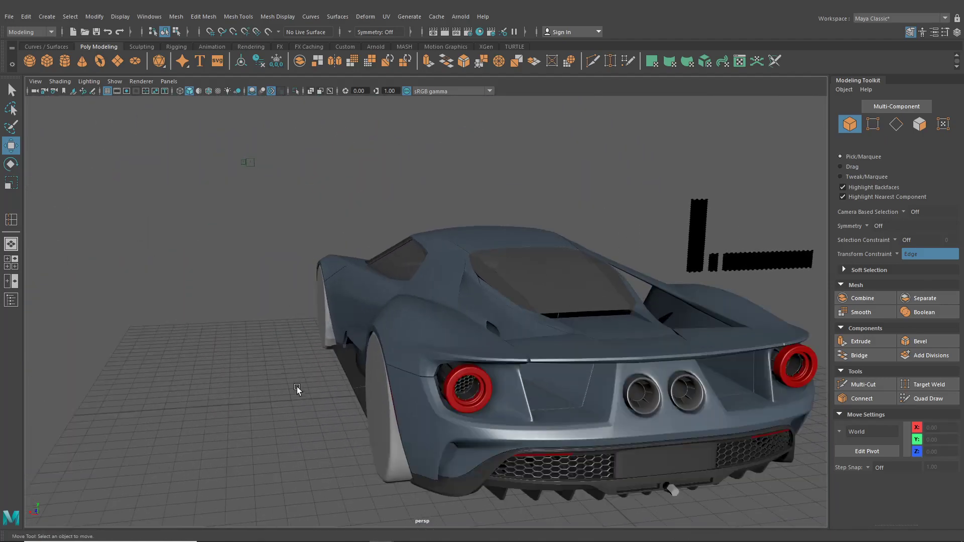
{"action": "scroll", "coordinate": [299, 389], "scroll_direction": "up", "scroll_amount": 3}
{"action": "left_click_drag", "start_coordinate": [300, 391], "coordinate": [407, 382], "text": "alt"}
{"action": "scroll", "coordinate": [336, 388], "scroll_direction": "down", "scroll_amount": 3}
Compare the side panels around the window and intake with smooth preview off and back on
{"action": "left_click", "coordinate": [357, 369]}
{"action": "key", "text": "1"}
{"action": "left_click", "coordinate": [456, 270]}
{"action": "left_click_drag", "start_coordinate": [457, 270], "coordinate": [493, 350], "text": "alt"}
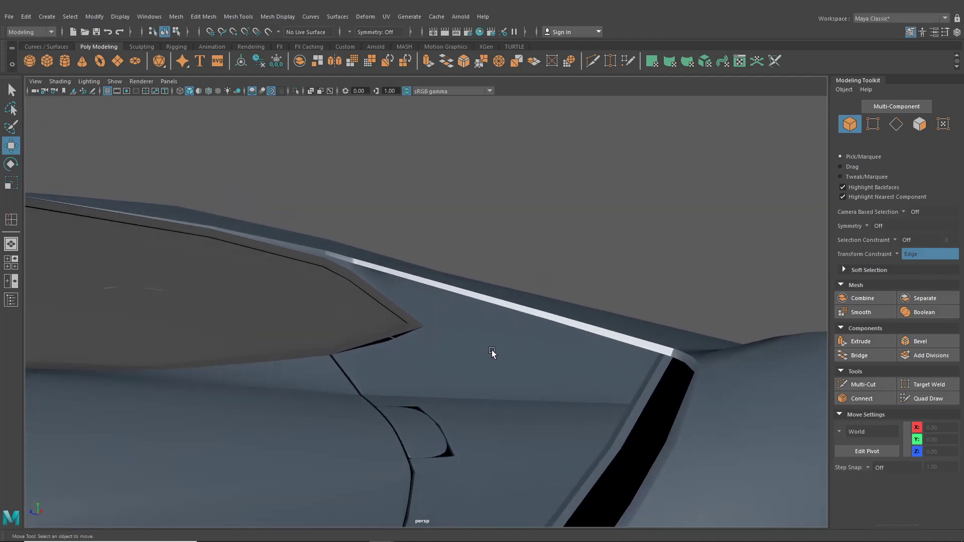
{"action": "left_click", "coordinate": [493, 351]}
{"action": "key", "text": "3"}
{"action": "left_click", "coordinate": [525, 243]}
Move the tall hexagonal grille mesh from beside the car to the side air intake behind the door
{"action": "scroll", "coordinate": [524, 276], "scroll_direction": "down", "scroll_amount": 4}
{"action": "left_click_drag", "start_coordinate": [524, 276], "coordinate": [520, 315], "text": "alt"}
{"action": "scroll", "coordinate": [438, 309], "scroll_direction": "down", "scroll_amount": 6}
{"action": "scroll", "coordinate": [508, 329], "scroll_direction": "up", "scroll_amount": 4}
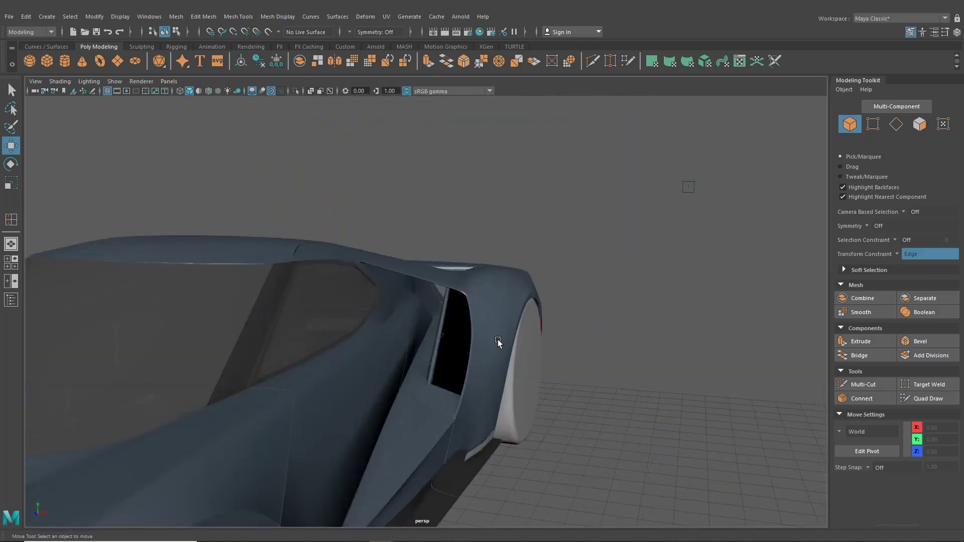
{"action": "scroll", "coordinate": [450, 341], "scroll_direction": "down", "scroll_amount": 10}
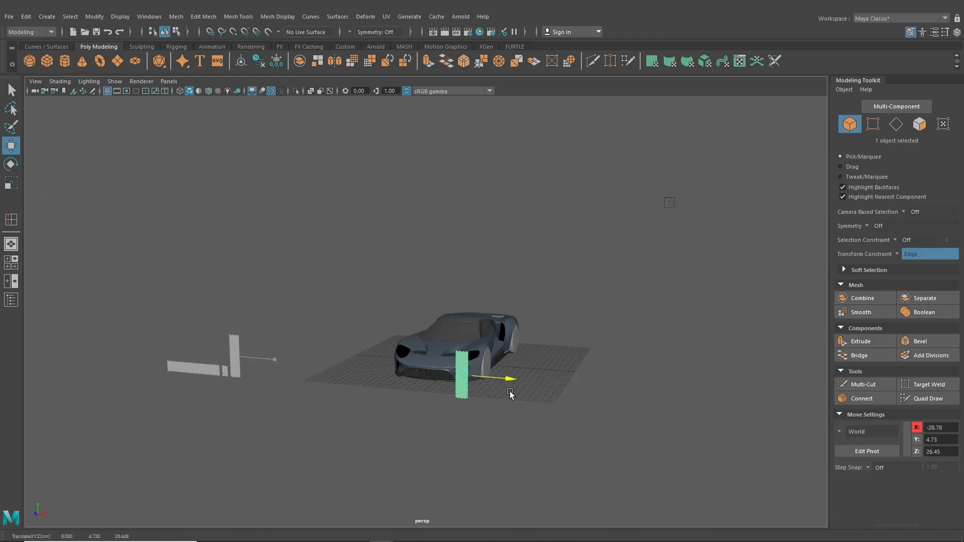
{"action": "left_click_drag", "start_coordinate": [496, 332], "coordinate": [493, 334]}
{"action": "left_click_drag", "start_coordinate": [493, 334], "coordinate": [363, 385], "text": "alt"}
{"action": "scroll", "coordinate": [424, 331], "scroll_direction": "up", "scroll_amount": 5}
{"action": "scroll", "coordinate": [437, 390], "scroll_direction": "up", "scroll_amount": 3}
{"action": "scroll", "coordinate": [437, 387], "scroll_direction": "up", "scroll_amount": 3}
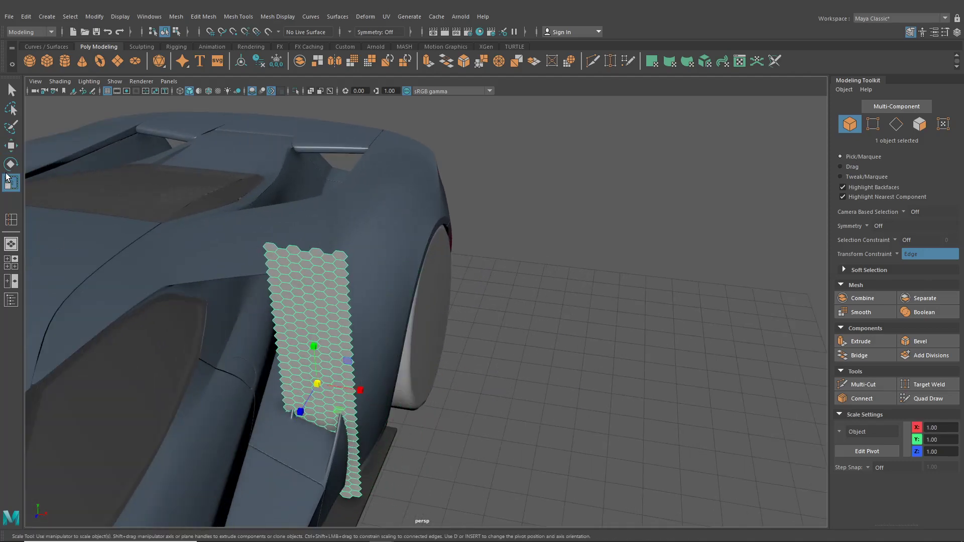
Rotate the hexagonal grille to follow the slant of the side intake and shift it into the opening
{"action": "left_click_drag", "start_coordinate": [300, 377], "coordinate": [318, 350]}
{"action": "mouse_move", "coordinate": [317, 350]}
{"action": "left_mouse_down", "text": "alt"}
{"action": "mouse_move", "coordinate": [243, 340]}
{"action": "mouse_move", "coordinate": [314, 363]}
{"action": "left_mouse_up", "text": "alt"}
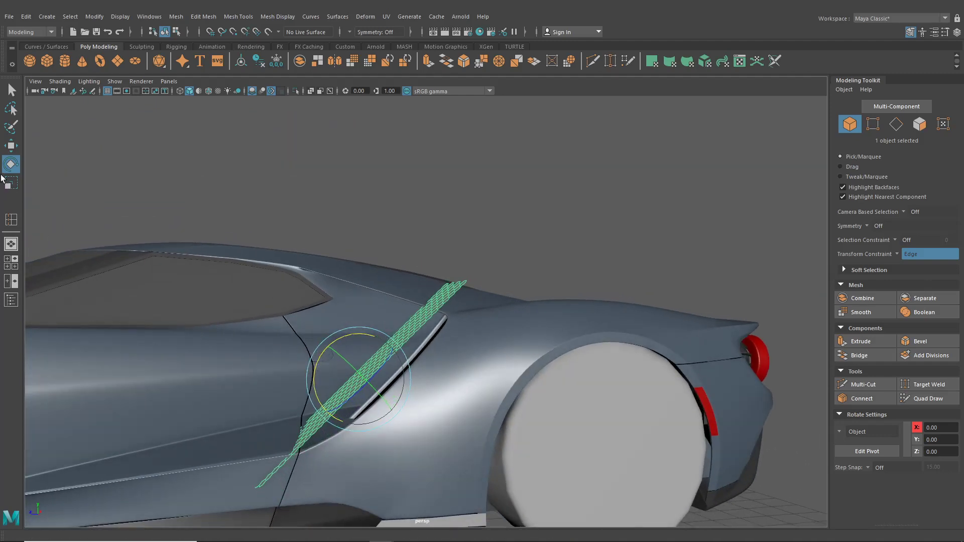
{"action": "left_click_drag", "start_coordinate": [128, 201], "coordinate": [312, 361], "text": "alt"}
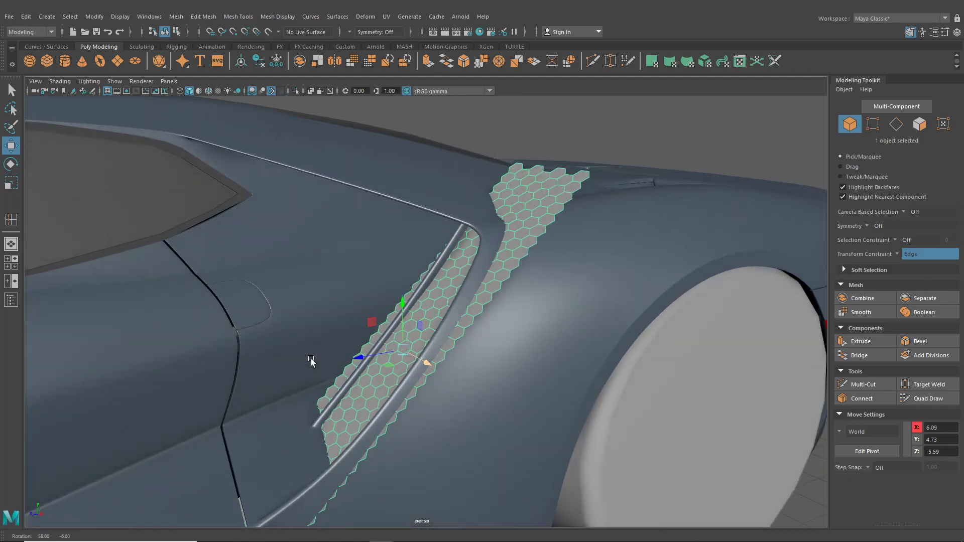
{"action": "left_click_drag", "start_coordinate": [370, 356], "coordinate": [368, 358]}
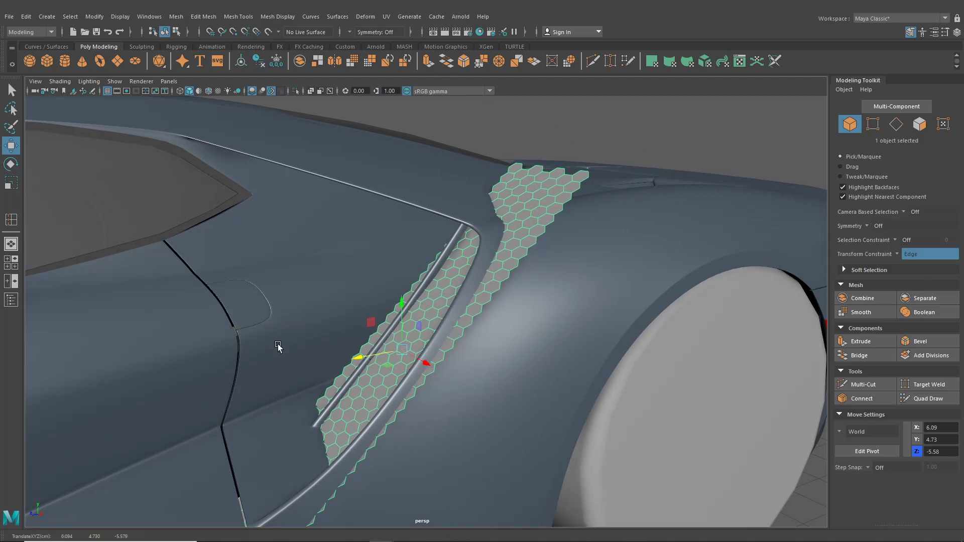
Fine-tune the grille's rotation and position so it sits inside the side air intake
{"action": "left_click", "coordinate": [9, 167]}
{"action": "scroll", "coordinate": [353, 336], "scroll_direction": "up", "scroll_amount": 3}
{"action": "left_click_drag", "start_coordinate": [372, 328], "coordinate": [373, 328]}
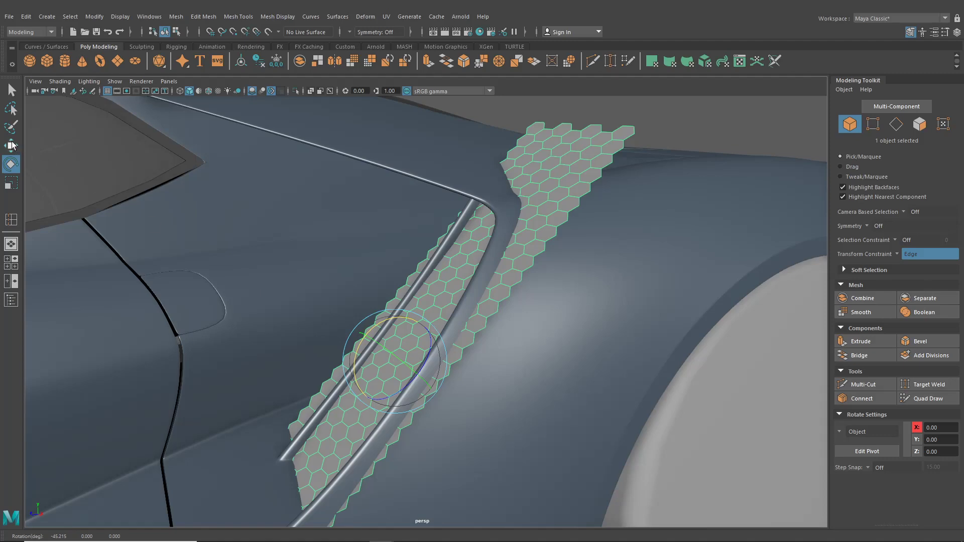
{"action": "left_click_drag", "start_coordinate": [363, 364], "coordinate": [458, 380]}
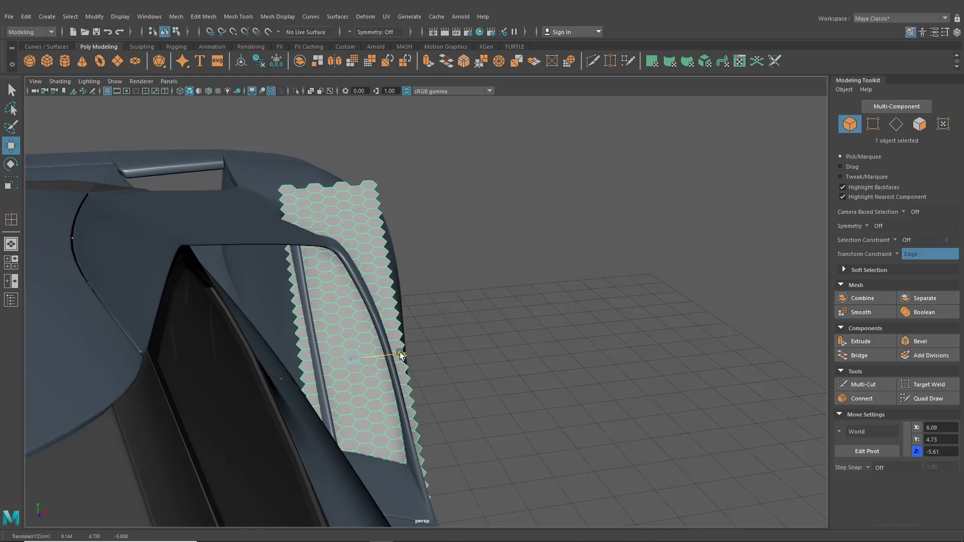
{"action": "left_click_drag", "start_coordinate": [401, 353], "coordinate": [485, 490]}
Delete the outermost column of grille faces that extends past the intake's outer edge
{"action": "scroll", "coordinate": [443, 372], "scroll_direction": "down", "scroll_amount": 4}
{"action": "scroll", "coordinate": [391, 367], "scroll_direction": "up", "scroll_amount": 4}
{"action": "key", "text": "F11"}
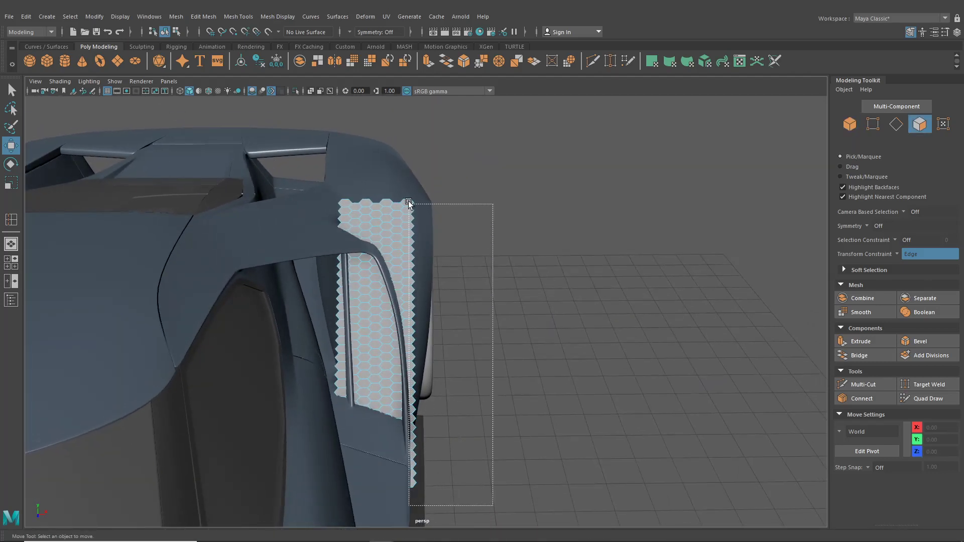
{"action": "key", "text": "Delete"}
{"action": "scroll", "coordinate": [398, 191], "scroll_direction": "up", "scroll_amount": 3}
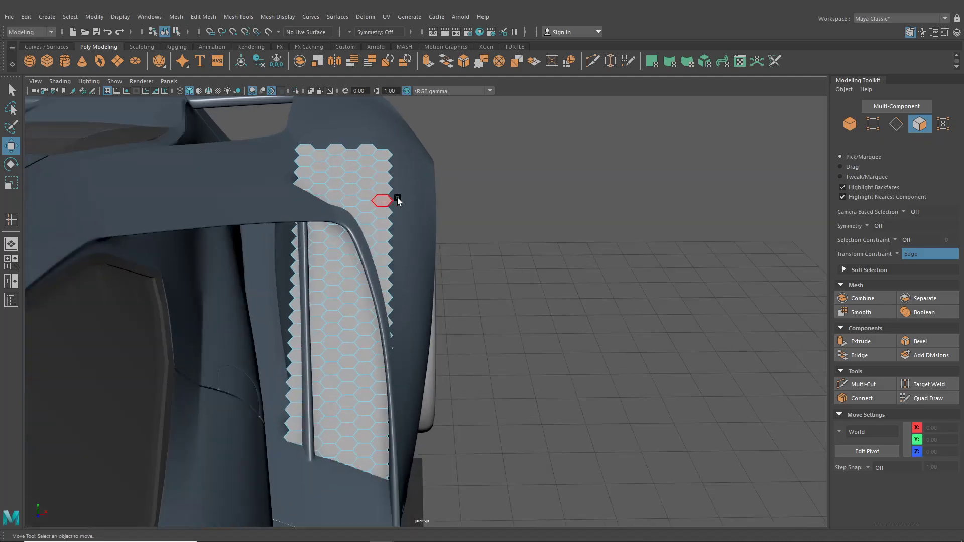
Try deleting the outer grille faces that overlap the bodywork beside the intake, and undo the deletion
{"action": "middle_click_drag", "start_coordinate": [396, 156], "coordinate": [406, 166], "text": "alt"}
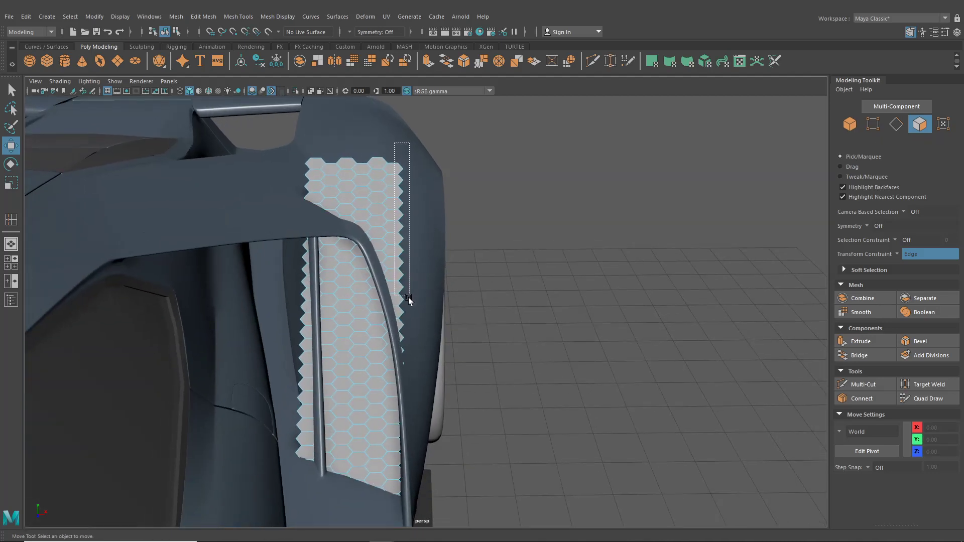
{"action": "left_click_drag", "start_coordinate": [410, 317], "coordinate": [410, 311]}
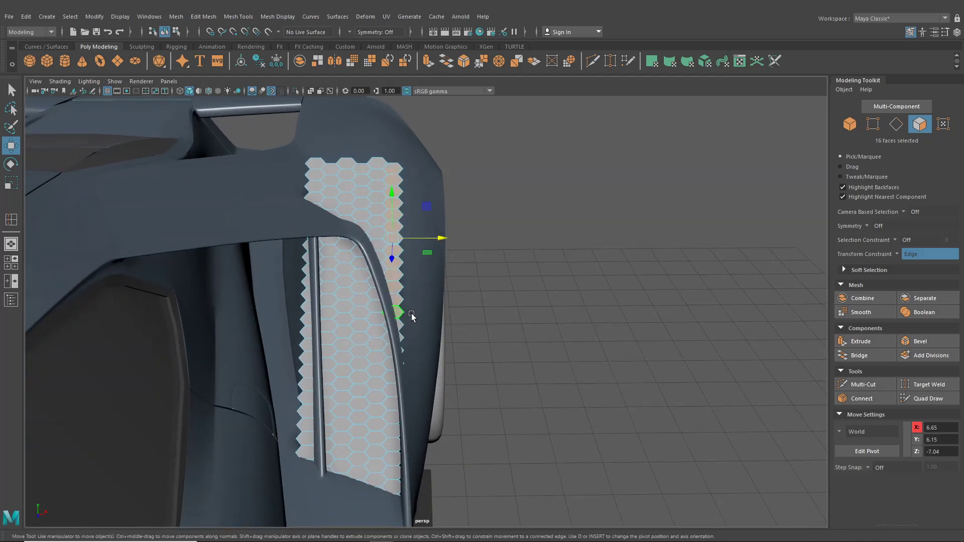
{"action": "key", "text": "Delete"}
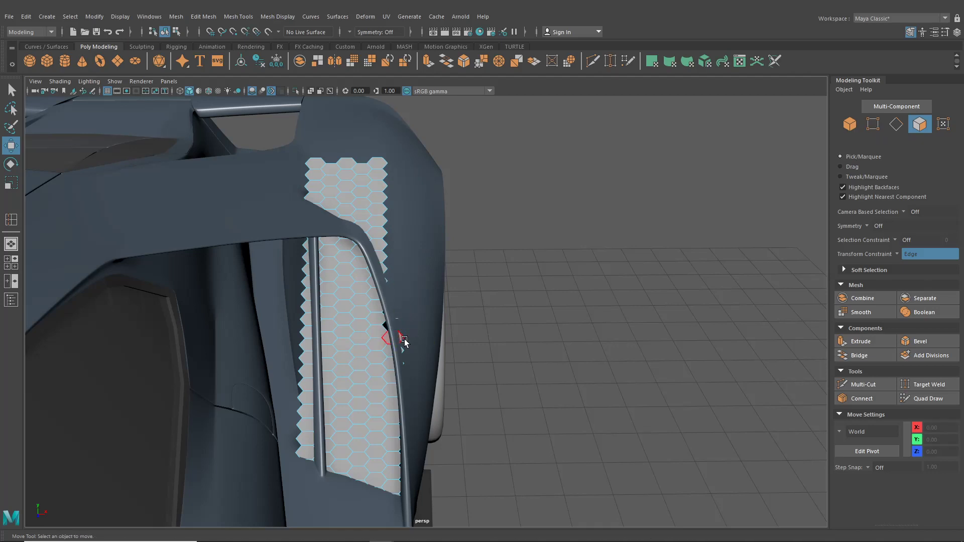
{"action": "key", "text": "ctrl+z"}
{"action": "scroll", "coordinate": [420, 322], "scroll_direction": "up", "scroll_amount": 3}
{"action": "middle_click_drag", "start_coordinate": [420, 336], "coordinate": [481, 341], "text": "alt"}
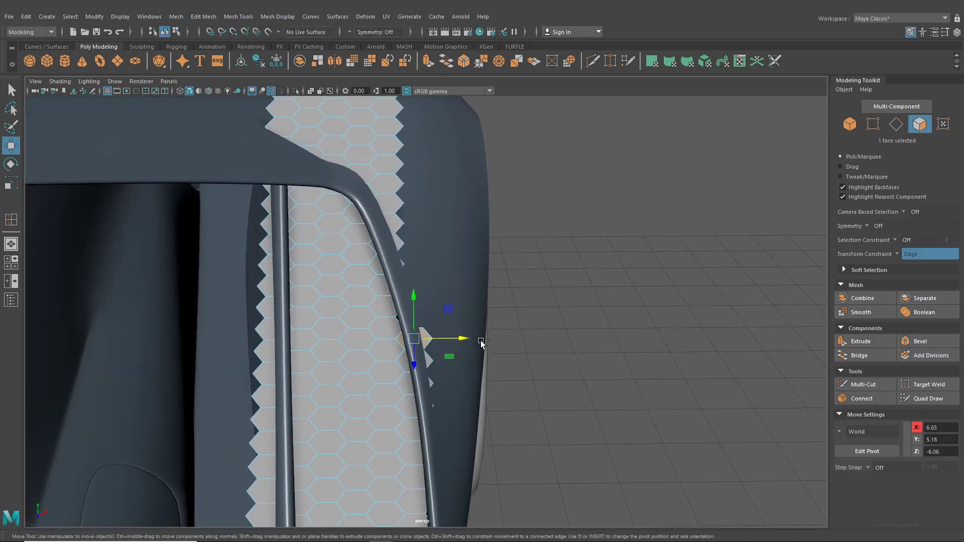
{"action": "key", "text": "ctrl+z"}
{"action": "key", "text": "ctrl+z"}
{"action": "key", "text": "ctrl+z"}
Extrude all faces of the hexagonal grille with Keep Faces Together off
{"action": "right_click_drag", "start_coordinate": [393, 233], "coordinate": [393, 260]}
{"action": "scroll", "coordinate": [355, 226], "scroll_direction": "down", "scroll_amount": 5}
{"action": "left_click_drag", "start_coordinate": [312, 185], "coordinate": [504, 469]}
{"action": "scroll", "coordinate": [504, 469], "scroll_direction": "up", "scroll_amount": 5}
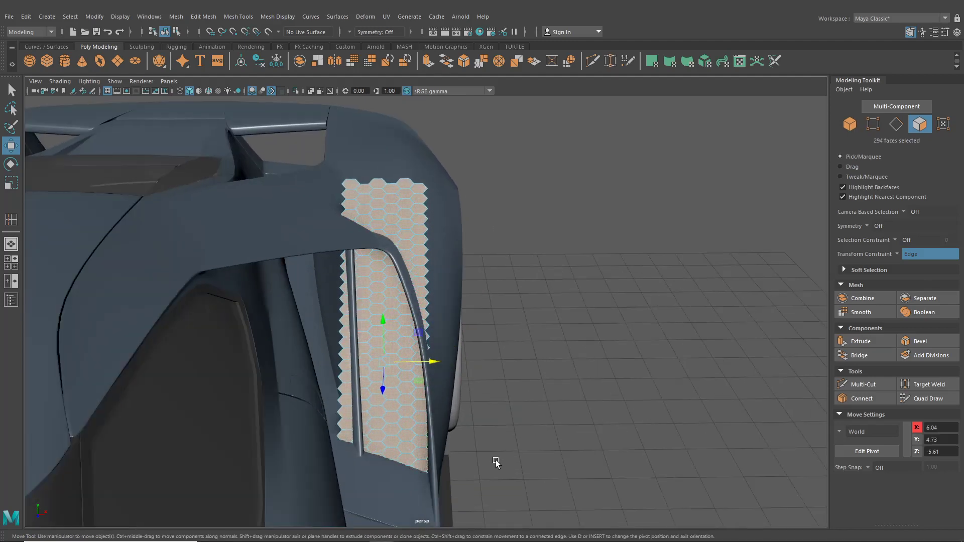
{"action": "key", "text": "ctrl+e"}
{"action": "left_click", "coordinate": [269, 258]}
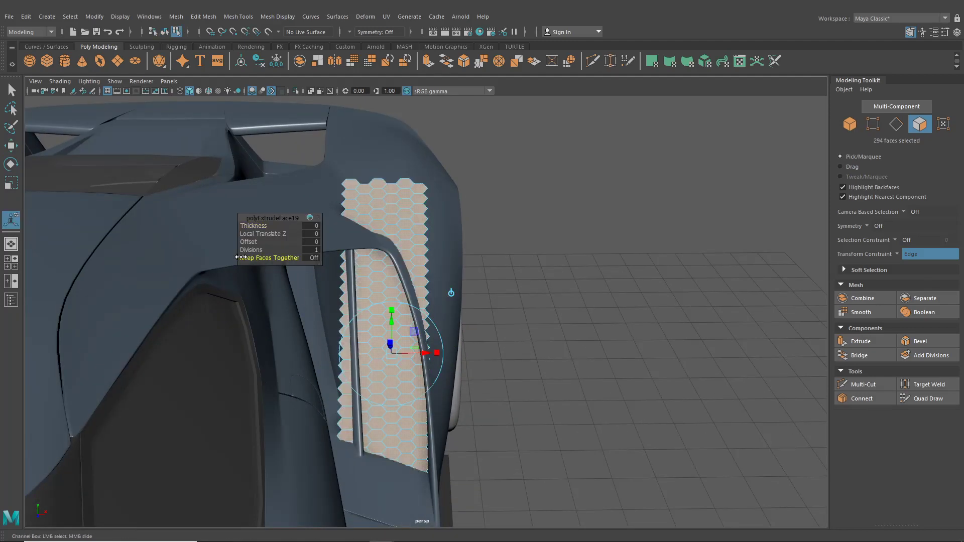
Shrink the extruded hexagons into thin frames, push them back for depth and open up their centres
{"action": "scroll", "coordinate": [401, 300], "scroll_direction": "up", "scroll_amount": 6}
{"action": "scroll", "coordinate": [402, 300], "scroll_direction": "up", "scroll_amount": 2}
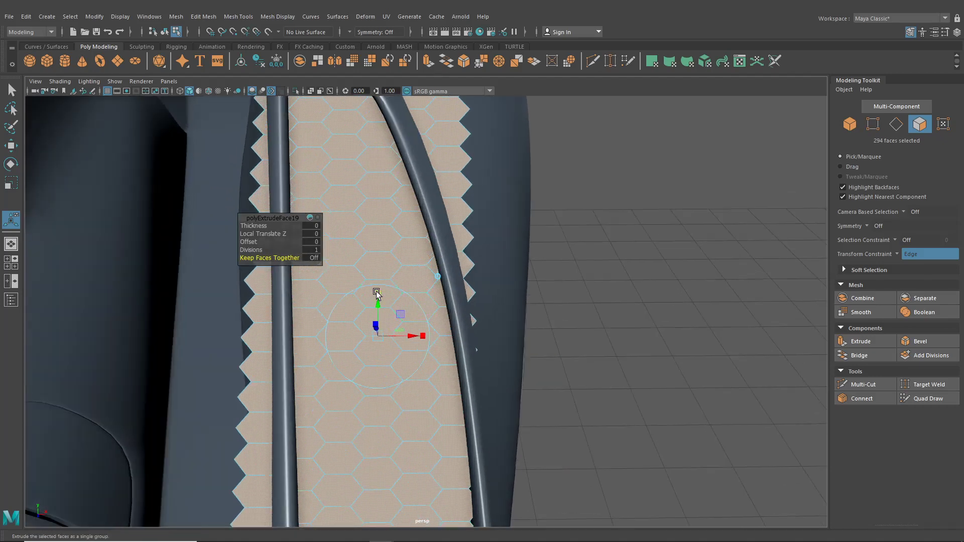
{"action": "left_click_drag", "start_coordinate": [377, 335], "coordinate": [304, 370]}
{"action": "right_click_drag", "start_coordinate": [347, 358], "coordinate": [379, 346], "text": "alt"}
{"action": "mouse_move", "coordinate": [492, 287]}
{"action": "left_mouse_down"}
{"action": "mouse_move", "coordinate": [538, 306]}
{"action": "mouse_move", "coordinate": [517, 316]}
{"action": "mouse_move", "coordinate": [532, 300]}
{"action": "mouse_move", "coordinate": [553, 312]}
{"action": "mouse_move", "coordinate": [495, 280]}
{"action": "left_mouse_up"}
{"action": "key", "text": "ctrl+e"}
{"action": "scroll", "coordinate": [529, 309], "scroll_direction": "down", "scroll_amount": 5}
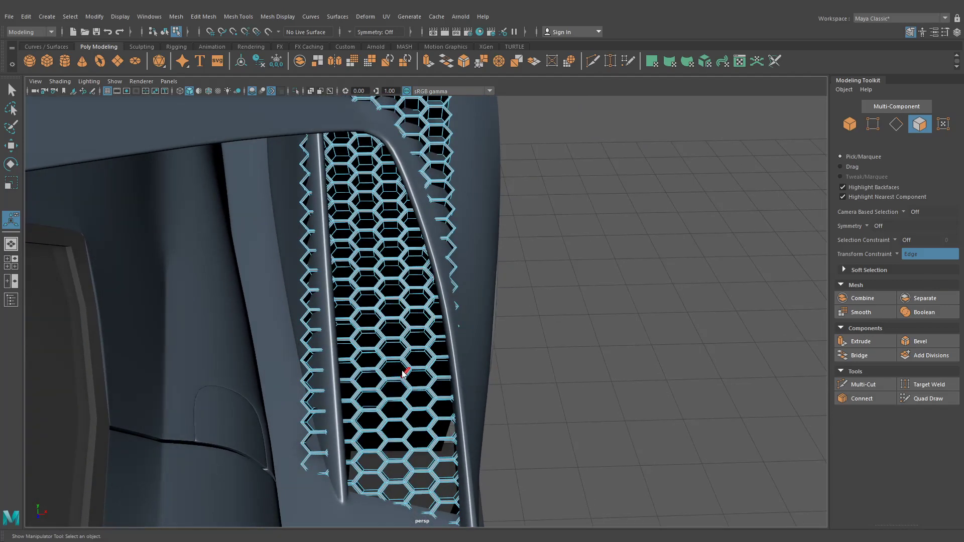
Examine the perforated grille against the side intake from the front and from the side
{"action": "right_click_drag", "start_coordinate": [404, 372], "coordinate": [400, 282]}
{"action": "middle_click_drag", "start_coordinate": [417, 280], "coordinate": [386, 367], "text": "alt"}
{"action": "left_click_drag", "start_coordinate": [465, 420], "coordinate": [425, 402]}
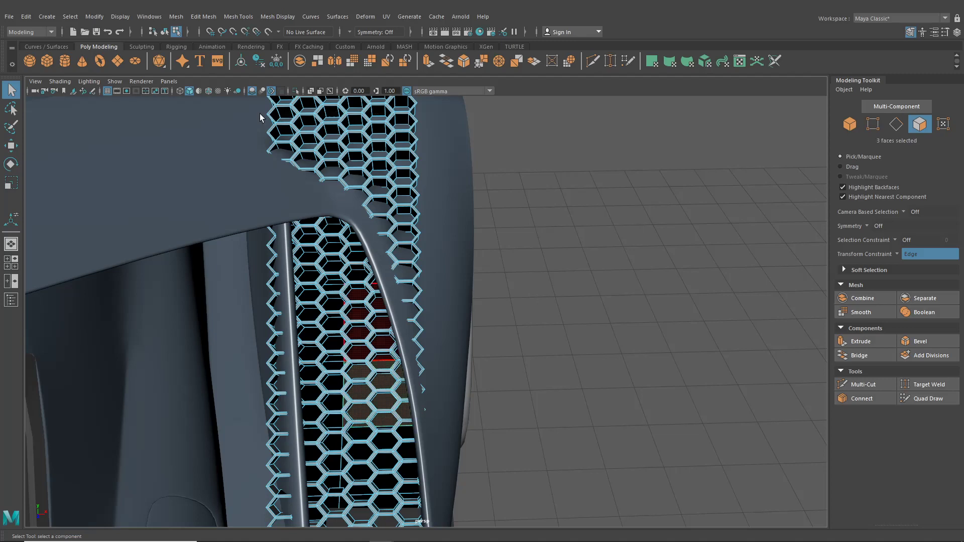
{"action": "left_click", "coordinate": [166, 33]}
{"action": "scroll", "coordinate": [571, 301], "scroll_direction": "down", "scroll_amount": 3}
{"action": "left_click_drag", "start_coordinate": [572, 302], "coordinate": [524, 318], "text": "alt"}
{"action": "scroll", "coordinate": [524, 320], "scroll_direction": "up", "scroll_amount": 3}
{"action": "scroll", "coordinate": [528, 320], "scroll_direction": "down", "scroll_amount": 3}
{"action": "key", "text": "F11"}
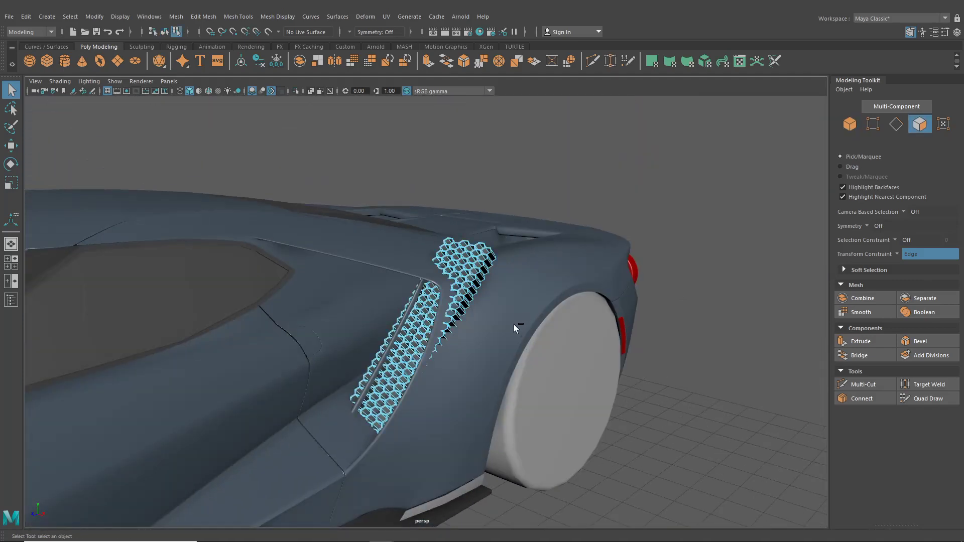
Undo the grille's extrusion and cut-outs and select the flat mesh as a whole object
{"action": "key", "text": "ctrl+z"}
{"action": "key", "text": "ctrl+z"}
{"action": "key", "text": "ctrl+z"}
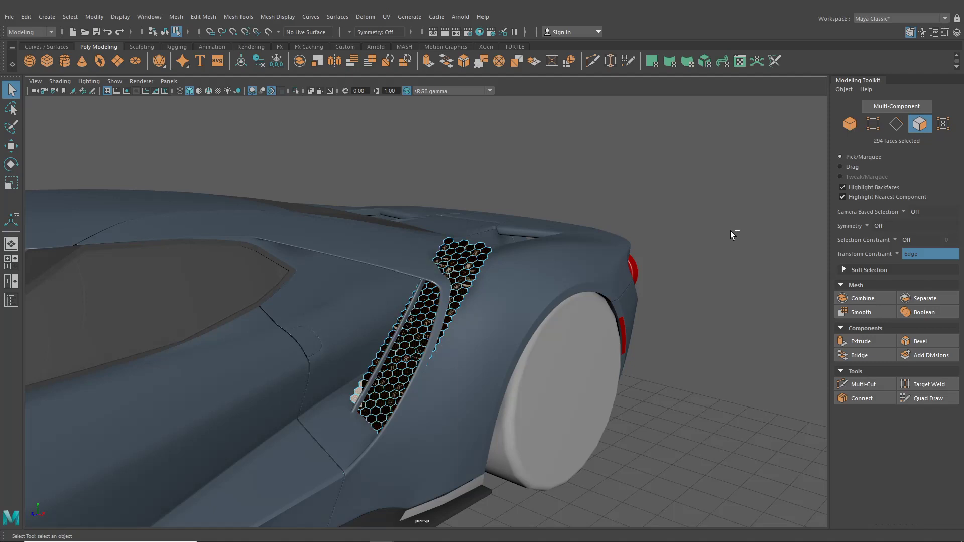
{"action": "key", "text": "F8"}
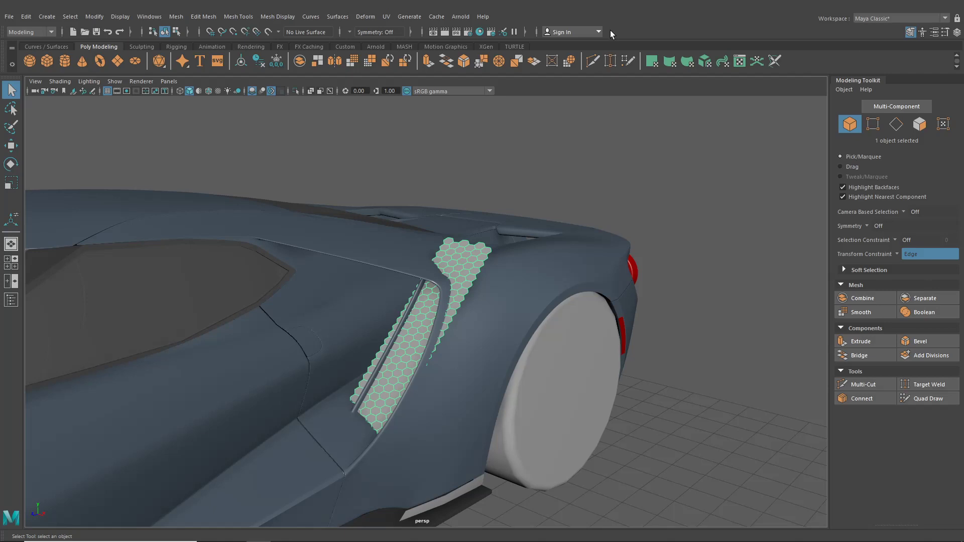
Scale the whole flat hexagonal grille down uniformly to about 0.81
{"action": "left_click_drag", "start_coordinate": [402, 282], "coordinate": [495, 314], "text": "alt"}
{"action": "left_click", "coordinate": [11, 183]}
{"action": "scroll", "coordinate": [361, 313], "scroll_direction": "up", "scroll_amount": 3}
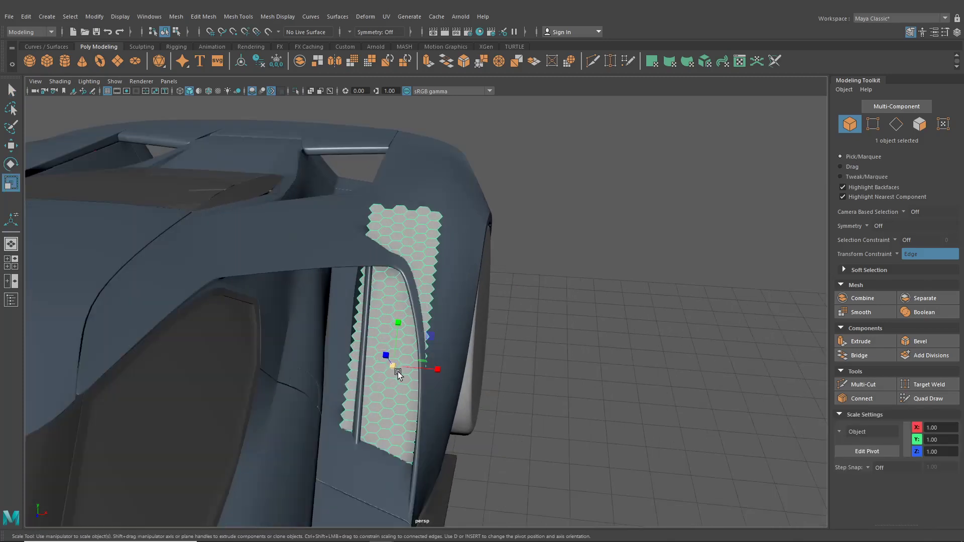
{"action": "left_click_drag", "start_coordinate": [398, 373], "coordinate": [349, 358]}
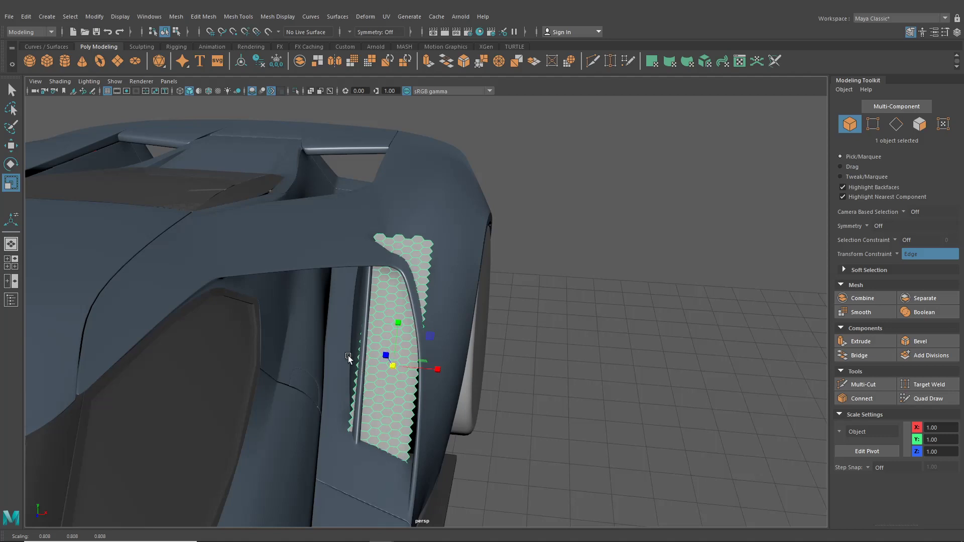
Shift the smaller grille to about X 6.24, Z -5.57 so it fills the side intake opening
{"action": "left_click", "coordinate": [9, 146]}
{"action": "key", "text": "f"}
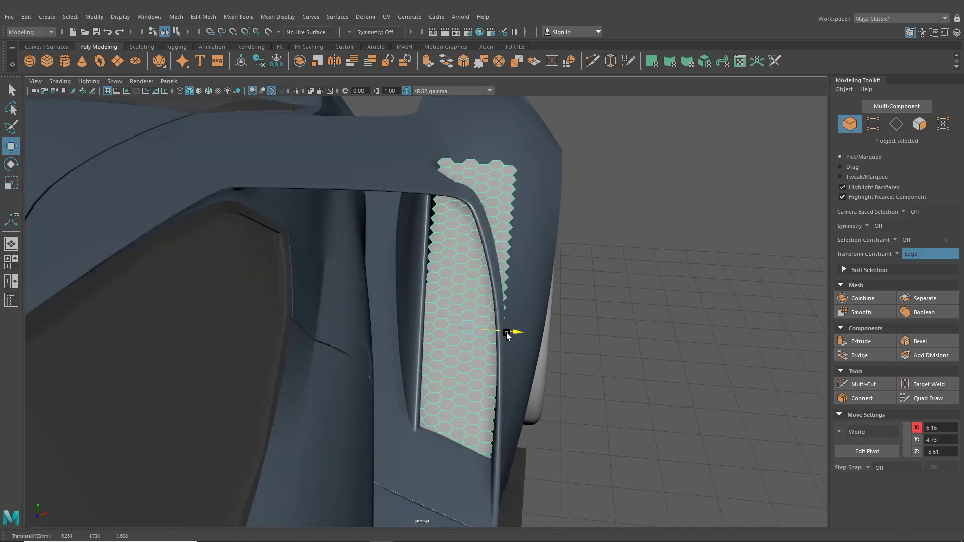
{"action": "mouse_move", "coordinate": [506, 332]}
{"action": "left_mouse_down"}
{"action": "mouse_move", "coordinate": [509, 354]}
{"action": "mouse_move", "coordinate": [502, 322]}
{"action": "left_mouse_up"}
{"action": "left_click", "coordinate": [13, 165]}
{"action": "key", "text": "w"}
{"action": "right_click_drag", "start_coordinate": [386, 280], "coordinate": [472, 322], "text": "alt"}
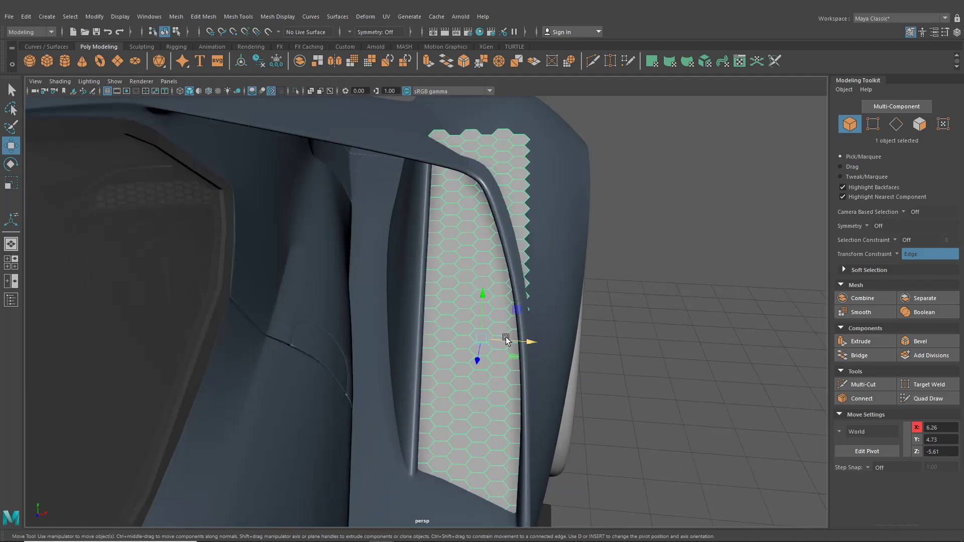
{"action": "left_click_drag", "start_coordinate": [507, 338], "coordinate": [485, 342]}
{"action": "scroll", "coordinate": [507, 339], "scroll_direction": "down", "scroll_amount": 3}
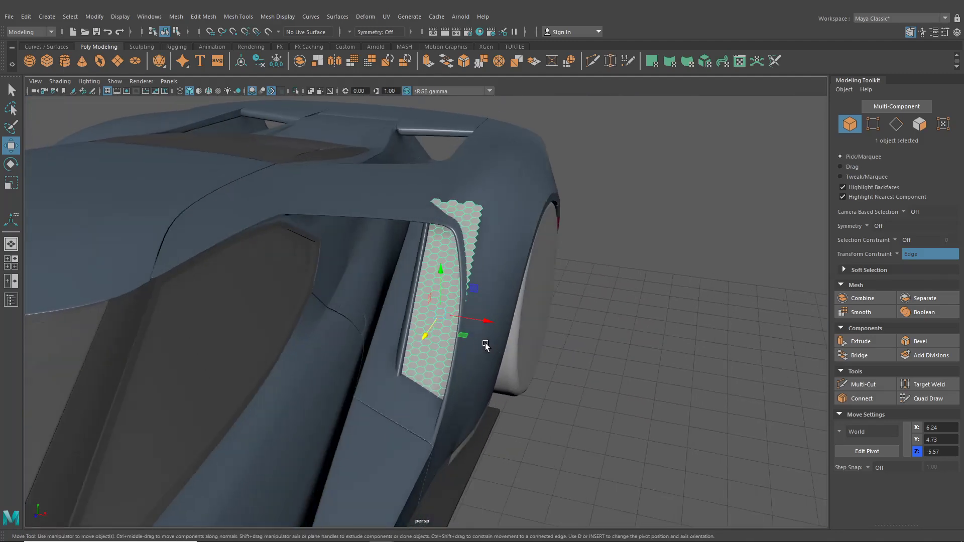
{"action": "scroll", "coordinate": [486, 343], "scroll_direction": "up", "scroll_amount": 3}
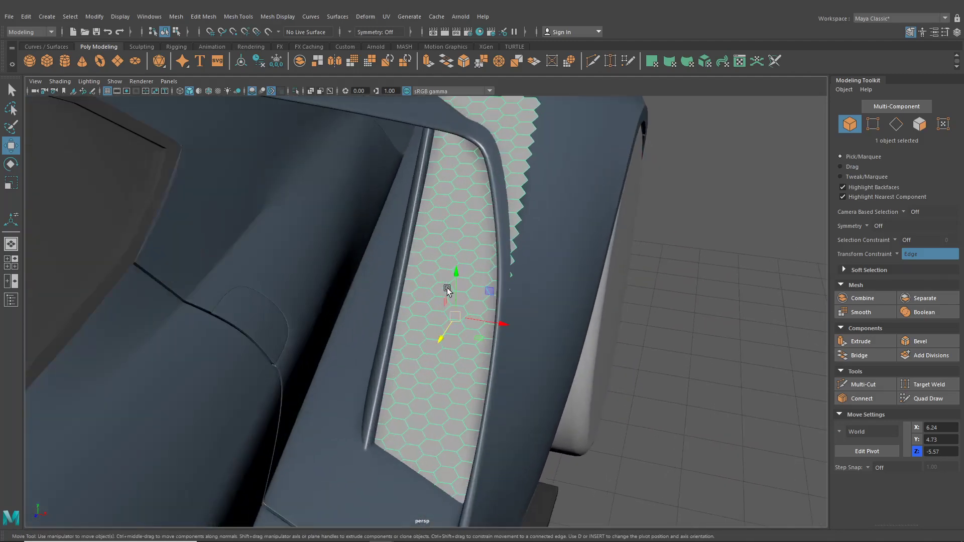
Extrude all faces of the reduced grille as separate hexagons, with Keep Faces Together off
{"action": "right_click_drag", "start_coordinate": [441, 255], "coordinate": [439, 294]}
{"action": "scroll", "coordinate": [453, 314], "scroll_direction": "down", "scroll_amount": 6}
{"action": "left_click_drag", "start_coordinate": [590, 444], "coordinate": [366, 173]}
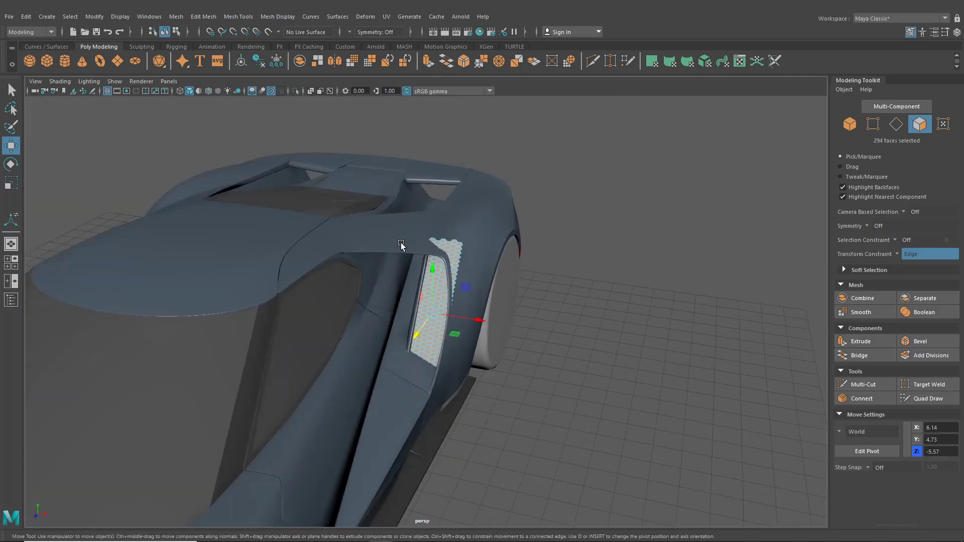
{"action": "scroll", "coordinate": [404, 247], "scroll_direction": "up", "scroll_amount": 4}
{"action": "key", "text": "ctrl+e"}
{"action": "scroll", "coordinate": [452, 251], "scroll_direction": "up", "scroll_amount": 6}
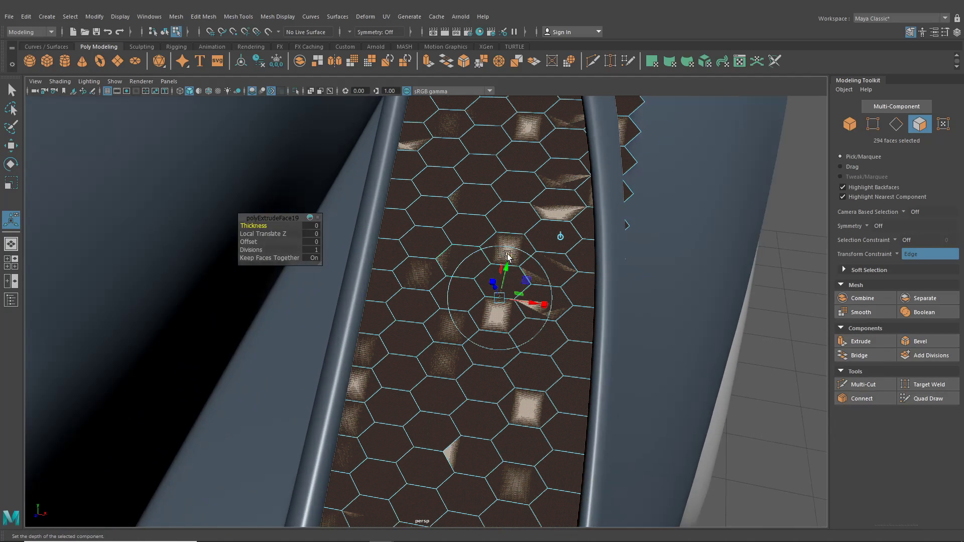
{"action": "left_click", "coordinate": [244, 257]}
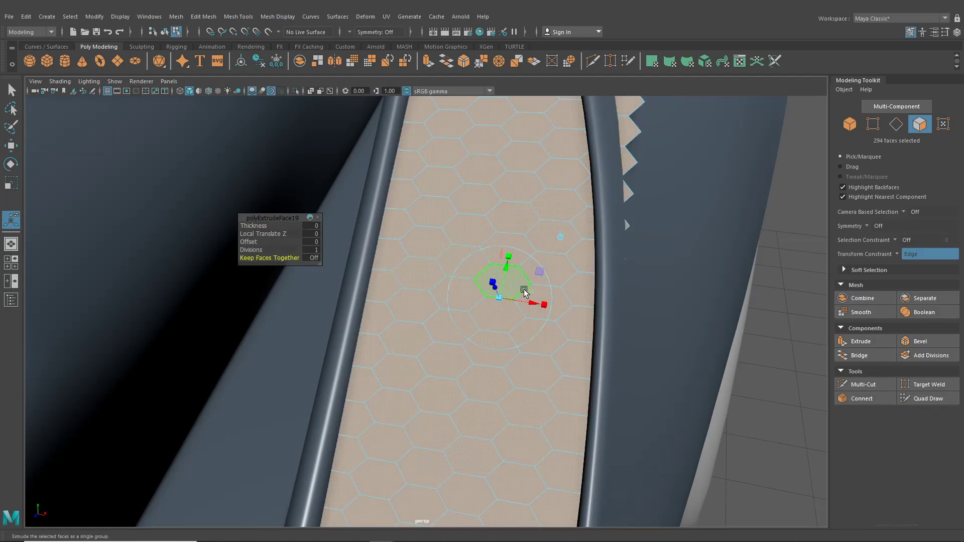
Shrink the extruded hexagons to leave thin frames, push them inward for depth, and add another extrusion
{"action": "left_click_drag", "start_coordinate": [510, 258], "coordinate": [397, 279]}
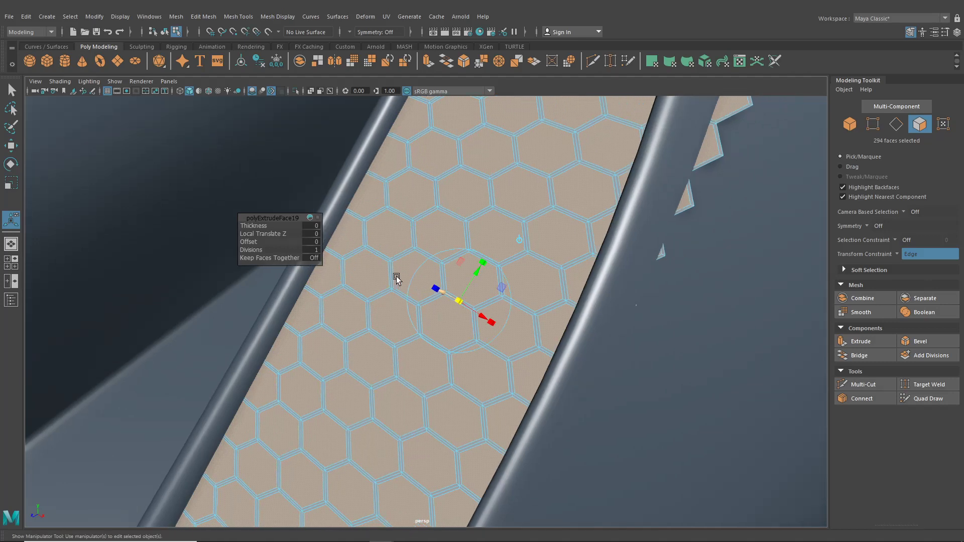
{"action": "right_click_drag", "start_coordinate": [397, 279], "coordinate": [449, 355], "text": "alt"}
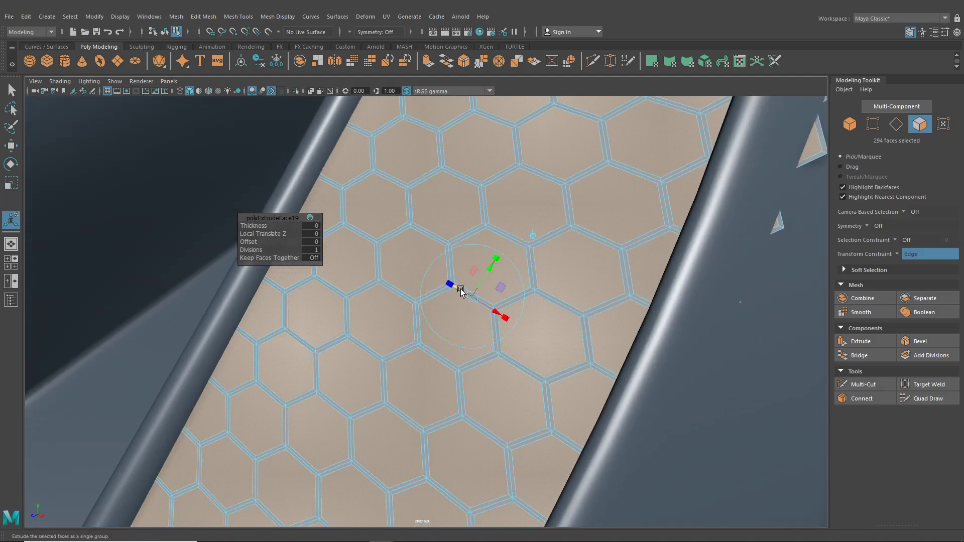
{"action": "left_click_drag", "start_coordinate": [460, 289], "coordinate": [416, 329]}
{"action": "key", "text": "ctrl+e"}
{"action": "scroll", "coordinate": [466, 316], "scroll_direction": "down", "scroll_amount": 4}
{"action": "scroll", "coordinate": [475, 288], "scroll_direction": "down", "scroll_amount": 4}
{"action": "scroll", "coordinate": [461, 319], "scroll_direction": "up", "scroll_amount": 5}
{"action": "scroll", "coordinate": [461, 319], "scroll_direction": "down", "scroll_amount": 5}
{"action": "scroll", "coordinate": [423, 324], "scroll_direction": "up", "scroll_amount": 5}
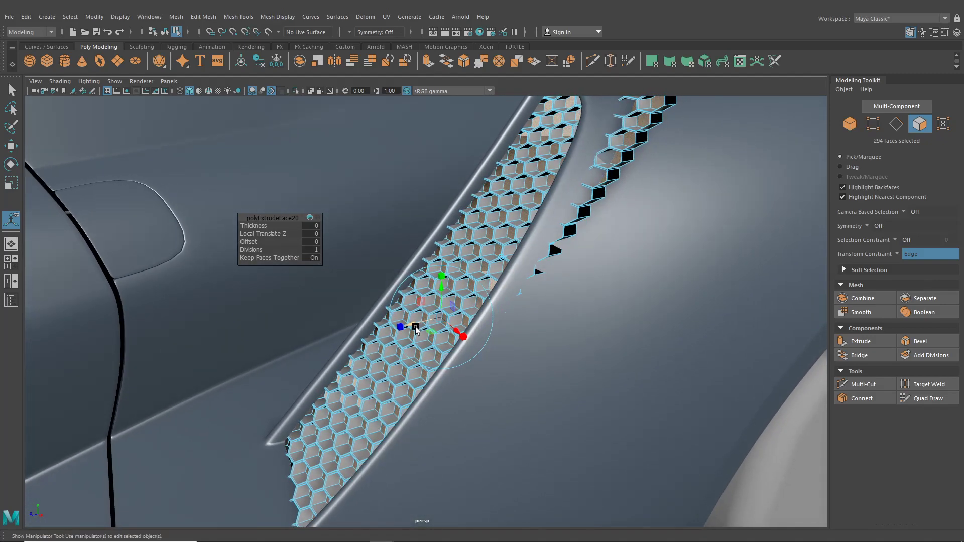
{"action": "scroll", "coordinate": [413, 326], "scroll_direction": "down", "scroll_amount": 5}
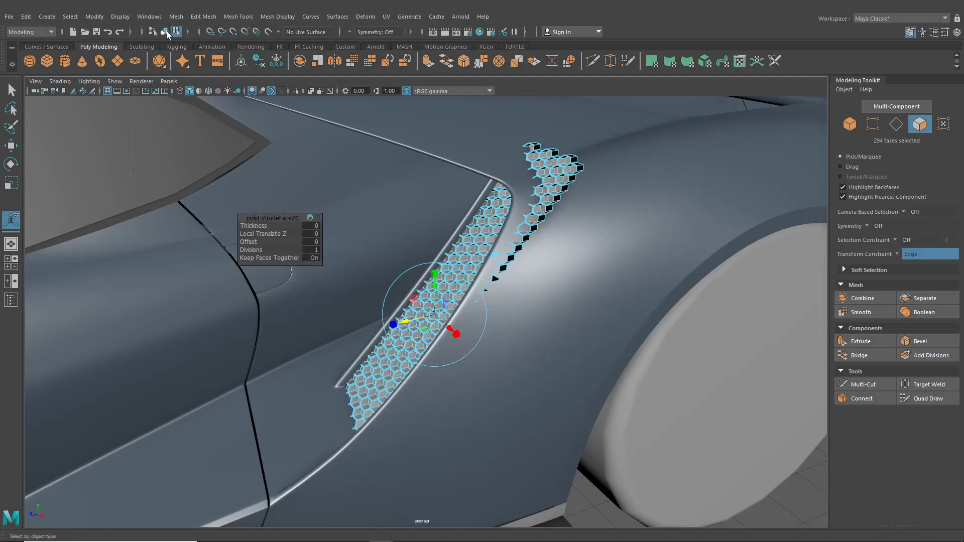
Delete the recessed hexagon faces to open up the grille, and deselect it in object mode
{"action": "left_click", "coordinate": [165, 32]}
{"action": "scroll", "coordinate": [405, 270], "scroll_direction": "down", "scroll_amount": 5}
{"action": "left_click_drag", "start_coordinate": [405, 271], "coordinate": [442, 281], "text": "alt"}
{"action": "left_click", "coordinate": [563, 404]}
{"action": "scroll", "coordinate": [483, 391], "scroll_direction": "up", "scroll_amount": 5}
{"action": "mouse_move", "coordinate": [483, 392]}
{"action": "left_mouse_down", "text": "alt"}
{"action": "mouse_move", "coordinate": [512, 375]}
{"action": "mouse_move", "coordinate": [491, 390]}
{"action": "left_mouse_up", "text": "alt"}
{"action": "scroll", "coordinate": [505, 375], "scroll_direction": "down", "scroll_amount": 5}
{"action": "key", "text": "ctrl+z"}
{"action": "key", "text": "f"}
{"action": "scroll", "coordinate": [488, 392], "scroll_direction": "up", "scroll_amount": 2}
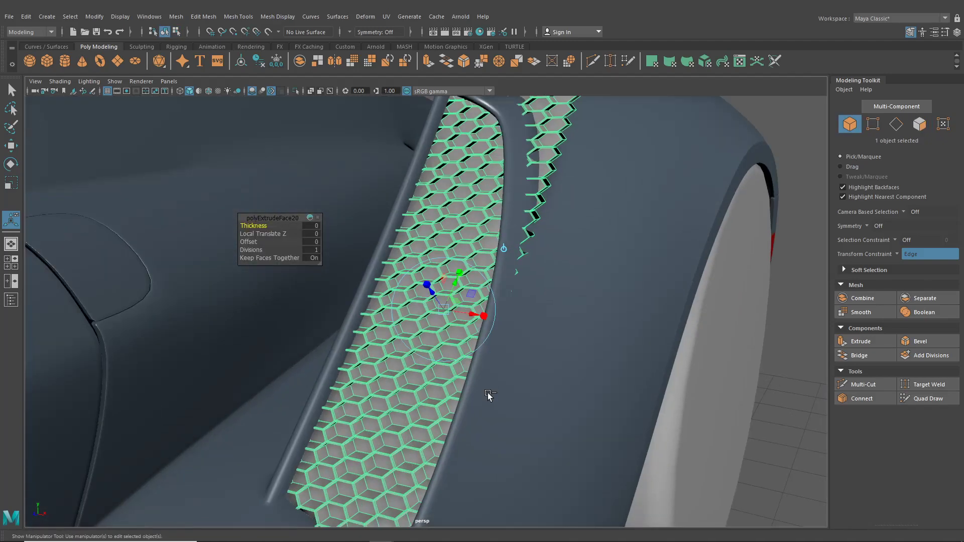
{"action": "key", "text": "F11"}
{"action": "key", "text": "Delete"}
{"action": "scroll", "coordinate": [484, 390], "scroll_direction": "down", "scroll_amount": 3}
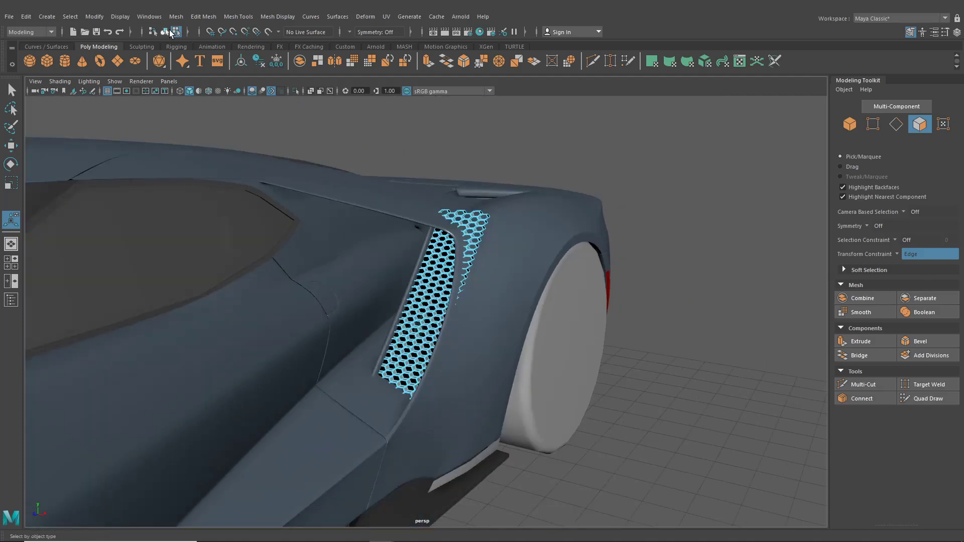
{"action": "left_click", "coordinate": [164, 32]}
{"action": "left_click", "coordinate": [735, 334]}
Delete the outermost strip of the perforated grille that shows on the bodywork beside the intake
{"action": "right_click_drag", "start_coordinate": [735, 334], "coordinate": [634, 333], "text": "alt"}
{"action": "left_click_drag", "start_coordinate": [634, 332], "coordinate": [535, 384], "text": "alt"}
{"action": "scroll", "coordinate": [574, 329], "scroll_direction": "up", "scroll_amount": 4}
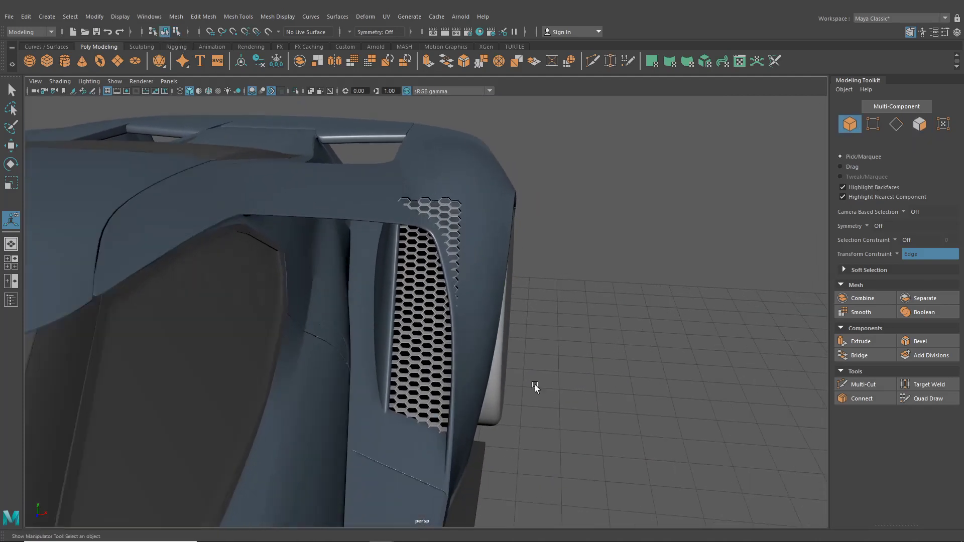
{"action": "scroll", "coordinate": [535, 385], "scroll_direction": "up", "scroll_amount": 1}
{"action": "right_click_drag", "start_coordinate": [435, 308], "coordinate": [432, 284]}
{"action": "middle_click_drag", "start_coordinate": [442, 294], "coordinate": [454, 319], "text": "alt"}
{"action": "scroll", "coordinate": [454, 318], "scroll_direction": "up", "scroll_amount": 2}
{"action": "left_click_drag", "start_coordinate": [474, 339], "coordinate": [487, 265], "text": "alt"}
{"action": "left_click_drag", "start_coordinate": [514, 162], "coordinate": [520, 161]}
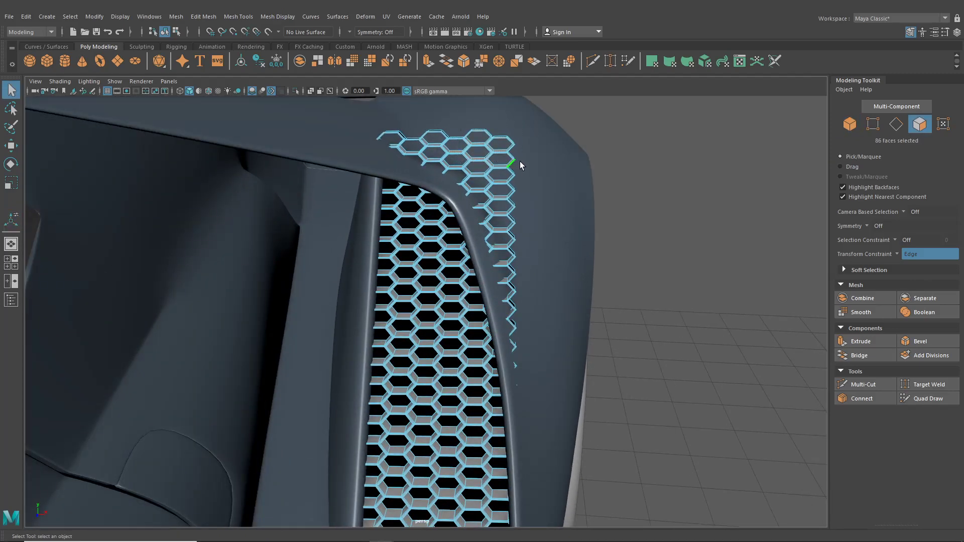
{"action": "key", "text": "Delete"}
Remove the next column of protruding grille cells and the loose strands along the intake's outer edge
{"action": "left_click_drag", "start_coordinate": [497, 120], "coordinate": [521, 216]}
{"action": "key", "text": "Delete"}
{"action": "key", "text": "Delete"}
{"action": "left_click_drag", "start_coordinate": [531, 268], "coordinate": [539, 321]}
{"action": "left_click_drag", "start_coordinate": [504, 257], "coordinate": [526, 320]}
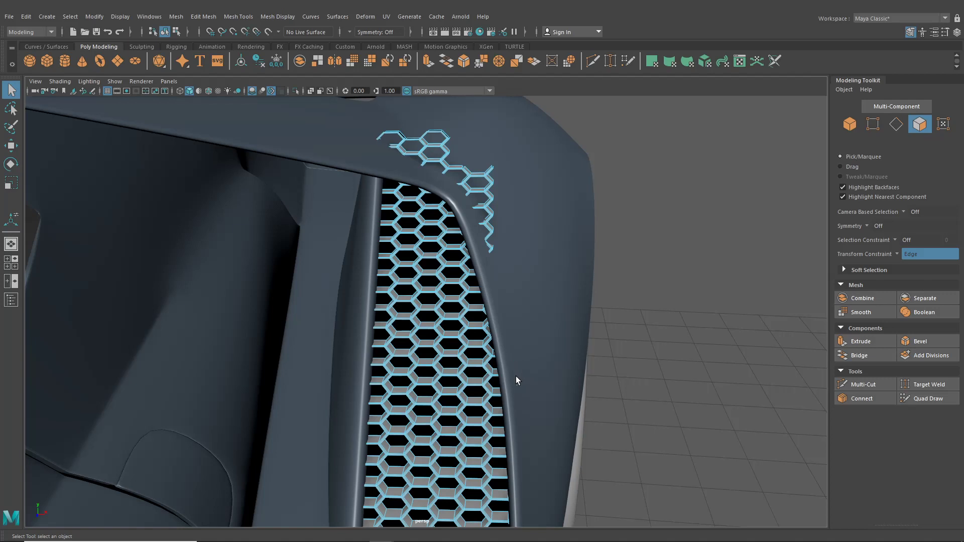
Delete the protruding grille cells around the upper outer corner of the intake
{"action": "left_click_drag", "start_coordinate": [460, 147], "coordinate": [499, 213]}
{"action": "key", "text": "Delete"}
{"action": "key", "text": "Delete"}
{"action": "left_click_drag", "start_coordinate": [489, 176], "coordinate": [497, 249]}
{"action": "key", "text": "Delete"}
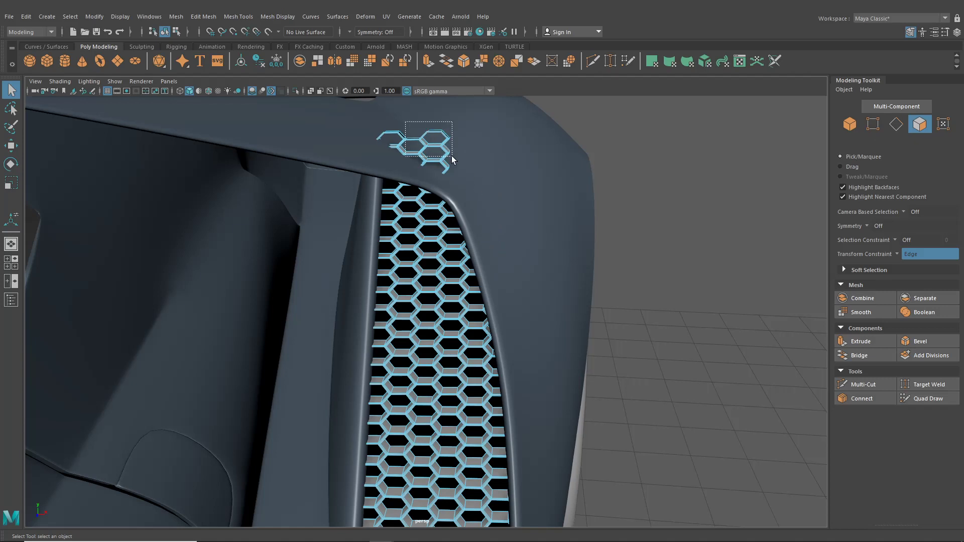
Delete the last grille fragments above the intake and deselect the trimmed grille in object mode
{"action": "key", "text": "Delete"}
{"action": "left_click_drag", "start_coordinate": [452, 156], "coordinate": [435, 166]}
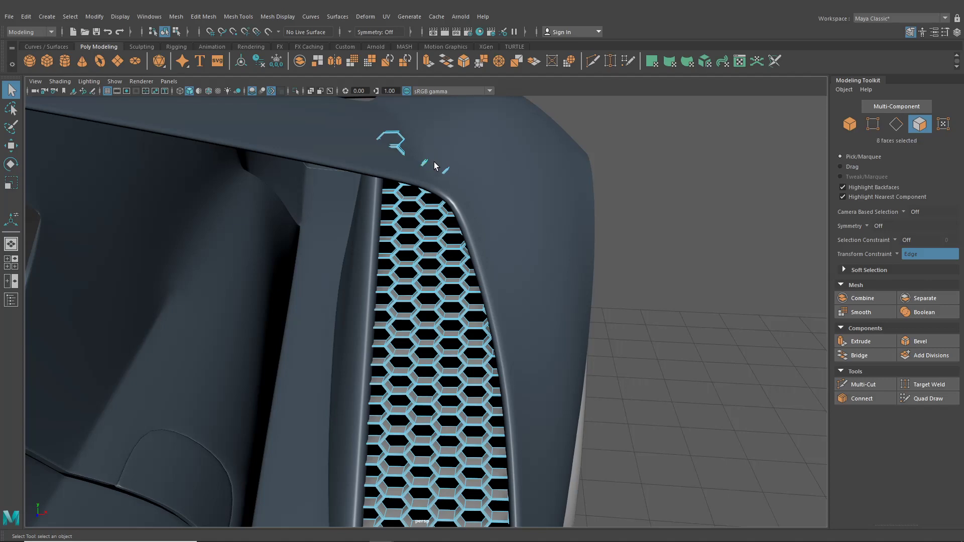
{"action": "left_click_drag", "start_coordinate": [364, 120], "coordinate": [450, 253]}
{"action": "key", "text": "Delete"}
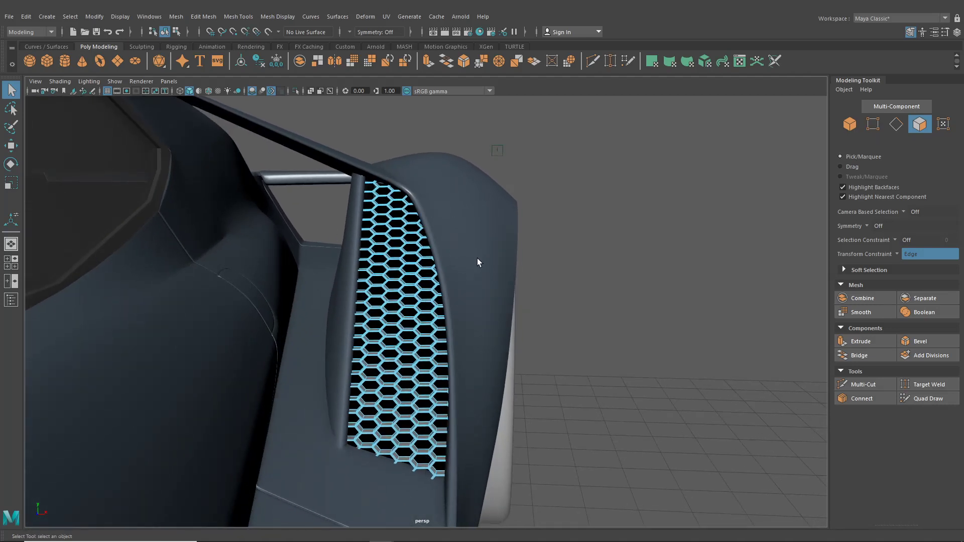
{"action": "left_click", "coordinate": [165, 32]}
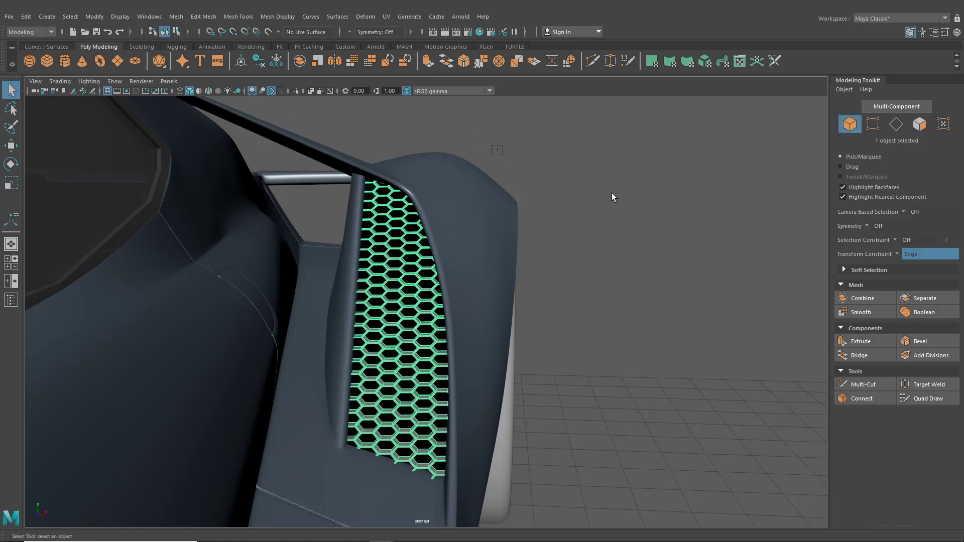
{"action": "left_click", "coordinate": [618, 204]}
{"action": "left_click_drag", "start_coordinate": [618, 203], "coordinate": [577, 244], "text": "alt"}
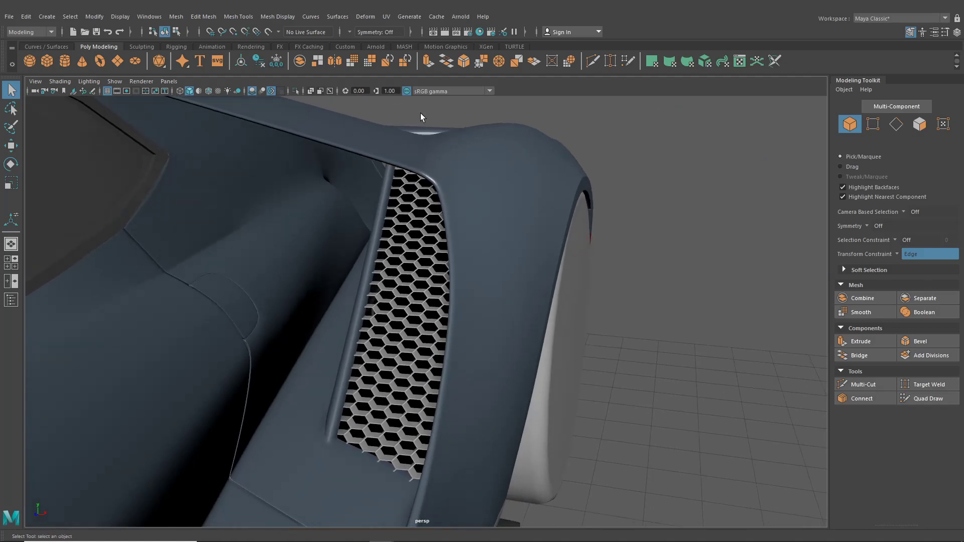
Assign the existing dark gloss material to the hexagonal grille in the side intake and close the material editor
{"action": "left_click", "coordinate": [479, 32]}
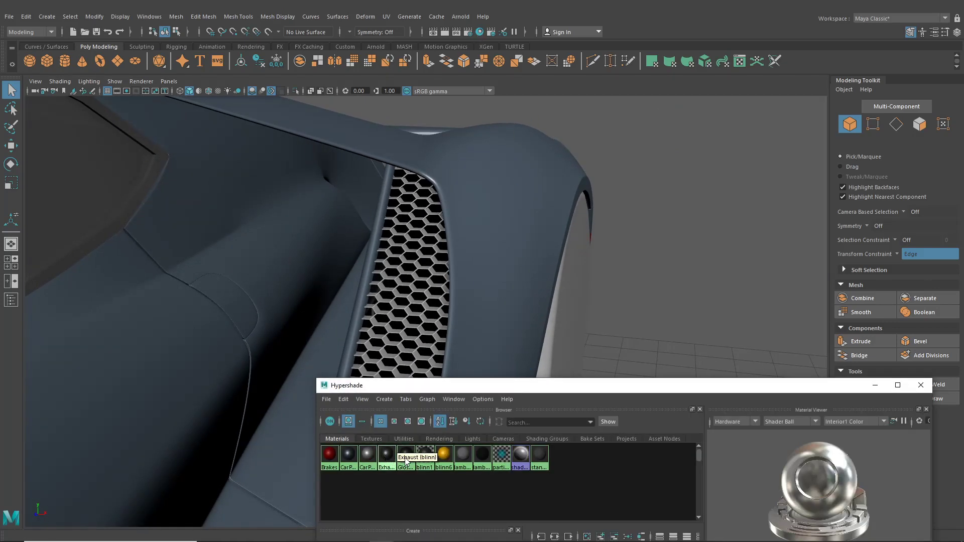
{"action": "middle_click_drag", "start_coordinate": [406, 453], "coordinate": [417, 342]}
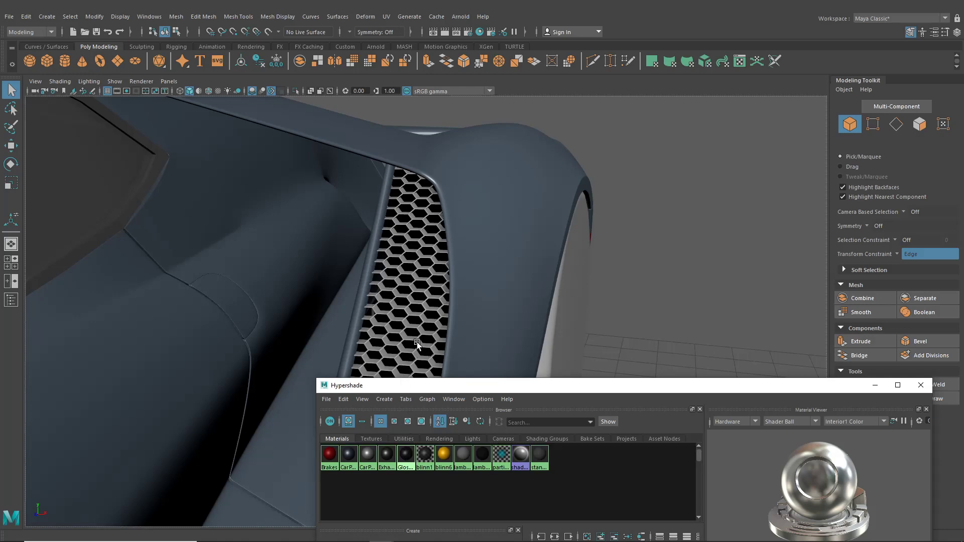
{"action": "scroll", "coordinate": [417, 342], "scroll_direction": "down", "scroll_amount": 3}
{"action": "left_click_drag", "start_coordinate": [417, 342], "coordinate": [387, 357], "text": "alt"}
{"action": "left_click", "coordinate": [916, 386]}
Select the rear quarter panel between the door and the rear wheel and display it unsmoothed
{"action": "left_click_drag", "start_coordinate": [653, 321], "coordinate": [580, 346], "text": "alt"}
{"action": "left_click_drag", "start_coordinate": [384, 324], "coordinate": [428, 330], "text": "alt"}
{"action": "left_click", "coordinate": [428, 330]}
{"action": "left_click", "coordinate": [427, 327]}
{"action": "key", "text": "Delete"}
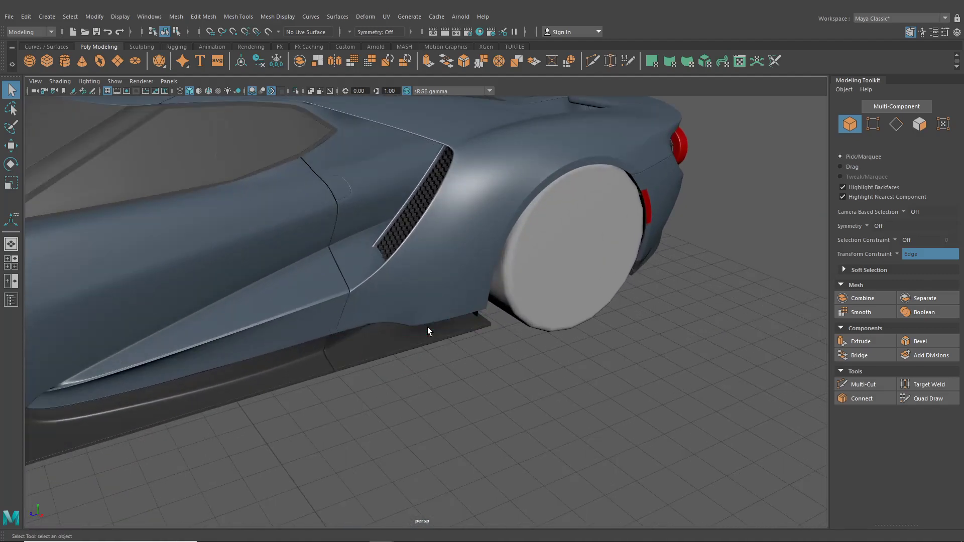
{"action": "right_click_drag", "start_coordinate": [427, 327], "coordinate": [445, 348], "text": "alt"}
{"action": "left_click_drag", "start_coordinate": [445, 349], "coordinate": [411, 320], "text": "alt"}
{"action": "left_click", "coordinate": [423, 328]}
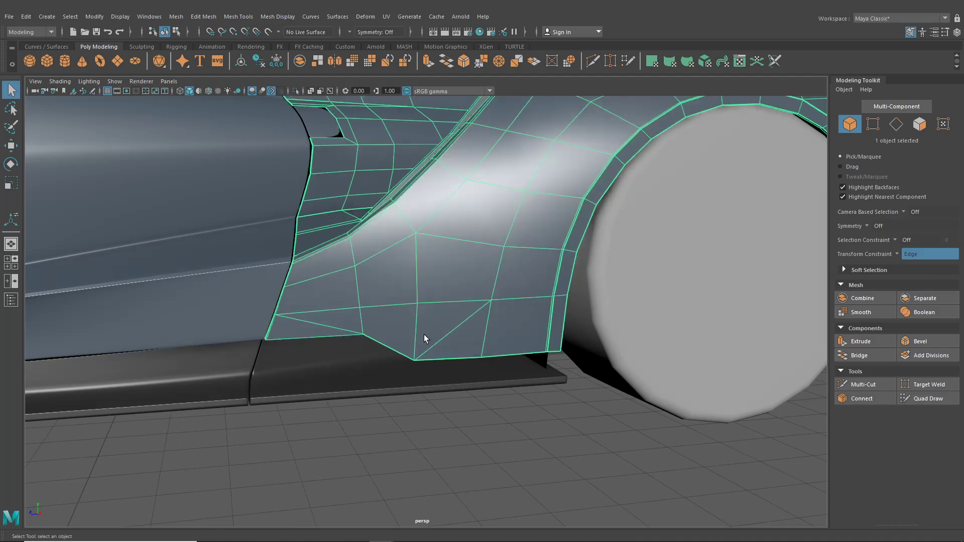
Switch the rear quarter panel to edge editing and select the first two edges of its bottom border above the sill
{"action": "scroll", "coordinate": [394, 270], "scroll_direction": "up", "scroll_amount": 5}
{"action": "scroll", "coordinate": [378, 287], "scroll_direction": "up", "scroll_amount": 3}
{"action": "right_click_drag", "start_coordinate": [357, 238], "coordinate": [352, 216]}
{"action": "middle_click_drag", "start_coordinate": [353, 220], "coordinate": [419, 246], "text": "alt"}
{"action": "scroll", "coordinate": [454, 321], "scroll_direction": "up", "scroll_amount": 2}
{"action": "left_click_drag", "start_coordinate": [454, 321], "coordinate": [529, 323], "text": "alt"}
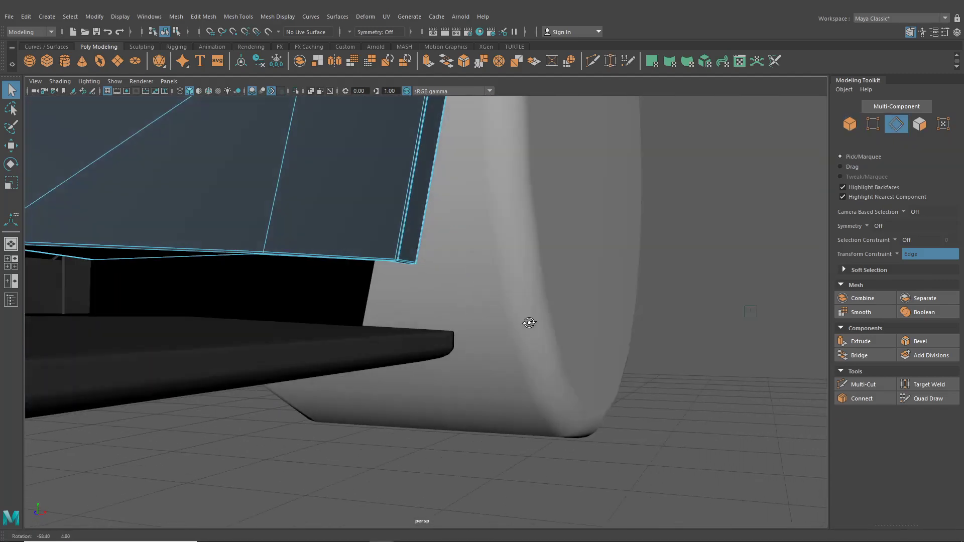
{"action": "middle_click_drag", "start_coordinate": [529, 323], "coordinate": [736, 328], "text": "alt"}
{"action": "middle_click_drag", "start_coordinate": [447, 336], "coordinate": [515, 345], "text": "alt"}
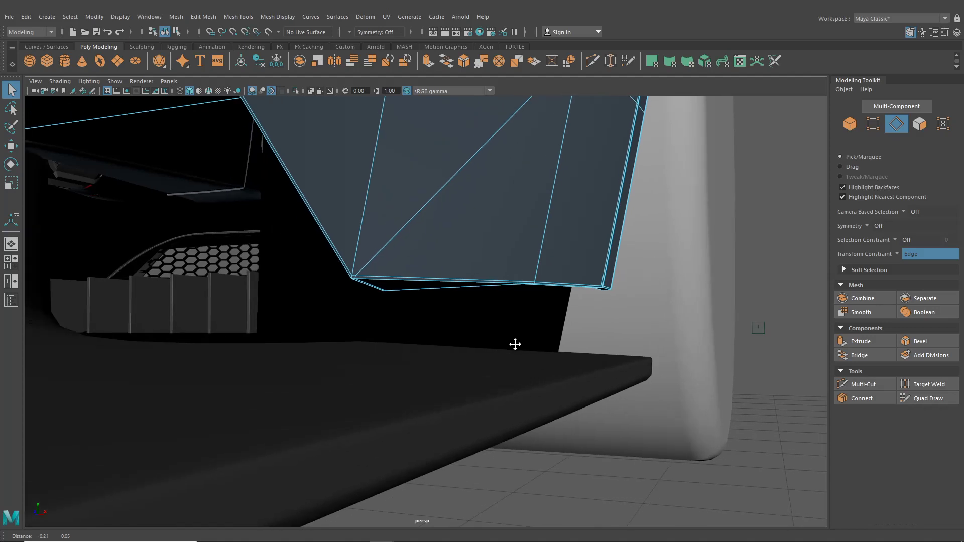
{"action": "left_click", "coordinate": [354, 279]}
{"action": "left_click", "coordinate": [367, 281], "text": "shift"}
Add the remaining bottom border edges to the selection, up to and around the wheel arch corner
{"action": "left_click_drag", "start_coordinate": [354, 346], "coordinate": [402, 353], "text": "alt"}
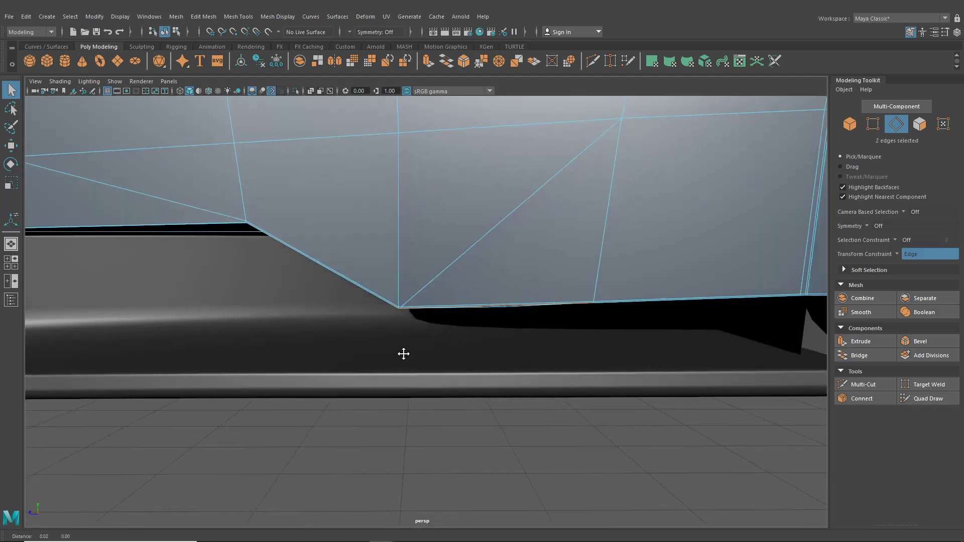
{"action": "middle_click_drag", "start_coordinate": [402, 353], "coordinate": [258, 373], "text": "alt"}
{"action": "right_click_drag", "start_coordinate": [258, 373], "coordinate": [321, 352], "text": "alt"}
{"action": "left_click", "coordinate": [329, 330], "text": "shift"}
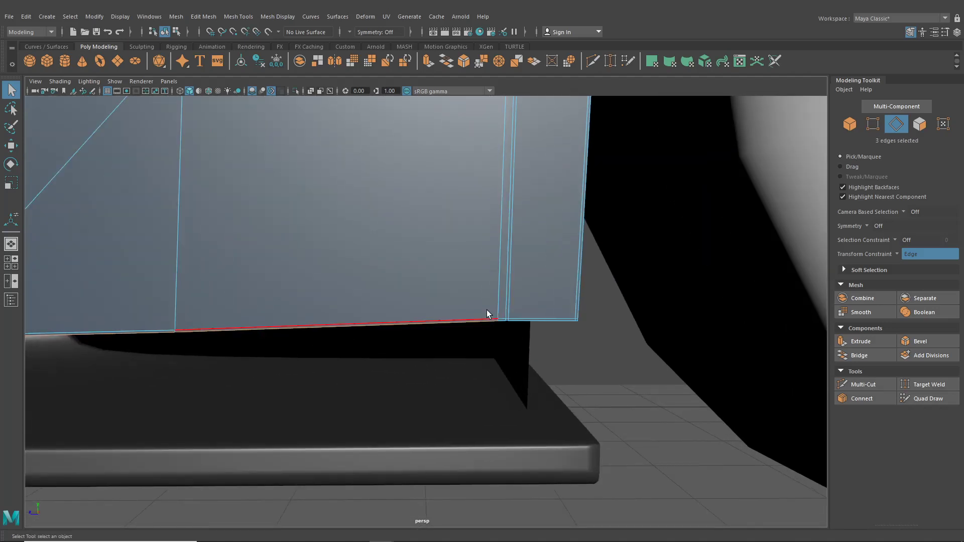
{"action": "left_click", "coordinate": [503, 323], "text": "shift"}
{"action": "left_click", "coordinate": [507, 321], "text": "shift"}
{"action": "left_click", "coordinate": [514, 321], "text": "shift"}
{"action": "left_click_drag", "start_coordinate": [567, 347], "coordinate": [358, 340], "text": "alt"}
{"action": "middle_click_drag", "start_coordinate": [358, 339], "coordinate": [327, 334], "text": "alt"}
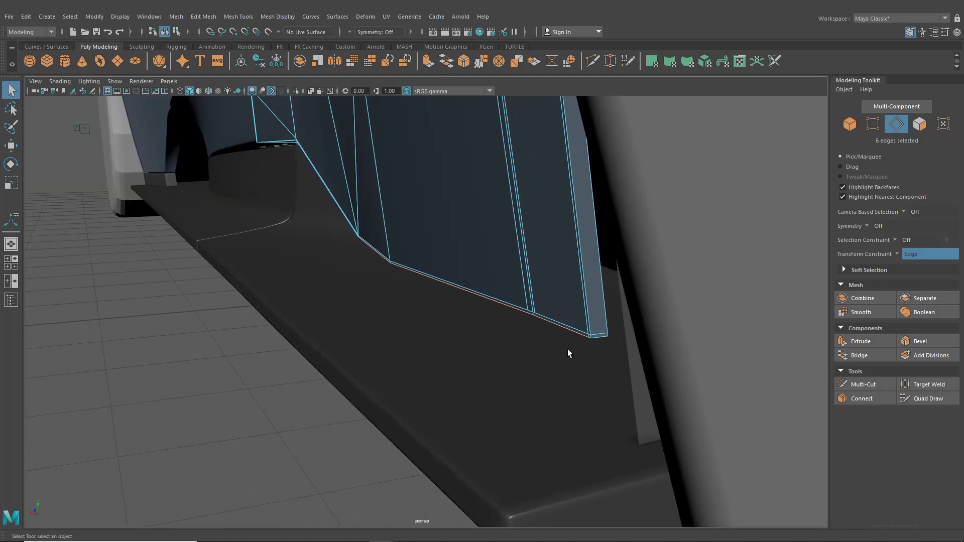
{"action": "left_click", "coordinate": [602, 339], "text": "shift"}
Extrude the selected bottom edges straight down to the sill to form a strip below the panel
{"action": "left_click_drag", "start_coordinate": [571, 360], "coordinate": [463, 355], "text": "alt"}
{"action": "key", "text": "ctrl+e"}
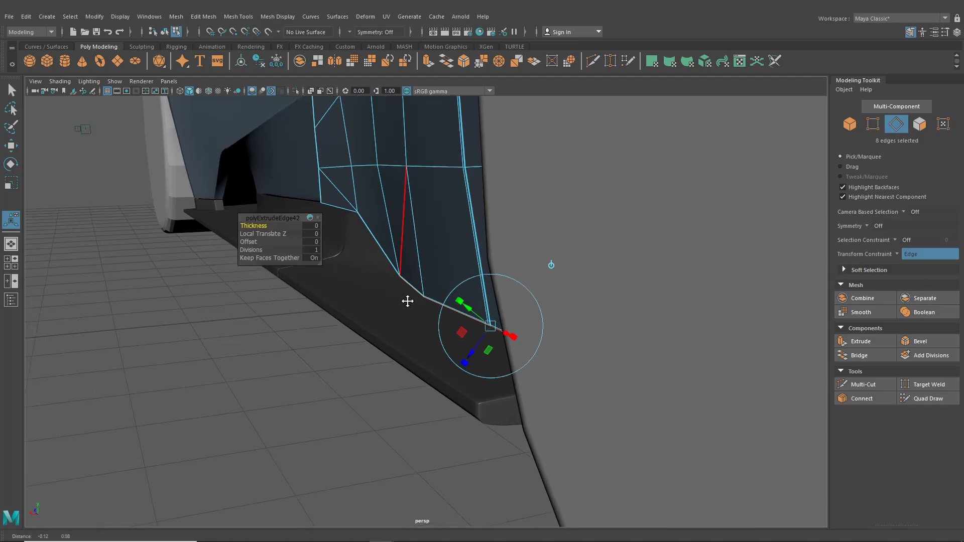
{"action": "middle_click_drag", "start_coordinate": [408, 302], "coordinate": [435, 313], "text": "alt"}
{"action": "left_click", "coordinate": [581, 278]}
{"action": "left_click", "coordinate": [475, 283]}
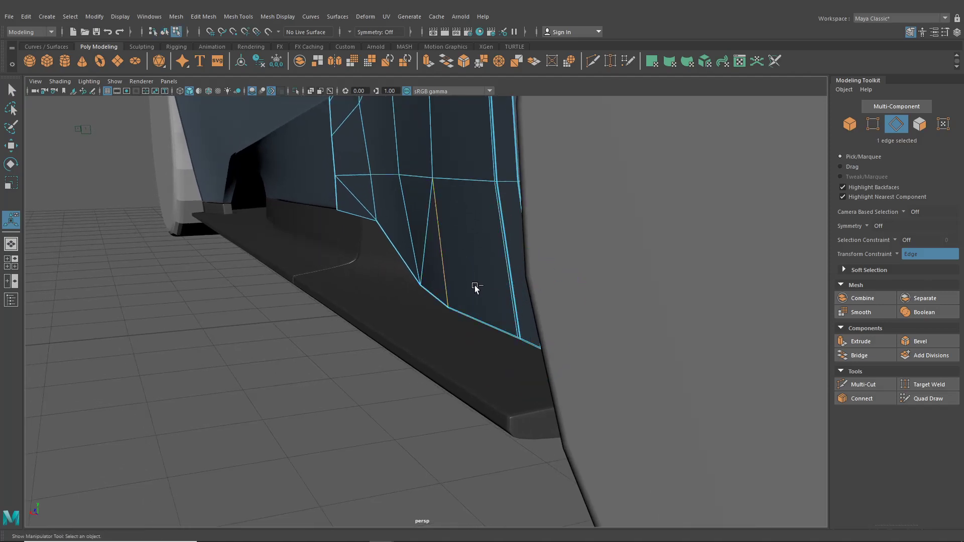
{"action": "key", "text": "ctrl+z"}
{"action": "left_click_drag", "start_coordinate": [472, 285], "coordinate": [476, 335]}
{"action": "left_click_drag", "start_coordinate": [475, 335], "coordinate": [588, 327], "text": "alt"}
{"action": "middle_click_drag", "start_coordinate": [587, 327], "coordinate": [628, 332], "text": "alt"}
{"action": "left_click_drag", "start_coordinate": [628, 331], "coordinate": [361, 369], "text": "alt"}
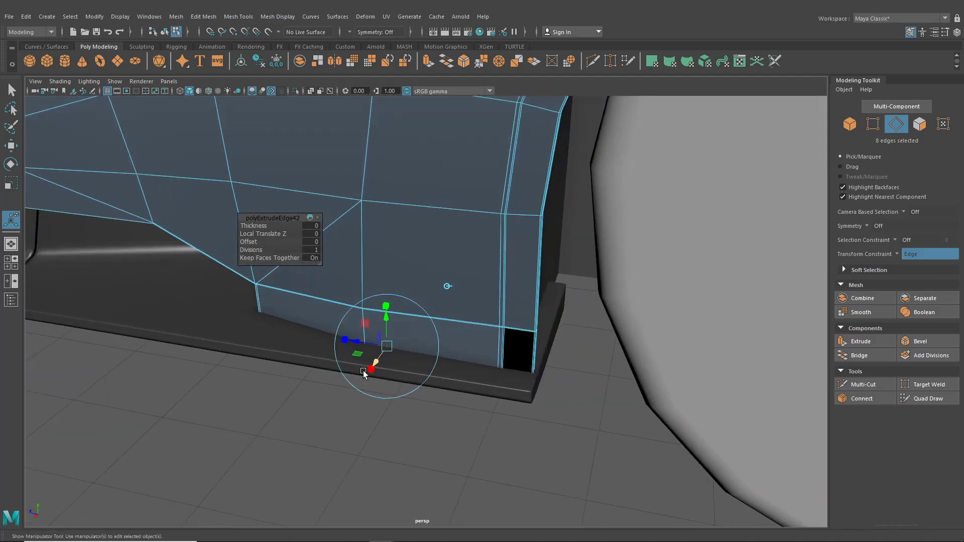
Reverse the normals of the four inverted faces at the wheel end of the extruded strip and return to object mode
{"action": "middle_click_drag", "start_coordinate": [364, 374], "coordinate": [290, 386], "text": "alt"}
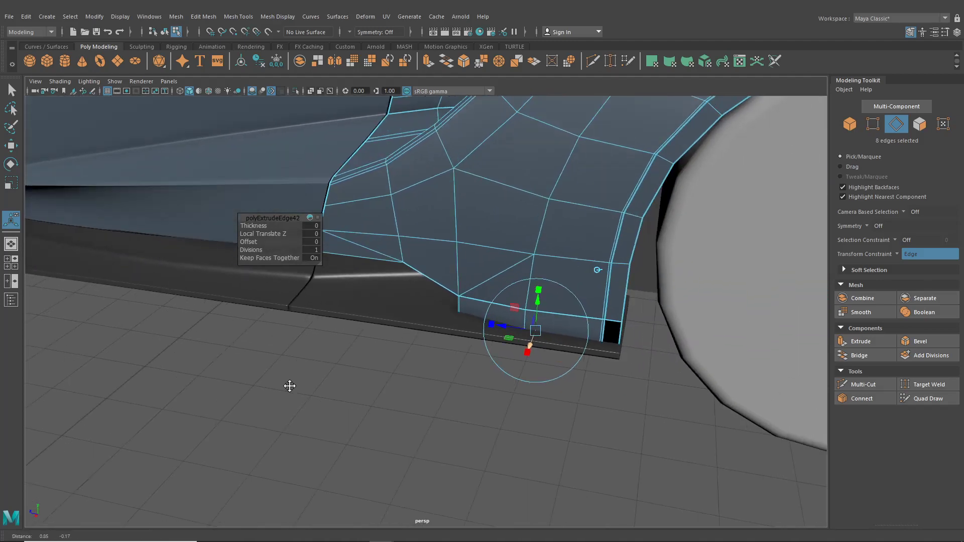
{"action": "right_click_drag", "start_coordinate": [290, 386], "coordinate": [332, 411], "text": "alt"}
{"action": "left_click_drag", "start_coordinate": [331, 412], "coordinate": [352, 351], "text": "alt"}
{"action": "right_click_drag", "start_coordinate": [545, 226], "coordinate": [543, 253]}
{"action": "middle_click_drag", "start_coordinate": [543, 260], "coordinate": [494, 306], "text": "alt"}
{"action": "right_click_drag", "start_coordinate": [494, 306], "coordinate": [541, 335], "text": "alt"}
{"action": "middle_click_drag", "start_coordinate": [540, 335], "coordinate": [474, 333], "text": "alt"}
{"action": "right_click_drag", "start_coordinate": [473, 333], "coordinate": [577, 326], "text": "alt"}
{"action": "left_click_drag", "start_coordinate": [589, 320], "coordinate": [637, 347]}
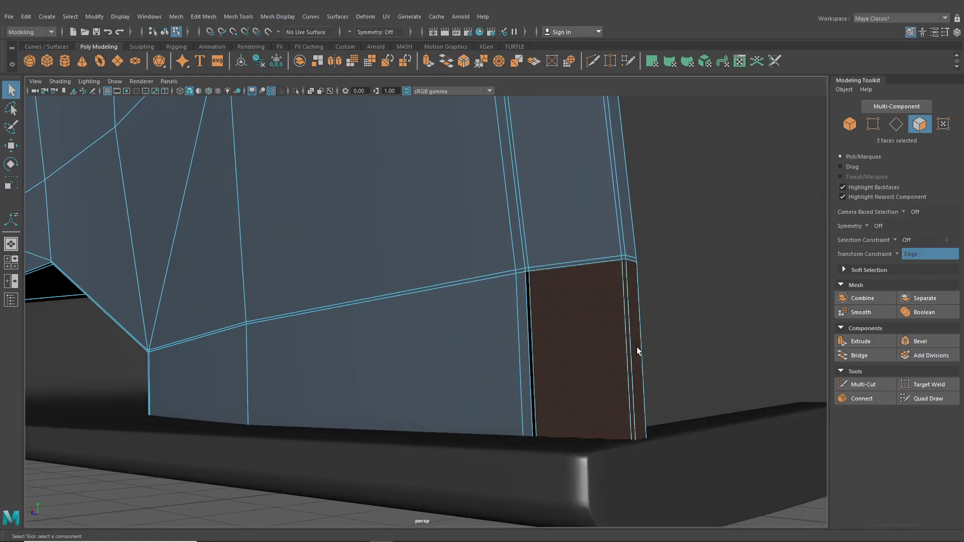
{"action": "middle_click_drag", "start_coordinate": [638, 348], "coordinate": [594, 353], "text": "alt"}
{"action": "left_click", "coordinate": [493, 327], "text": "shift"}
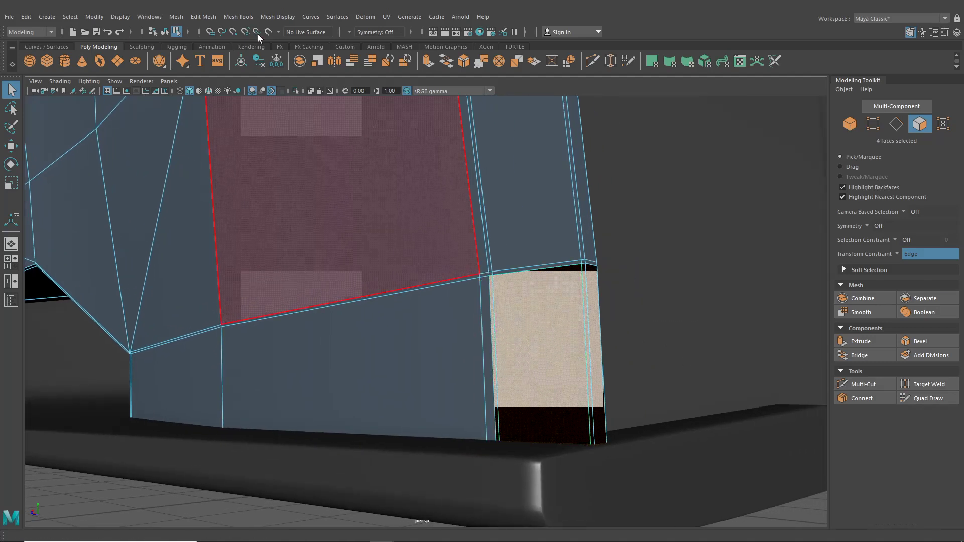
{"action": "left_click", "coordinate": [238, 17]}
{"action": "mouse_move", "coordinate": [357, 18]}
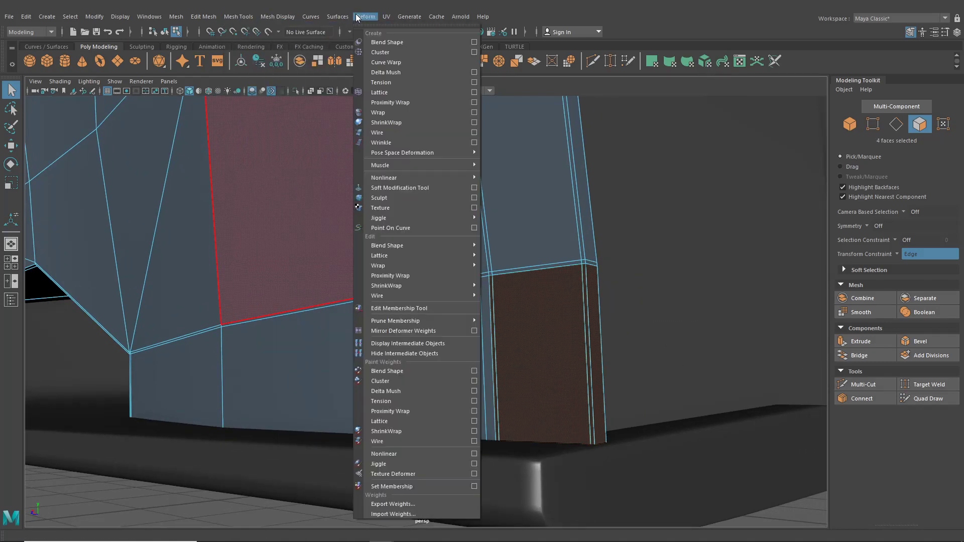
{"action": "mouse_move", "coordinate": [300, 18]}
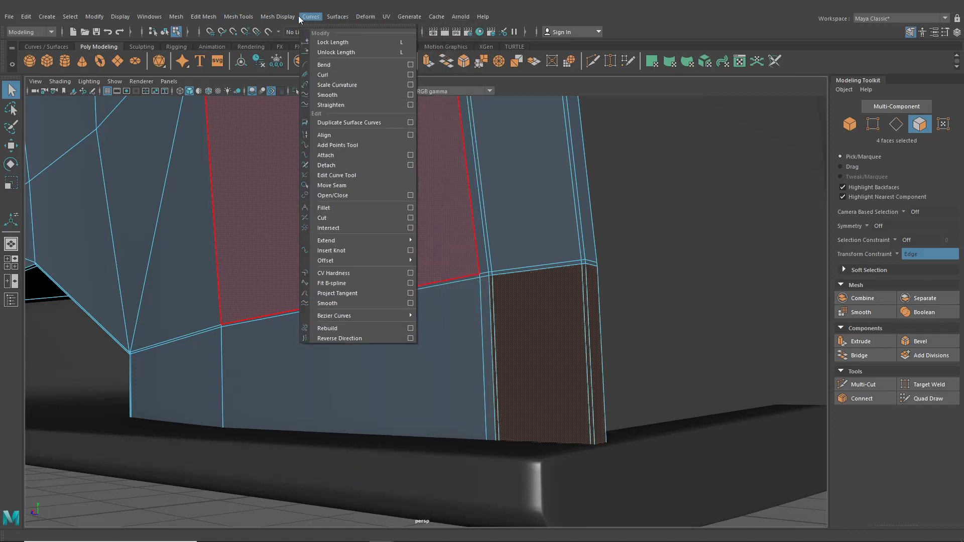
{"action": "left_click", "coordinate": [309, 65]}
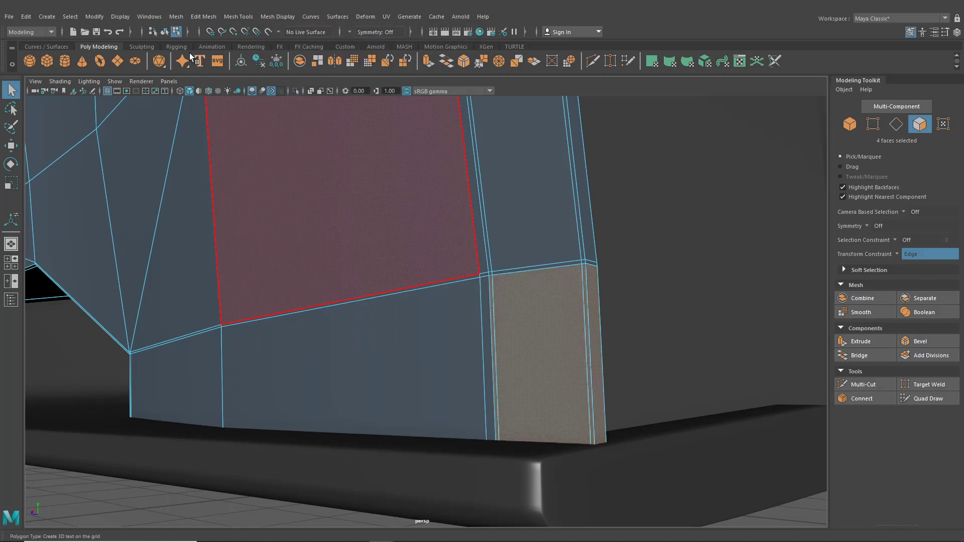
{"action": "left_click", "coordinate": [162, 32]}
Insert an edge loop across the extruded strip just below where it meets the quarter panel
{"action": "scroll", "coordinate": [334, 260], "scroll_direction": "down", "scroll_amount": 3}
{"action": "left_click_drag", "start_coordinate": [333, 260], "coordinate": [401, 266], "text": "alt"}
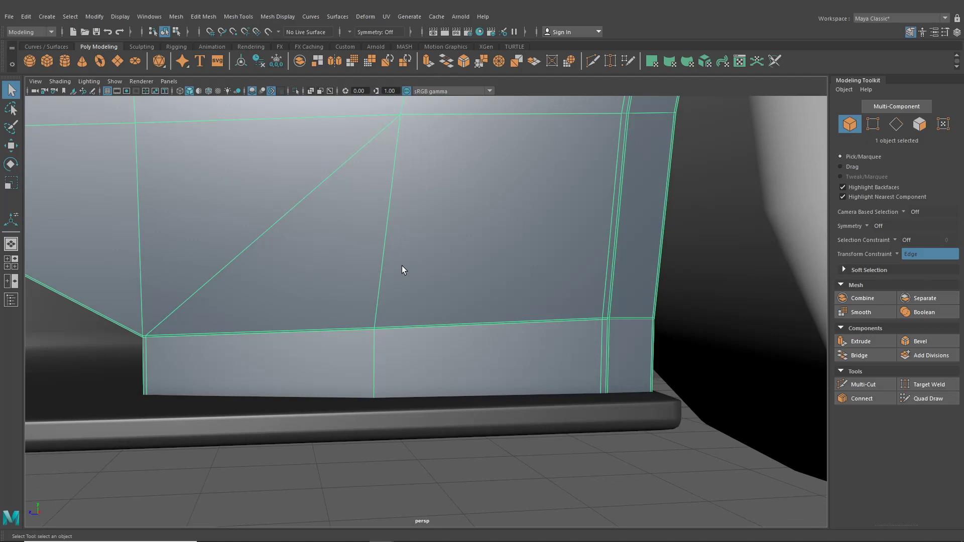
{"action": "left_click", "coordinate": [239, 17]}
{"action": "left_click", "coordinate": [252, 96]}
{"action": "scroll", "coordinate": [348, 340], "scroll_direction": "up", "scroll_amount": 2}
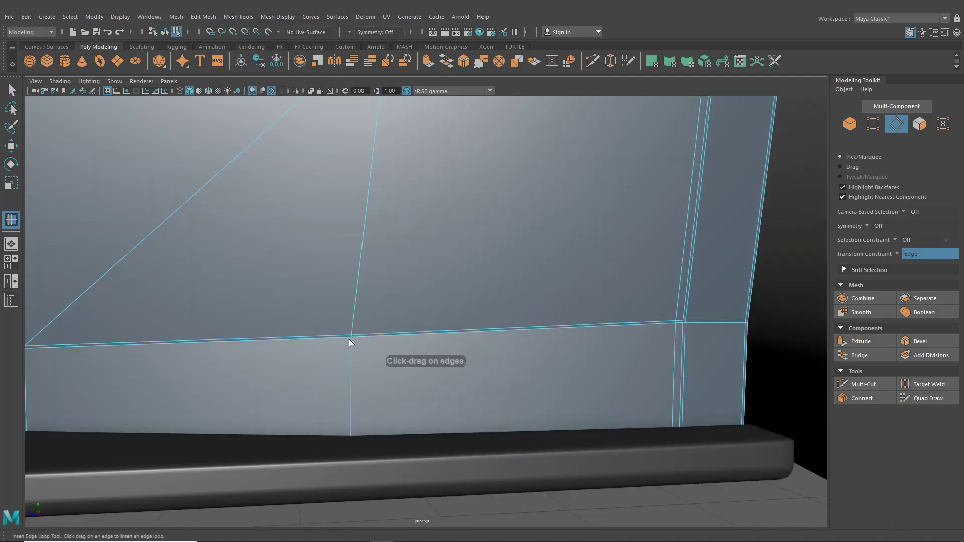
{"action": "left_click", "coordinate": [13, 91]}
Delete the thin row of faces between the quarter panel and the strip, and open the material editor in object mode
{"action": "right_click_drag", "start_coordinate": [234, 168], "coordinate": [231, 199]}
{"action": "scroll", "coordinate": [326, 322], "scroll_direction": "up", "scroll_amount": 4}
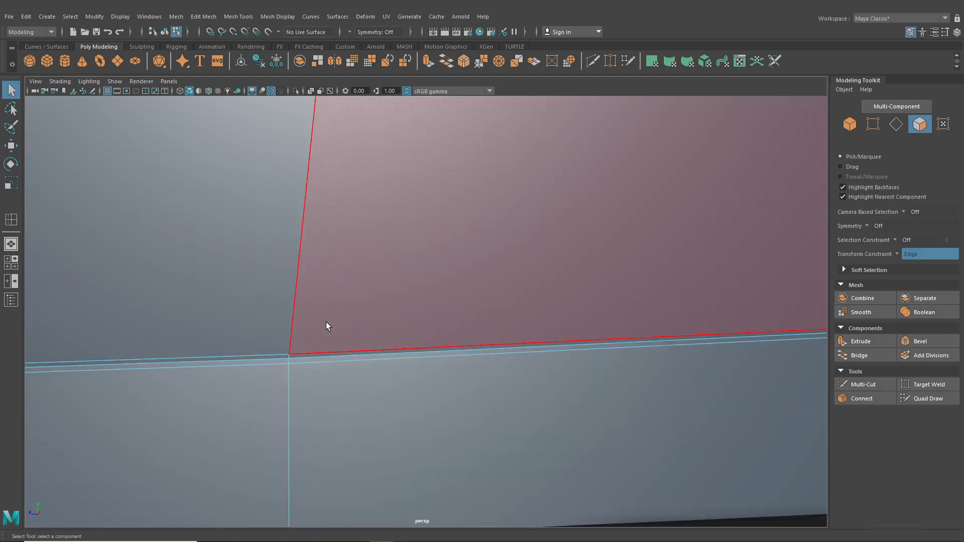
{"action": "left_click", "coordinate": [306, 360]}
{"action": "left_click", "coordinate": [274, 361], "text": "shift"}
{"action": "scroll", "coordinate": [275, 360], "scroll_direction": "down", "scroll_amount": 6}
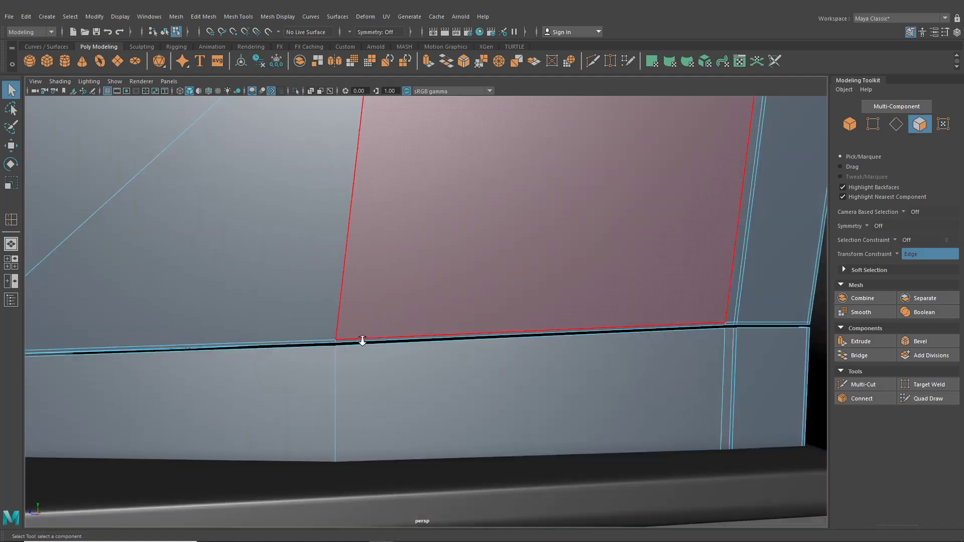
{"action": "left_click", "coordinate": [164, 34]}
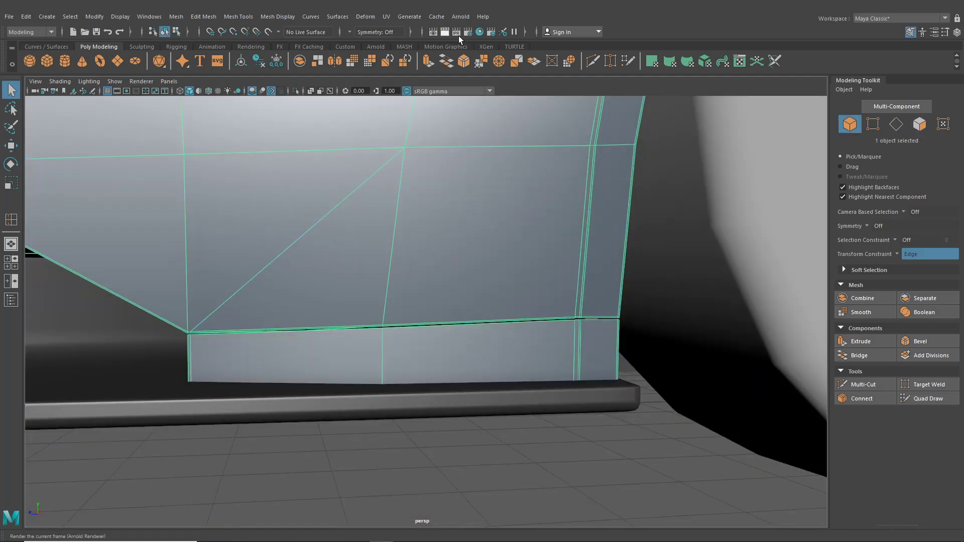
{"action": "left_click", "coordinate": [480, 32]}
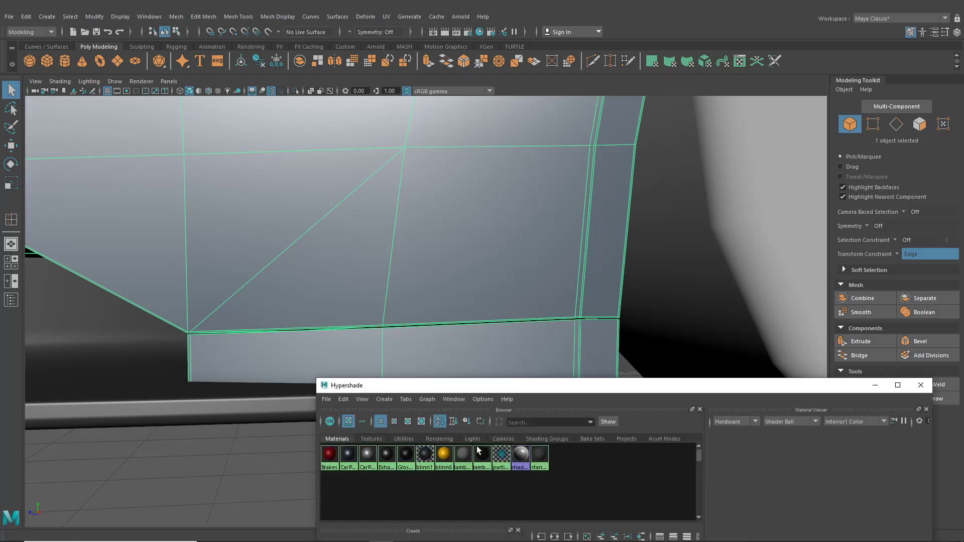
Try to assign the dark gloss material to the quarter panel mesh and undo it
{"action": "middle_click_drag", "start_coordinate": [410, 456], "coordinate": [432, 342]}
{"action": "left_click_drag", "start_coordinate": [432, 343], "coordinate": [454, 357], "text": "alt"}
{"action": "key", "text": "ctrl+z"}
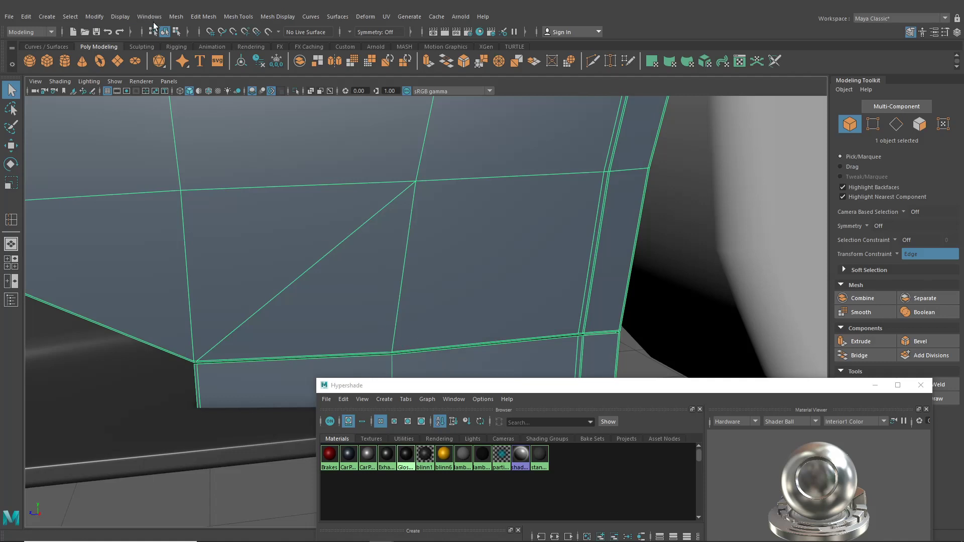
Separate the mesh into panel and strip, assign the dark gloss material to the strip, and close the material editor
{"action": "left_click", "coordinate": [181, 18]}
{"action": "left_click", "coordinate": [205, 61]}
{"action": "scroll", "coordinate": [333, 249], "scroll_direction": "down", "scroll_amount": 5}
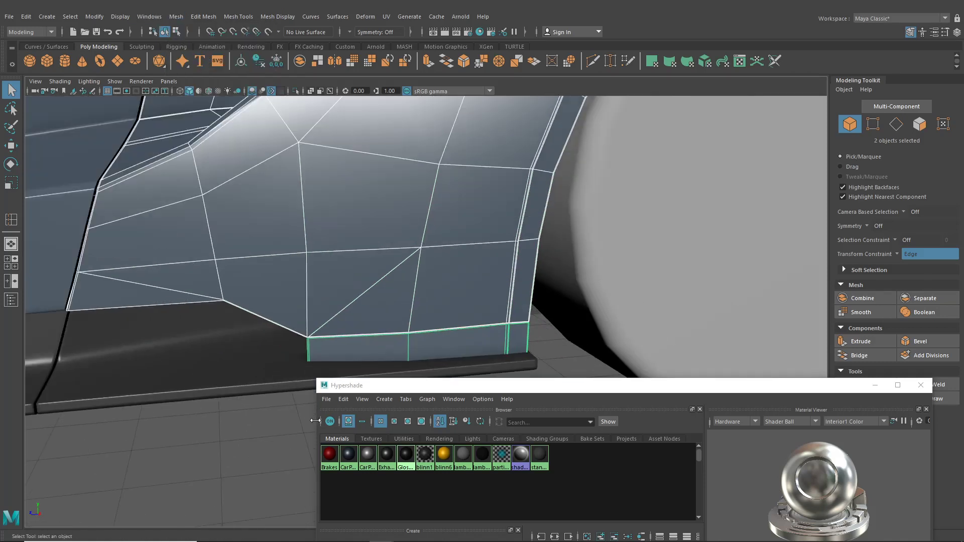
{"action": "left_click", "coordinate": [312, 421]}
{"action": "middle_click_drag", "start_coordinate": [408, 455], "coordinate": [405, 388]}
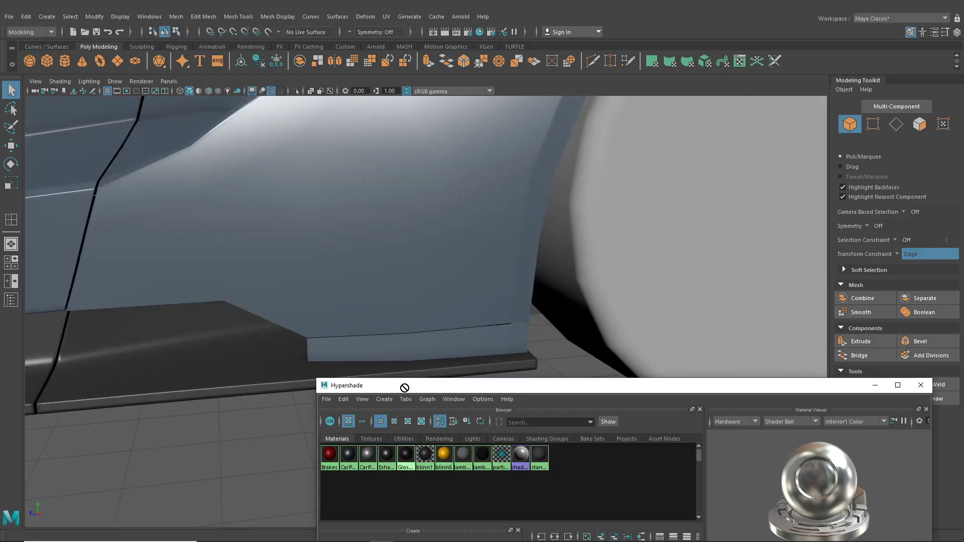
{"action": "middle_click_drag", "start_coordinate": [403, 349], "coordinate": [402, 352]}
{"action": "left_click_drag", "start_coordinate": [402, 351], "coordinate": [273, 366], "text": "alt"}
{"action": "left_click", "coordinate": [920, 385]}
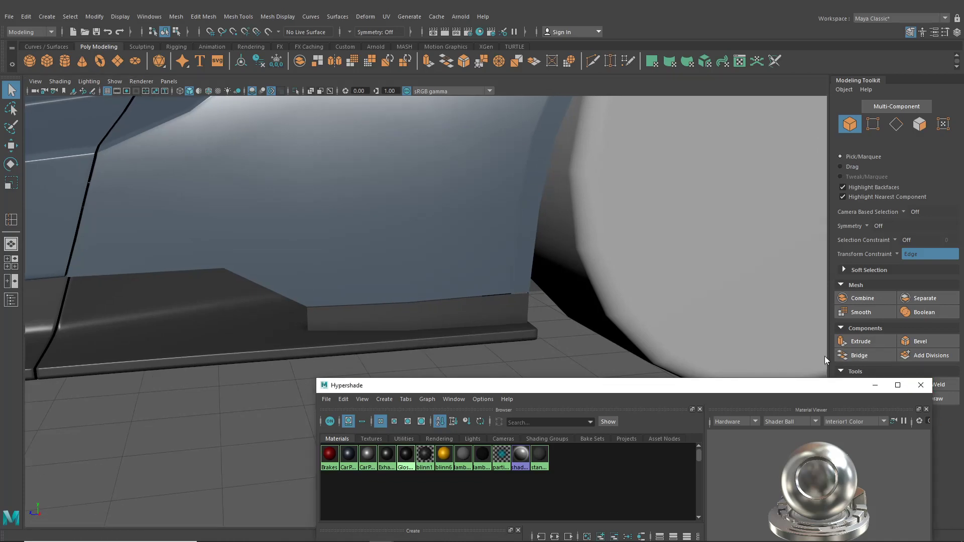
Select the separated dark strip above the sill and pick its border edges
{"action": "scroll", "coordinate": [512, 319], "scroll_direction": "down", "scroll_amount": 4}
{"action": "left_click_drag", "start_coordinate": [513, 319], "coordinate": [562, 304], "text": "alt"}
{"action": "scroll", "coordinate": [472, 364], "scroll_direction": "up", "scroll_amount": 5}
{"action": "left_click", "coordinate": [426, 319]}
{"action": "scroll", "coordinate": [427, 319], "scroll_direction": "up", "scroll_amount": 3}
{"action": "left_click_drag", "start_coordinate": [440, 330], "coordinate": [403, 287], "text": "alt"}
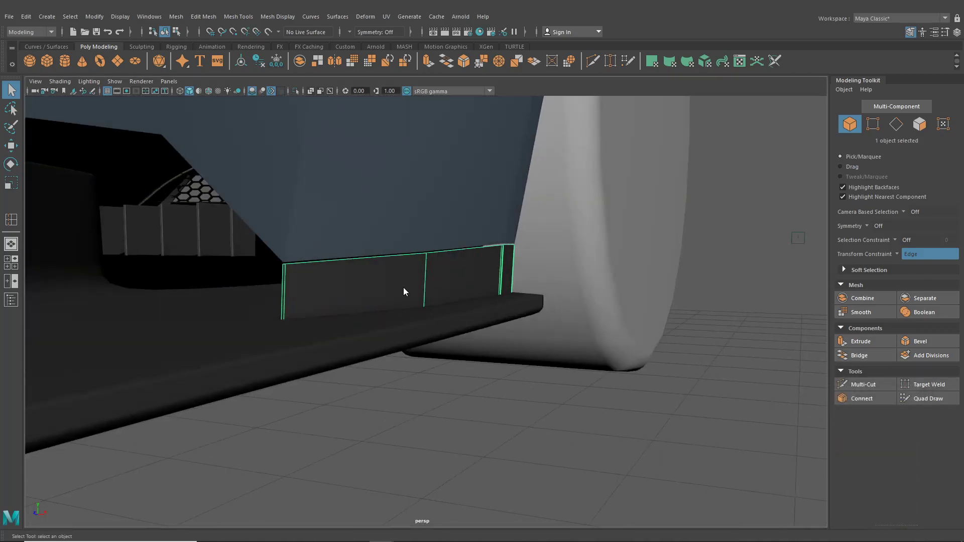
{"action": "right_click_drag", "start_coordinate": [401, 253], "coordinate": [396, 229]}
{"action": "double_click", "coordinate": [394, 252]}
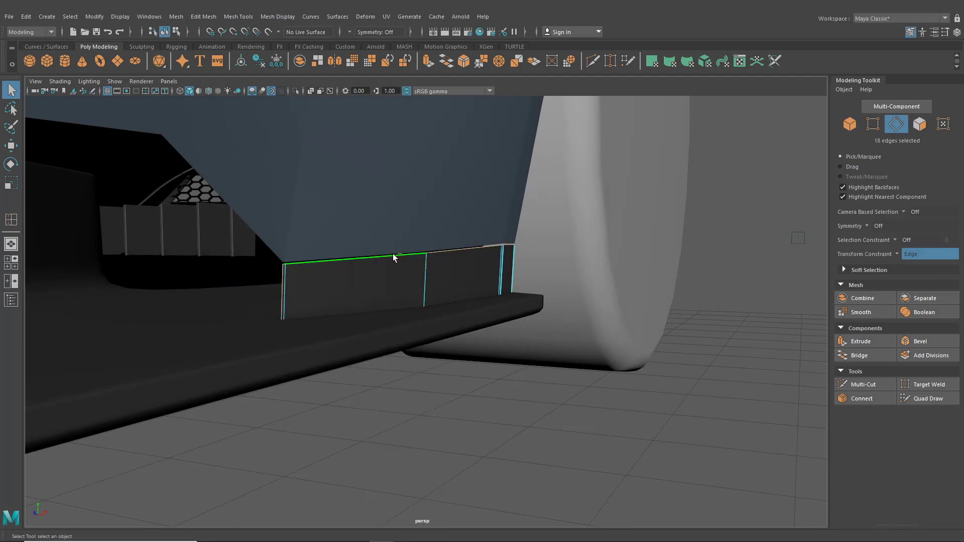
Delete the narrow end face of the dark strip at the wheel arch
{"action": "left_click_drag", "start_coordinate": [414, 261], "coordinate": [390, 297], "text": "alt"}
{"action": "scroll", "coordinate": [389, 297], "scroll_direction": "up", "scroll_amount": 4}
{"action": "right_click_drag", "start_coordinate": [474, 245], "coordinate": [472, 272]}
{"action": "left_click", "coordinate": [560, 258]}
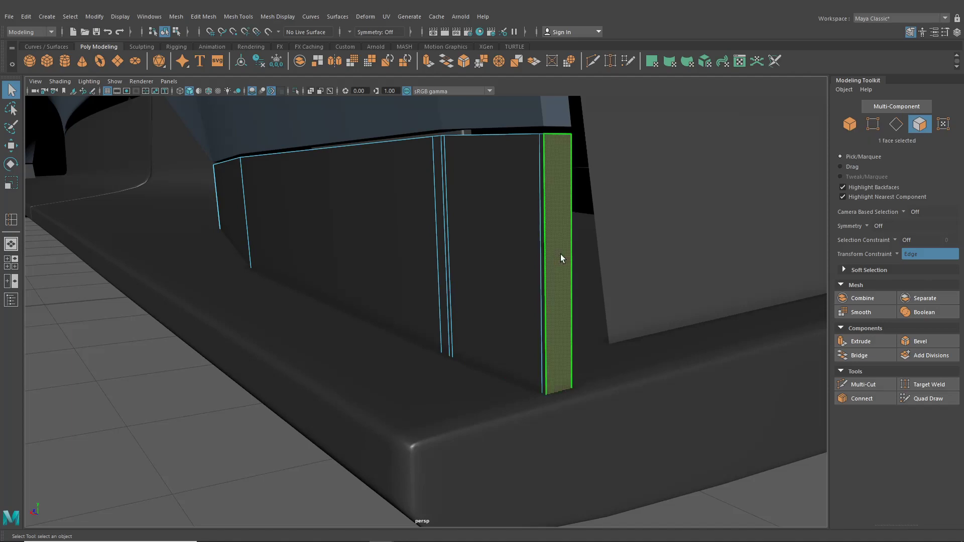
Extrude the dark trim strip's border edges inward toward the car body to give the strip thickness
{"action": "right_click_drag", "start_coordinate": [486, 202], "coordinate": [493, 145]}
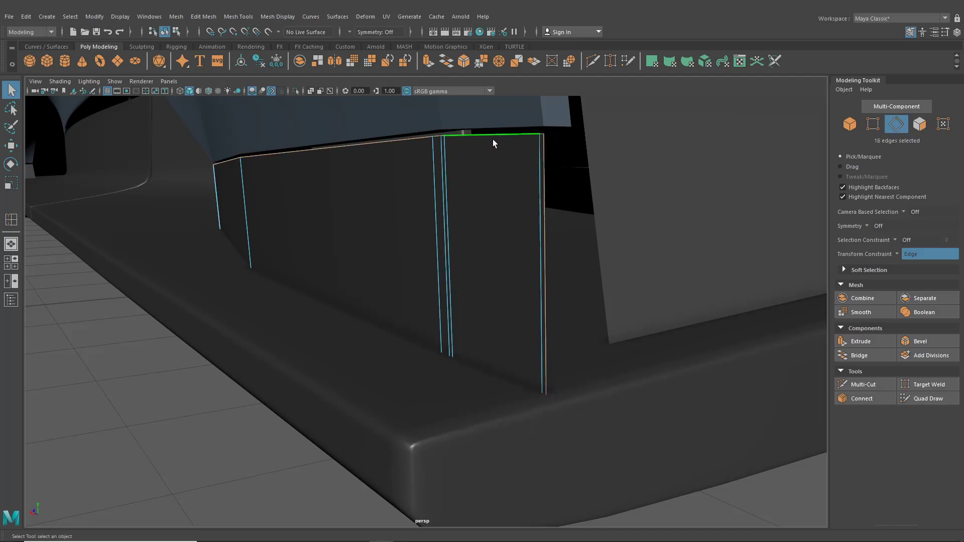
{"action": "key", "text": "ctrl+e"}
{"action": "left_click", "coordinate": [515, 302]}
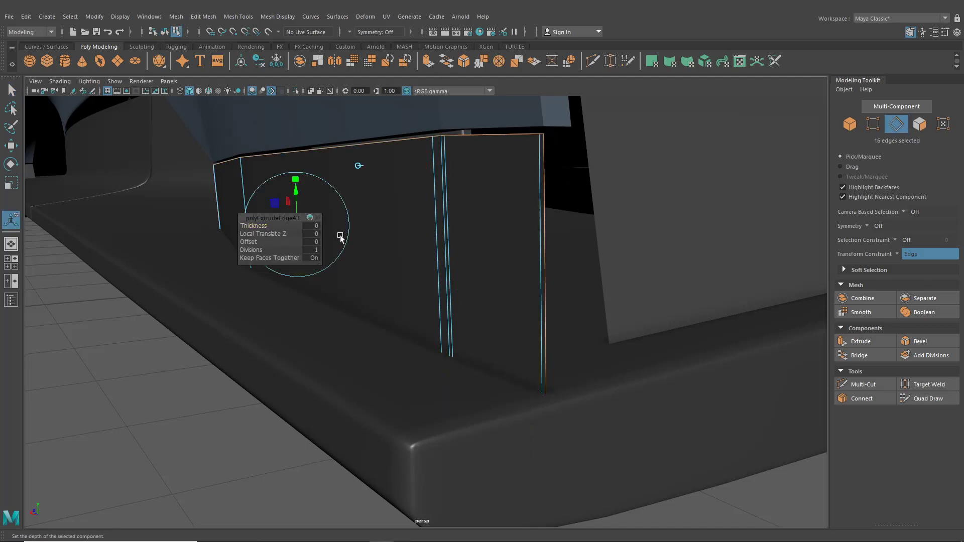
{"action": "left_click_drag", "start_coordinate": [329, 226], "coordinate": [343, 282], "text": "alt"}
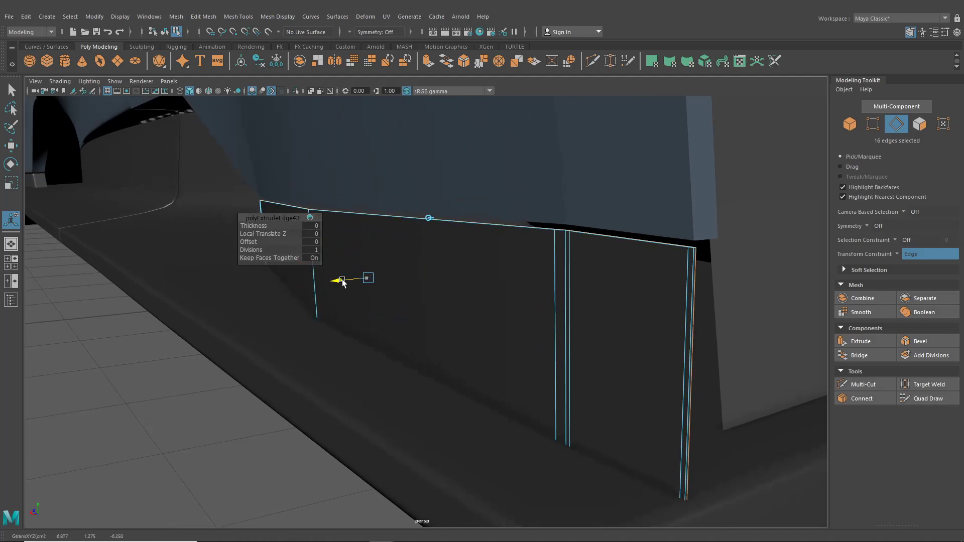
{"action": "key", "text": "ctrl+e"}
{"action": "left_click", "coordinate": [630, 392]}
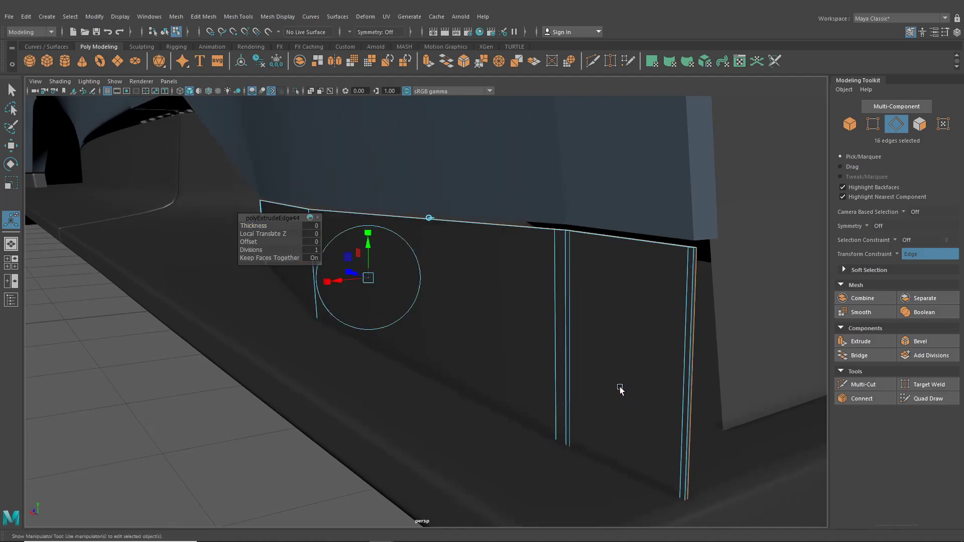
{"action": "left_click_drag", "start_coordinate": [340, 281], "coordinate": [357, 284]}
{"action": "scroll", "coordinate": [370, 304], "scroll_direction": "down", "scroll_amount": 6}
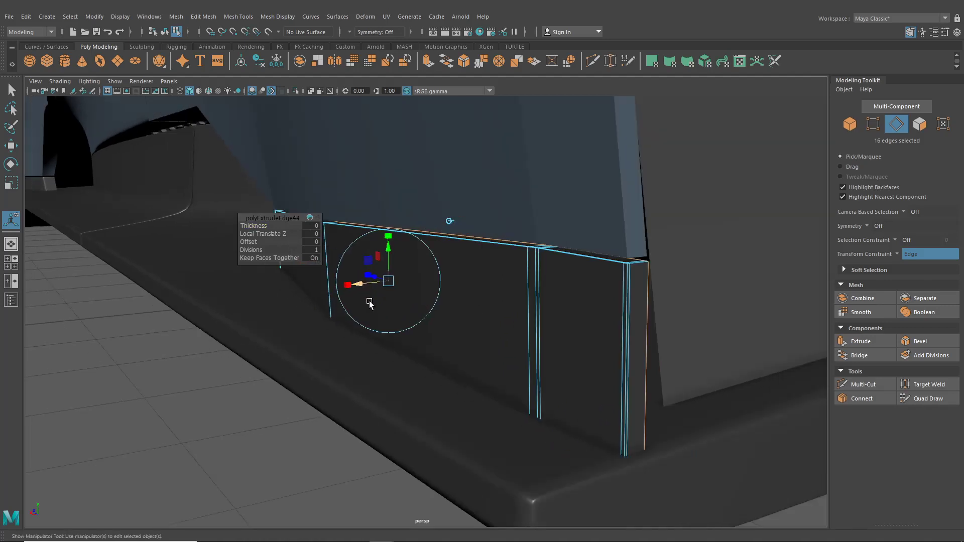
Insert supporting edge loops on the trim strip, show it with smooth preview, and deselect it
{"action": "left_click_drag", "start_coordinate": [196, 149], "coordinate": [233, 170], "text": "alt"}
{"action": "left_click", "coordinate": [204, 16]}
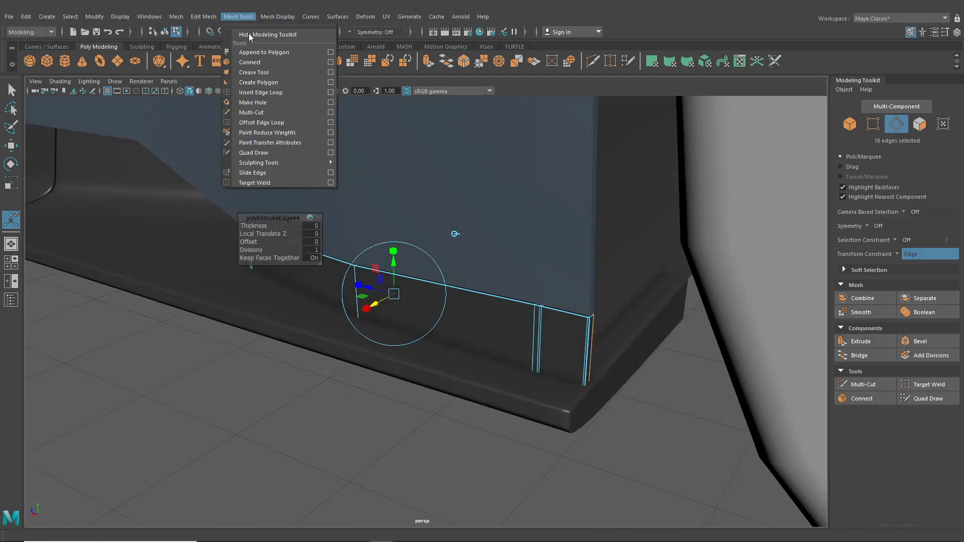
{"action": "left_click", "coordinate": [268, 92]}
{"action": "scroll", "coordinate": [492, 257], "scroll_direction": "up", "scroll_amount": 10}
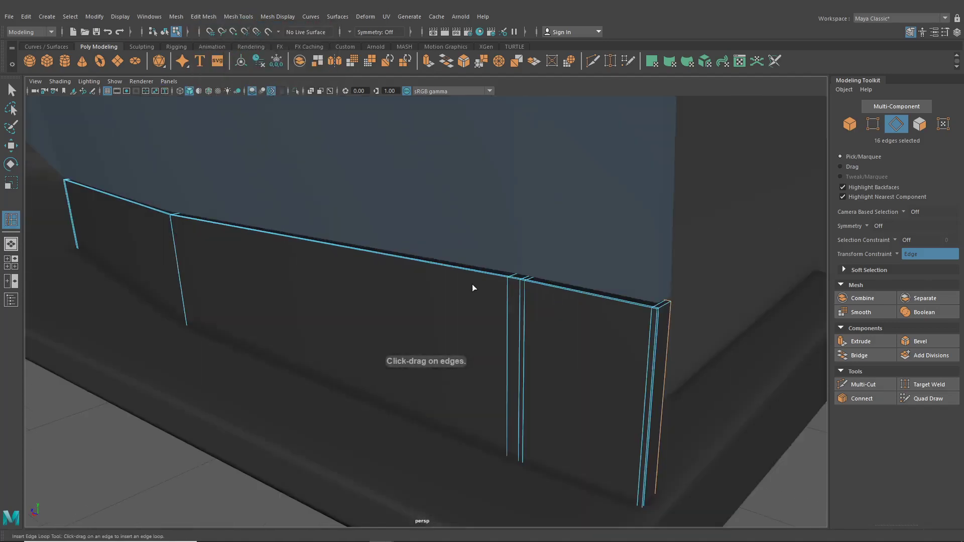
{"action": "left_click", "coordinate": [11, 91]}
{"action": "scroll", "coordinate": [308, 302], "scroll_direction": "down", "scroll_amount": 6}
{"action": "key", "text": "3"}
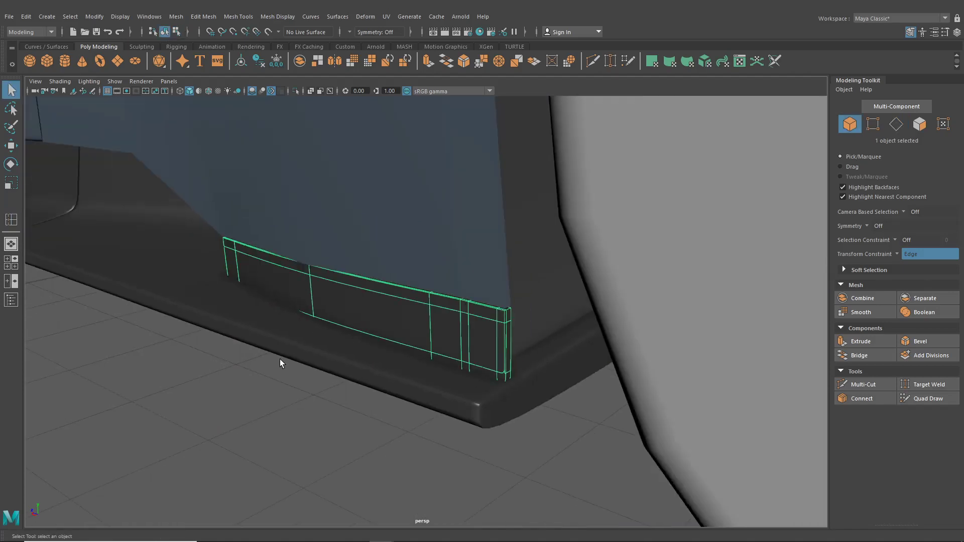
{"action": "left_click", "coordinate": [280, 360]}
Show the rear quarter panel with smooth preview and check its fit against the trim strip and sill
{"action": "left_click_drag", "start_coordinate": [276, 364], "coordinate": [387, 379], "text": "alt"}
{"action": "scroll", "coordinate": [386, 385], "scroll_direction": "down", "scroll_amount": 5}
{"action": "scroll", "coordinate": [368, 327], "scroll_direction": "up", "scroll_amount": 2}
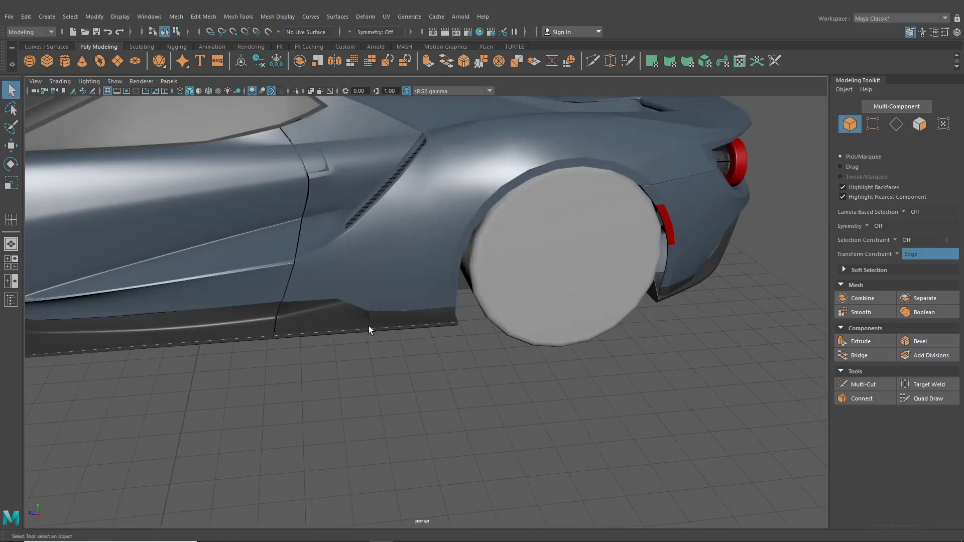
{"action": "left_click", "coordinate": [384, 288]}
{"action": "key", "text": "3"}
{"action": "left_click", "coordinate": [396, 342]}
{"action": "scroll", "coordinate": [518, 337], "scroll_direction": "up", "scroll_amount": 4}
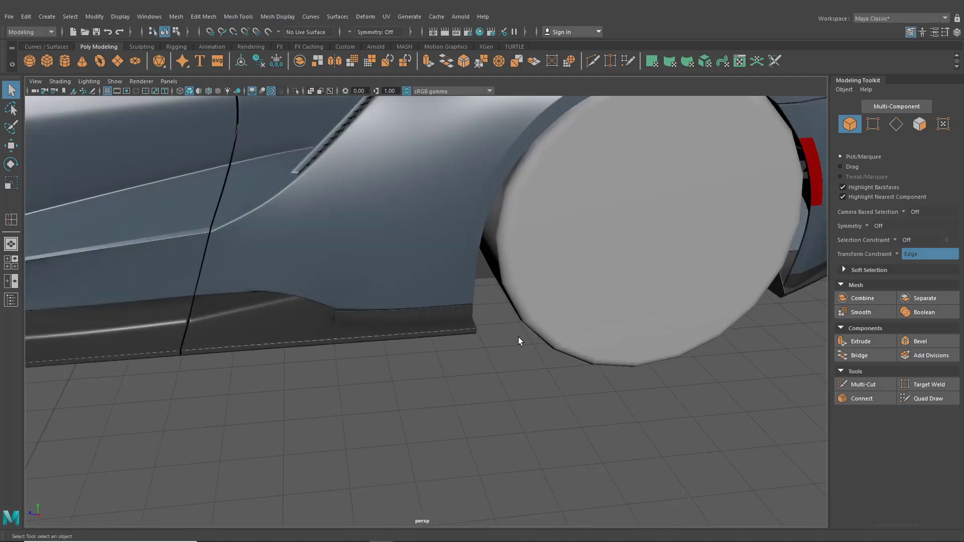
{"action": "left_click_drag", "start_coordinate": [397, 342], "coordinate": [388, 315], "text": "alt"}
{"action": "middle_click_drag", "start_coordinate": [388, 315], "coordinate": [436, 336], "text": "alt"}
{"action": "scroll", "coordinate": [436, 336], "scroll_direction": "up", "scroll_amount": 3}
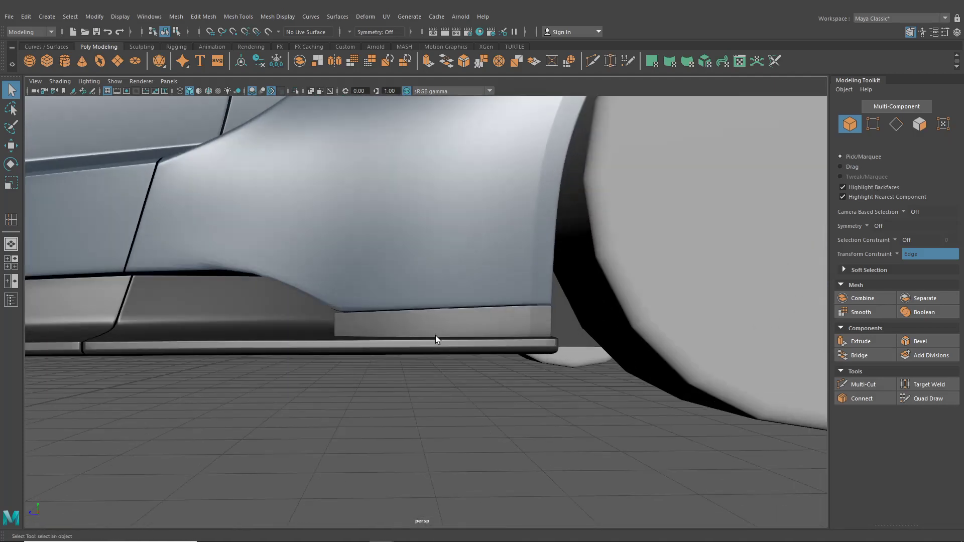
Turn off the transform constraint and shift the trim strip's front-end vertices forward to about Z -5.11
{"action": "left_click_drag", "start_coordinate": [436, 335], "coordinate": [465, 351], "text": "alt"}
{"action": "left_click", "coordinate": [413, 339]}
{"action": "right_click_drag", "start_coordinate": [387, 336], "coordinate": [336, 254]}
{"action": "left_click_drag", "start_coordinate": [380, 293], "coordinate": [301, 374]}
{"action": "left_click", "coordinate": [7, 147]}
{"action": "scroll", "coordinate": [459, 308], "scroll_direction": "up", "scroll_amount": 5}
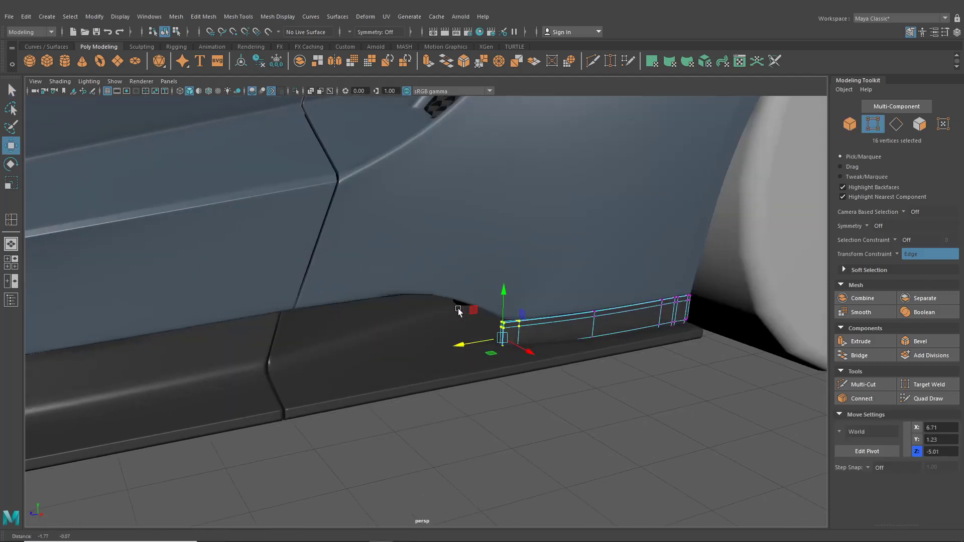
{"action": "left_click_drag", "start_coordinate": [434, 340], "coordinate": [448, 341]}
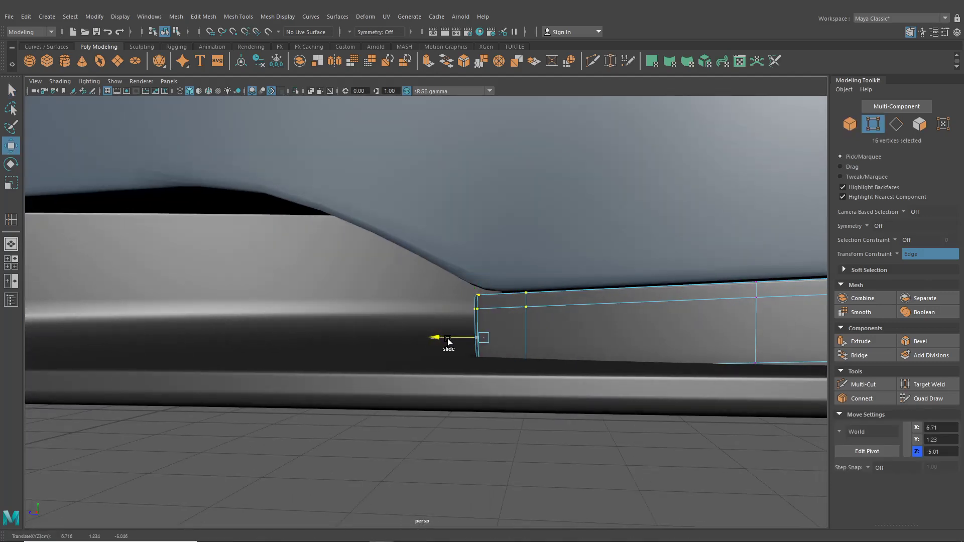
{"action": "left_click", "coordinate": [899, 255]}
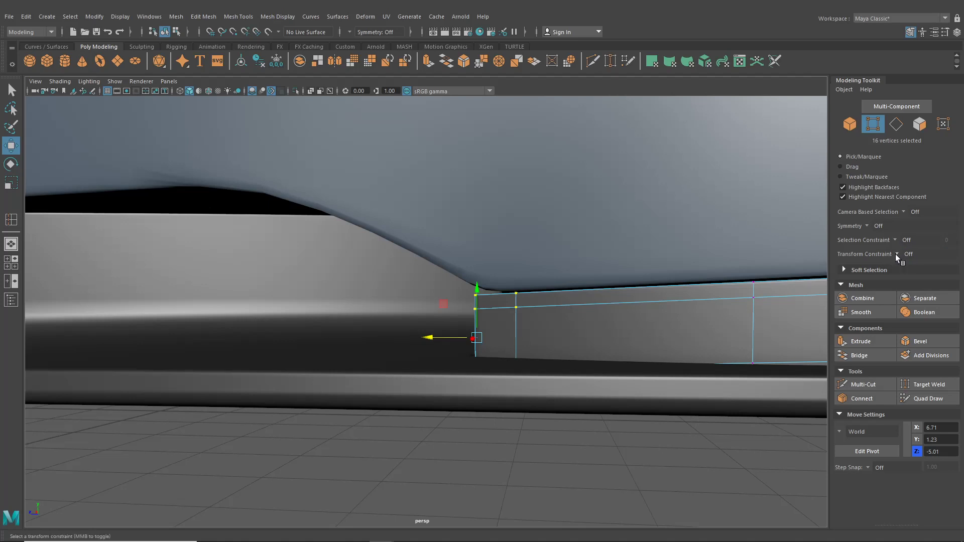
{"action": "left_click_drag", "start_coordinate": [426, 340], "coordinate": [473, 422]}
{"action": "scroll", "coordinate": [451, 358], "scroll_direction": "down", "scroll_amount": 5}
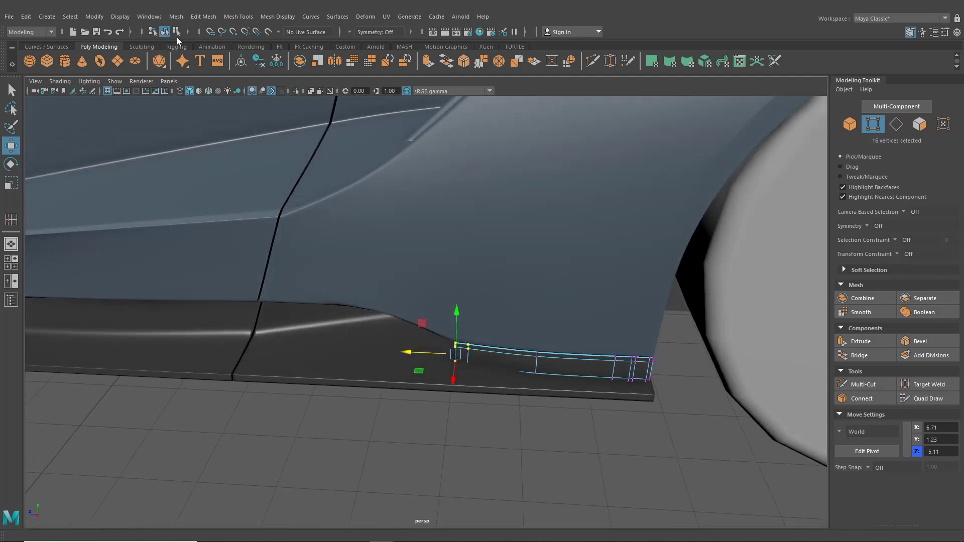
Return to object selection and select the rear quarter panel, then the rear sill section
{"action": "left_click", "coordinate": [166, 33]}
{"action": "scroll", "coordinate": [352, 413], "scroll_direction": "down", "scroll_amount": 5}
{"action": "left_click_drag", "start_coordinate": [352, 414], "coordinate": [316, 442], "text": "alt"}
{"action": "left_click", "coordinate": [415, 317]}
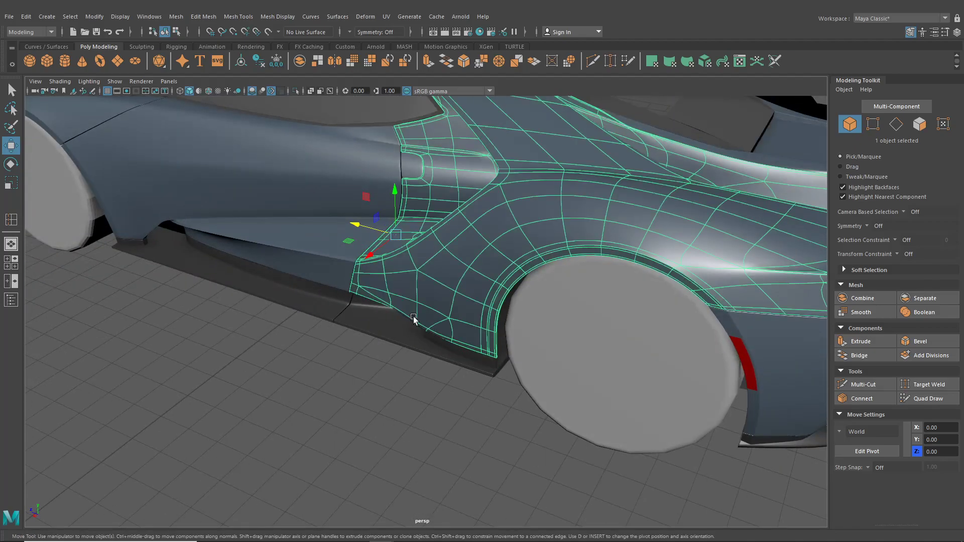
{"action": "scroll", "coordinate": [371, 296], "scroll_direction": "down", "scroll_amount": 4}
{"action": "left_click_drag", "start_coordinate": [372, 296], "coordinate": [360, 319], "text": "alt"}
{"action": "left_click", "coordinate": [33, 18]}
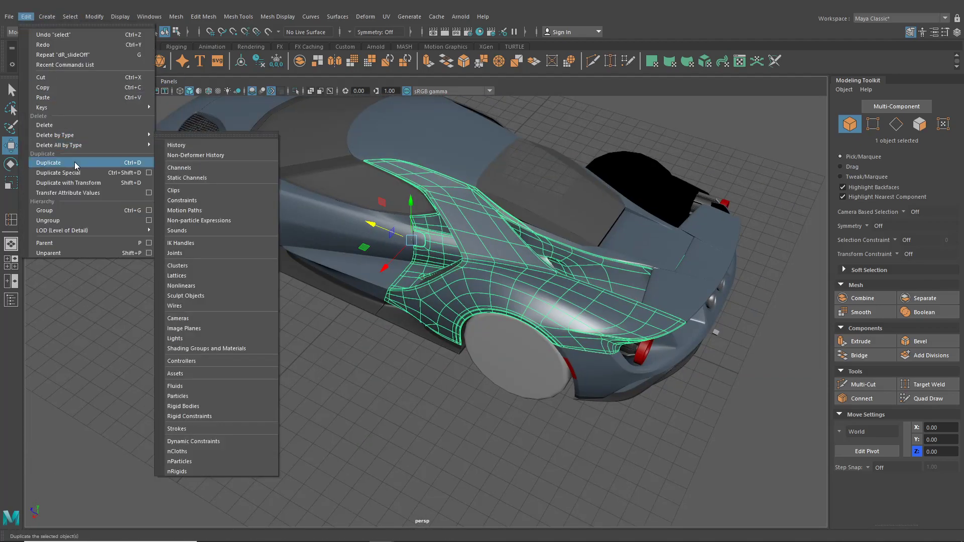
{"action": "left_click", "coordinate": [75, 174]}
{"action": "left_click", "coordinate": [434, 338]}
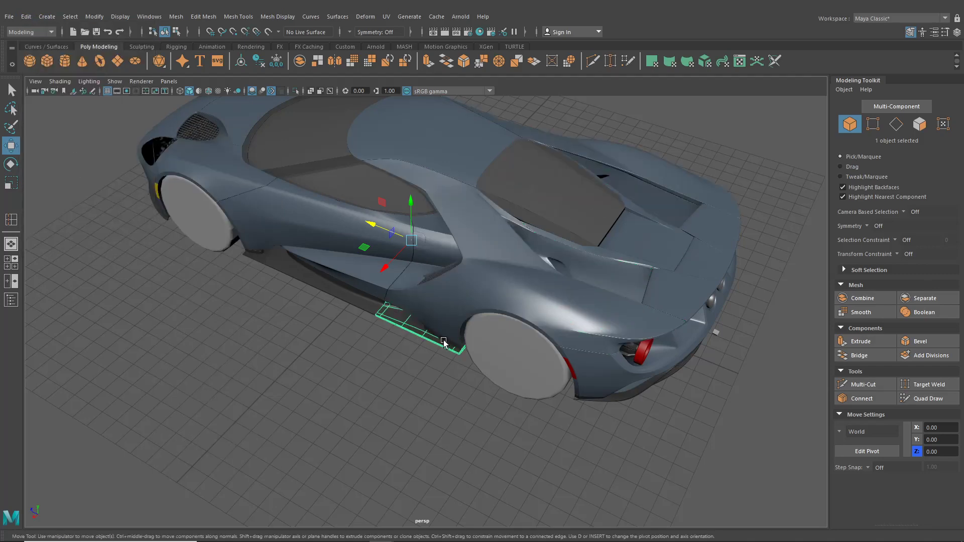
Select the trim strip together with the side-intake grille and combine them into one mesh
{"action": "scroll", "coordinate": [434, 352], "scroll_direction": "up", "scroll_amount": 2}
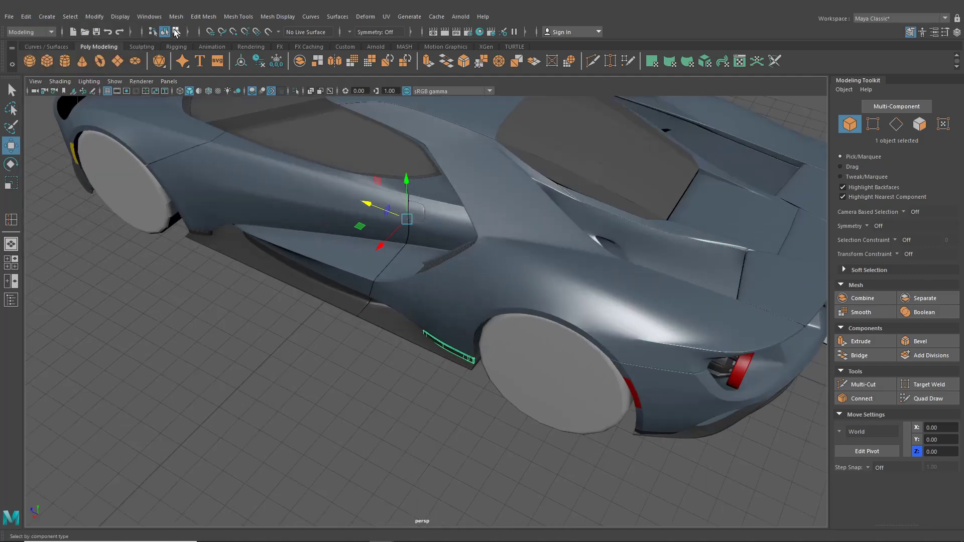
{"action": "left_click", "coordinate": [175, 31]}
{"action": "left_click", "coordinate": [165, 31]}
{"action": "left_click_drag", "start_coordinate": [302, 259], "coordinate": [447, 248], "text": "alt"}
{"action": "left_click", "coordinate": [447, 249], "text": "shift"}
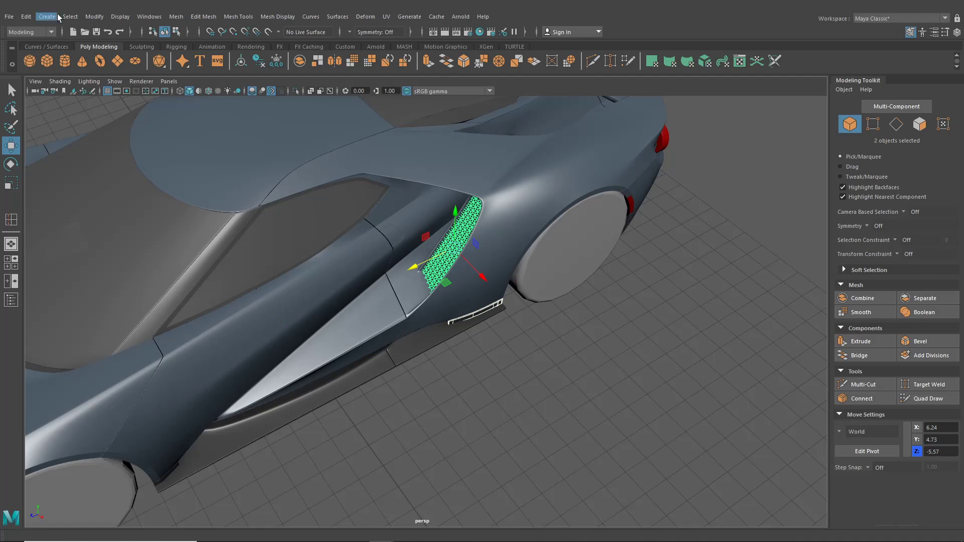
{"action": "left_click", "coordinate": [94, 17]}
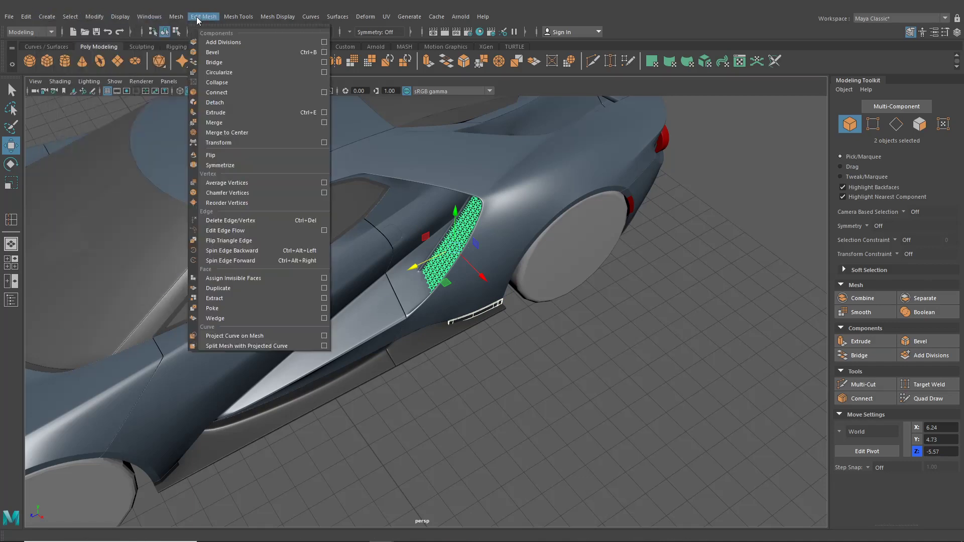
{"action": "left_click", "coordinate": [196, 52]}
Separate the combined mesh of the side-intake grille and trim strip
{"action": "left_click", "coordinate": [176, 16]}
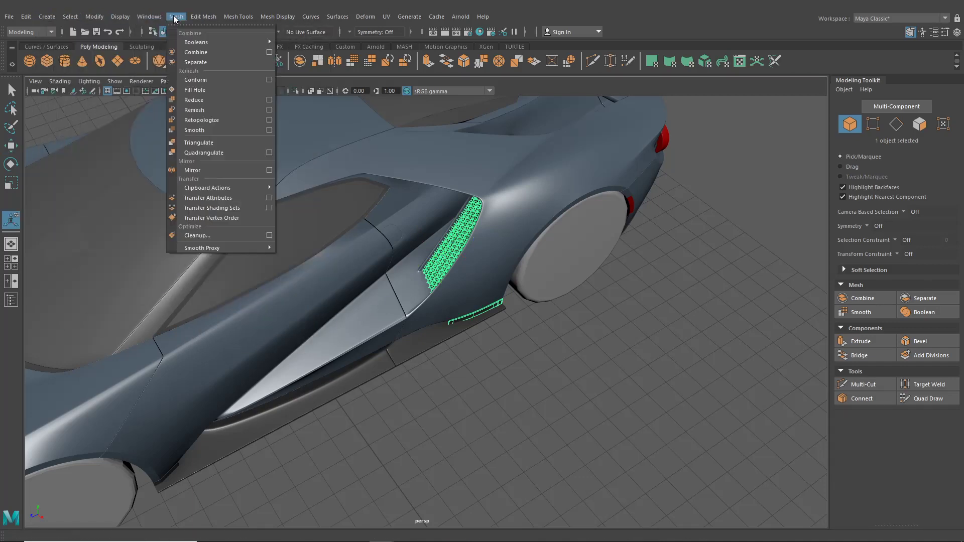
{"action": "left_click", "coordinate": [192, 62]}
{"action": "left_click_drag", "start_coordinate": [377, 215], "coordinate": [446, 249], "text": "alt"}
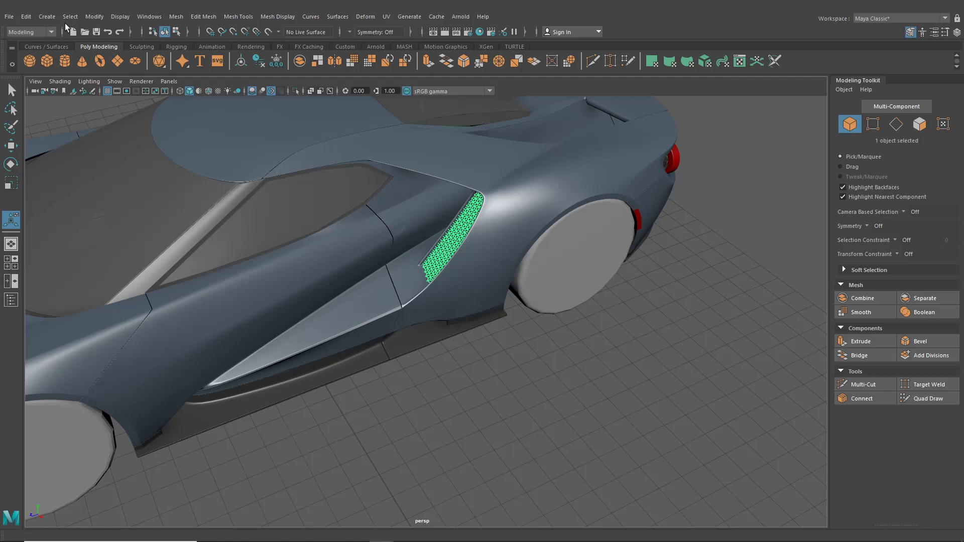
{"action": "left_click", "coordinate": [70, 17]}
{"action": "left_click", "coordinate": [66, 182]}
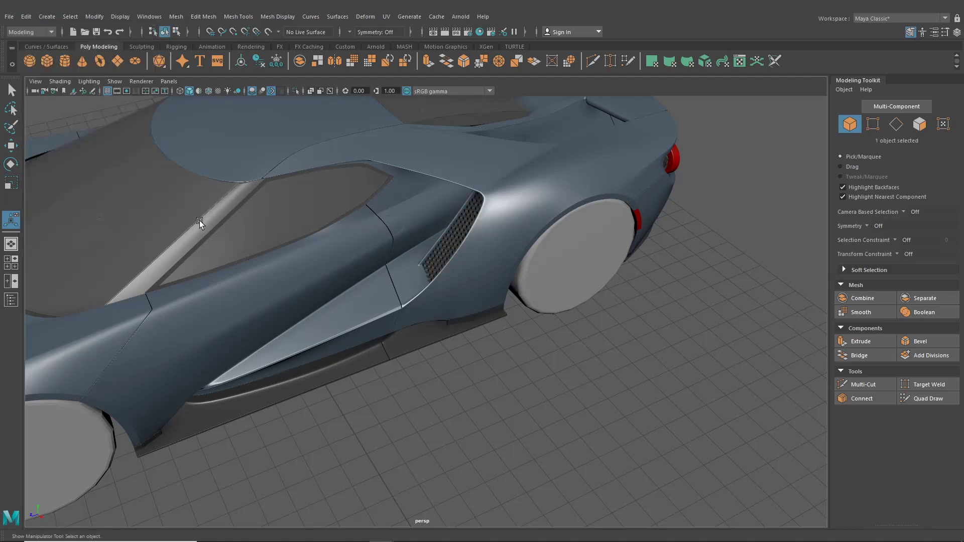
Examine how the trim strip fits between the rear quarter panel and the sill from several angles
{"action": "left_click", "coordinate": [461, 322]}
{"action": "left_click_drag", "start_coordinate": [577, 372], "coordinate": [427, 345], "text": "alt"}
{"action": "scroll", "coordinate": [433, 354], "scroll_direction": "up", "scroll_amount": 6}
{"action": "middle_click_drag", "start_coordinate": [427, 346], "coordinate": [460, 344], "text": "alt"}
{"action": "scroll", "coordinate": [460, 344], "scroll_direction": "up", "scroll_amount": 2}
{"action": "left_click_drag", "start_coordinate": [440, 345], "coordinate": [456, 367], "text": "alt"}
{"action": "left_click", "coordinate": [427, 283]}
{"action": "scroll", "coordinate": [429, 331], "scroll_direction": "down", "scroll_amount": 6}
{"action": "left_click", "coordinate": [433, 377]}
{"action": "scroll", "coordinate": [455, 368], "scroll_direction": "up", "scroll_amount": 3}
{"action": "scroll", "coordinate": [455, 368], "scroll_direction": "up", "scroll_amount": 3}
Show the rear sill section unsmoothed and move its rear-end vertices inward along X
{"action": "left_click", "coordinate": [418, 333]}
{"action": "right_click_drag", "start_coordinate": [418, 332], "coordinate": [370, 251]}
{"action": "left_click_drag", "start_coordinate": [468, 348], "coordinate": [435, 374], "text": "alt"}
{"action": "key", "text": "1"}
{"action": "left_click", "coordinate": [11, 147]}
{"action": "scroll", "coordinate": [405, 340], "scroll_direction": "up", "scroll_amount": 3}
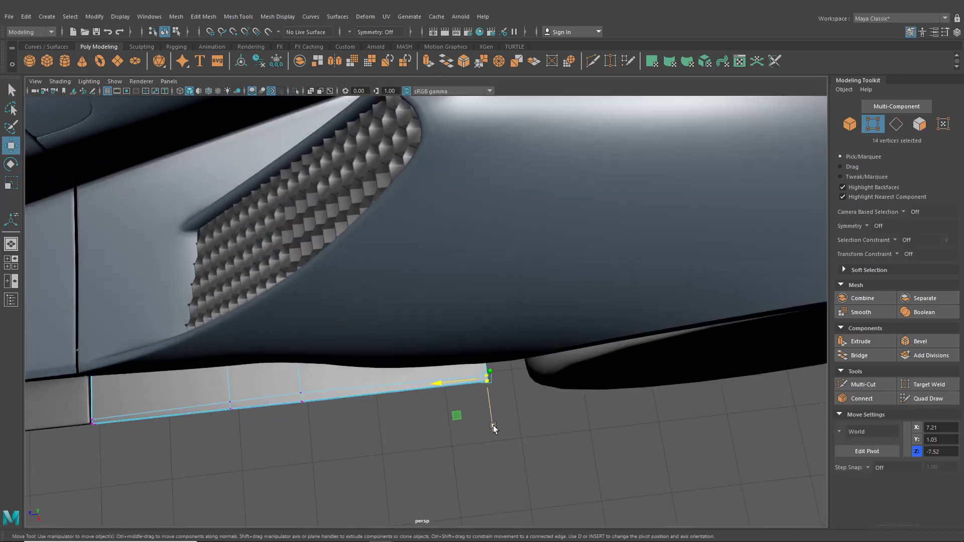
{"action": "left_click_drag", "start_coordinate": [493, 425], "coordinate": [489, 409]}
{"action": "middle_click_drag", "start_coordinate": [489, 410], "coordinate": [409, 388], "text": "alt"}
Adjust the middle vertex columns along the rear sill section's outer edge, placing the one near Z -5.07 at about X 7.15
{"action": "scroll", "coordinate": [409, 388], "scroll_direction": "up", "scroll_amount": 3}
{"action": "left_click_drag", "start_coordinate": [410, 390], "coordinate": [390, 344], "text": "alt"}
{"action": "scroll", "coordinate": [448, 362], "scroll_direction": "down", "scroll_amount": 5}
{"action": "middle_click_drag", "start_coordinate": [448, 362], "coordinate": [499, 388], "text": "alt"}
{"action": "left_click_drag", "start_coordinate": [490, 400], "coordinate": [431, 350]}
{"action": "left_click_drag", "start_coordinate": [430, 350], "coordinate": [455, 405], "text": "alt"}
{"action": "left_click_drag", "start_coordinate": [395, 408], "coordinate": [382, 416]}
{"action": "left_click_drag", "start_coordinate": [484, 413], "coordinate": [440, 349]}
{"action": "left_click_drag", "start_coordinate": [456, 398], "coordinate": [472, 412]}
{"action": "left_click_drag", "start_coordinate": [536, 426], "coordinate": [537, 429]}
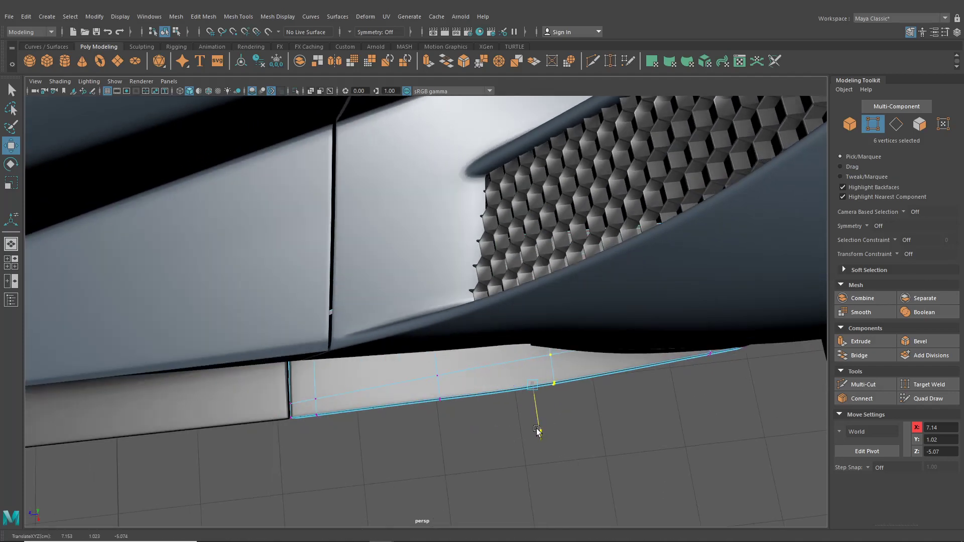
Fine-tune the rear sill section's rear-end vertices along X to about 7.03
{"action": "middle_click_drag", "start_coordinate": [683, 430], "coordinate": [484, 408], "text": "alt"}
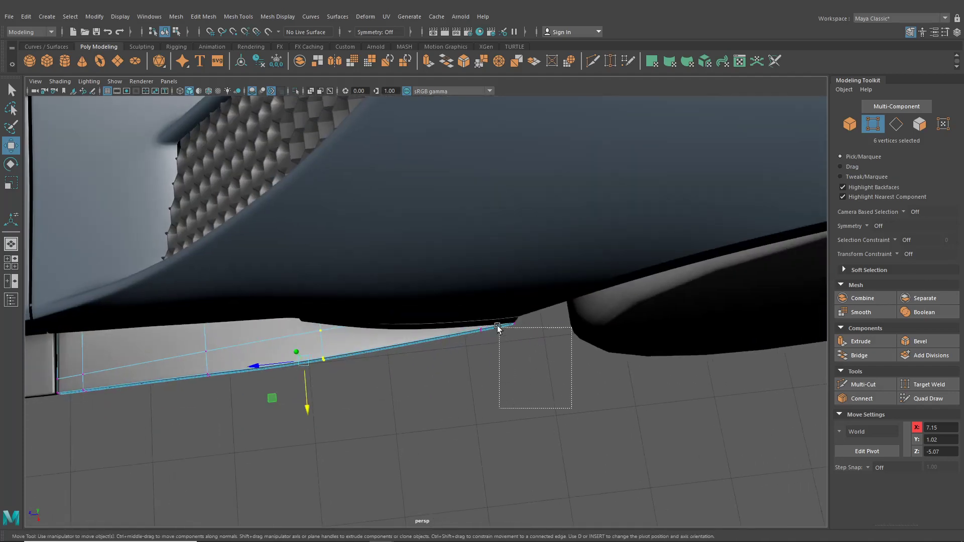
{"action": "left_click_drag", "start_coordinate": [497, 328], "coordinate": [498, 329]}
{"action": "left_click_drag", "start_coordinate": [520, 368], "coordinate": [520, 367]}
{"action": "left_click_drag", "start_coordinate": [579, 400], "coordinate": [474, 336]}
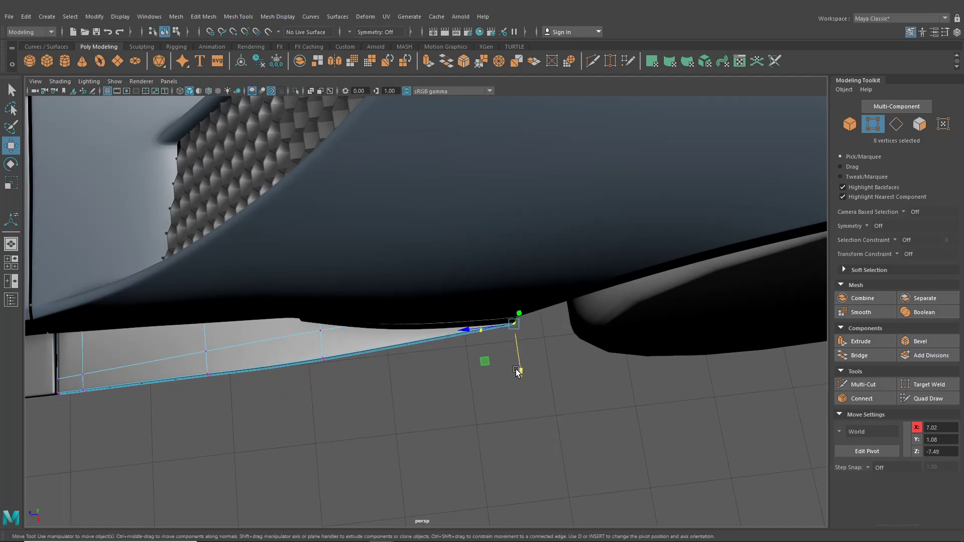
{"action": "left_click_drag", "start_coordinate": [518, 372], "coordinate": [520, 372]}
Select the front sill section's vertices at the front wheel arch and move them along X to about 7.12
{"action": "right_click_drag", "start_coordinate": [520, 372], "coordinate": [484, 402], "text": "alt"}
{"action": "left_click_drag", "start_coordinate": [471, 281], "coordinate": [491, 353], "text": "alt"}
{"action": "middle_click_drag", "start_coordinate": [200, 364], "coordinate": [503, 368], "text": "alt"}
{"action": "left_click_drag", "start_coordinate": [503, 369], "coordinate": [422, 383], "text": "alt"}
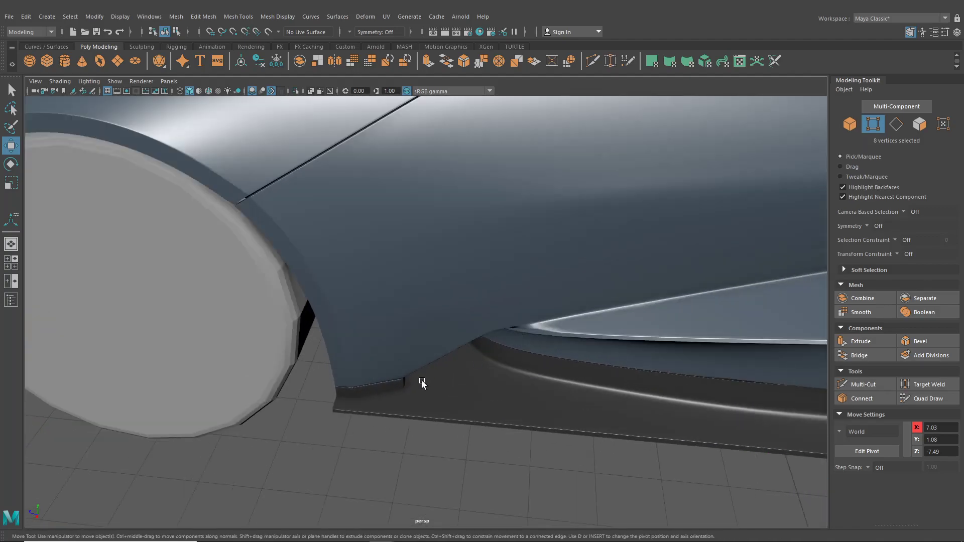
{"action": "left_click", "coordinate": [430, 402]}
{"action": "right_click_drag", "start_coordinate": [430, 402], "coordinate": [396, 297]}
{"action": "left_click", "coordinate": [382, 256]}
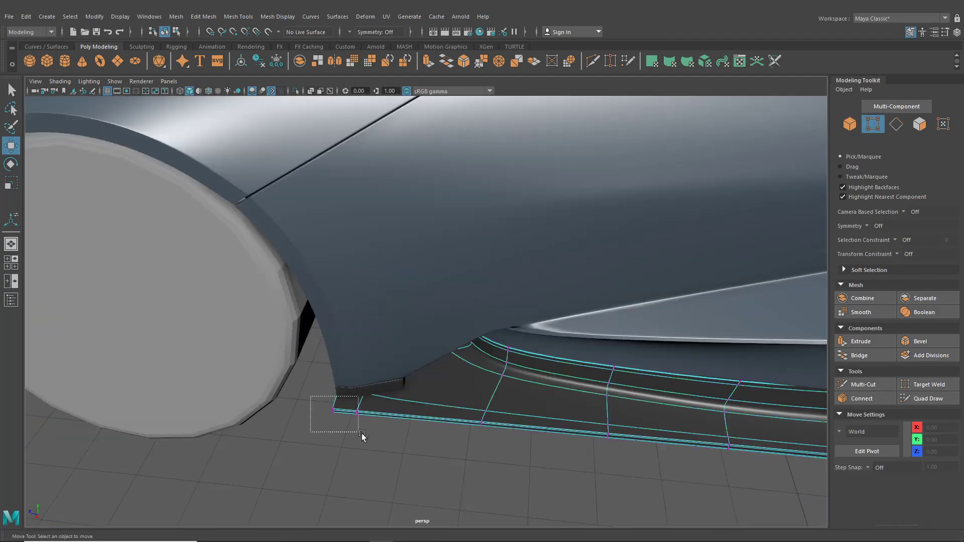
{"action": "left_click_drag", "start_coordinate": [361, 433], "coordinate": [363, 434]}
{"action": "left_click_drag", "start_coordinate": [363, 434], "coordinate": [402, 444], "text": "alt"}
{"action": "left_click_drag", "start_coordinate": [489, 471], "coordinate": [468, 438]}
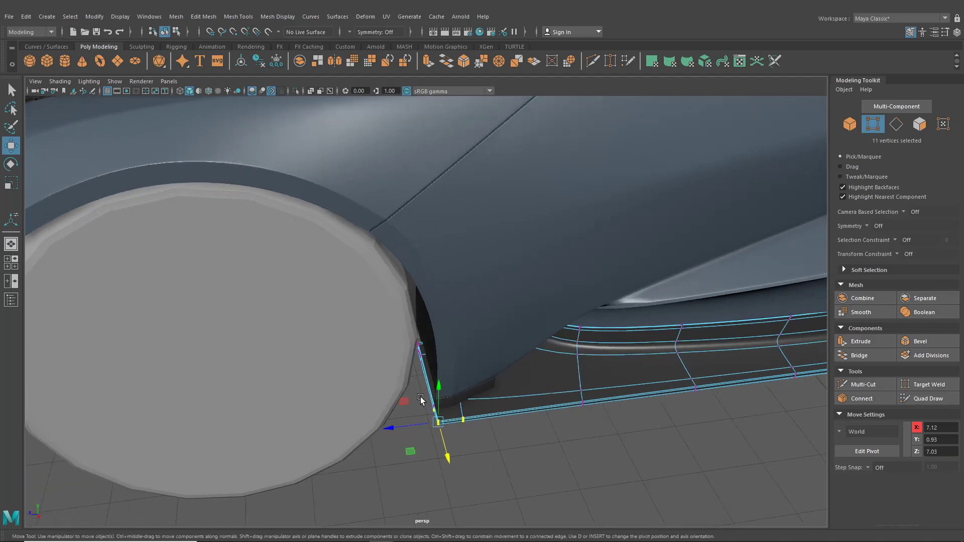
Move the next two vertex columns on the front sill section's outer edge to about X 7.01 and 7.09, and turn off smooth preview
{"action": "left_click_drag", "start_coordinate": [421, 397], "coordinate": [428, 417], "text": "alt"}
{"action": "left_click_drag", "start_coordinate": [428, 416], "coordinate": [487, 464], "text": "alt"}
{"action": "left_click_drag", "start_coordinate": [418, 399], "coordinate": [419, 399]}
{"action": "left_click_drag", "start_coordinate": [454, 462], "coordinate": [458, 459]}
{"action": "left_click_drag", "start_coordinate": [604, 453], "coordinate": [566, 408]}
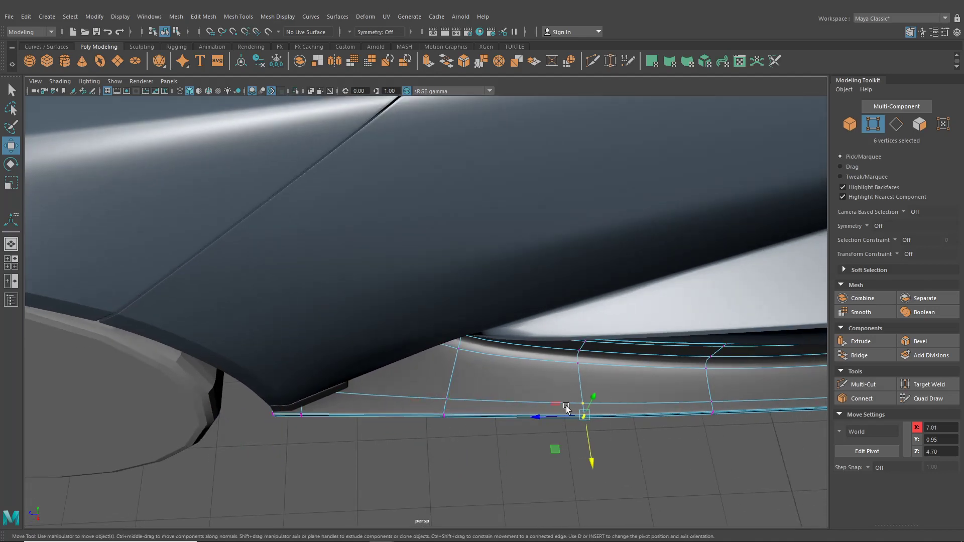
{"action": "left_click_drag", "start_coordinate": [593, 448], "coordinate": [592, 445]}
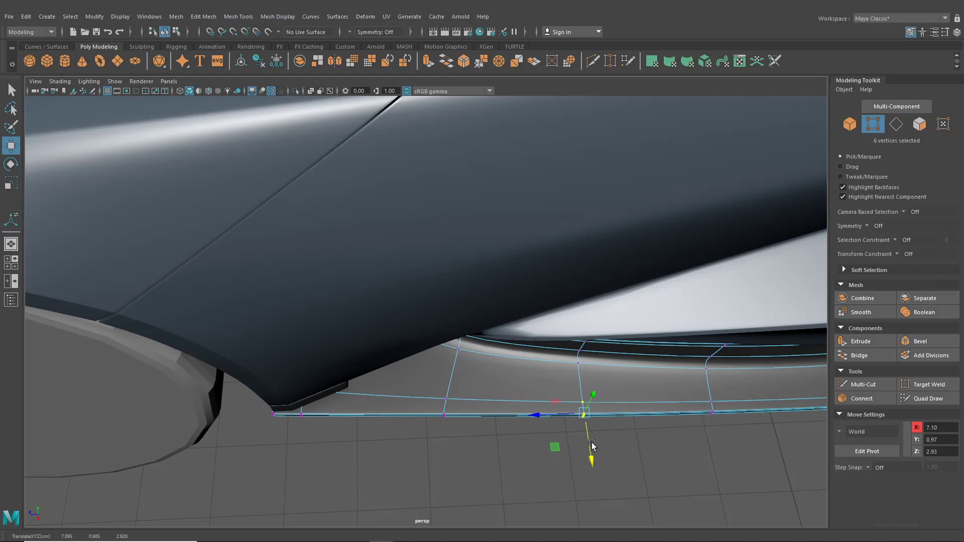
{"action": "key", "text": "1"}
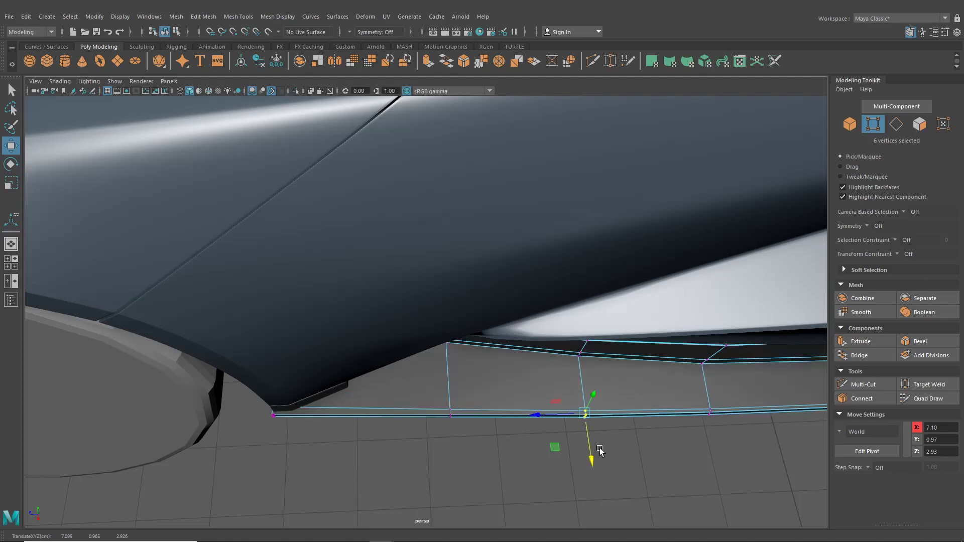
{"action": "left_click_drag", "start_coordinate": [600, 451], "coordinate": [497, 397], "text": "alt"}
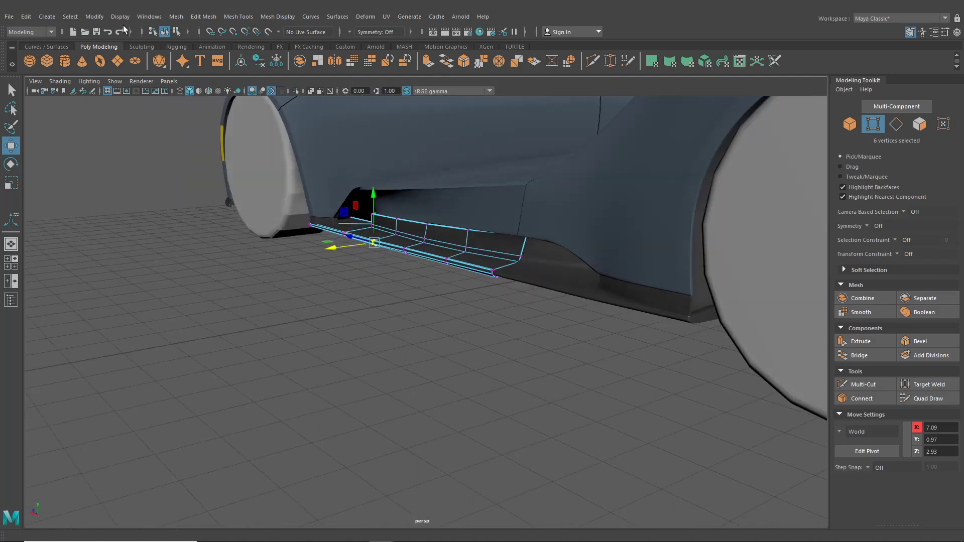
Return to object mode, turn smooth preview on for the front sill section, and clear the selection
{"action": "left_click", "coordinate": [164, 33]}
{"action": "left_click_drag", "start_coordinate": [385, 345], "coordinate": [481, 378], "text": "alt"}
{"action": "scroll", "coordinate": [439, 387], "scroll_direction": "up", "scroll_amount": 6}
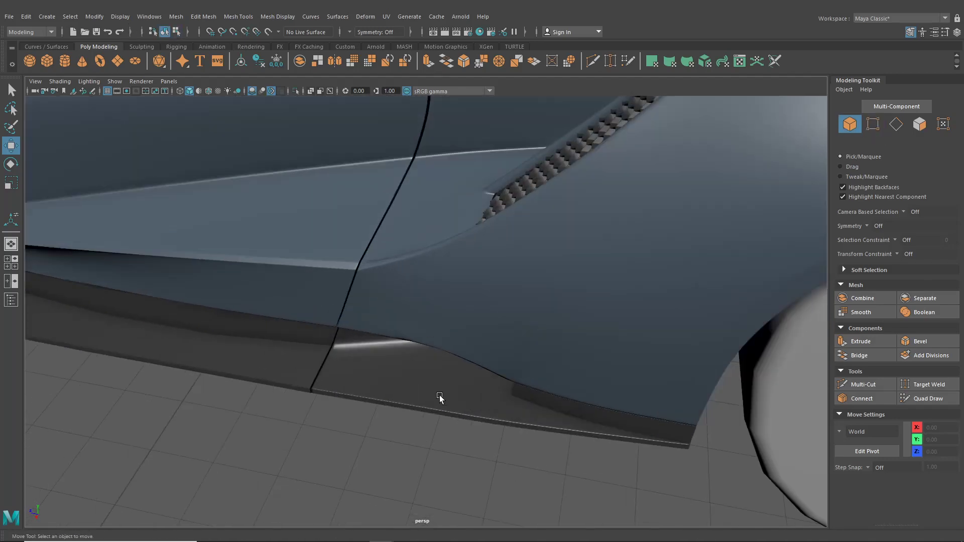
{"action": "left_click", "coordinate": [377, 391]}
{"action": "key", "text": "3"}
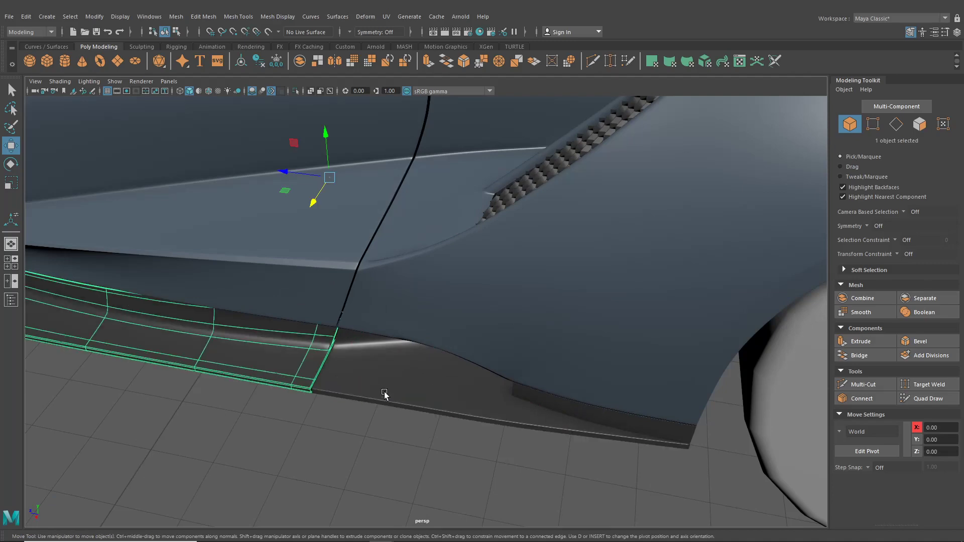
{"action": "left_click", "coordinate": [387, 394]}
{"action": "left_click", "coordinate": [572, 410]}
{"action": "left_click", "coordinate": [572, 460]}
{"action": "scroll", "coordinate": [555, 459], "scroll_direction": "down", "scroll_amount": 6}
{"action": "scroll", "coordinate": [574, 427], "scroll_direction": "down", "scroll_amount": 8}
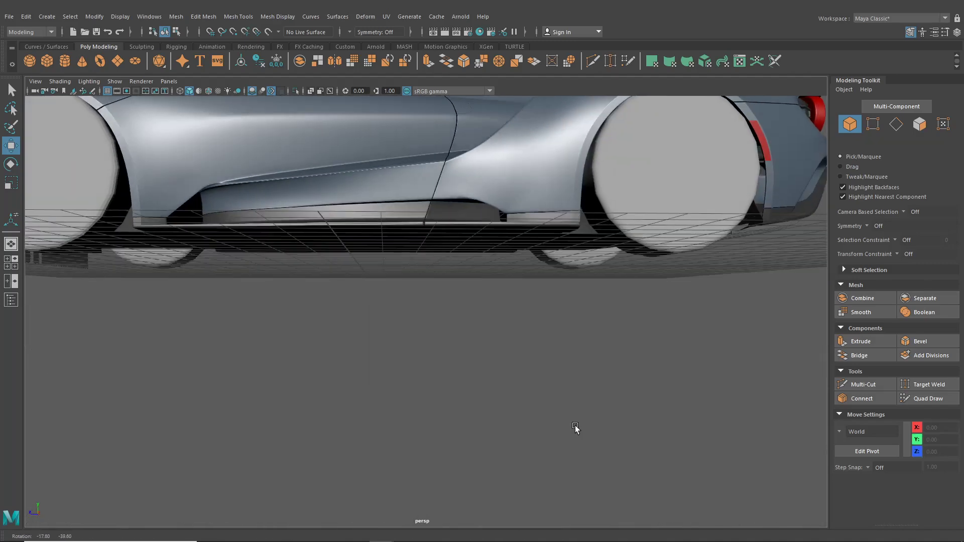
Inspect the car from below, above, behind and the side, checking the fit of the sills, windows and body panels
{"action": "left_click_drag", "start_coordinate": [538, 423], "coordinate": [468, 451], "text": "alt"}
{"action": "left_click_drag", "start_coordinate": [384, 436], "coordinate": [333, 458], "text": "alt"}
{"action": "scroll", "coordinate": [333, 458], "scroll_direction": "up", "scroll_amount": 5}
{"action": "middle_click_drag", "start_coordinate": [416, 458], "coordinate": [315, 381], "text": "alt"}
{"action": "scroll", "coordinate": [474, 403], "scroll_direction": "down", "scroll_amount": 10}
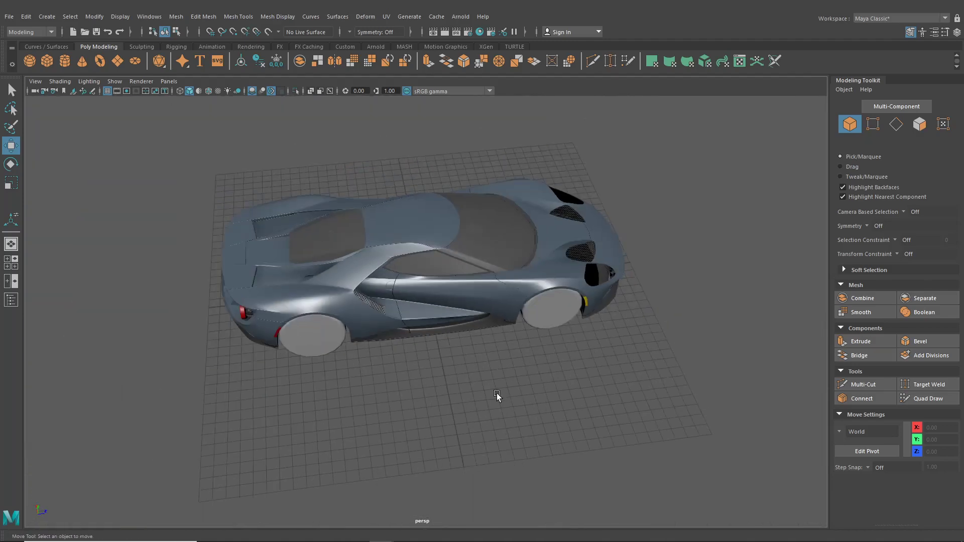
{"action": "left_click_drag", "start_coordinate": [497, 394], "coordinate": [363, 369], "text": "alt"}
{"action": "scroll", "coordinate": [396, 365], "scroll_direction": "up", "scroll_amount": 5}
{"action": "scroll", "coordinate": [505, 363], "scroll_direction": "down", "scroll_amount": 5}
{"action": "left_click_drag", "start_coordinate": [507, 364], "coordinate": [390, 364], "text": "alt"}
{"action": "scroll", "coordinate": [388, 359], "scroll_direction": "up", "scroll_amount": 6}
{"action": "scroll", "coordinate": [434, 366], "scroll_direction": "down", "scroll_amount": 2}
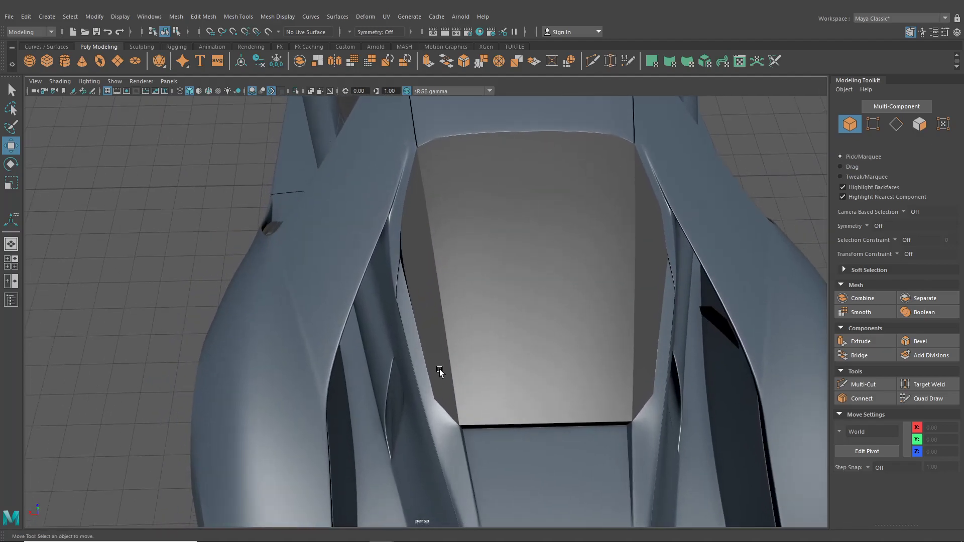
{"action": "left_click_drag", "start_coordinate": [439, 388], "coordinate": [547, 390], "text": "alt"}
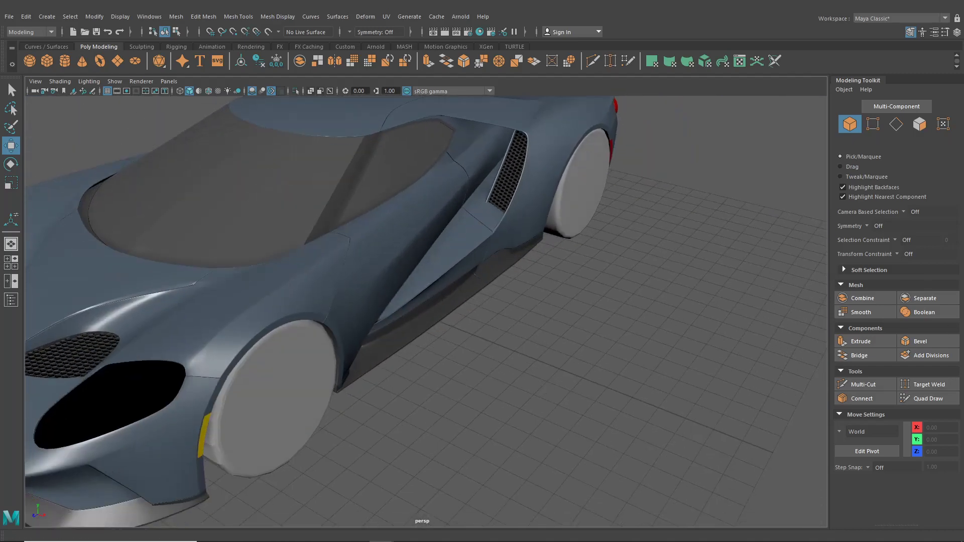
{"action": "left_click_drag", "start_coordinate": [541, 278], "coordinate": [533, 297], "text": "alt"}
{"action": "left_click_drag", "start_coordinate": [387, 260], "coordinate": [369, 344], "text": "alt"}
{"action": "scroll", "coordinate": [381, 258], "scroll_direction": "up", "scroll_amount": 2}
Select the side window frame and the rear body panel beside it, show wireframe over shading, and isolate both objects
{"action": "left_click", "coordinate": [381, 258]}
{"action": "left_click_drag", "start_coordinate": [380, 258], "coordinate": [435, 424], "text": "alt"}
{"action": "scroll", "coordinate": [435, 424], "scroll_direction": "up", "scroll_amount": 2}
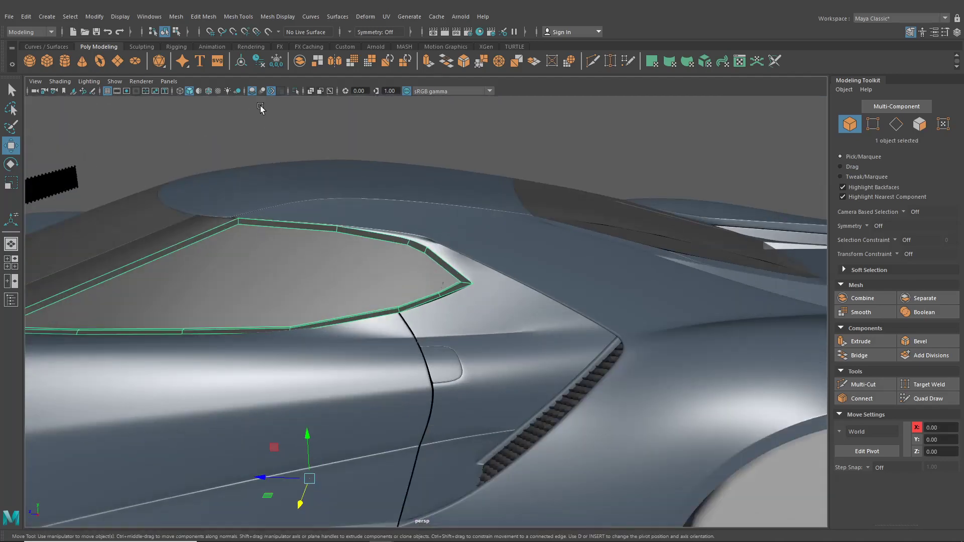
{"action": "left_click", "coordinate": [209, 92]}
{"action": "middle_click_drag", "start_coordinate": [426, 247], "coordinate": [427, 312], "text": "alt"}
{"action": "right_click_drag", "start_coordinate": [427, 312], "coordinate": [468, 342], "text": "alt"}
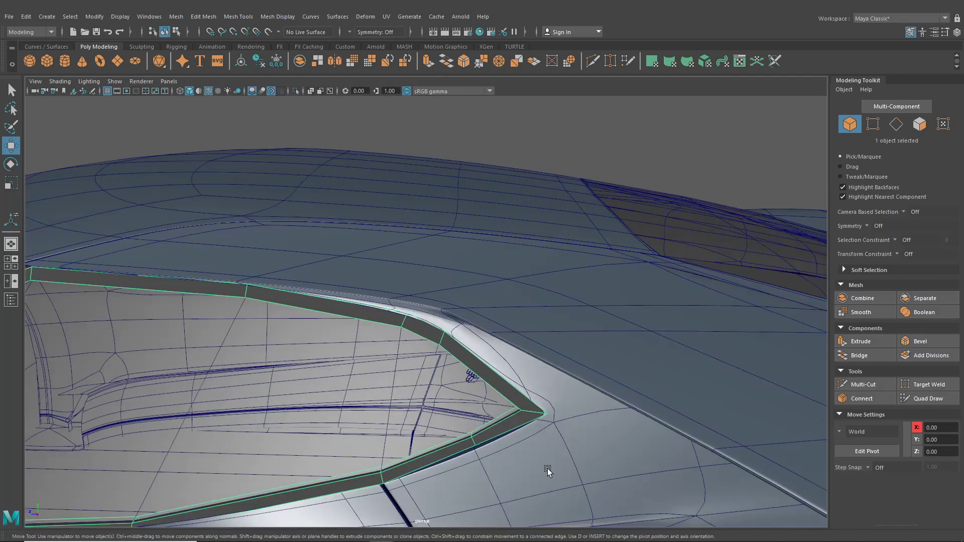
{"action": "left_click", "coordinate": [543, 469], "text": "shift"}
{"action": "left_click", "coordinate": [297, 91]}
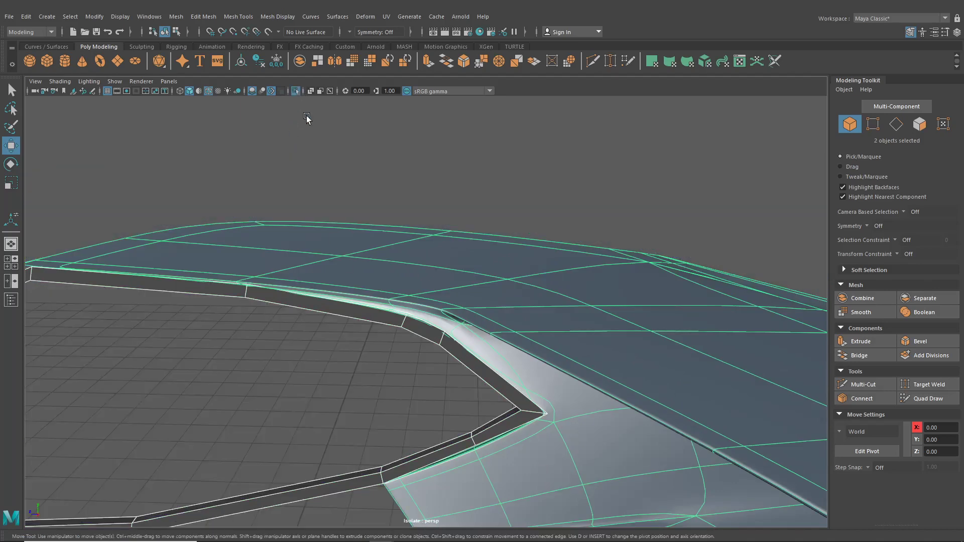
Turn smooth preview off for the isolated rear body panel
{"action": "middle_click_drag", "start_coordinate": [420, 442], "coordinate": [400, 341], "text": "alt"}
{"action": "left_click", "coordinate": [401, 340]}
{"action": "left_click", "coordinate": [471, 363]}
{"action": "key", "text": "1"}
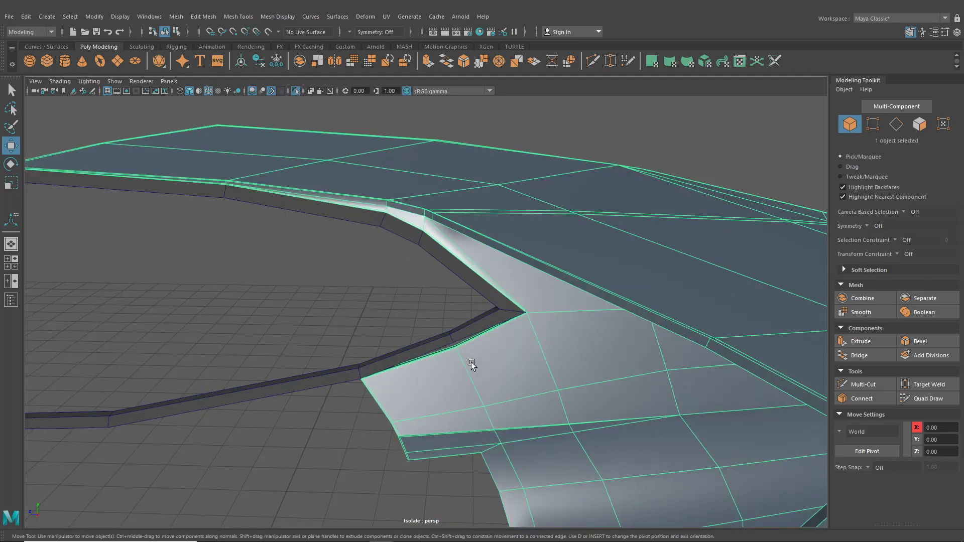
Move the window frame's four vertices just below its rear corner to about Y 6.50, Z -3.67, following the body panel's edge
{"action": "middle_click_drag", "start_coordinate": [472, 362], "coordinate": [458, 330], "text": "alt"}
{"action": "scroll", "coordinate": [458, 344], "scroll_direction": "up", "scroll_amount": 6}
{"action": "left_click_drag", "start_coordinate": [458, 345], "coordinate": [455, 357], "text": "alt"}
{"action": "right_click_drag", "start_coordinate": [457, 256], "coordinate": [457, 280]}
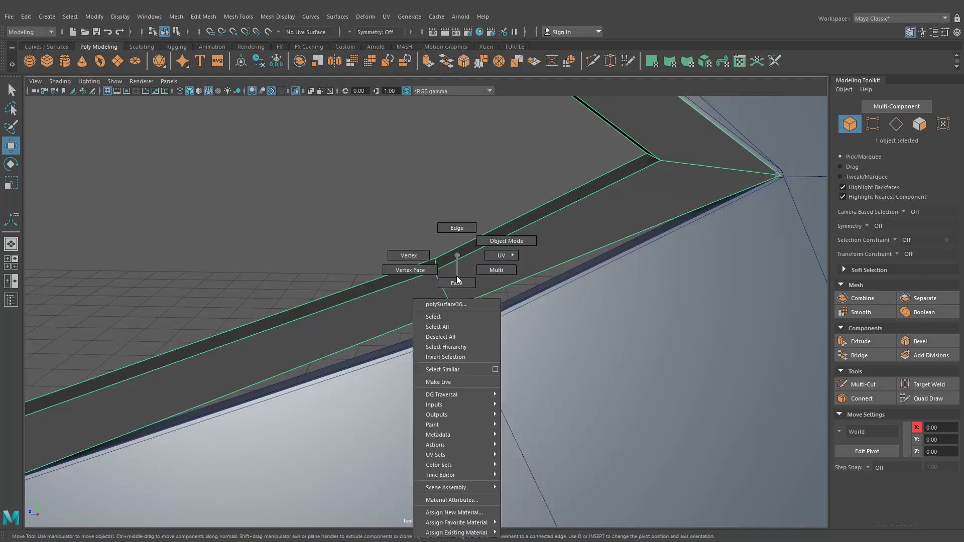
{"action": "right_click_drag", "start_coordinate": [410, 256], "coordinate": [409, 255]}
{"action": "left_click_drag", "start_coordinate": [394, 226], "coordinate": [460, 305]}
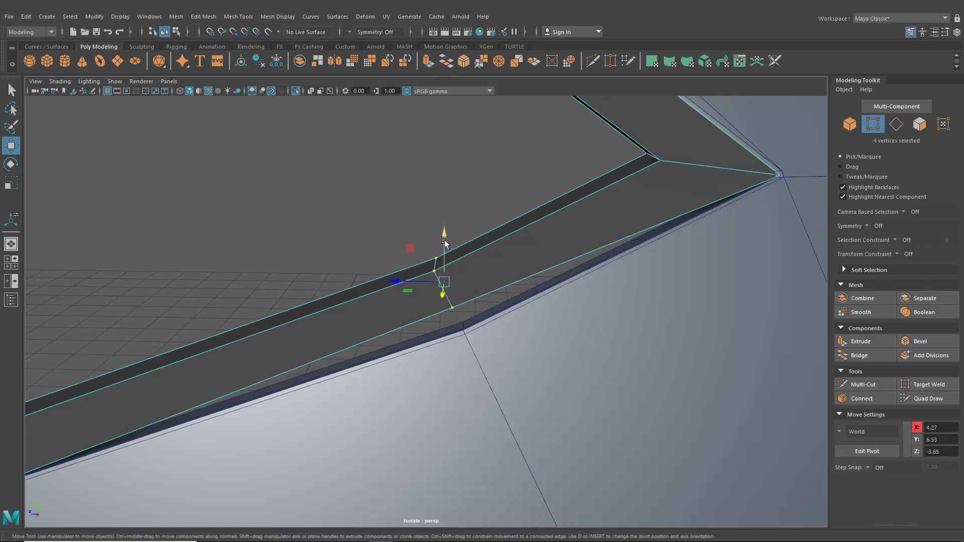
{"action": "left_click_drag", "start_coordinate": [445, 241], "coordinate": [451, 267]}
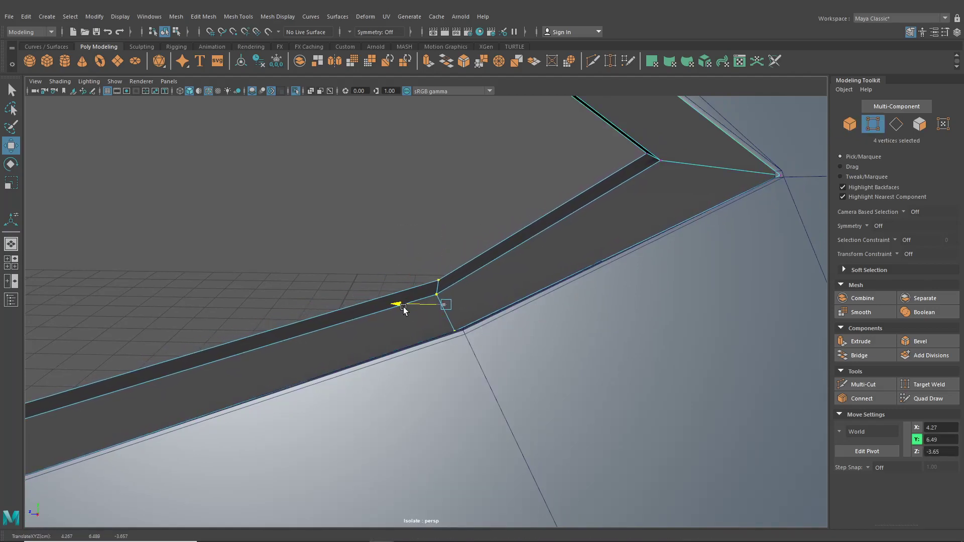
{"action": "left_click_drag", "start_coordinate": [404, 310], "coordinate": [409, 310]}
{"action": "left_click_drag", "start_coordinate": [457, 287], "coordinate": [456, 282]}
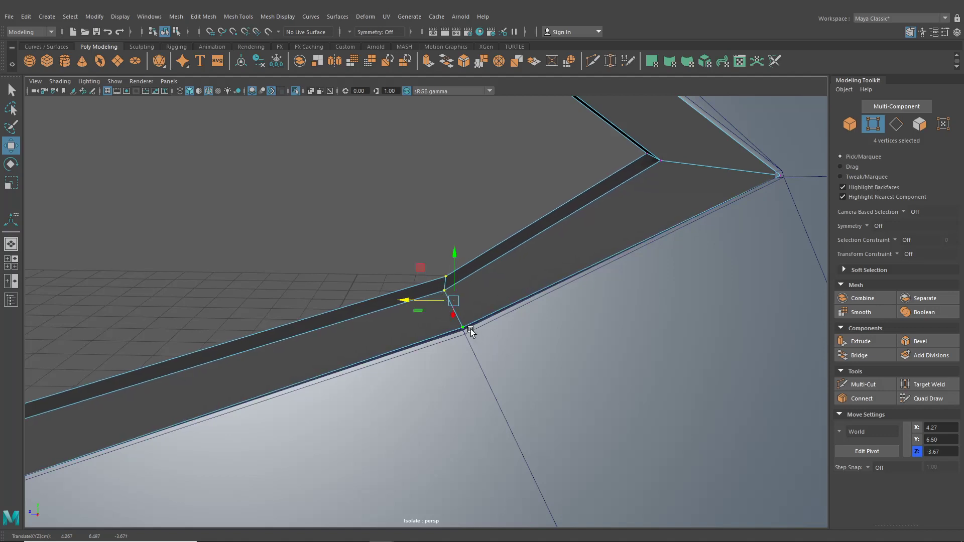
Select the outer vertex of that frame column, check its fit against the body panel from inside and outside, and return to object mode
{"action": "left_click_drag", "start_coordinate": [470, 332], "coordinate": [590, 382]}
{"action": "scroll", "coordinate": [475, 362], "scroll_direction": "down", "scroll_amount": 5}
{"action": "middle_click_drag", "start_coordinate": [590, 381], "coordinate": [263, 452], "text": "alt"}
{"action": "scroll", "coordinate": [382, 410], "scroll_direction": "up", "scroll_amount": 2}
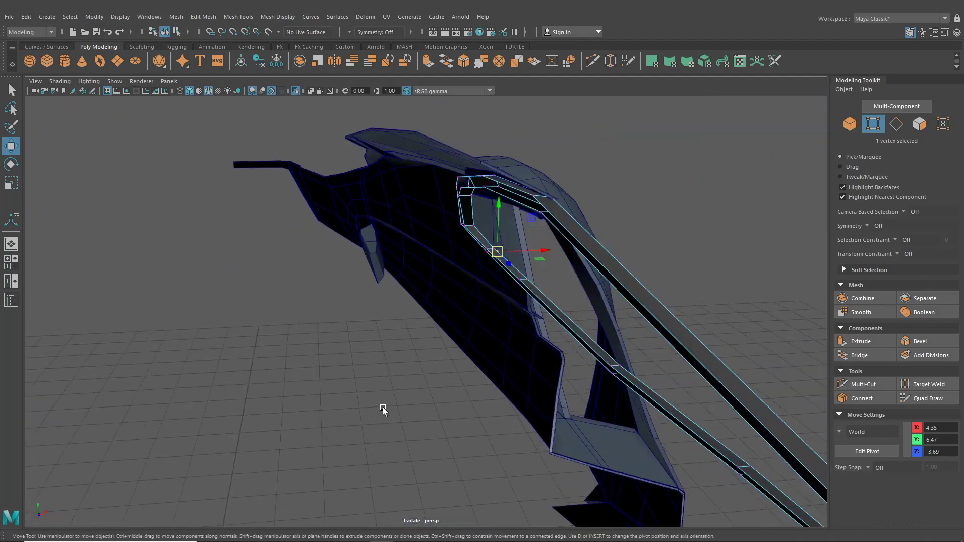
{"action": "scroll", "coordinate": [383, 409], "scroll_direction": "up", "scroll_amount": 5}
{"action": "left_click_drag", "start_coordinate": [383, 409], "coordinate": [272, 406], "text": "alt"}
{"action": "scroll", "coordinate": [378, 403], "scroll_direction": "up", "scroll_amount": 3}
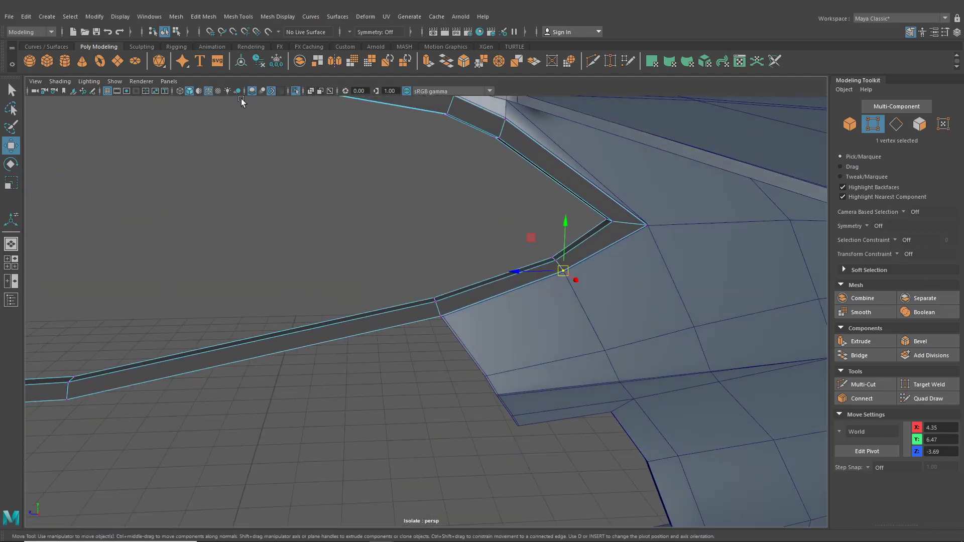
{"action": "left_click", "coordinate": [165, 31]}
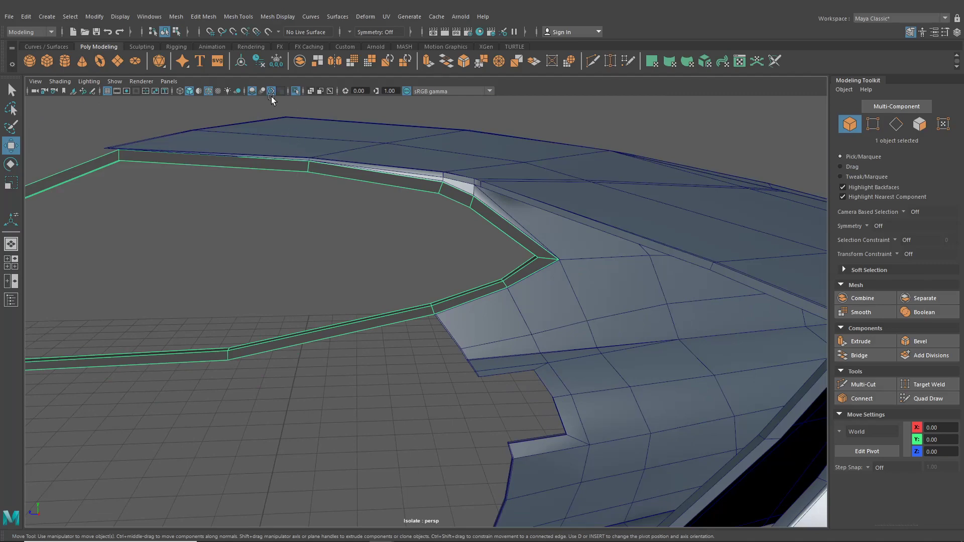
Show the whole car again and turn smooth preview on for the rear body panel and the window frame
{"action": "left_click_drag", "start_coordinate": [315, 134], "coordinate": [333, 219], "text": "alt"}
{"action": "left_click", "coordinate": [450, 345]}
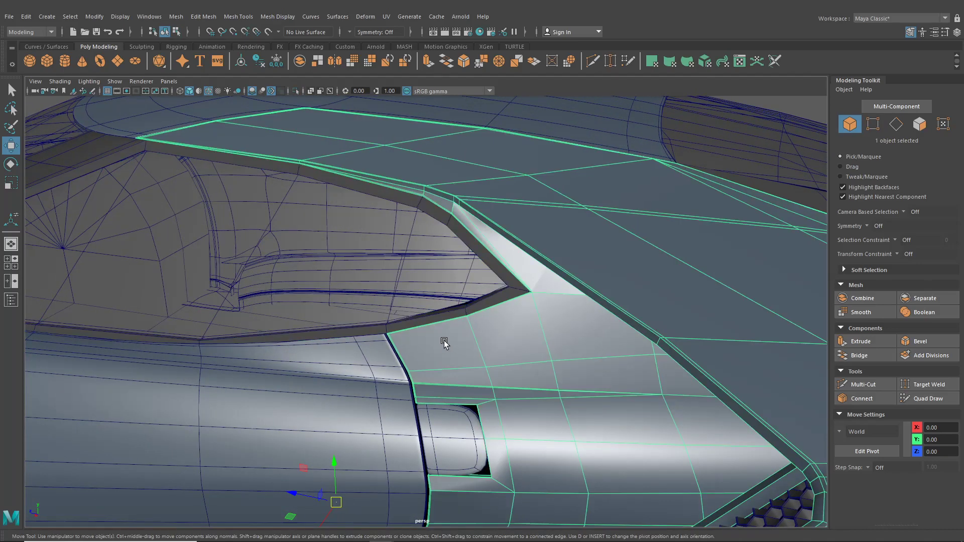
{"action": "key", "text": "3"}
{"action": "left_click", "coordinate": [376, 329]}
{"action": "key", "text": "3"}
{"action": "scroll", "coordinate": [378, 333], "scroll_direction": "down", "scroll_amount": 3}
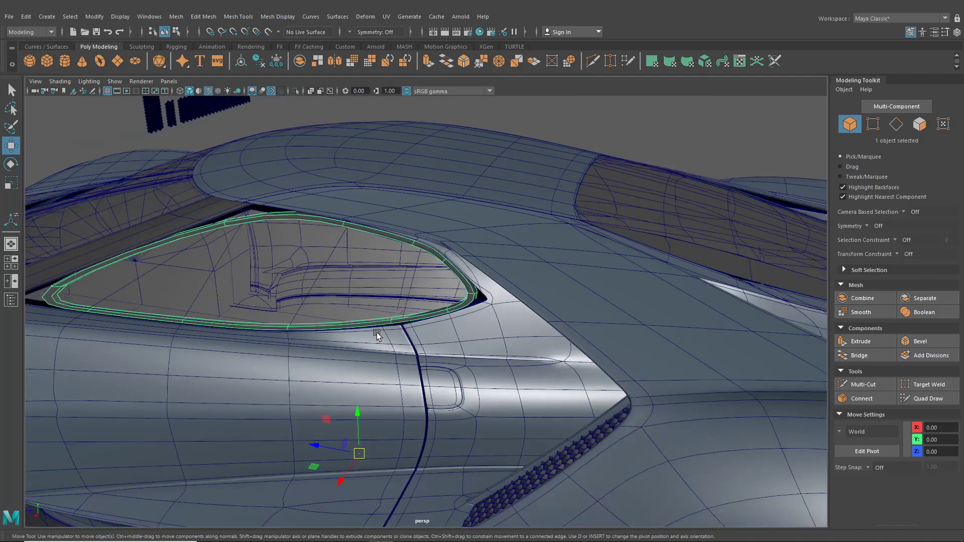
Use Insert Edge Loop to add a lengthwise edge loop around the side window frame, starting from its rear corner edge
{"action": "left_click_drag", "start_coordinate": [379, 334], "coordinate": [465, 324], "text": "alt"}
{"action": "left_click", "coordinate": [564, 131]}
{"action": "left_click", "coordinate": [209, 17]}
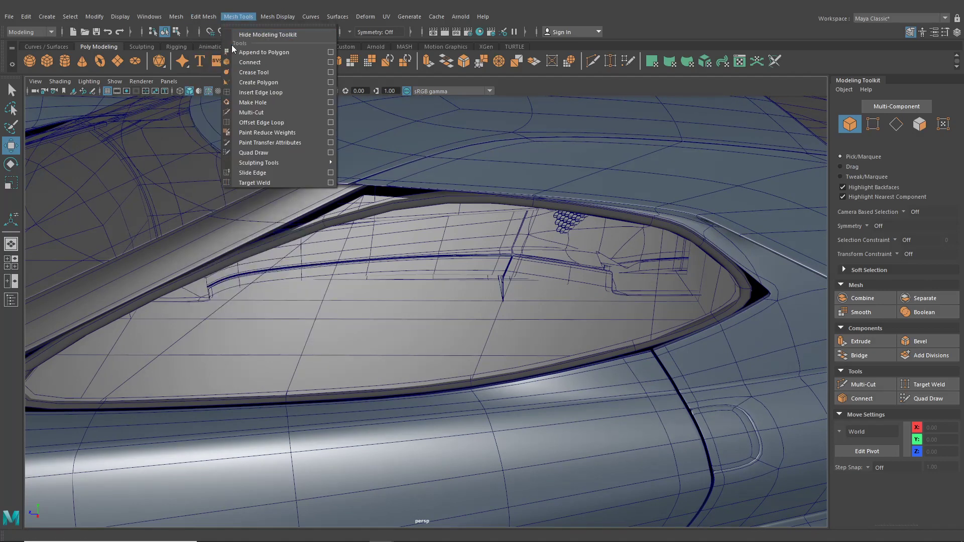
{"action": "left_click", "coordinate": [252, 93]}
{"action": "middle_click_drag", "start_coordinate": [456, 224], "coordinate": [286, 262], "text": "alt"}
{"action": "scroll", "coordinate": [426, 271], "scroll_direction": "up", "scroll_amount": 3}
{"action": "middle_click_drag", "start_coordinate": [683, 308], "coordinate": [465, 273], "text": "alt"}
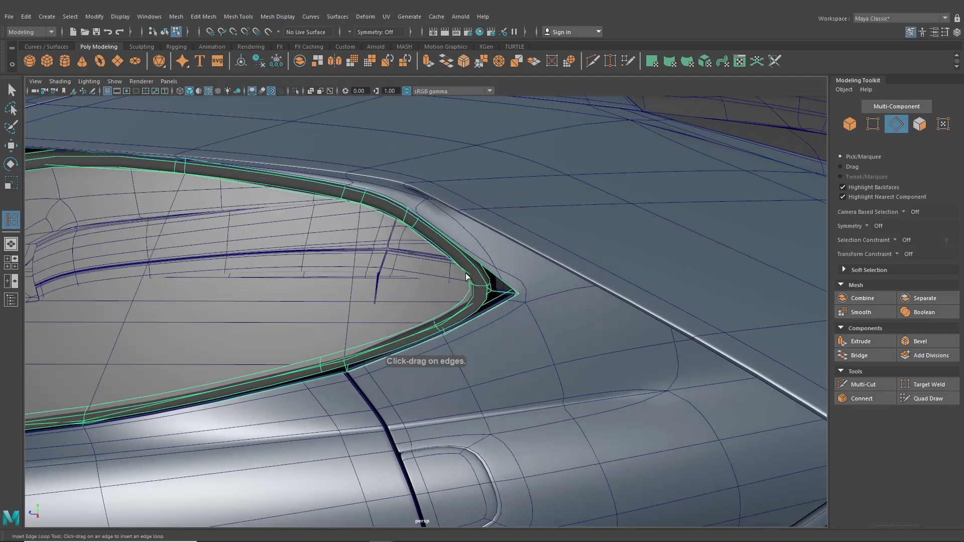
{"action": "scroll", "coordinate": [466, 273], "scroll_direction": "up", "scroll_amount": 5}
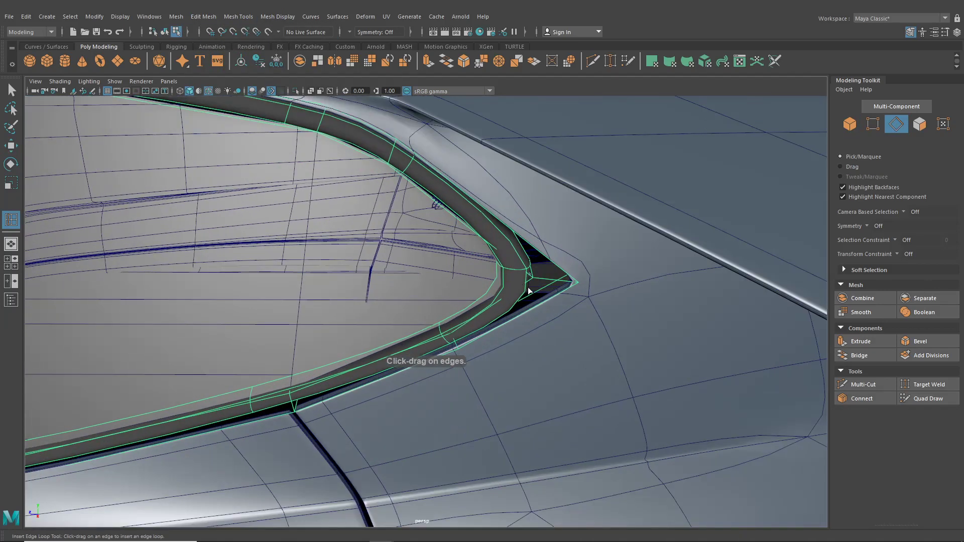
{"action": "left_click", "coordinate": [574, 285]}
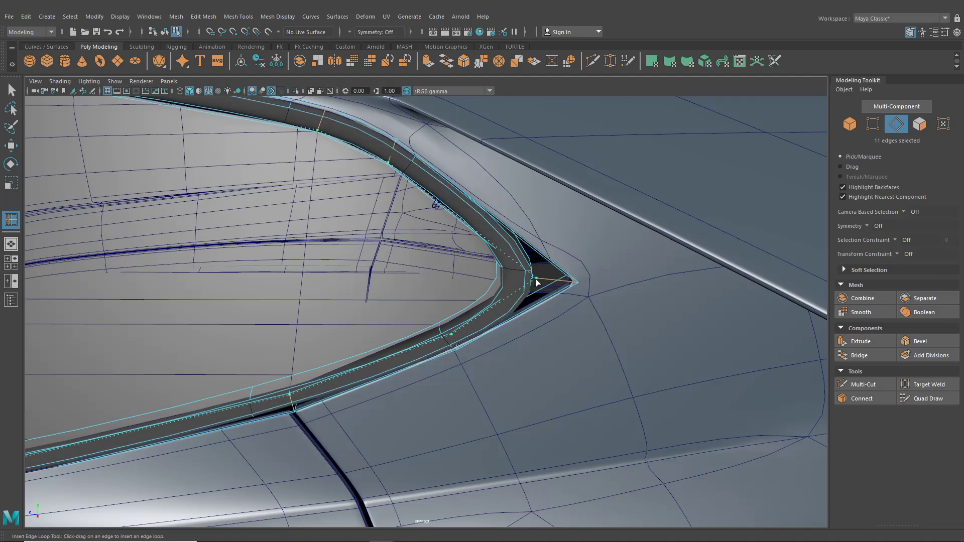
{"action": "left_click_drag", "start_coordinate": [535, 279], "coordinate": [466, 308], "text": "alt"}
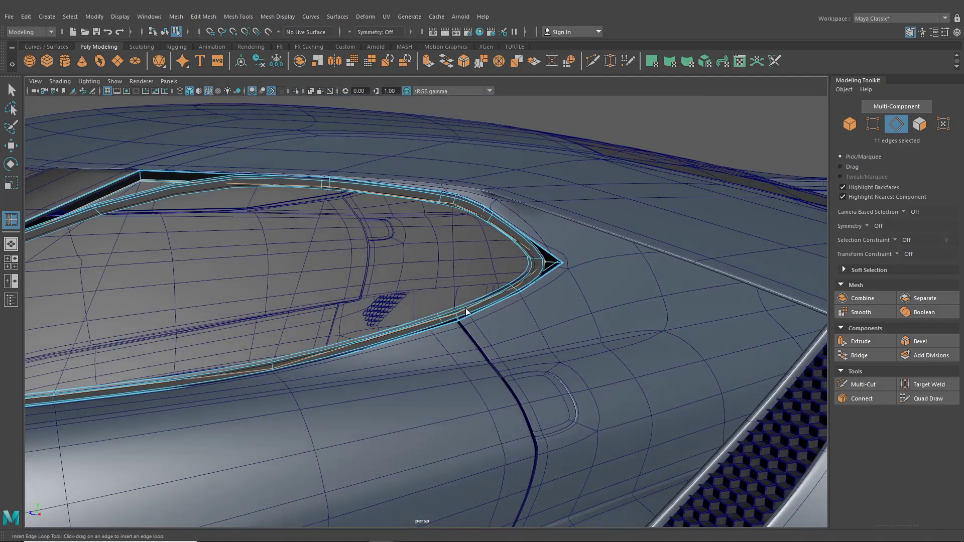
Insert a supporting edge loop across the window frame at its upper corner beneath the roof
{"action": "middle_click_drag", "start_coordinate": [466, 309], "coordinate": [598, 353], "text": "alt"}
{"action": "left_click_drag", "start_coordinate": [598, 353], "coordinate": [547, 370], "text": "alt"}
{"action": "scroll", "coordinate": [547, 370], "scroll_direction": "up", "scroll_amount": 3}
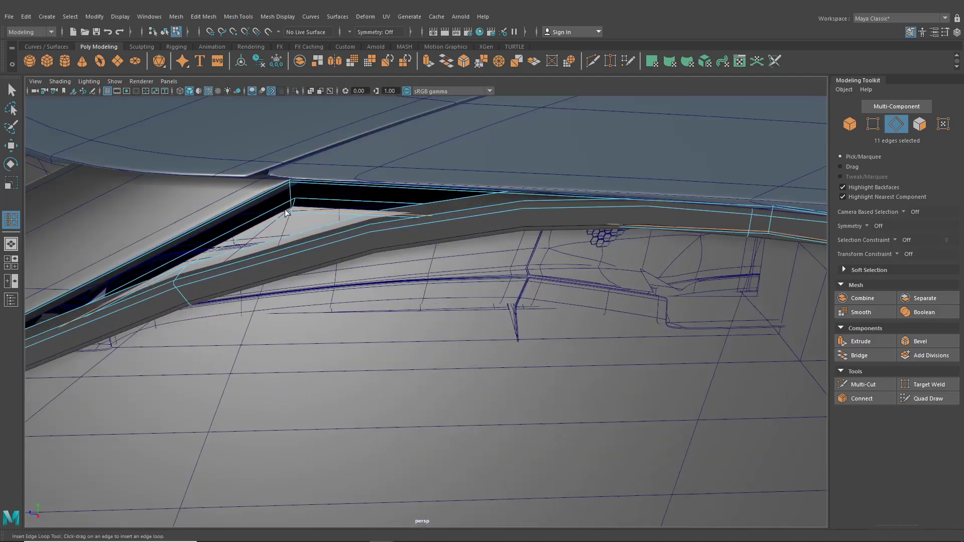
{"action": "left_click_drag", "start_coordinate": [286, 184], "coordinate": [490, 252]}
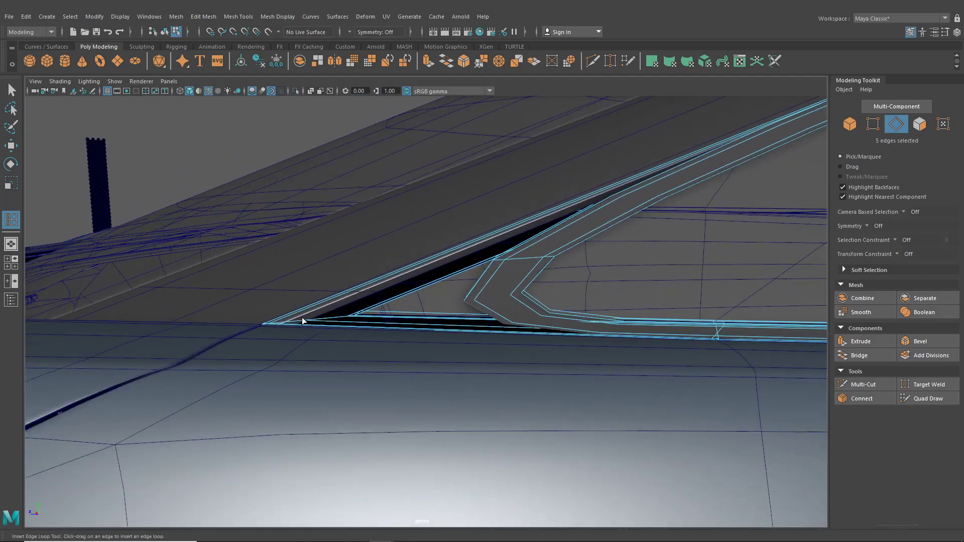
Insert edge loops across the window frame close to its pointed front corner to sharpen it
{"action": "left_click", "coordinate": [273, 321]}
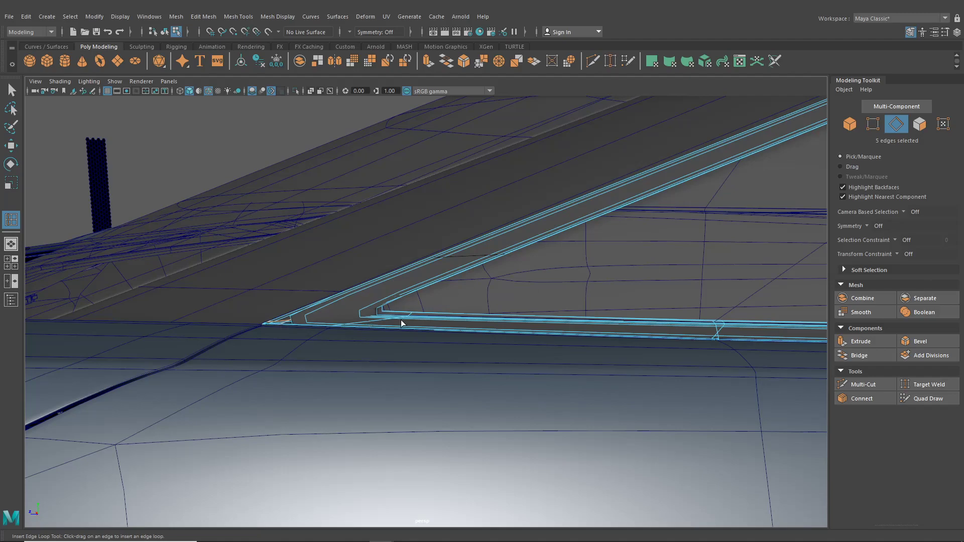
{"action": "left_click_drag", "start_coordinate": [285, 324], "coordinate": [387, 329]}
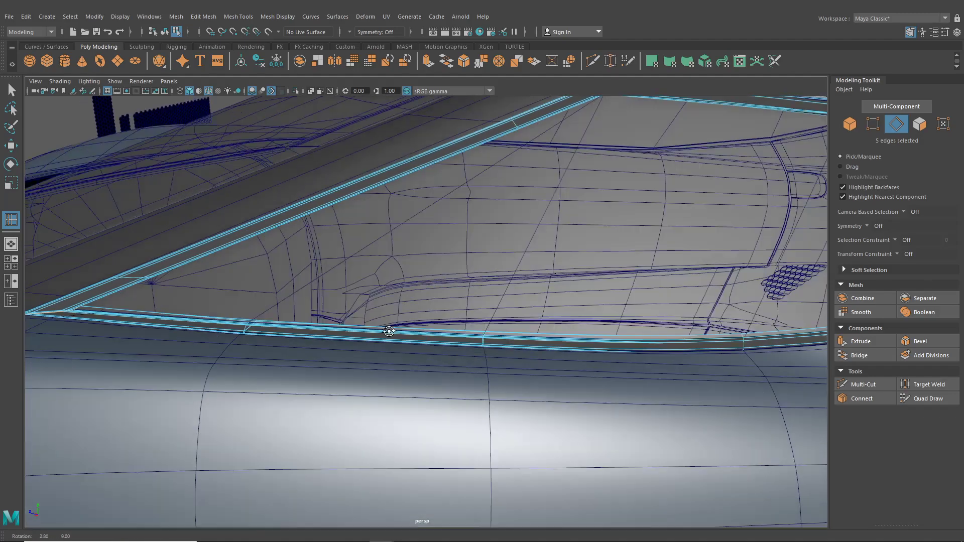
Insert edge loops across the window frame's lower side beside the vertices near the door seam
{"action": "middle_click_drag", "start_coordinate": [387, 329], "coordinate": [296, 288], "text": "alt"}
{"action": "left_click_drag", "start_coordinate": [296, 288], "coordinate": [396, 286], "text": "alt"}
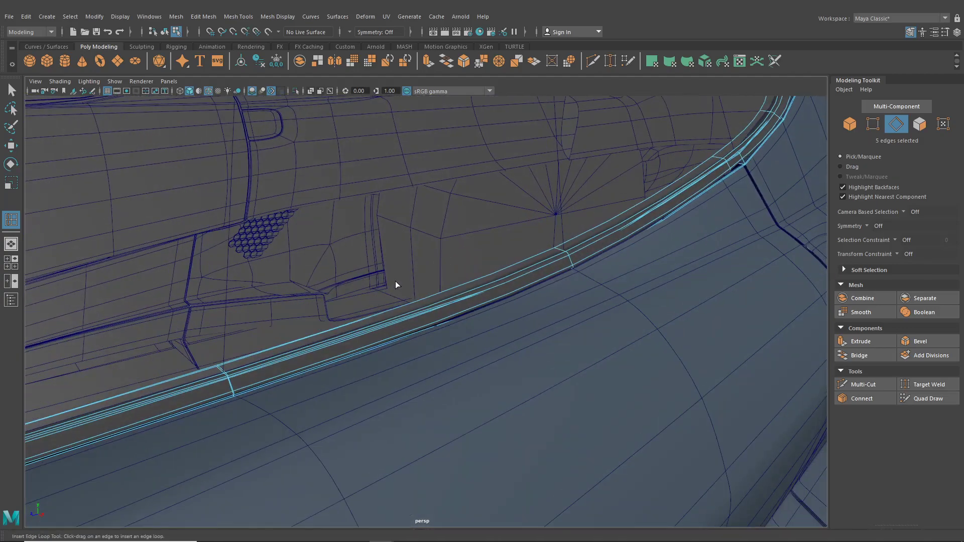
{"action": "left_click", "coordinate": [566, 265]}
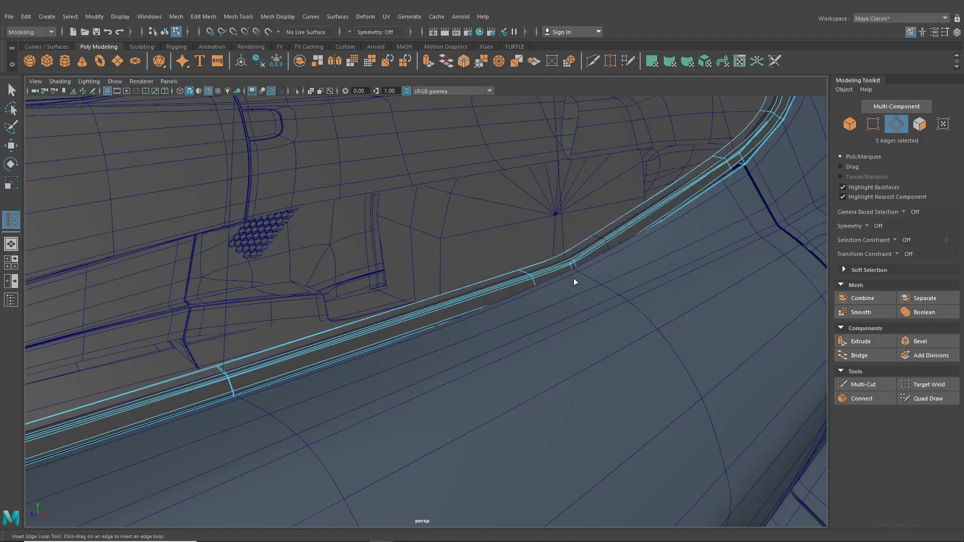
{"action": "left_click_drag", "start_coordinate": [571, 280], "coordinate": [539, 306], "text": "alt"}
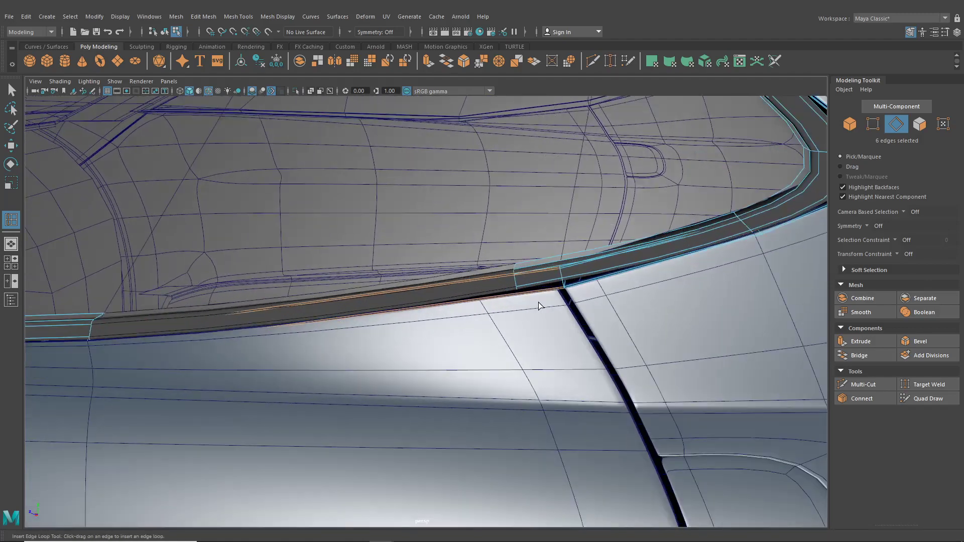
{"action": "left_click", "coordinate": [561, 288]}
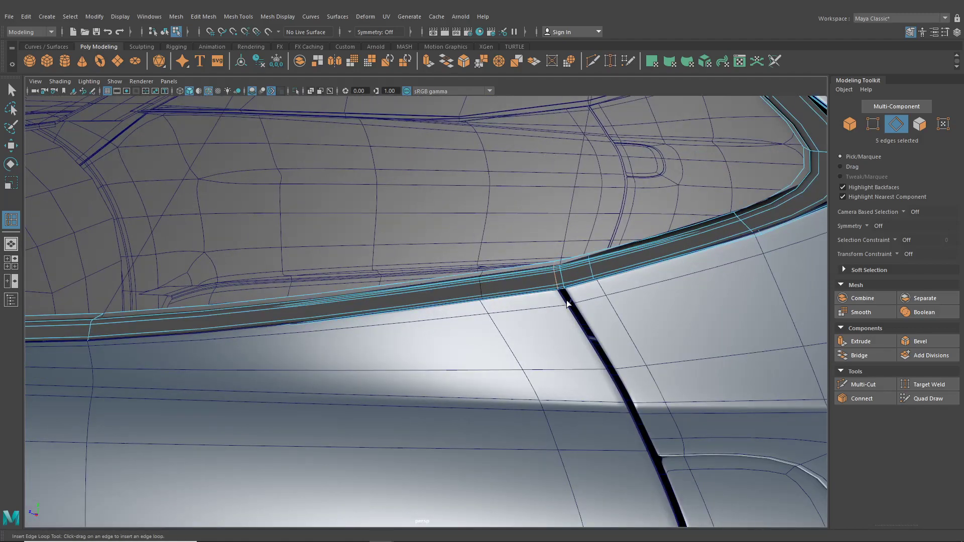
Insert edge loops across the window frame next to its pointed rear corner and leave the edge loop tool
{"action": "left_click_drag", "start_coordinate": [570, 307], "coordinate": [520, 351], "text": "alt"}
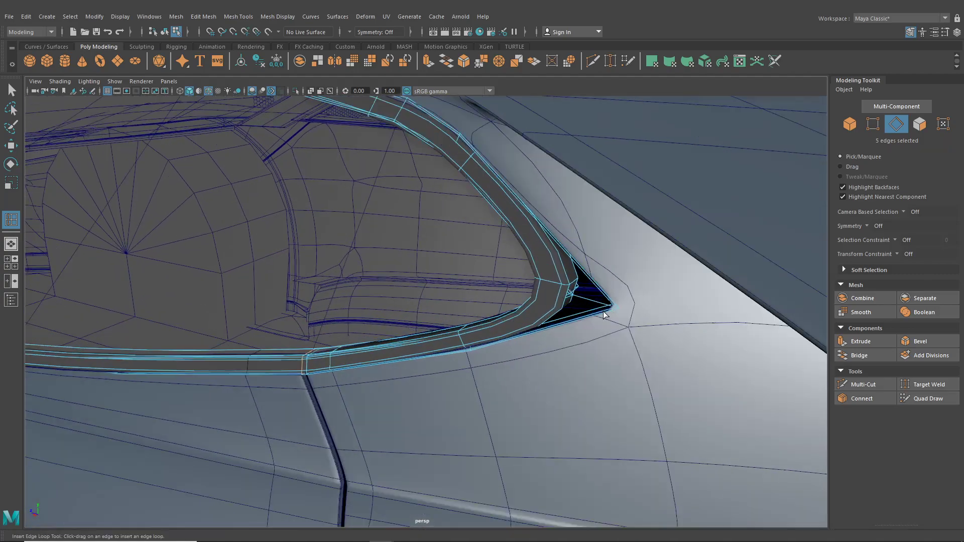
{"action": "left_click_drag", "start_coordinate": [611, 311], "coordinate": [617, 302]}
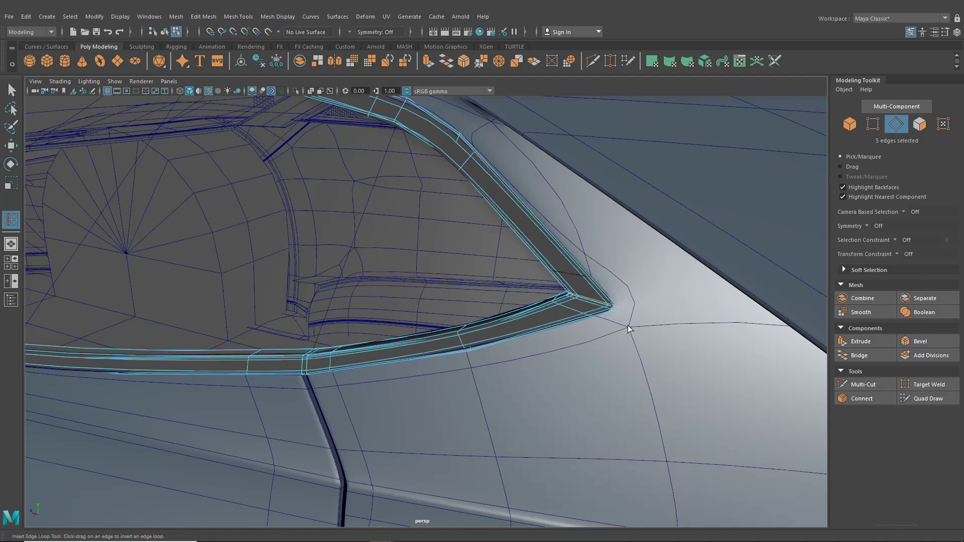
{"action": "right_click_drag", "start_coordinate": [630, 335], "coordinate": [604, 338], "text": "alt"}
{"action": "left_click_drag", "start_coordinate": [605, 338], "coordinate": [556, 298], "text": "alt"}
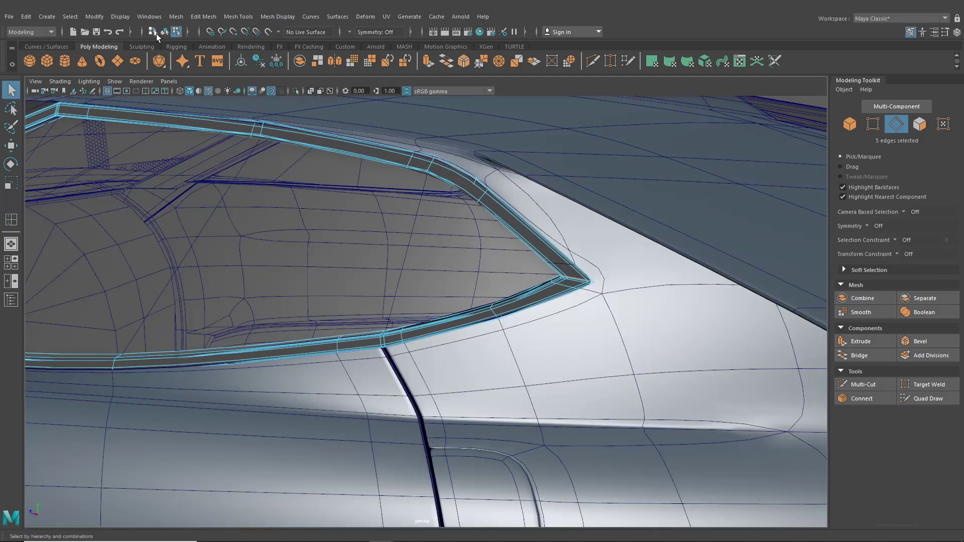
Return to object selection, deselect the window frame and turn off the wireframe overlay on the shaded model
{"action": "left_click", "coordinate": [165, 32]}
{"action": "left_click_drag", "start_coordinate": [297, 186], "coordinate": [360, 213], "text": "alt"}
{"action": "left_click", "coordinate": [405, 125]}
{"action": "left_click_drag", "start_coordinate": [405, 125], "coordinate": [473, 231], "text": "alt"}
{"action": "right_click_drag", "start_coordinate": [473, 227], "coordinate": [461, 252], "text": "alt"}
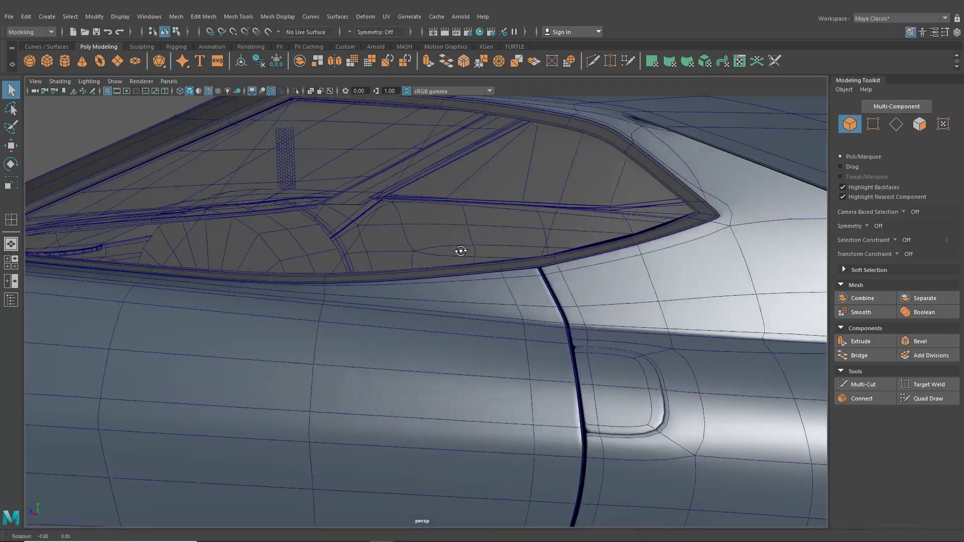
{"action": "left_click_drag", "start_coordinate": [461, 252], "coordinate": [588, 244], "text": "alt"}
{"action": "scroll", "coordinate": [532, 244], "scroll_direction": "down", "scroll_amount": 5}
{"action": "left_click", "coordinate": [206, 91]}
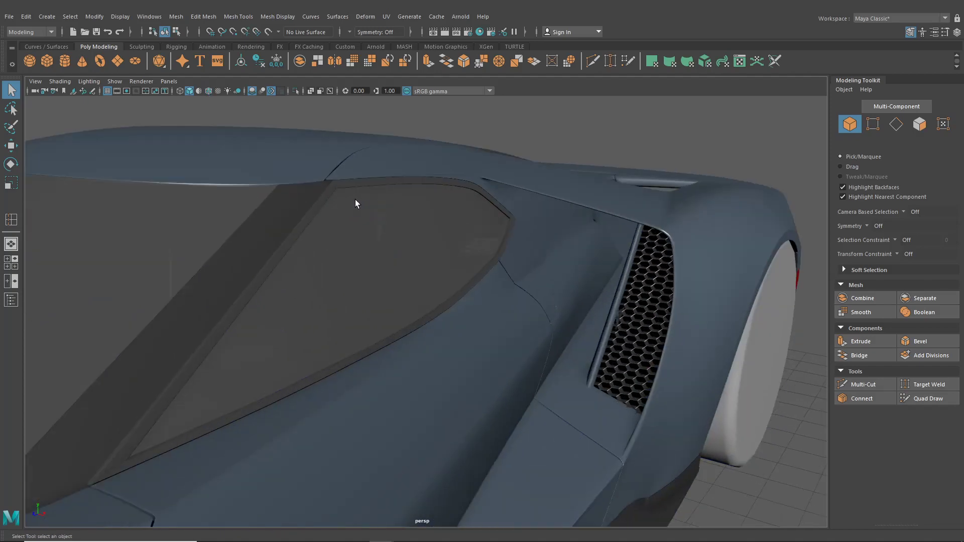
Select the vertices around the side window frame's rear corner and shift them slightly along X to fit the body
{"action": "mouse_move", "coordinate": [355, 205]}
{"action": "left_mouse_down", "text": "alt"}
{"action": "mouse_move", "coordinate": [224, 200]}
{"action": "mouse_move", "coordinate": [533, 228]}
{"action": "left_mouse_up", "text": "alt"}
{"action": "left_click", "coordinate": [532, 228]}
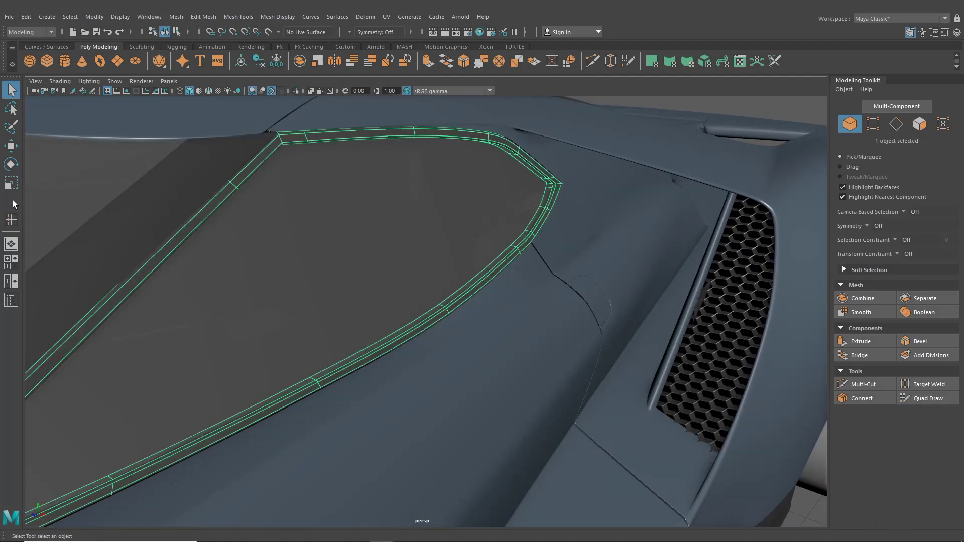
{"action": "left_click", "coordinate": [11, 146]}
{"action": "left_click_drag", "start_coordinate": [261, 236], "coordinate": [447, 188], "text": "alt"}
{"action": "right_click_drag", "start_coordinate": [447, 183], "coordinate": [409, 183]}
{"action": "left_click_drag", "start_coordinate": [429, 211], "coordinate": [469, 257], "text": "alt"}
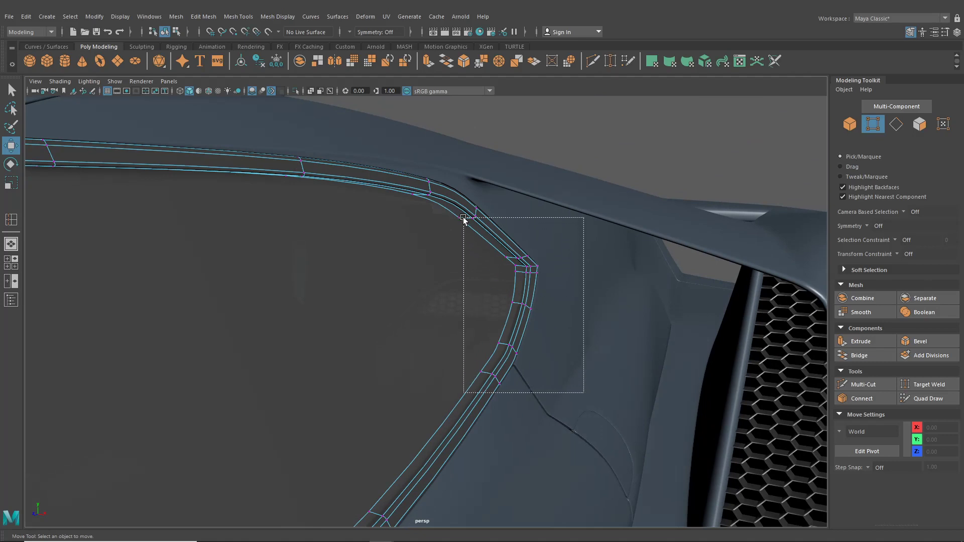
{"action": "left_click_drag", "start_coordinate": [398, 163], "coordinate": [398, 162]}
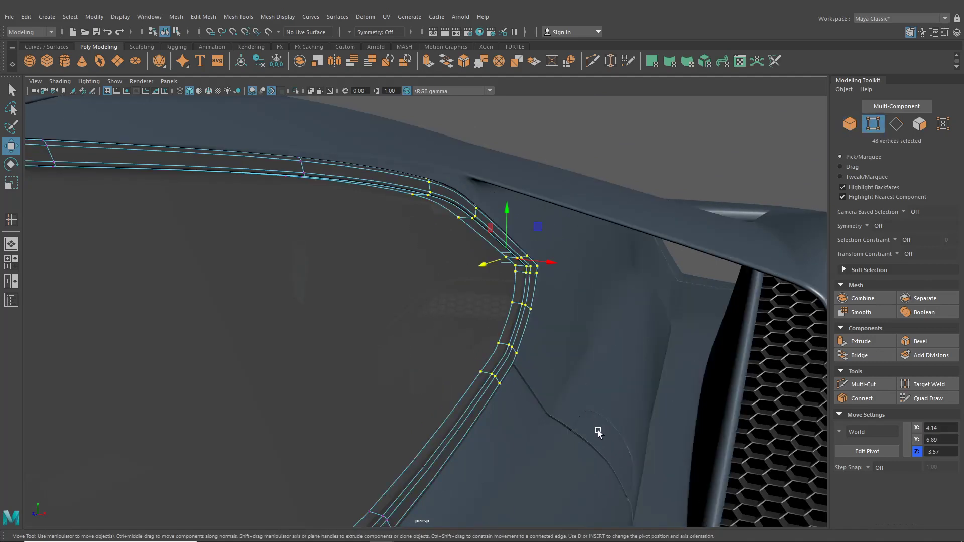
{"action": "left_click_drag", "start_coordinate": [590, 439], "coordinate": [417, 263]}
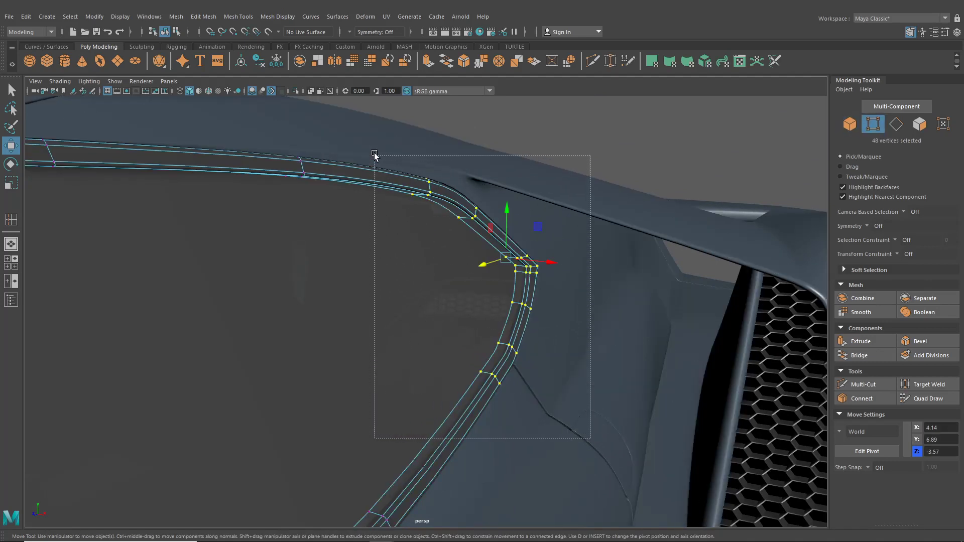
{"action": "left_click_drag", "start_coordinate": [374, 155], "coordinate": [375, 153]}
{"action": "scroll", "coordinate": [557, 289], "scroll_direction": "up", "scroll_amount": 2}
{"action": "left_click_drag", "start_coordinate": [570, 250], "coordinate": [568, 249]}
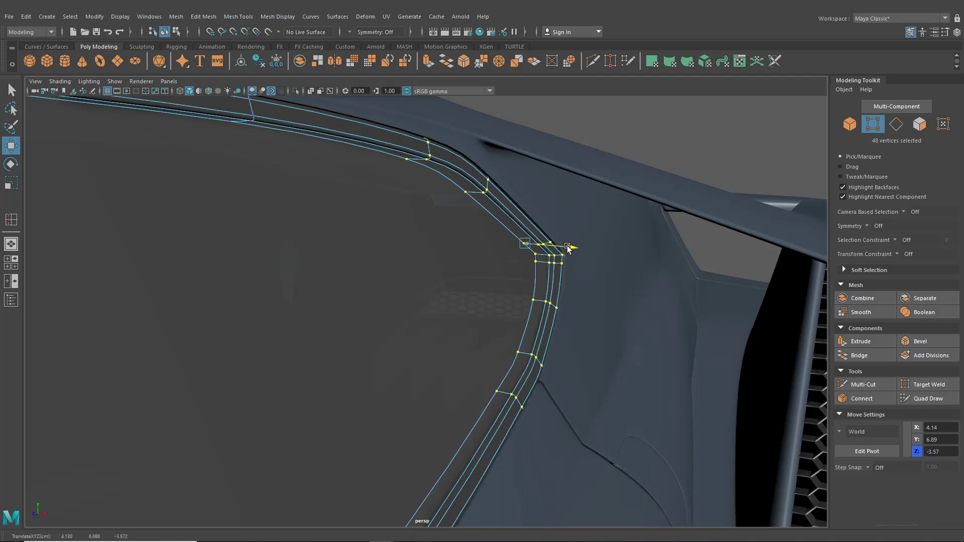
{"action": "left_click_drag", "start_coordinate": [539, 344], "coordinate": [562, 290], "text": "alt"}
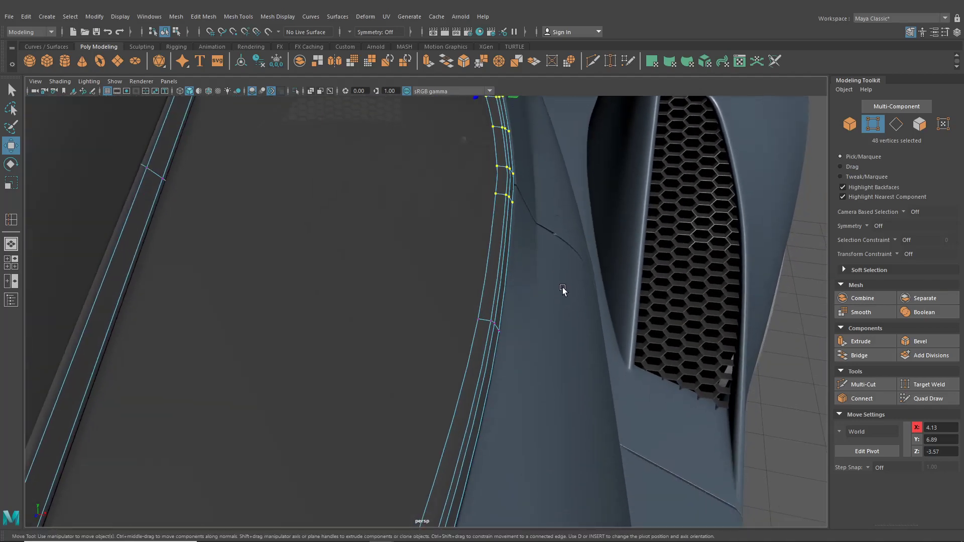
Adjust the vertex rows midway along the window frame's lower and upper sides to sit against the body
{"action": "left_click_drag", "start_coordinate": [542, 345], "coordinate": [461, 351]}
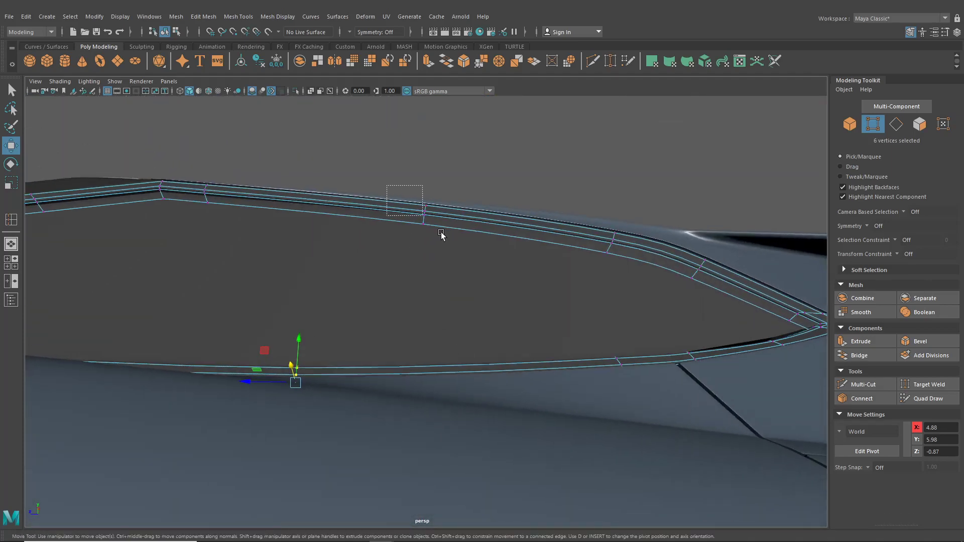
{"action": "left_click_drag", "start_coordinate": [441, 232], "coordinate": [443, 235]}
{"action": "scroll", "coordinate": [444, 241], "scroll_direction": "up", "scroll_amount": 2}
{"action": "middle_click_drag", "start_coordinate": [474, 298], "coordinate": [499, 440], "text": "alt"}
{"action": "scroll", "coordinate": [468, 345], "scroll_direction": "up", "scroll_amount": 2}
{"action": "left_click_drag", "start_coordinate": [481, 324], "coordinate": [504, 423]}
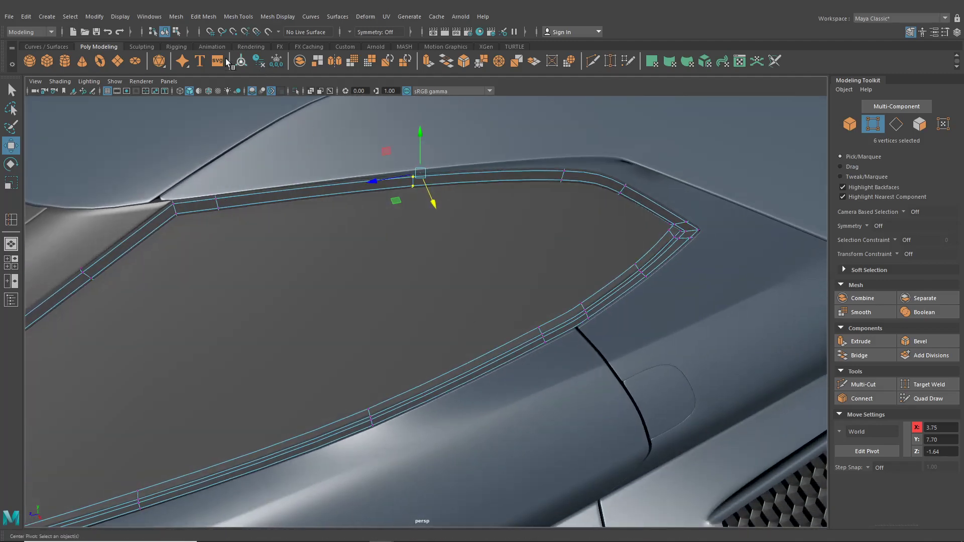
Return to object selection, deselect the window frame and examine its fit at the rear corner
{"action": "left_click", "coordinate": [165, 31]}
{"action": "scroll", "coordinate": [424, 244], "scroll_direction": "down", "scroll_amount": 4}
{"action": "left_click_drag", "start_coordinate": [424, 244], "coordinate": [541, 255], "text": "alt"}
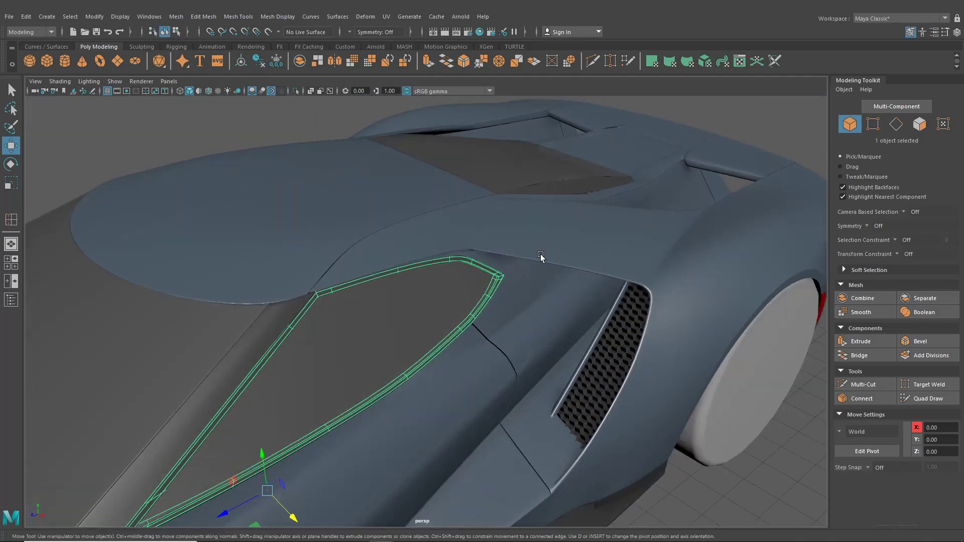
{"action": "left_click", "coordinate": [761, 124]}
{"action": "scroll", "coordinate": [629, 334], "scroll_direction": "up", "scroll_amount": 4}
{"action": "left_click_drag", "start_coordinate": [629, 334], "coordinate": [553, 350], "text": "alt"}
{"action": "scroll", "coordinate": [545, 301], "scroll_direction": "up", "scroll_amount": 1}
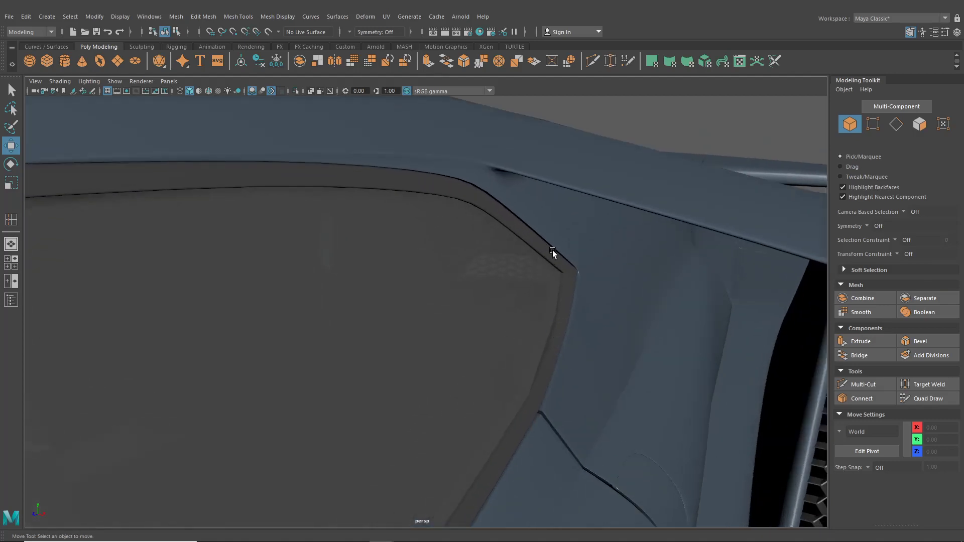
Move the side window glass's rear tip vertex sideways to seat it within the frame's pointed corner
{"action": "left_click_drag", "start_coordinate": [583, 398], "coordinate": [407, 321], "text": "alt"}
{"action": "left_click", "coordinate": [445, 327]}
{"action": "right_click_drag", "start_coordinate": [407, 321], "coordinate": [474, 301], "text": "alt"}
{"action": "right_click_drag", "start_coordinate": [476, 254], "coordinate": [430, 255]}
{"action": "middle_click_drag", "start_coordinate": [487, 310], "coordinate": [464, 276], "text": "alt"}
{"action": "right_click_drag", "start_coordinate": [464, 277], "coordinate": [501, 302], "text": "alt"}
{"action": "left_click_drag", "start_coordinate": [501, 302], "coordinate": [518, 316]}
{"action": "key", "text": "ctrl+z"}
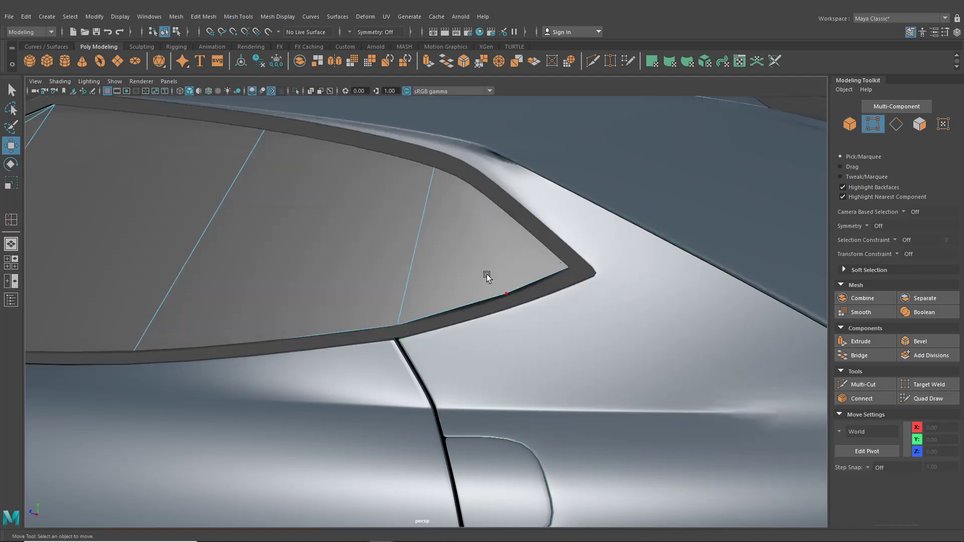
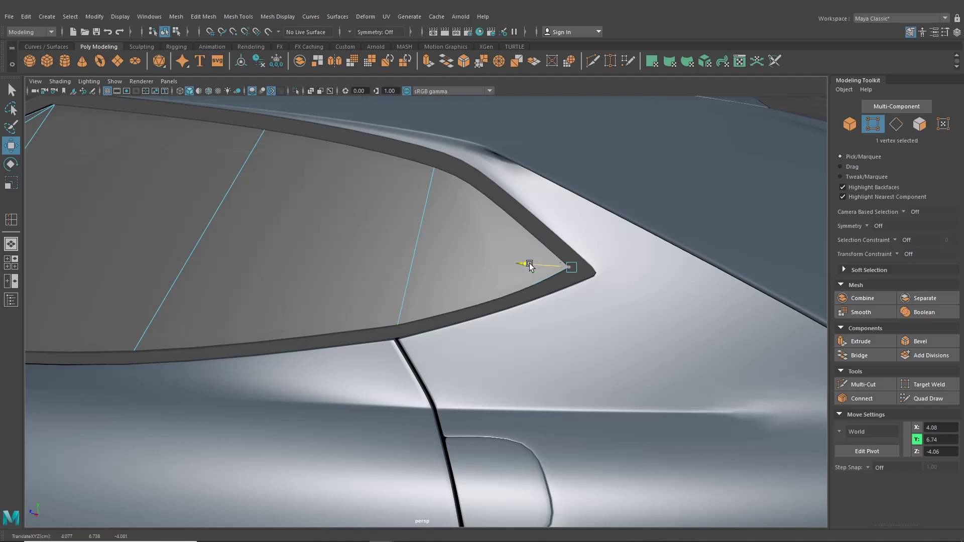
{"action": "left_click_drag", "start_coordinate": [530, 266], "coordinate": [599, 351], "text": "alt"}
Extrude the complete border edge loop of the side window glass to add an edge rim
{"action": "right_click_drag", "start_coordinate": [437, 229], "coordinate": [425, 186]}
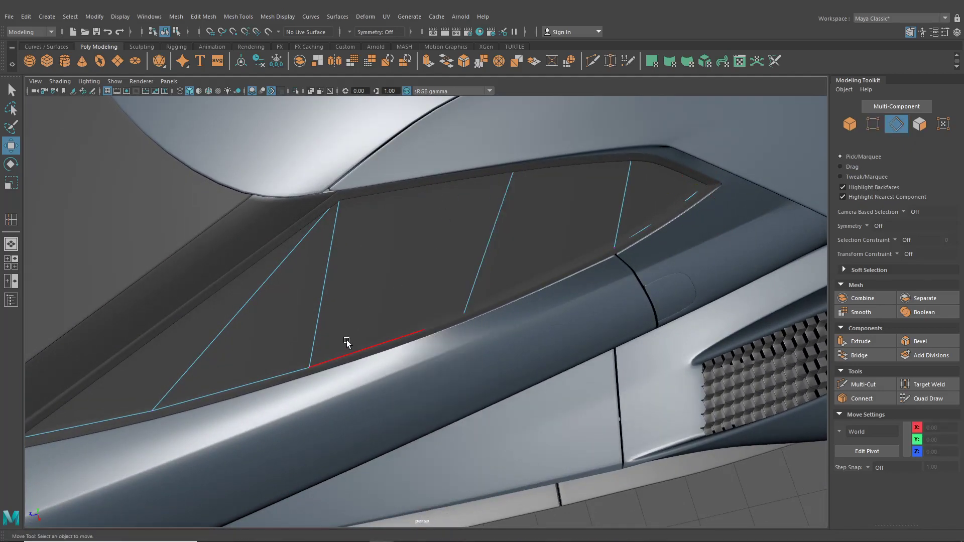
{"action": "double_click", "coordinate": [351, 344]}
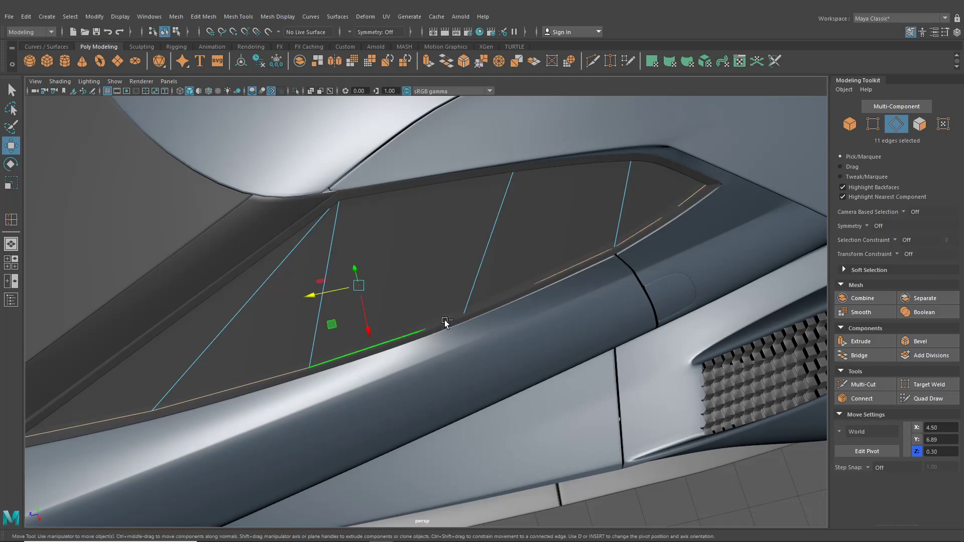
{"action": "key", "text": "ctrl+e"}
{"action": "left_click_drag", "start_coordinate": [227, 266], "coordinate": [387, 345], "text": "alt"}
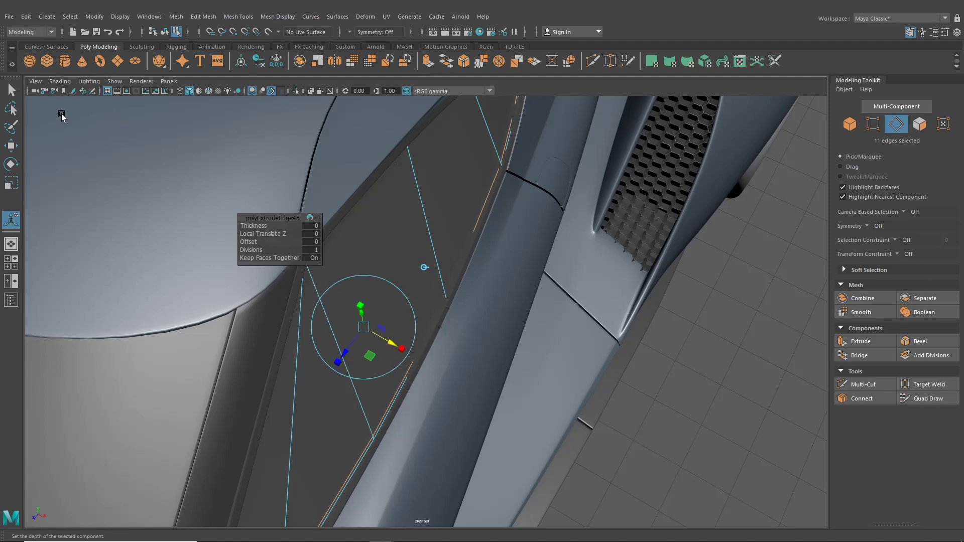
{"action": "key", "text": "q"}
Preview the side window glass smoothed in object mode, and switch it back to its unsmoothed display
{"action": "left_click_drag", "start_coordinate": [423, 224], "coordinate": [333, 206], "text": "alt"}
{"action": "key", "text": "3"}
{"action": "scroll", "coordinate": [532, 316], "scroll_direction": "down", "scroll_amount": 3}
{"action": "middle_click_drag", "start_coordinate": [532, 315], "coordinate": [528, 281], "text": "alt"}
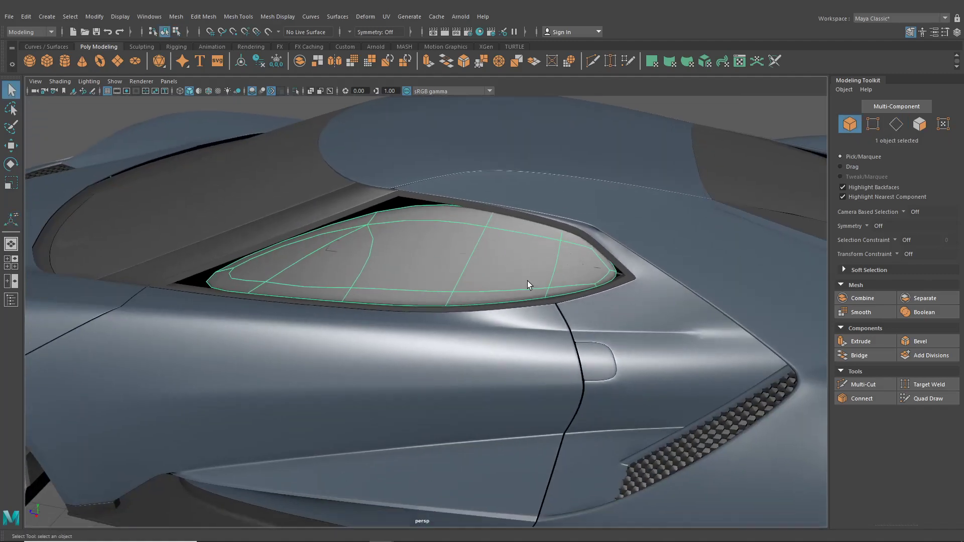
{"action": "left_click_drag", "start_coordinate": [451, 256], "coordinate": [427, 253], "text": "alt"}
{"action": "left_click", "coordinate": [425, 252]}
{"action": "key", "text": "1"}
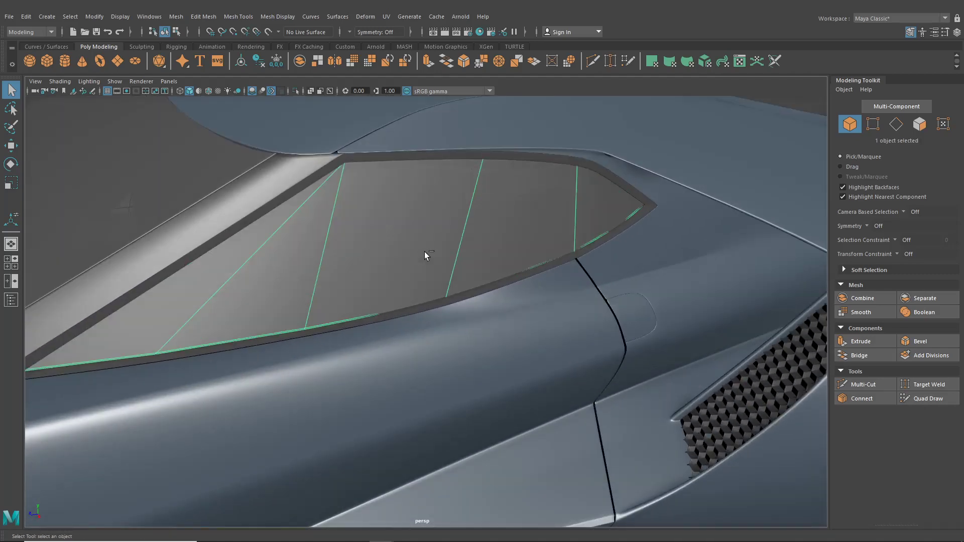
Switch the side window glass to edge editing near its lower border
{"action": "right_click_drag", "start_coordinate": [424, 252], "coordinate": [440, 276], "text": "alt"}
{"action": "left_click_drag", "start_coordinate": [440, 277], "coordinate": [447, 283], "text": "alt"}
{"action": "key", "text": "F10"}
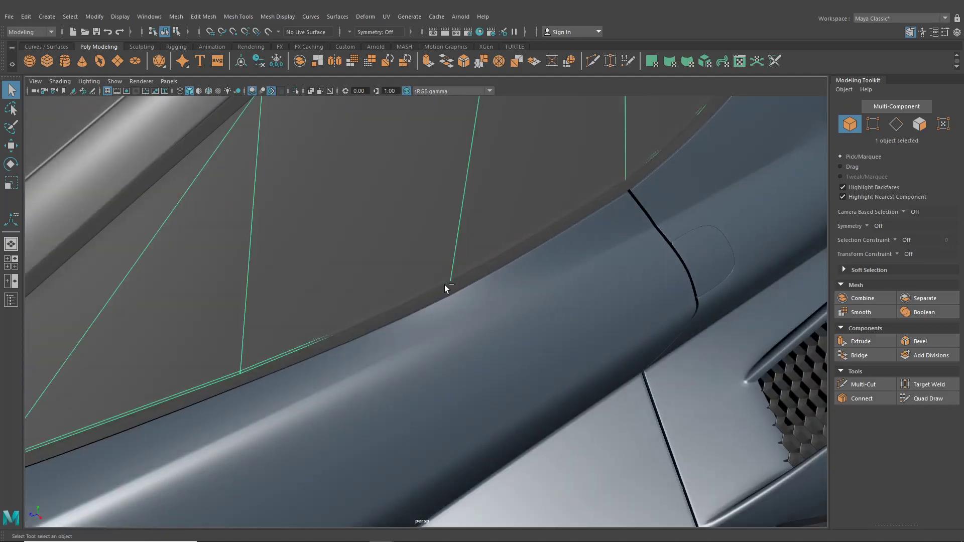
Examine the side window glass and its fit against the frame, in both smoothed and unsmoothed display
{"action": "double_click", "coordinate": [445, 285]}
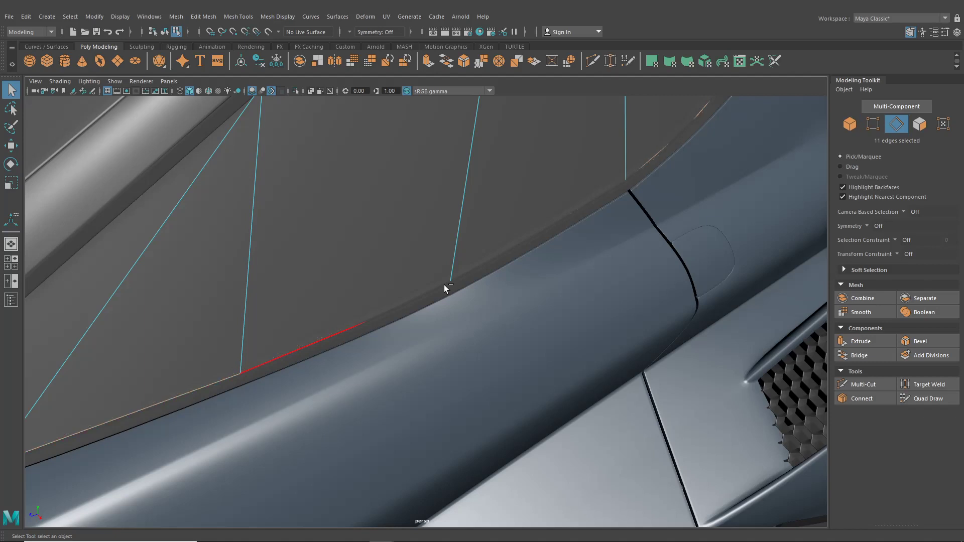
{"action": "left_click", "coordinate": [164, 31]}
{"action": "scroll", "coordinate": [364, 248], "scroll_direction": "down", "scroll_amount": 6}
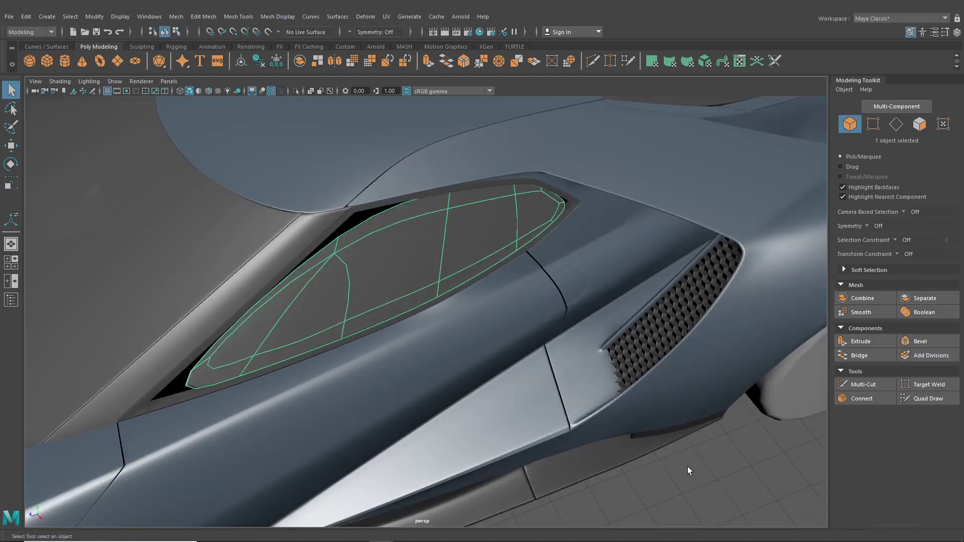
{"action": "left_click_drag", "start_coordinate": [689, 466], "coordinate": [463, 338], "text": "alt"}
{"action": "scroll", "coordinate": [411, 249], "scroll_direction": "up", "scroll_amount": 2}
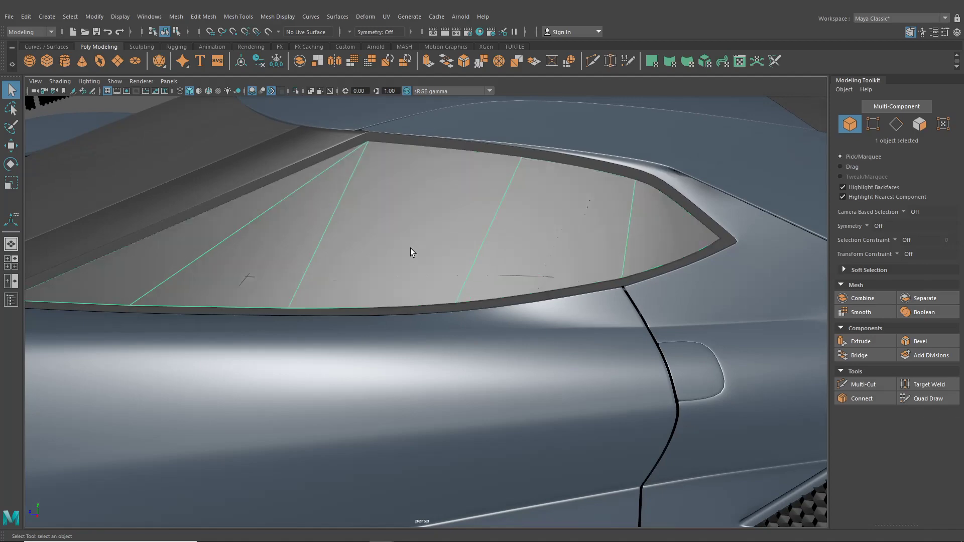
{"action": "left_click_drag", "start_coordinate": [411, 249], "coordinate": [443, 264], "text": "alt"}
{"action": "scroll", "coordinate": [465, 190], "scroll_direction": "down", "scroll_amount": 2}
{"action": "scroll", "coordinate": [451, 306], "scroll_direction": "down", "scroll_amount": 3}
{"action": "left_click_drag", "start_coordinate": [451, 305], "coordinate": [499, 253], "text": "alt"}
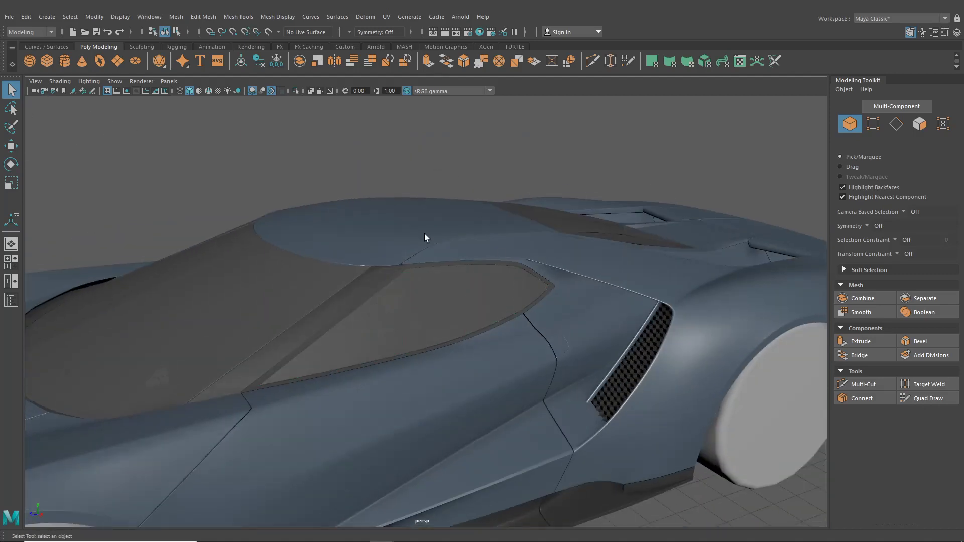
{"action": "left_click_drag", "start_coordinate": [424, 234], "coordinate": [461, 286], "text": "alt"}
{"action": "left_click", "coordinate": [460, 286]}
{"action": "left_click_drag", "start_coordinate": [411, 289], "coordinate": [452, 376], "text": "alt"}
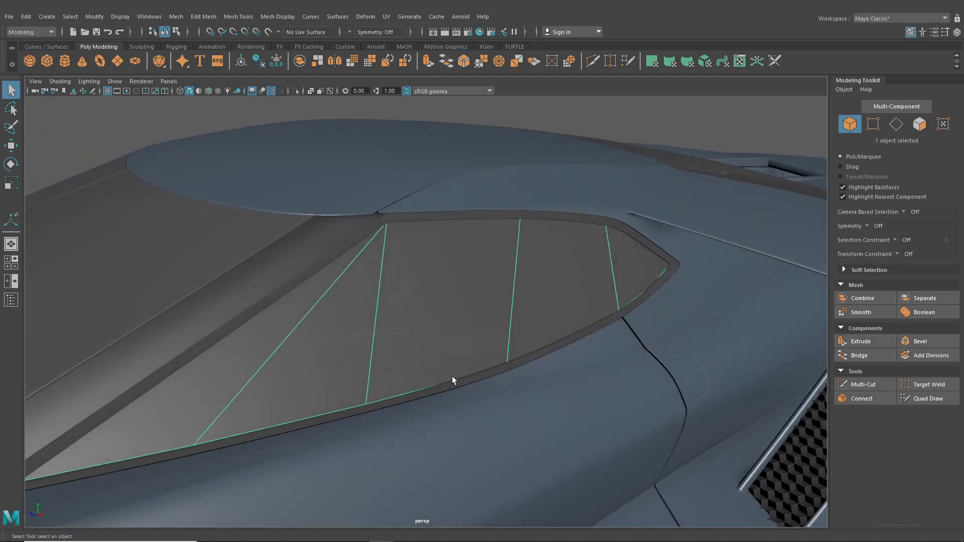
{"action": "left_click_drag", "start_coordinate": [455, 252], "coordinate": [424, 271], "text": "alt"}
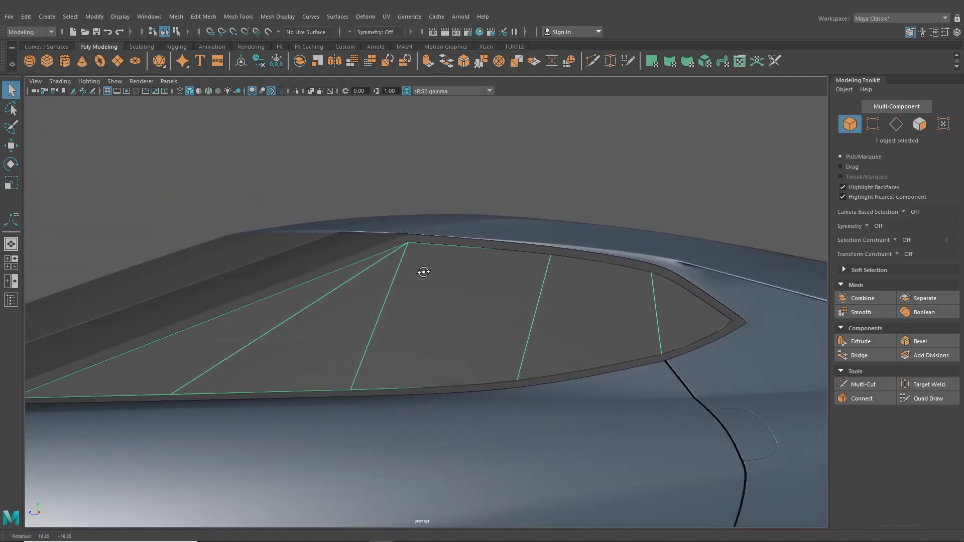
Cut an edge from the glass's lower border vertex to a new point on the upper border, and delete the adjacent diagonal meeting the front upper corner
{"action": "left_click", "coordinate": [593, 61]}
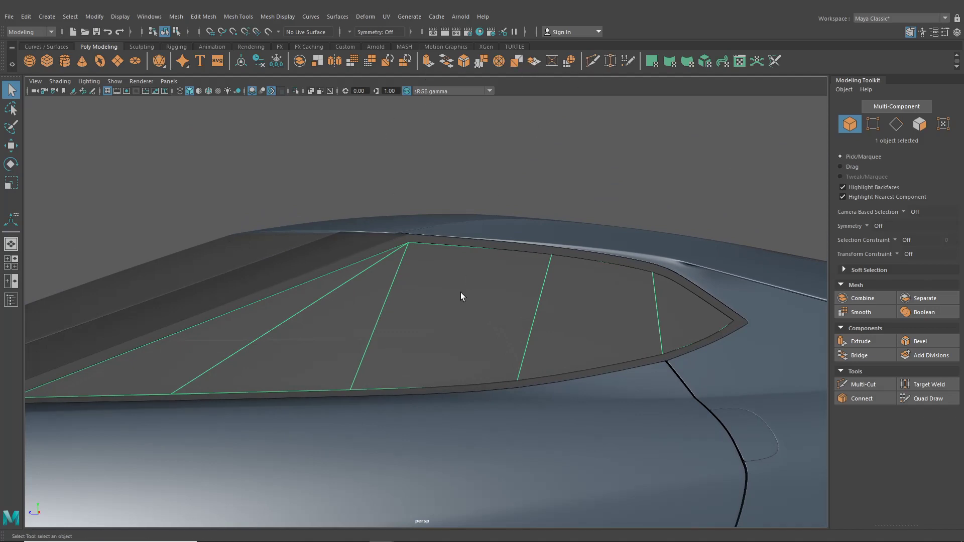
{"action": "scroll", "coordinate": [460, 292], "scroll_direction": "up", "scroll_amount": 3}
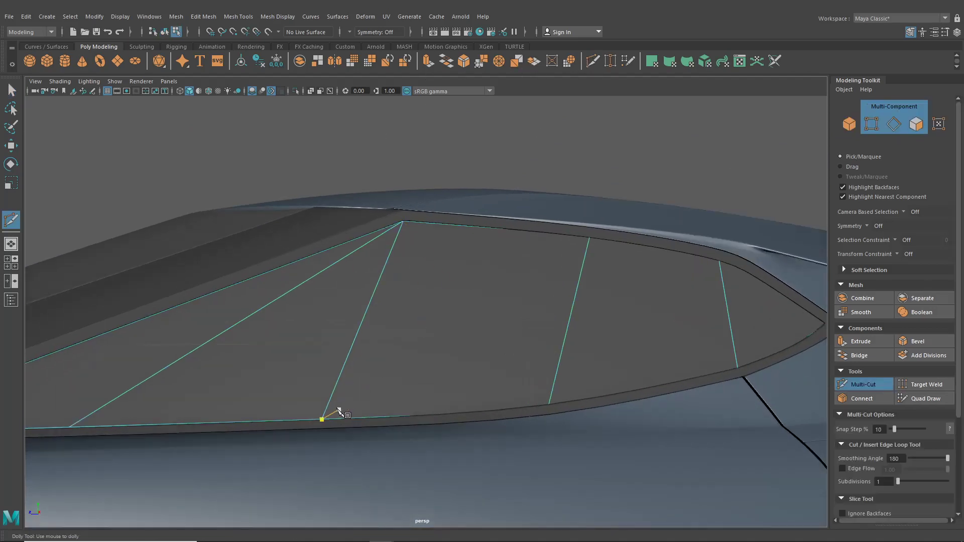
{"action": "left_click", "coordinate": [448, 225]}
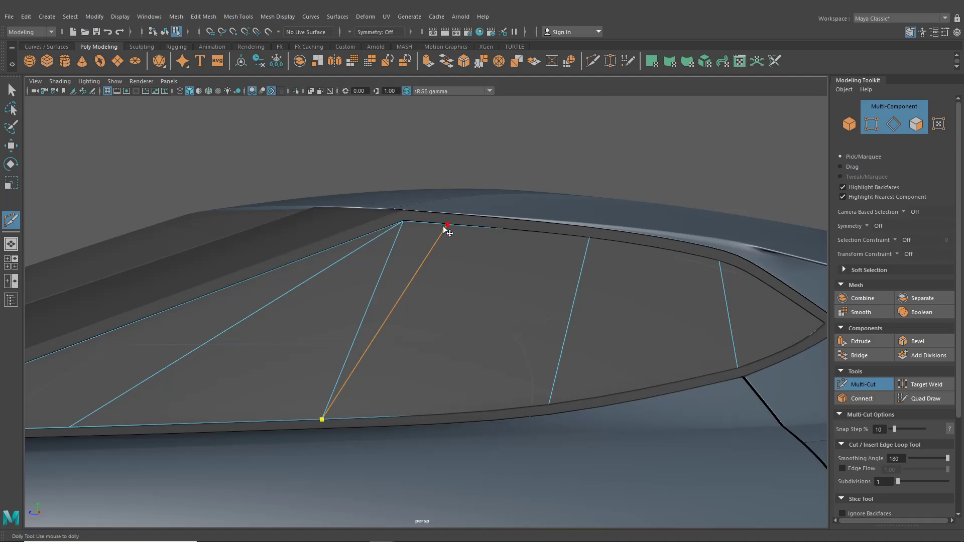
{"action": "left_click", "coordinate": [19, 88]}
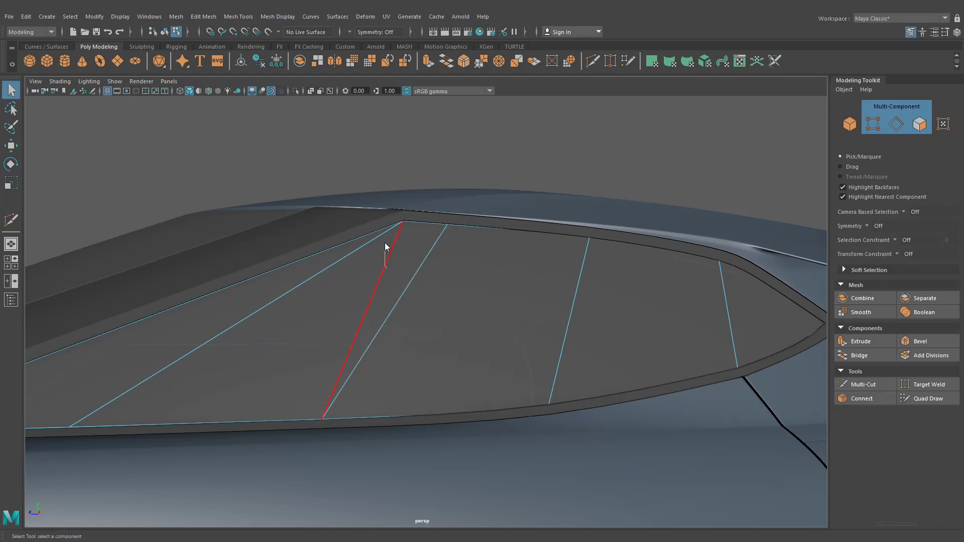
{"action": "right_click_drag", "start_coordinate": [389, 254], "coordinate": [390, 250]}
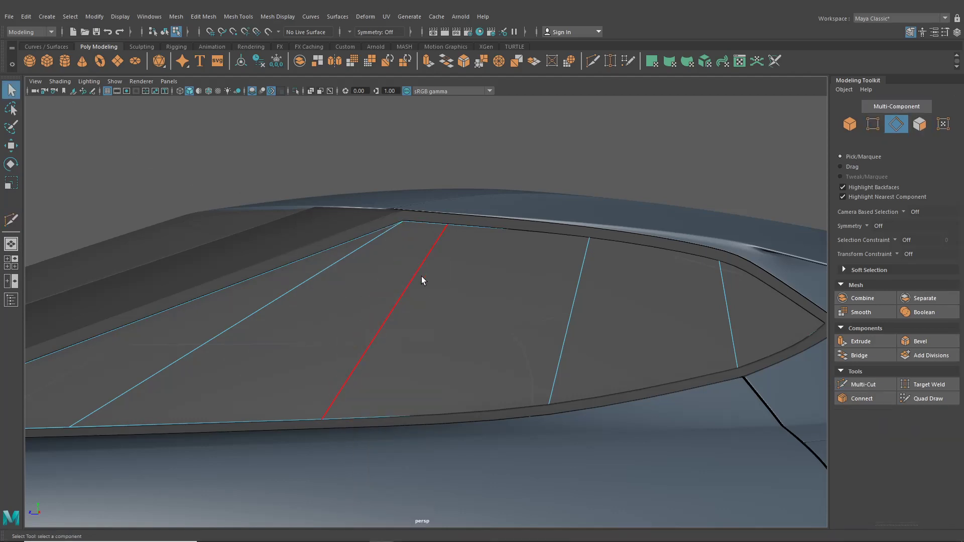
Isolate the side window glass, connect the upper and lower border vertices nearest its rear tip with a Multi-Cut edge, and show the whole car again
{"action": "left_click_drag", "start_coordinate": [421, 276], "coordinate": [411, 312], "text": "alt"}
{"action": "middle_click_drag", "start_coordinate": [412, 311], "coordinate": [335, 291], "text": "alt"}
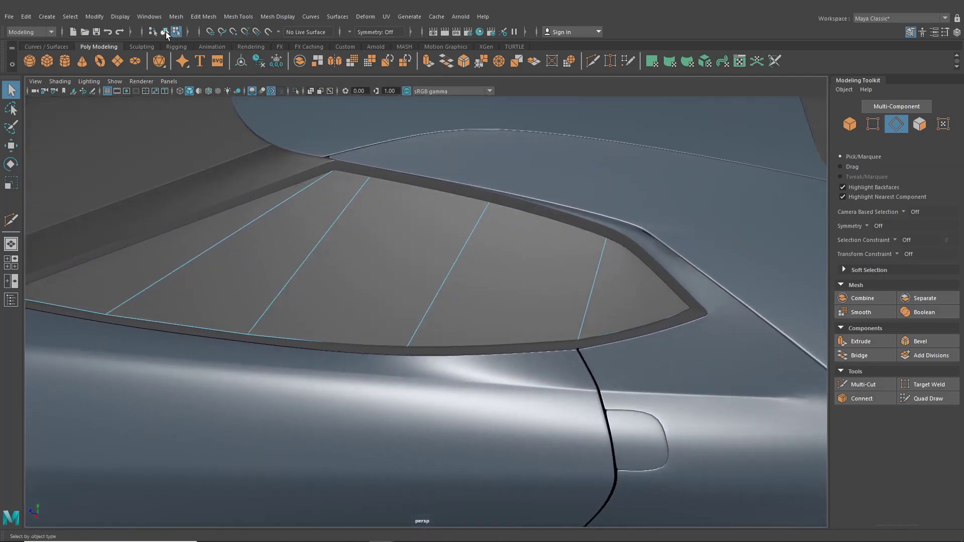
{"action": "left_click", "coordinate": [165, 31]}
{"action": "left_click", "coordinate": [295, 91]}
{"action": "right_click_drag", "start_coordinate": [477, 246], "coordinate": [433, 246]}
{"action": "middle_click_drag", "start_coordinate": [579, 310], "coordinate": [422, 293], "text": "alt"}
{"action": "right_click_drag", "start_coordinate": [421, 293], "coordinate": [485, 260], "text": "alt"}
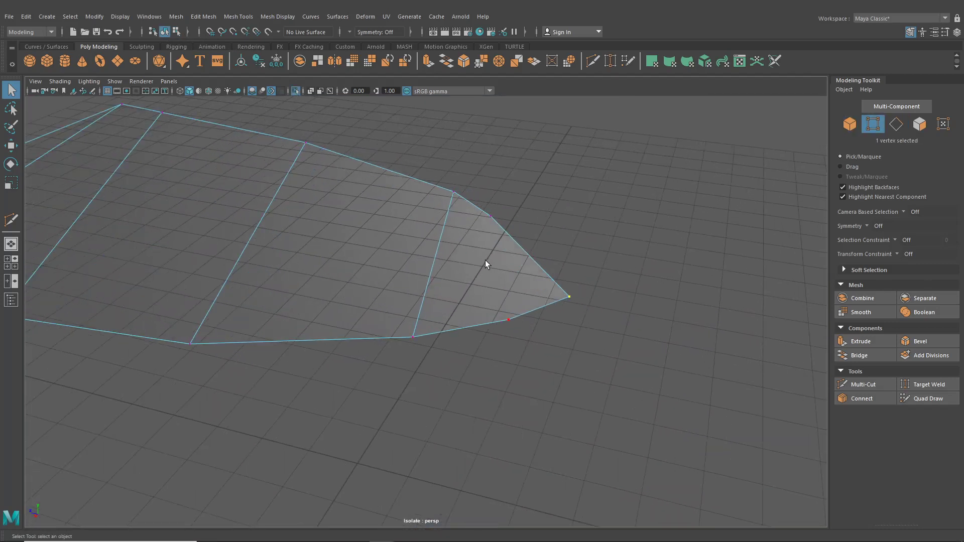
{"action": "left_click", "coordinate": [594, 62]}
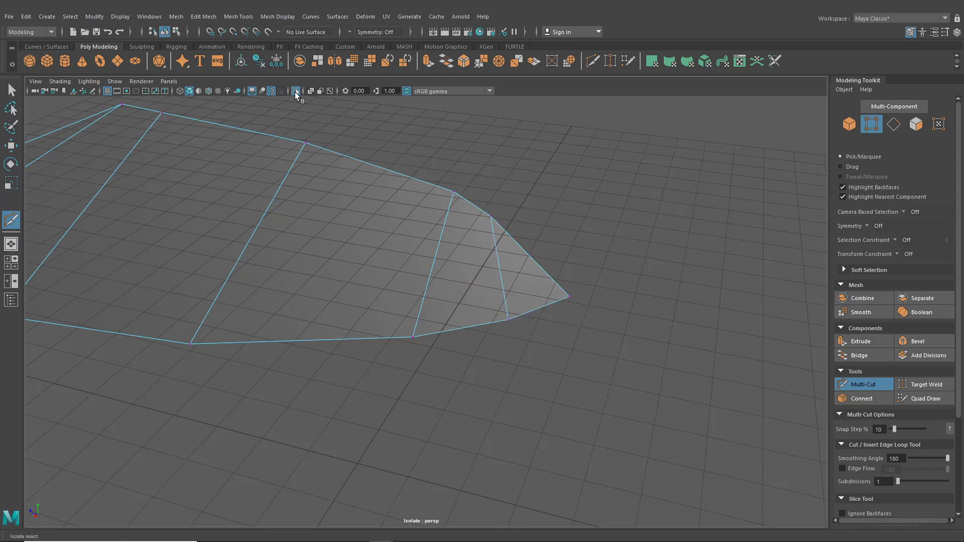
{"action": "left_click", "coordinate": [295, 91]}
Try Multi-Cut edges at the glass's rear pillar, from its lower border to a new point on the upper border, following the side-view blueprint
{"action": "left_click_drag", "start_coordinate": [433, 242], "coordinate": [456, 255], "text": "alt"}
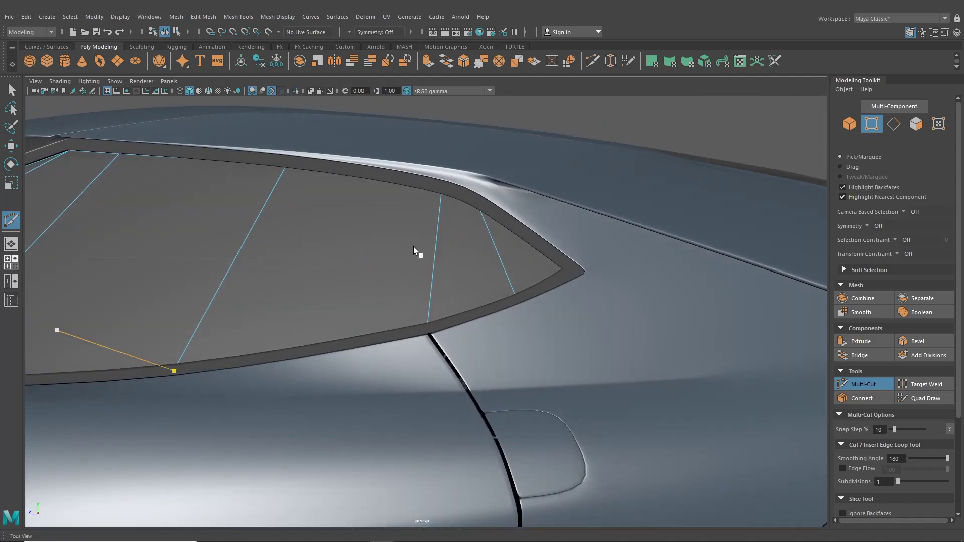
{"action": "key", "text": "space"}
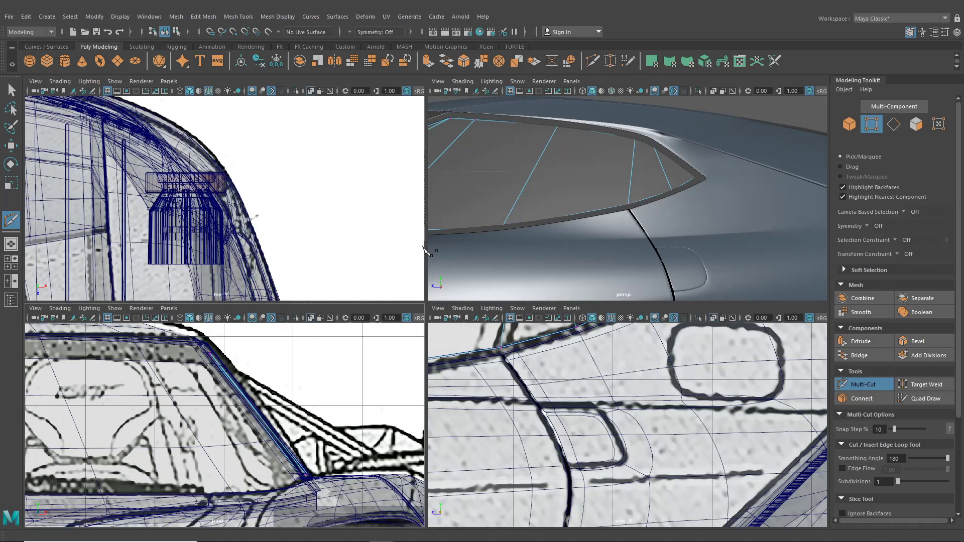
{"action": "middle_click_drag", "start_coordinate": [533, 380], "coordinate": [556, 427], "text": "alt"}
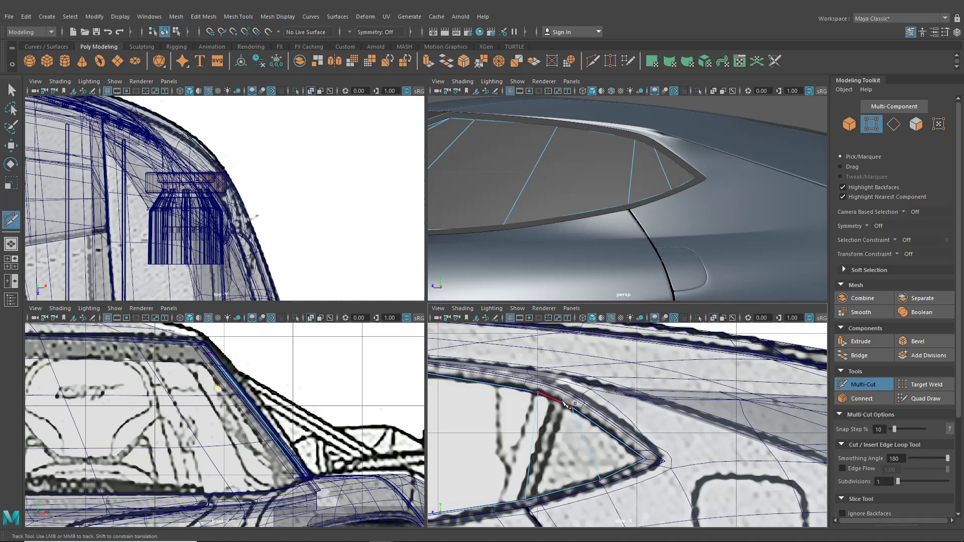
{"action": "key", "text": "space"}
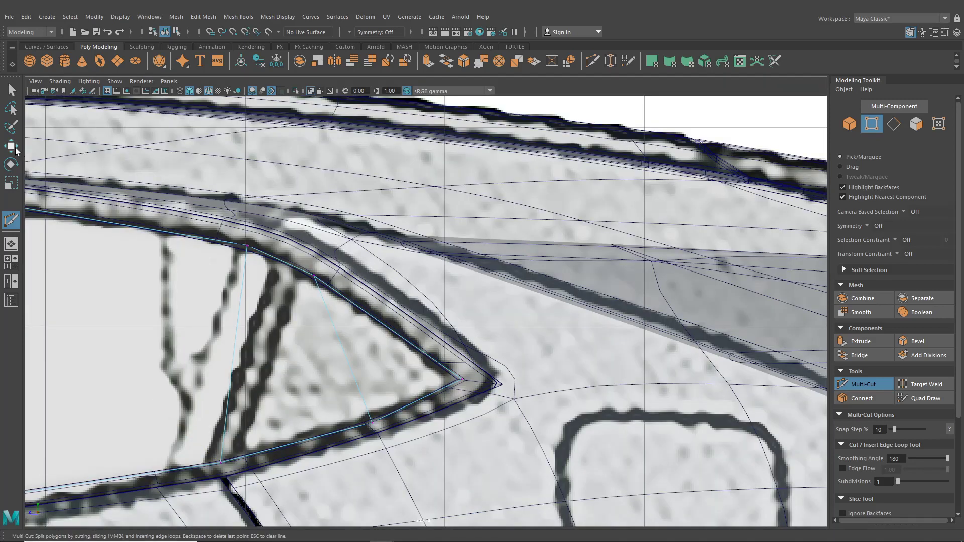
{"action": "left_click", "coordinate": [11, 127]}
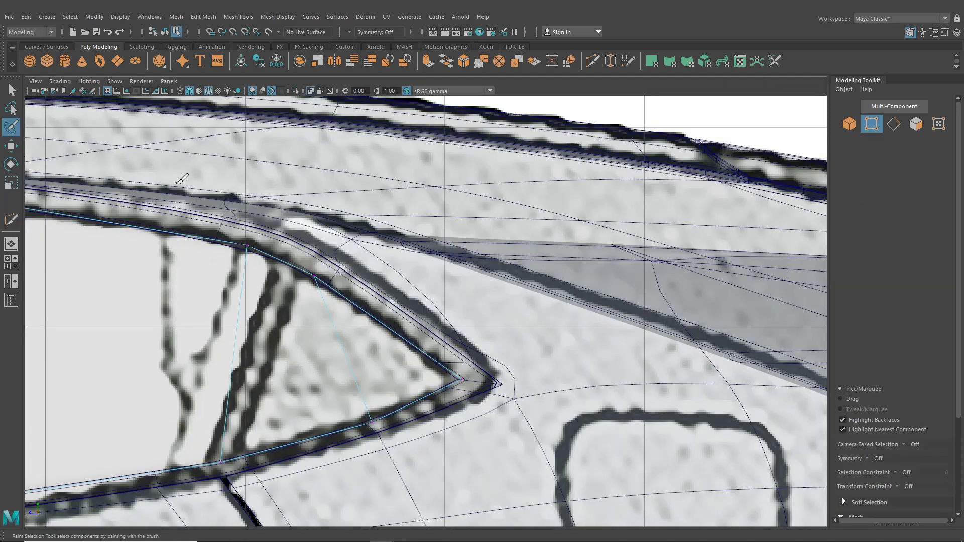
{"action": "left_click", "coordinate": [591, 60]}
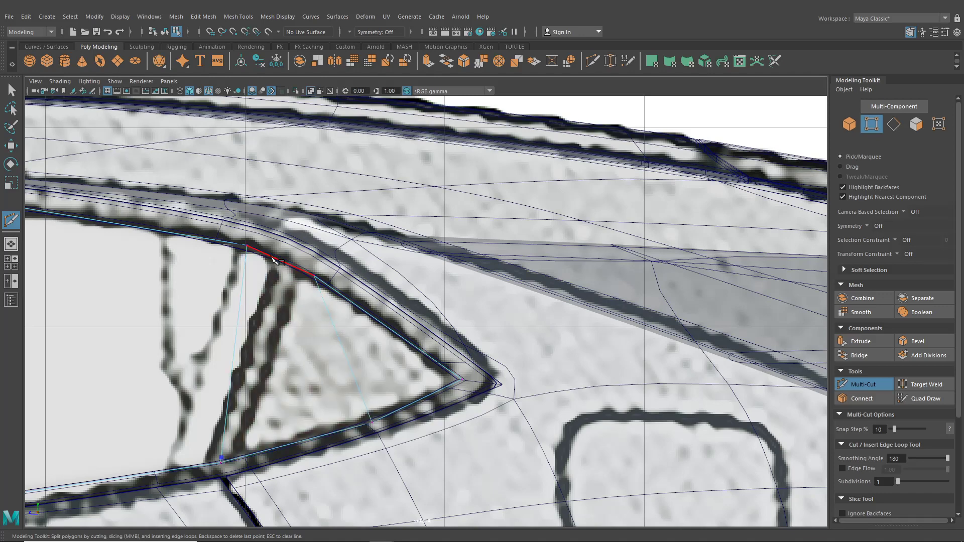
{"action": "left_click", "coordinate": [273, 257]}
{"action": "left_click", "coordinate": [11, 244]}
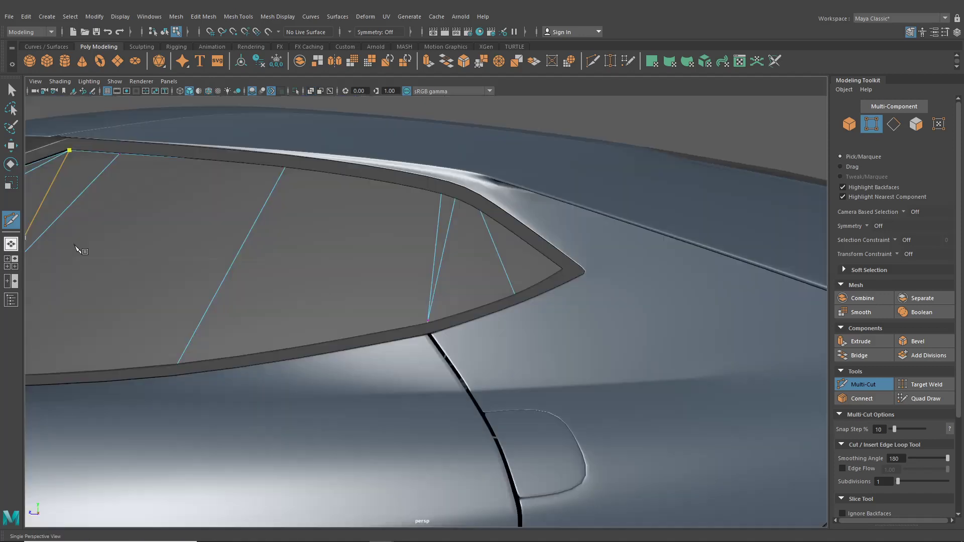
{"action": "left_click_drag", "start_coordinate": [295, 286], "coordinate": [261, 299], "text": "alt"}
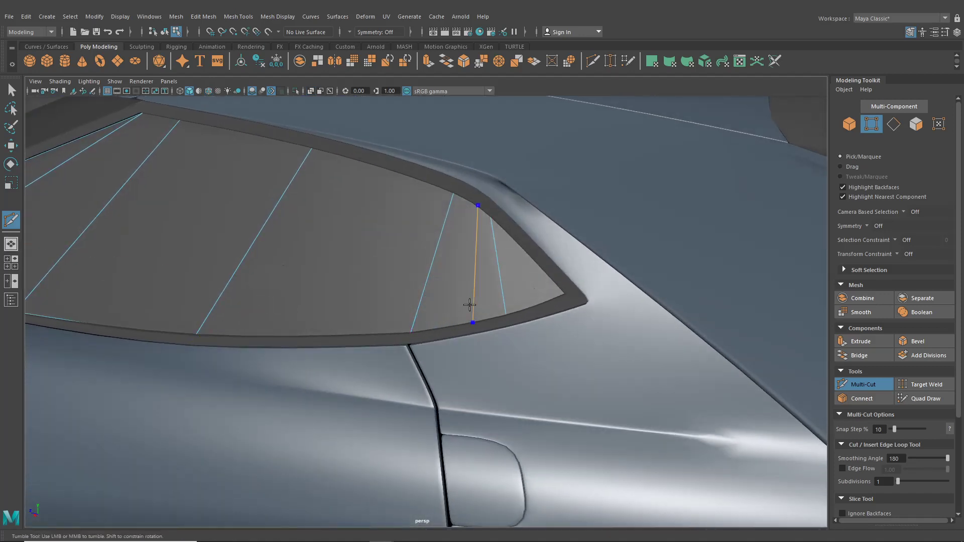
{"action": "left_click_drag", "start_coordinate": [355, 258], "coordinate": [367, 235], "text": "alt"}
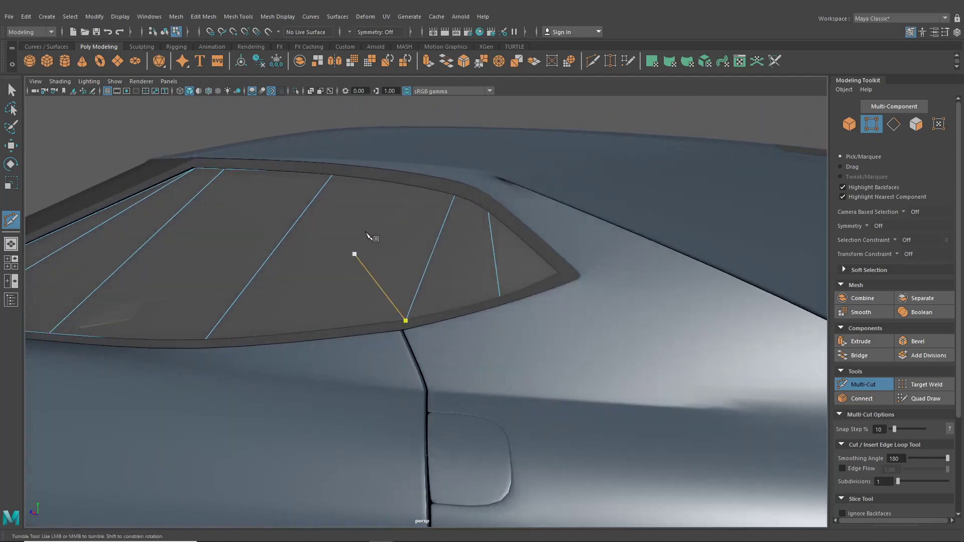
Start a Multi-Cut line along the glass's upper border, from the front upper corner across the first two crossing edges
{"action": "middle_click_drag", "start_coordinate": [368, 235], "coordinate": [409, 280], "text": "alt"}
{"action": "left_click_drag", "start_coordinate": [285, 227], "coordinate": [327, 272], "text": "alt"}
{"action": "left_click_drag", "start_coordinate": [392, 314], "coordinate": [447, 379], "text": "alt"}
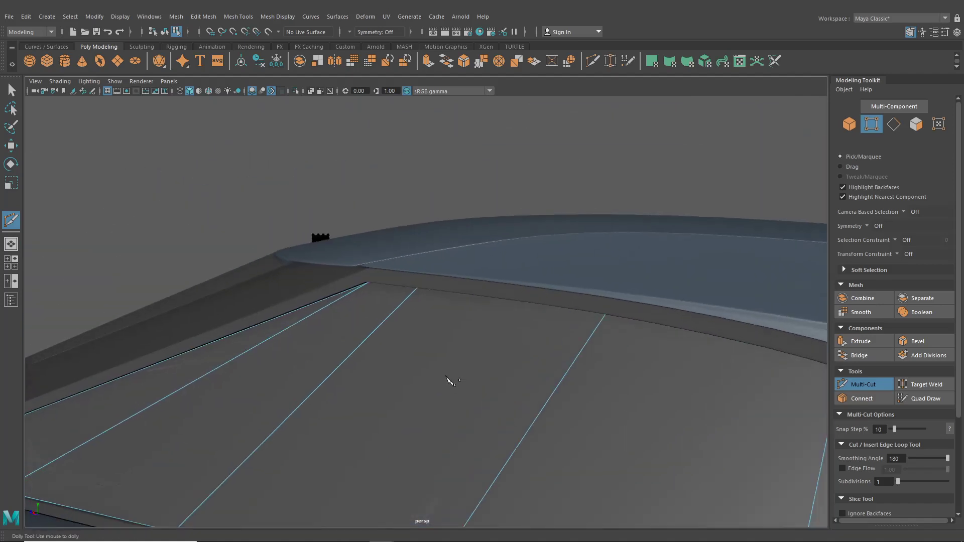
{"action": "scroll", "coordinate": [448, 379], "scroll_direction": "up", "scroll_amount": 4}
{"action": "left_click_drag", "start_coordinate": [394, 342], "coordinate": [345, 339], "text": "alt"}
{"action": "middle_click_drag", "start_coordinate": [346, 339], "coordinate": [505, 366], "text": "alt"}
{"action": "scroll", "coordinate": [327, 357], "scroll_direction": "up", "scroll_amount": 4}
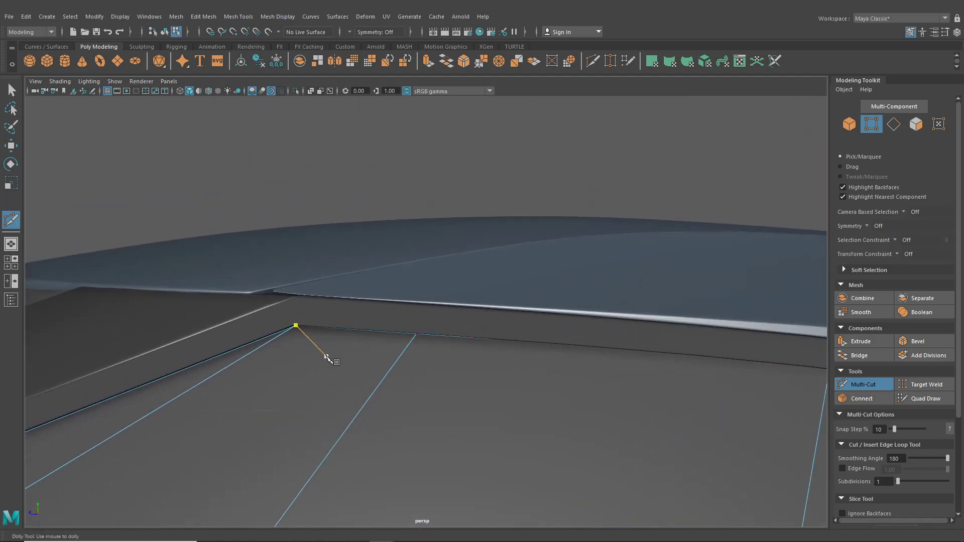
{"action": "right_click", "coordinate": [241, 335]}
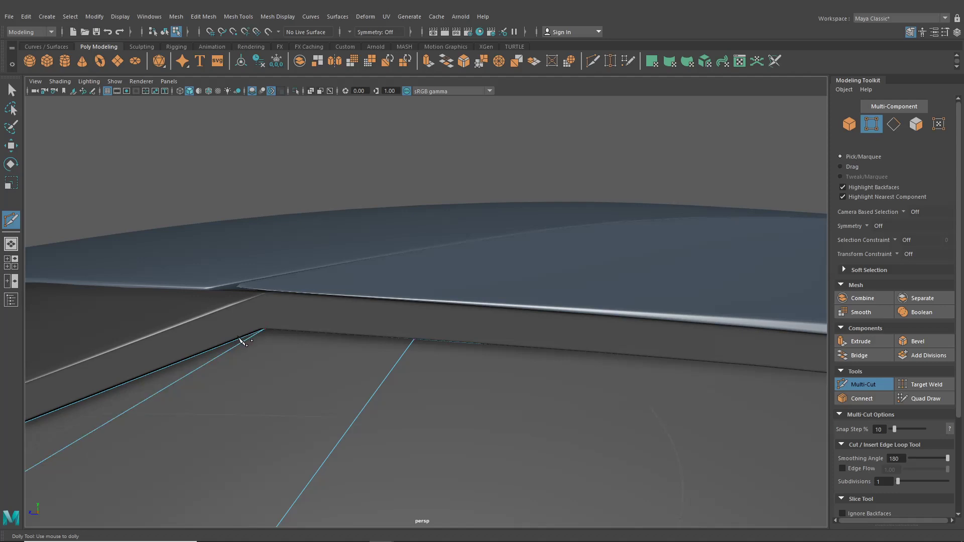
{"action": "middle_click_drag", "start_coordinate": [262, 338], "coordinate": [544, 370], "text": "alt"}
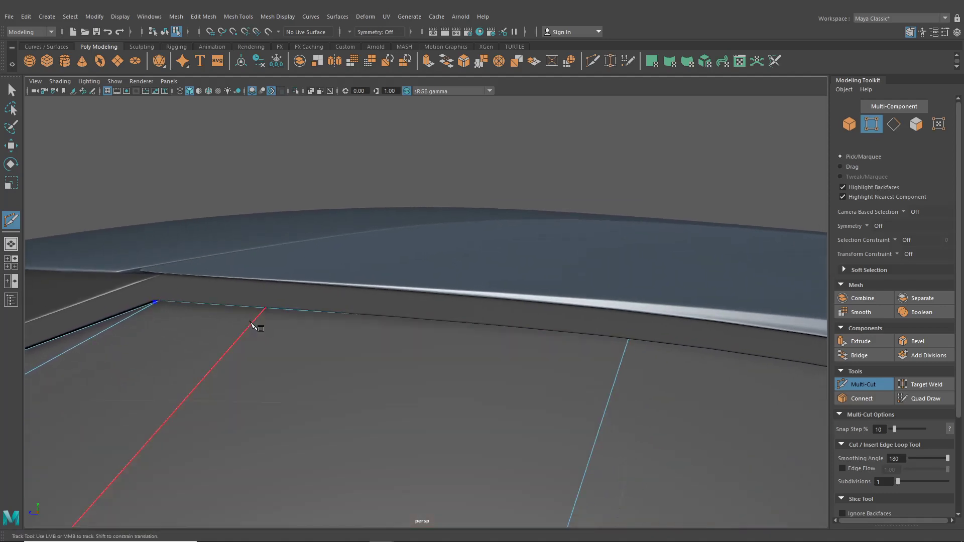
{"action": "left_click", "coordinate": [156, 301]}
{"action": "left_click", "coordinate": [265, 309]}
{"action": "left_click", "coordinate": [629, 338]}
Continue the upper-border cut across the two rear crossing edges to a point near the glass's rear tip, and complete it
{"action": "right_click_drag", "start_coordinate": [648, 346], "coordinate": [653, 411], "text": "alt"}
{"action": "middle_click_drag", "start_coordinate": [653, 412], "coordinate": [372, 363], "text": "alt"}
{"action": "left_click_drag", "start_coordinate": [560, 336], "coordinate": [561, 327]}
{"action": "left_click", "coordinate": [558, 327]}
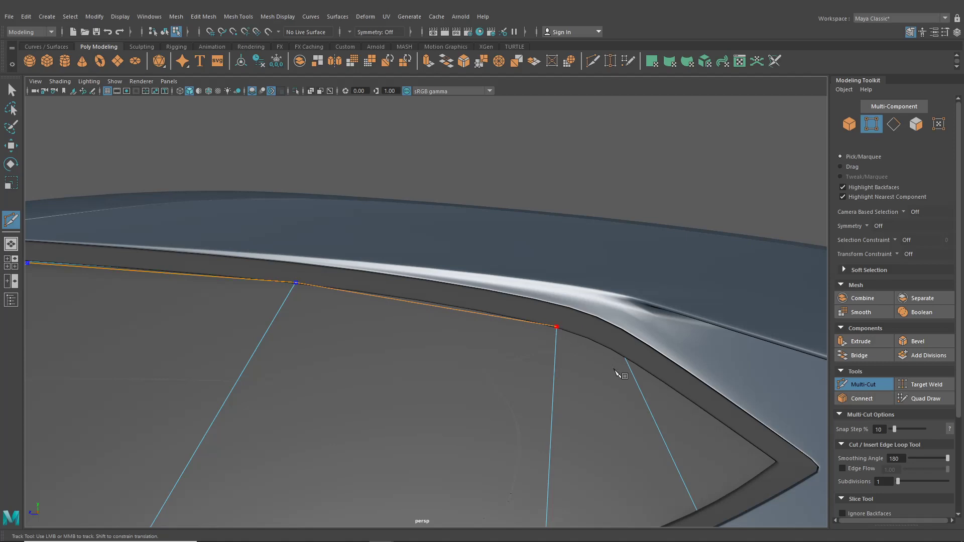
{"action": "left_click", "coordinate": [625, 357]}
{"action": "middle_click_drag", "start_coordinate": [630, 360], "coordinate": [514, 316], "text": "alt"}
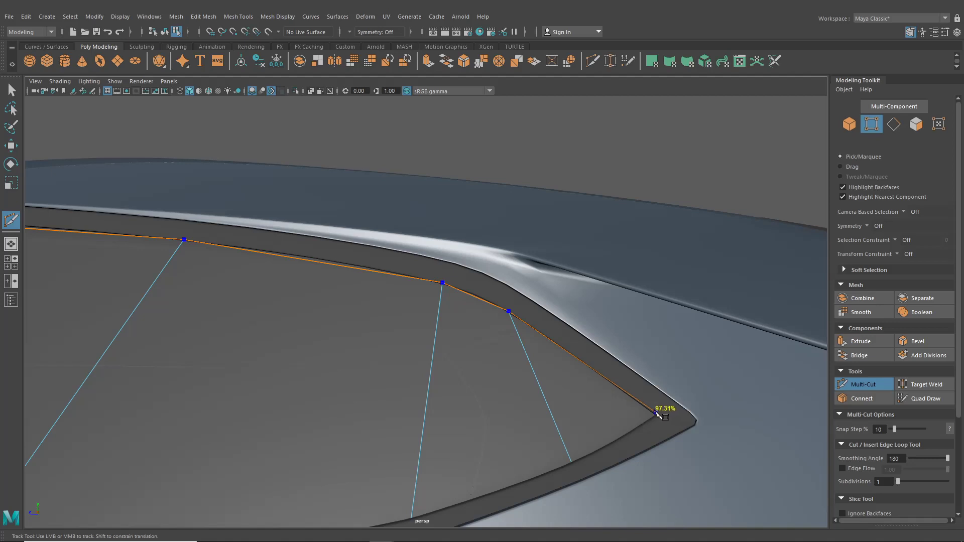
{"action": "left_click", "coordinate": [657, 415]}
{"action": "left_click", "coordinate": [11, 89]}
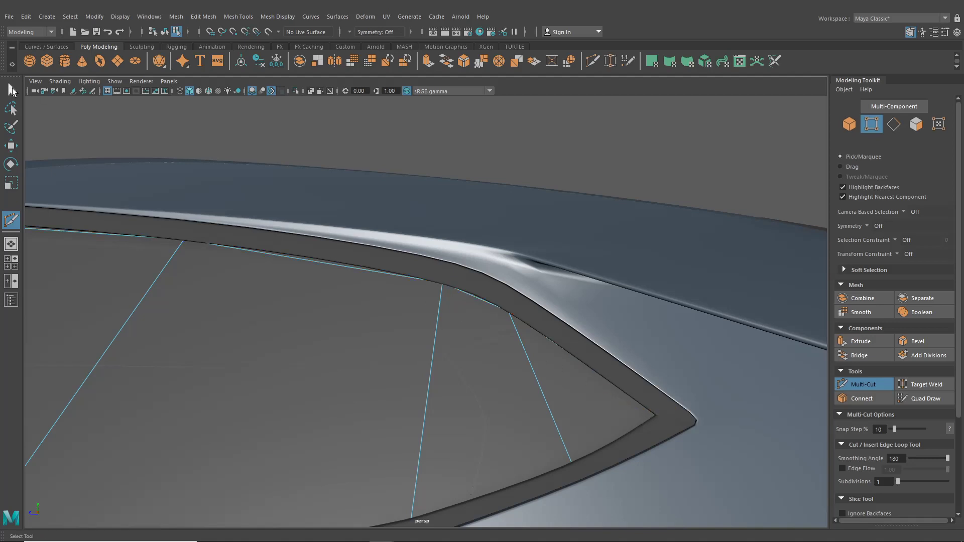
Preview the side window glass smoothed, isolate it, and return it to unsmoothed display
{"action": "left_click", "coordinate": [166, 32]}
{"action": "left_click", "coordinate": [387, 197]}
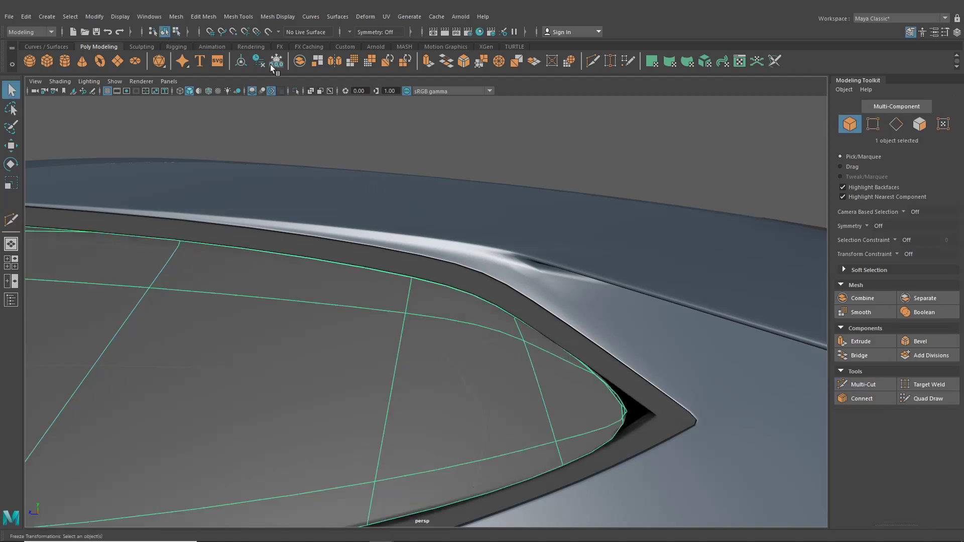
{"action": "left_click", "coordinate": [297, 92]}
{"action": "middle_click_drag", "start_coordinate": [463, 255], "coordinate": [438, 251], "text": "alt"}
{"action": "key", "text": "1"}
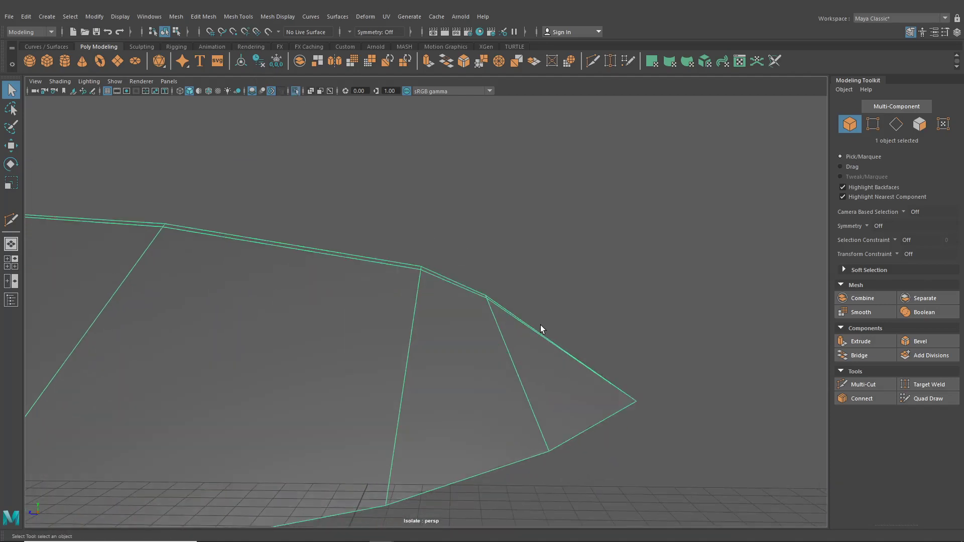
Delete the narrow inner edge running from the upper end of the rearmost crossing edge to the glass's rear tip
{"action": "middle_click_drag", "start_coordinate": [541, 329], "coordinate": [455, 280], "text": "alt"}
{"action": "right_click_drag", "start_coordinate": [409, 265], "coordinate": [377, 255]}
{"action": "left_click_drag", "start_coordinate": [377, 255], "coordinate": [499, 353], "text": "alt"}
{"action": "middle_click_drag", "start_coordinate": [499, 353], "coordinate": [430, 394], "text": "alt"}
{"action": "scroll", "coordinate": [430, 393], "scroll_direction": "up", "scroll_amount": 2}
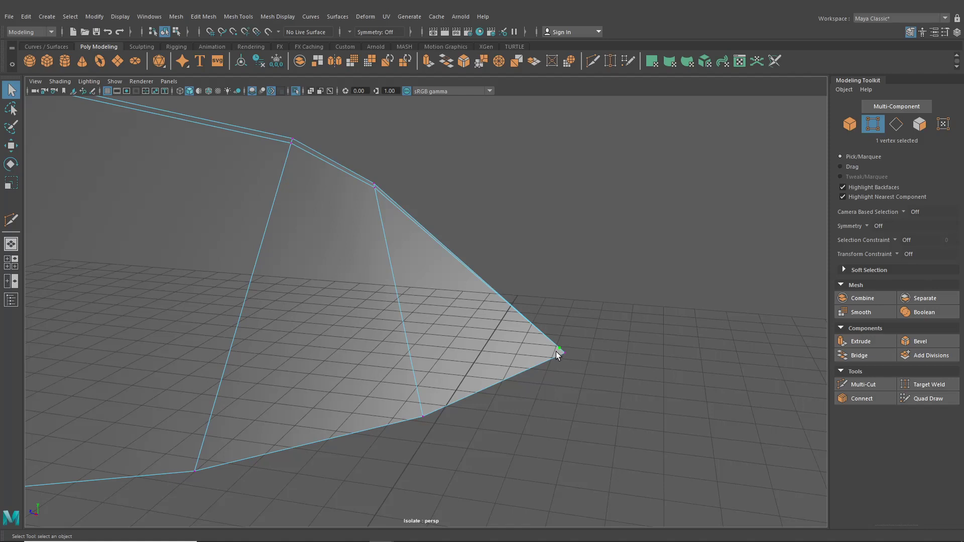
{"action": "right_click_drag", "start_coordinate": [415, 249], "coordinate": [409, 224]}
{"action": "left_click", "coordinate": [405, 218]}
{"action": "key", "text": "w"}
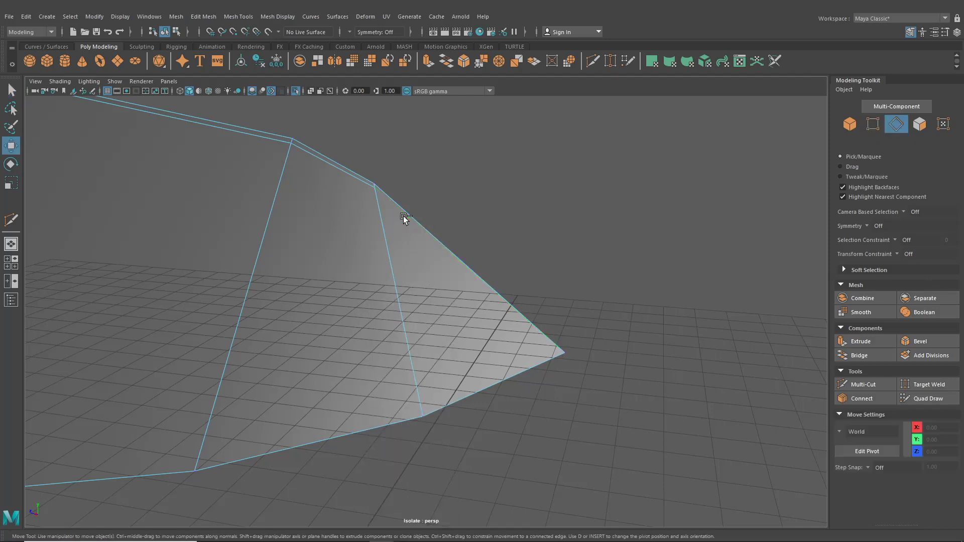
Multi-Cut an edge from the glass's rear tip to the middle of the rearmost crossing edge
{"action": "left_click", "coordinate": [593, 61]}
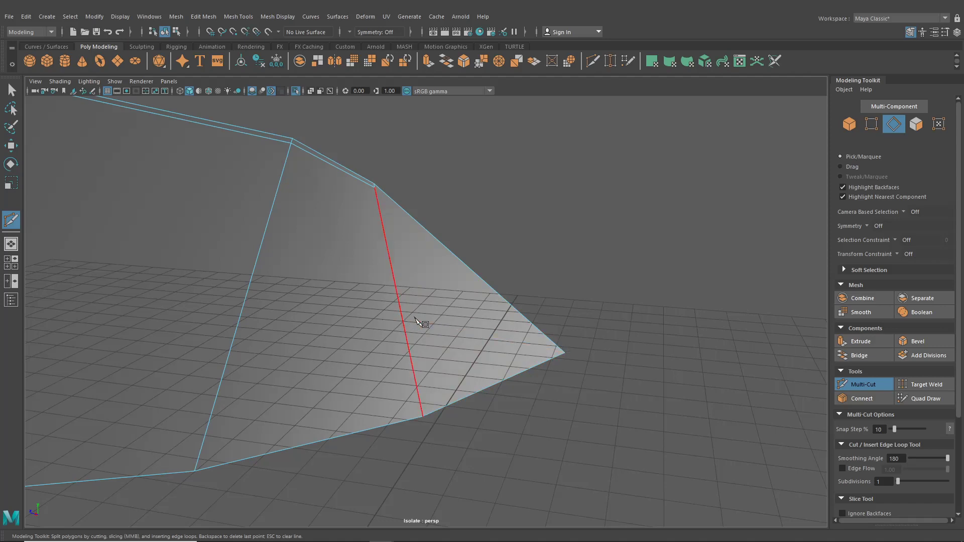
{"action": "left_click", "coordinate": [375, 187]}
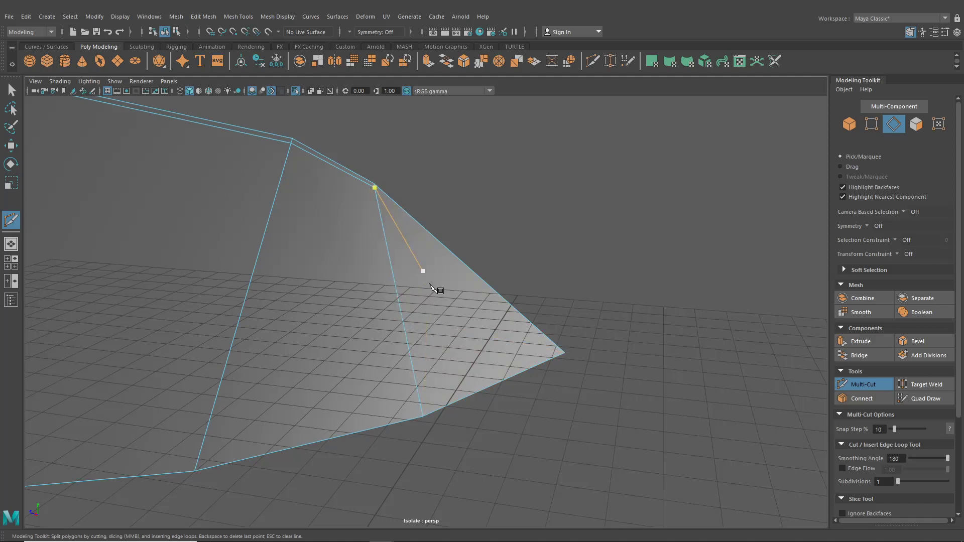
{"action": "left_click", "coordinate": [565, 353]}
{"action": "left_click", "coordinate": [564, 354]}
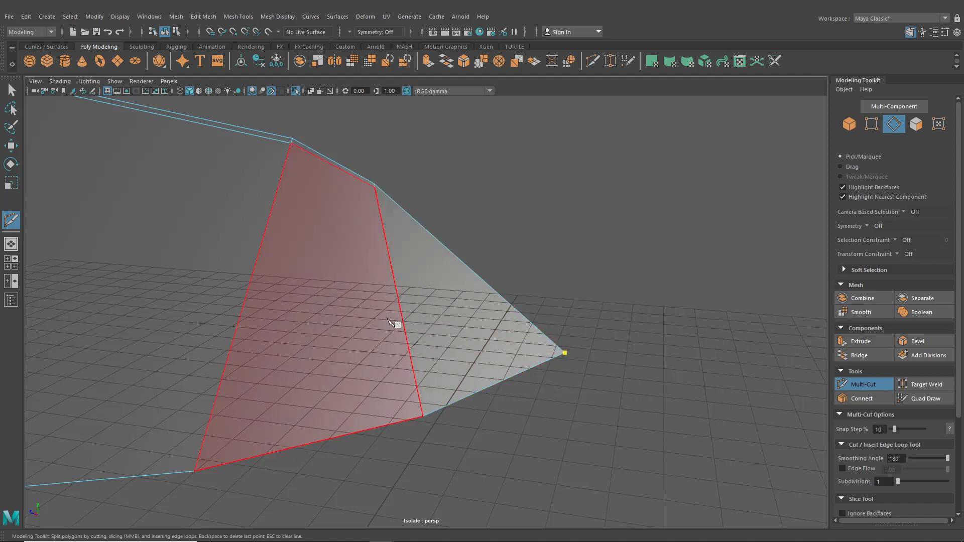
Start a supporting cut from the rearmost crossing edge's upper end, around the rear tip, and along the lower border across two crossing edges
{"action": "left_click", "coordinate": [375, 187]}
{"action": "scroll", "coordinate": [392, 221], "scroll_direction": "up", "scroll_amount": 2}
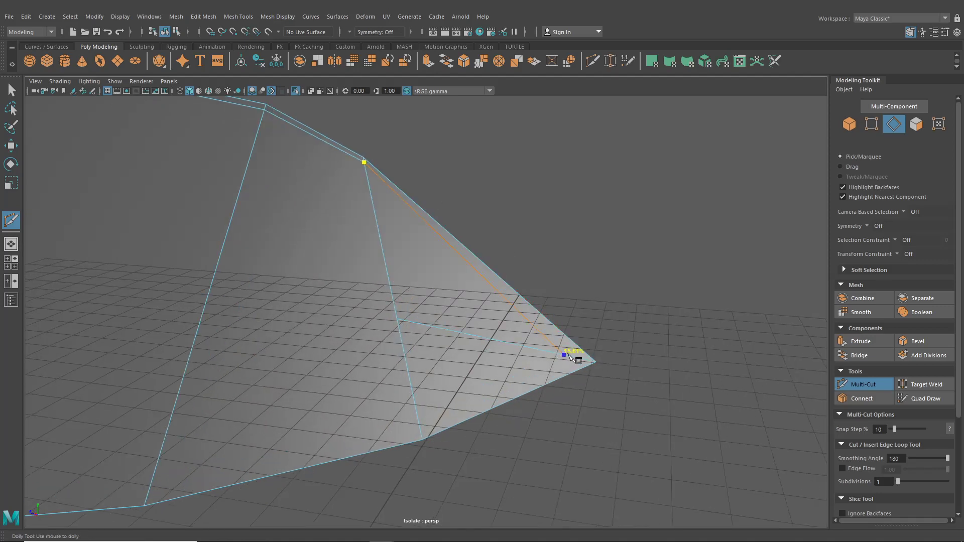
{"action": "left_click", "coordinate": [592, 362]}
{"action": "middle_click_drag", "start_coordinate": [447, 374], "coordinate": [606, 295], "text": "alt"}
{"action": "left_click", "coordinate": [303, 419]}
{"action": "right_click_drag", "start_coordinate": [301, 427], "coordinate": [236, 428], "text": "alt"}
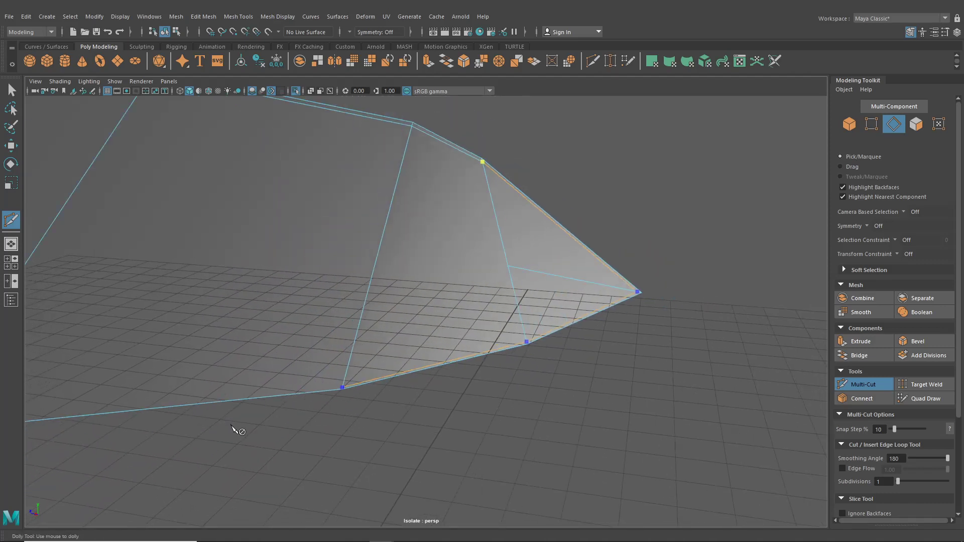
Continue the supporting cut just inside the lower border to the frontmost crossing edge and complete it
{"action": "middle_click_drag", "start_coordinate": [236, 427], "coordinate": [497, 371], "text": "alt"}
{"action": "left_click", "coordinate": [415, 372]}
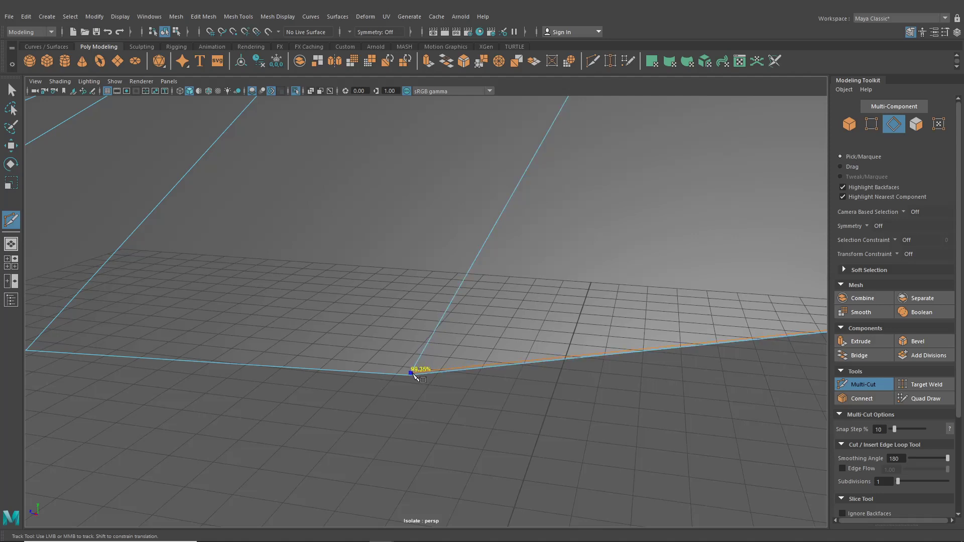
{"action": "middle_click_drag", "start_coordinate": [327, 379], "coordinate": [720, 389], "text": "alt"}
{"action": "left_click", "coordinate": [320, 361]}
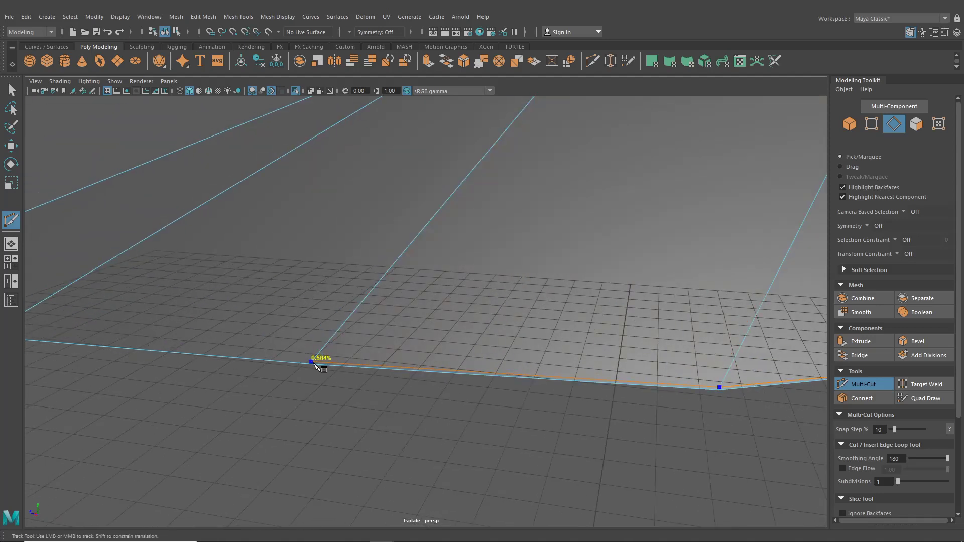
{"action": "middle_click_drag", "start_coordinate": [237, 366], "coordinate": [465, 427], "text": "alt"}
{"action": "right_click_drag", "start_coordinate": [452, 427], "coordinate": [476, 415], "text": "alt"}
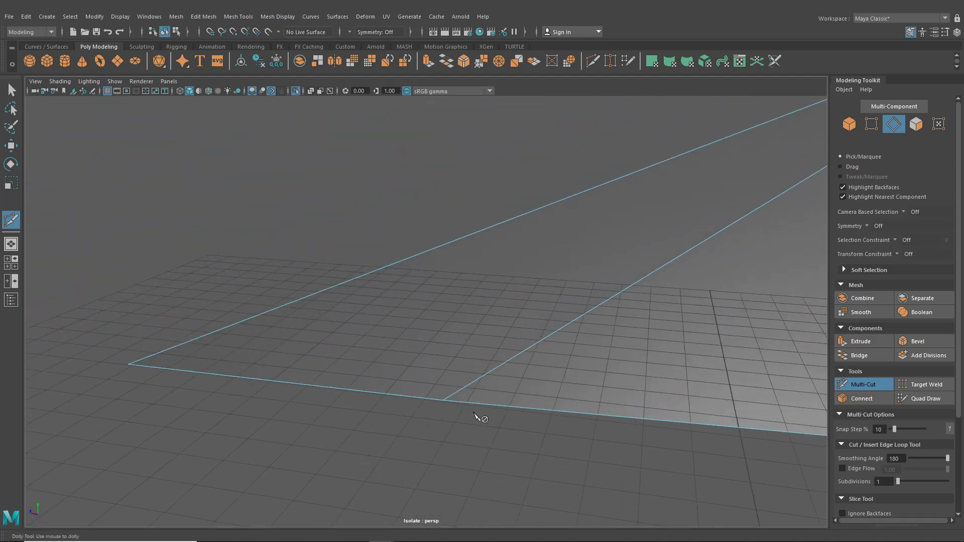
{"action": "left_click", "coordinate": [449, 398]}
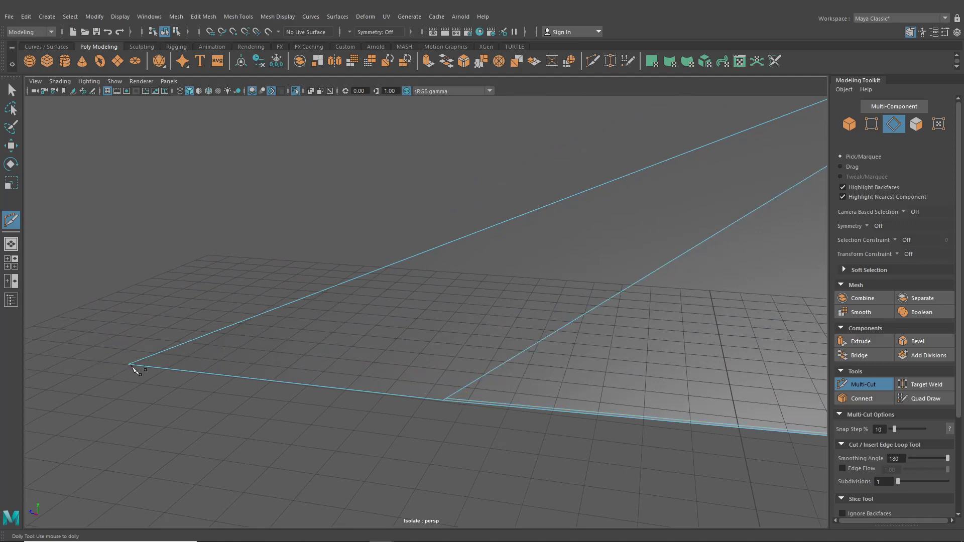
Cut an edge from the glass's front lower corner to a point partway up the frontmost crossing edge
{"action": "left_click", "coordinate": [128, 365]}
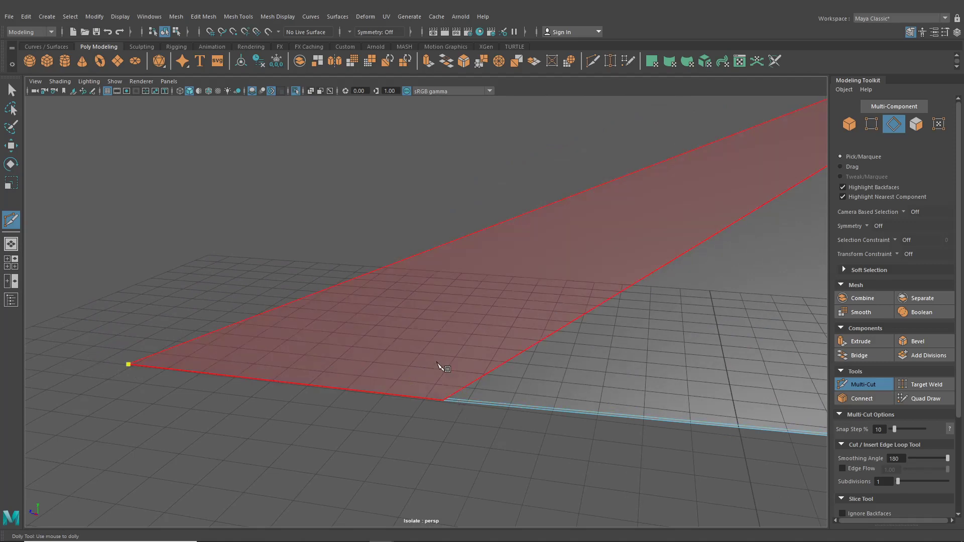
{"action": "left_click", "coordinate": [495, 369]}
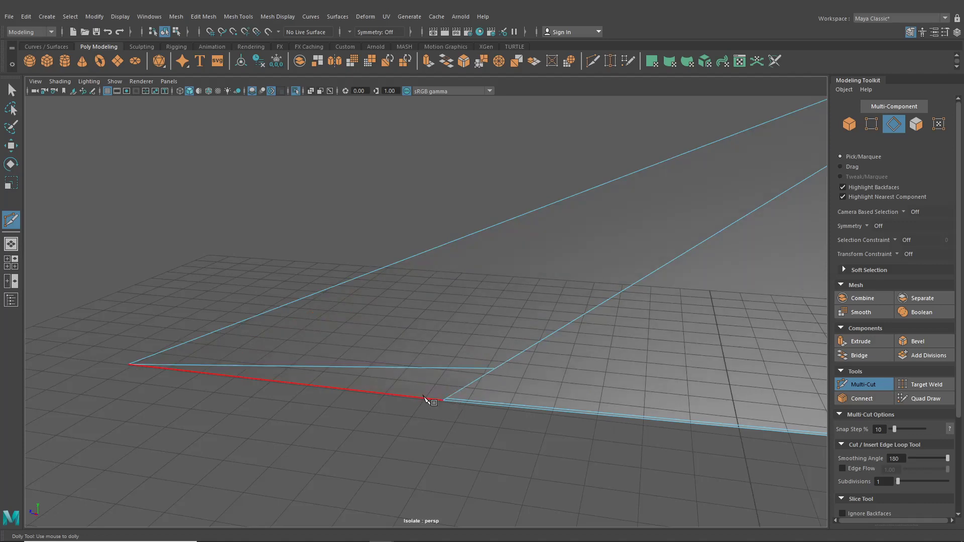
{"action": "right_click_drag", "start_coordinate": [430, 402], "coordinate": [437, 357], "text": "alt"}
{"action": "middle_click_drag", "start_coordinate": [408, 339], "coordinate": [429, 322], "text": "alt"}
{"action": "right_click_drag", "start_coordinate": [429, 323], "coordinate": [484, 416], "text": "alt"}
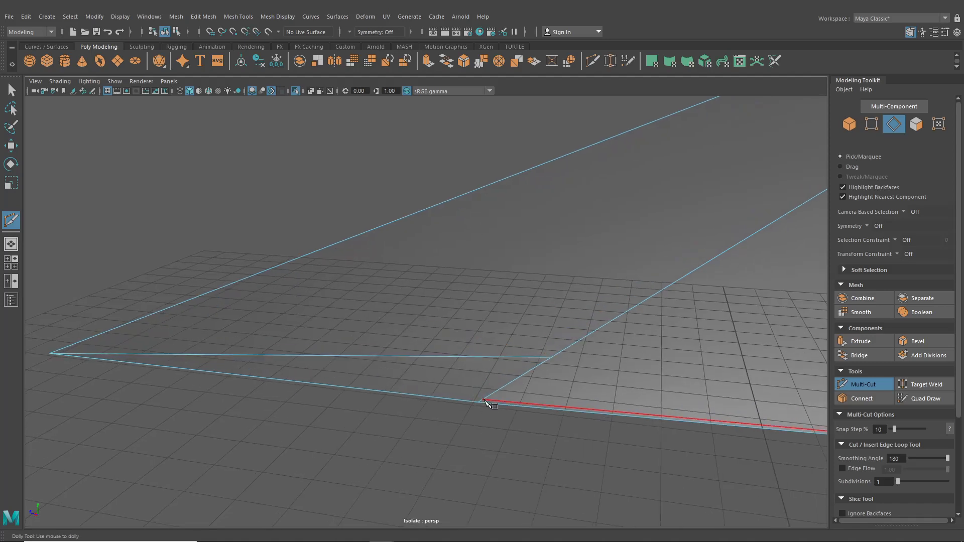
Cut a supporting edge from the frontmost crossing edge's lower end, around the front lower corner, and along the front border to the upper front corner
{"action": "left_click", "coordinate": [483, 400]}
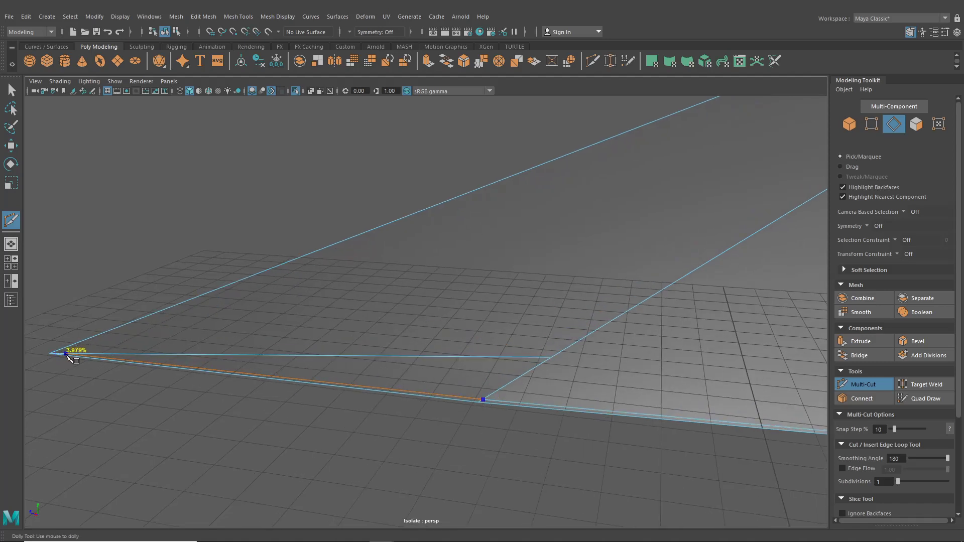
{"action": "left_click", "coordinate": [71, 354]}
{"action": "right_click_drag", "start_coordinate": [351, 397], "coordinate": [297, 412], "text": "alt"}
{"action": "middle_click_drag", "start_coordinate": [310, 374], "coordinate": [75, 502], "text": "alt"}
{"action": "middle_click_drag", "start_coordinate": [361, 420], "coordinate": [147, 534], "text": "alt"}
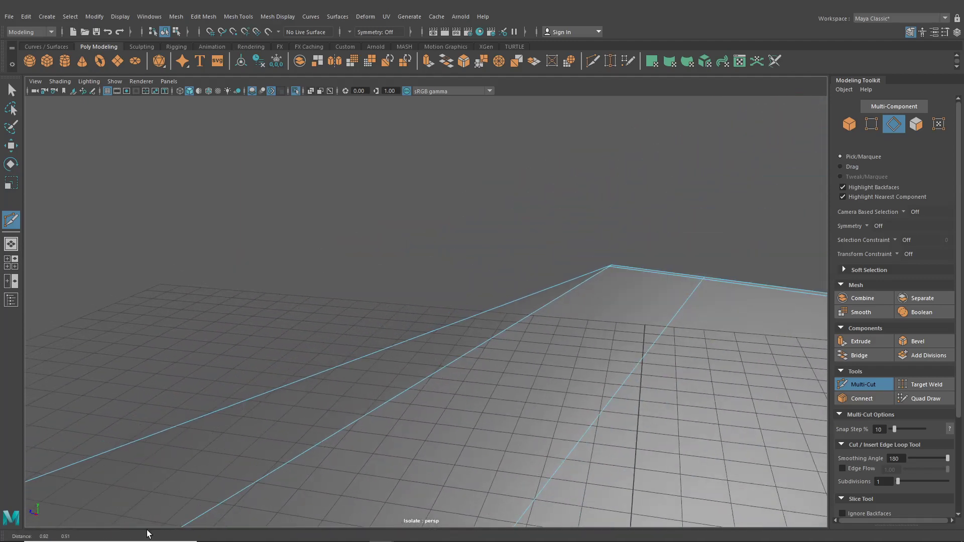
{"action": "middle_click_drag", "start_coordinate": [426, 389], "coordinate": [279, 483], "text": "alt"}
{"action": "right_click_drag", "start_coordinate": [276, 480], "coordinate": [410, 454], "text": "alt"}
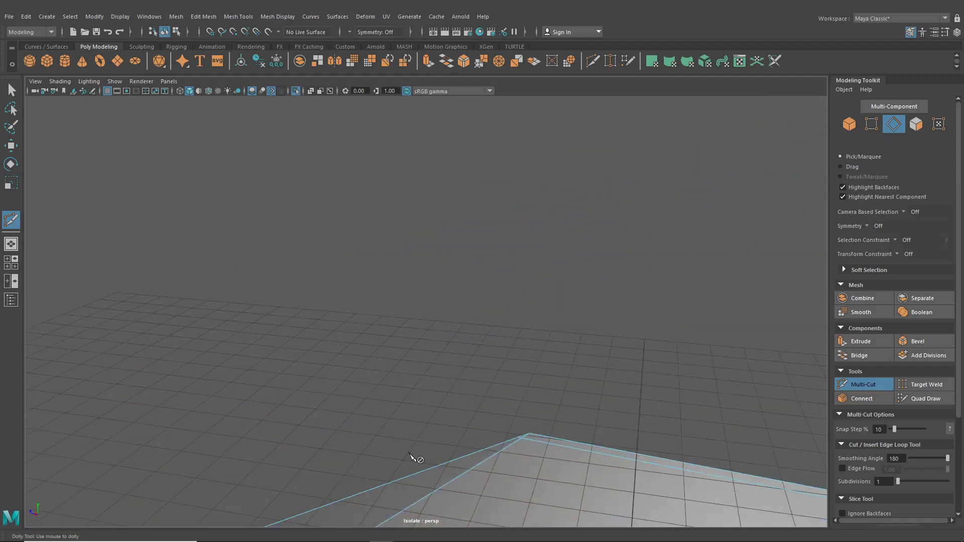
{"action": "left_click", "coordinate": [523, 438]}
{"action": "right_click_drag", "start_coordinate": [525, 456], "coordinate": [351, 454], "text": "alt"}
{"action": "middle_click_drag", "start_coordinate": [312, 447], "coordinate": [495, 354], "text": "alt"}
{"action": "right_click", "coordinate": [552, 337]}
{"action": "middle_click_drag", "start_coordinate": [551, 335], "coordinate": [656, 290], "text": "alt"}
Return to object selection and assign the lambert1 material to the side window glass through the Hypershade
{"action": "left_click", "coordinate": [12, 90]}
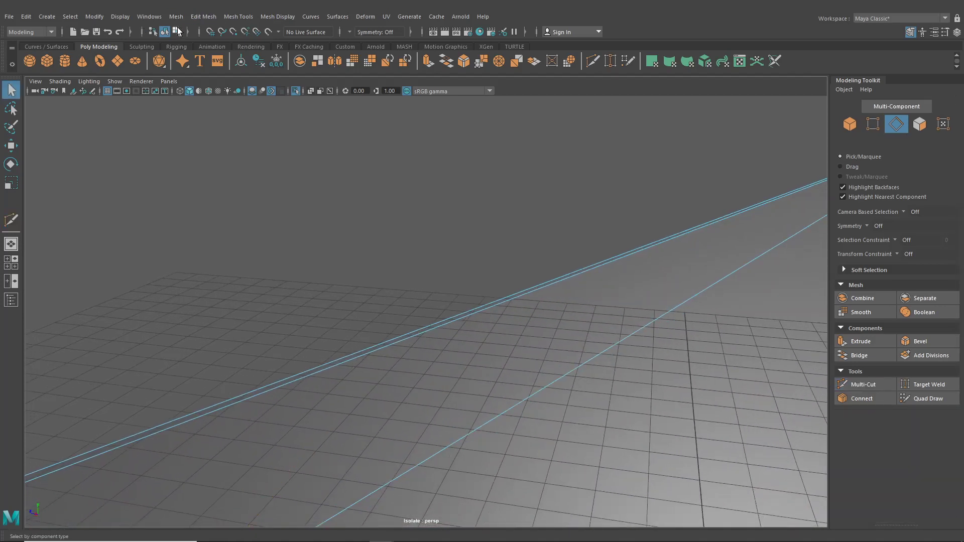
{"action": "left_click", "coordinate": [164, 32]}
{"action": "left_click", "coordinate": [479, 32]}
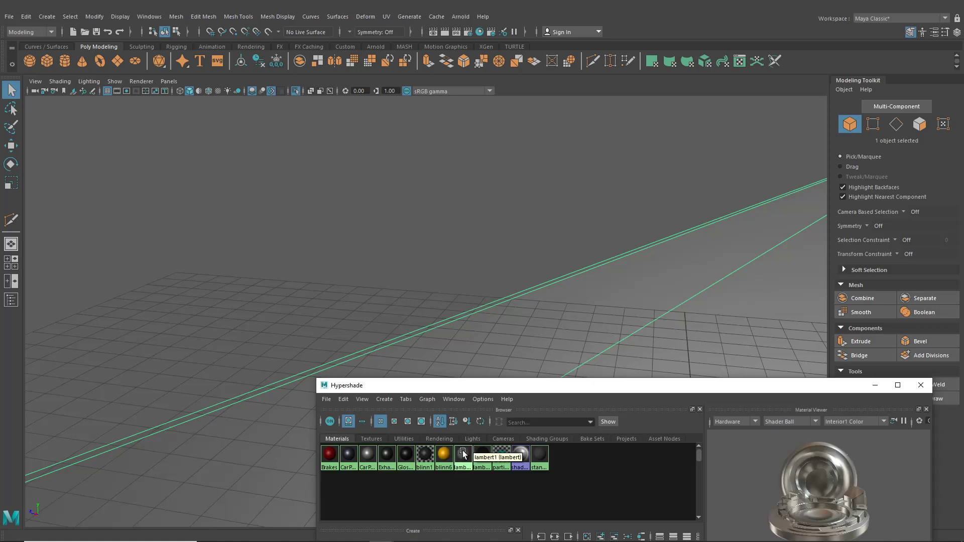
{"action": "middle_click_drag", "start_coordinate": [596, 317], "coordinate": [596, 317]}
{"action": "middle_click_drag", "start_coordinate": [583, 315], "coordinate": [439, 430], "text": "alt"}
{"action": "left_click", "coordinate": [920, 385]}
Set the transform constraint to Edge and slide the inner vertex at the glass's upper front corner closer to the corner
{"action": "right_click_drag", "start_coordinate": [423, 255], "coordinate": [373, 280]}
{"action": "left_click", "coordinate": [608, 62]}
{"action": "middle_click_drag", "start_coordinate": [372, 281], "coordinate": [405, 246], "text": "alt"}
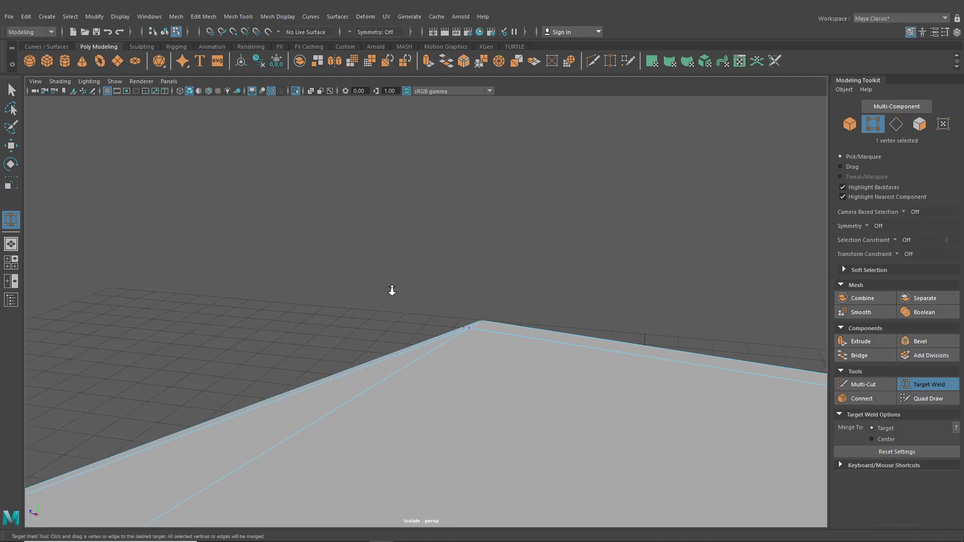
{"action": "right_click_drag", "start_coordinate": [392, 291], "coordinate": [409, 345], "text": "alt"}
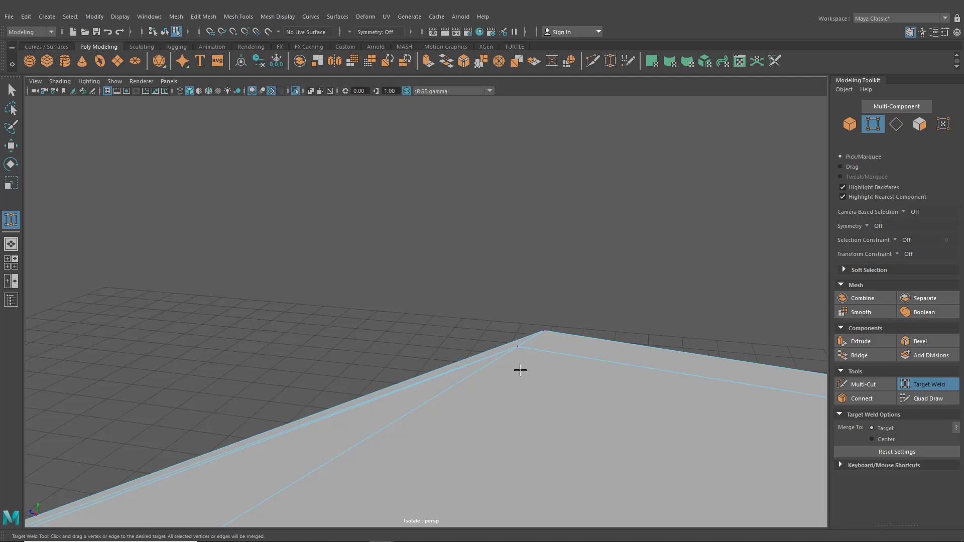
{"action": "key", "text": "w"}
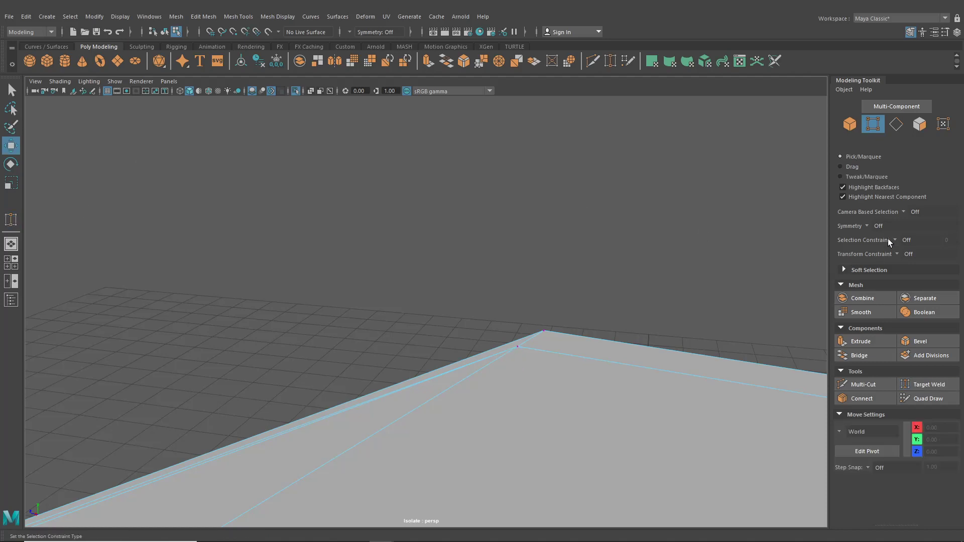
{"action": "left_click", "coordinate": [897, 254]}
{"action": "left_click", "coordinate": [924, 266]}
{"action": "left_click", "coordinate": [549, 355]}
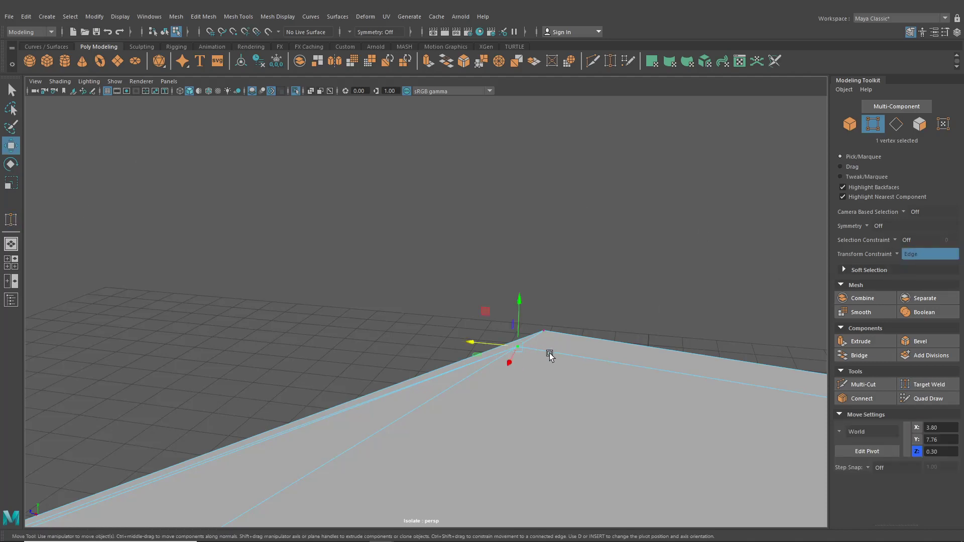
{"action": "left_click_drag", "start_coordinate": [486, 348], "coordinate": [522, 337]}
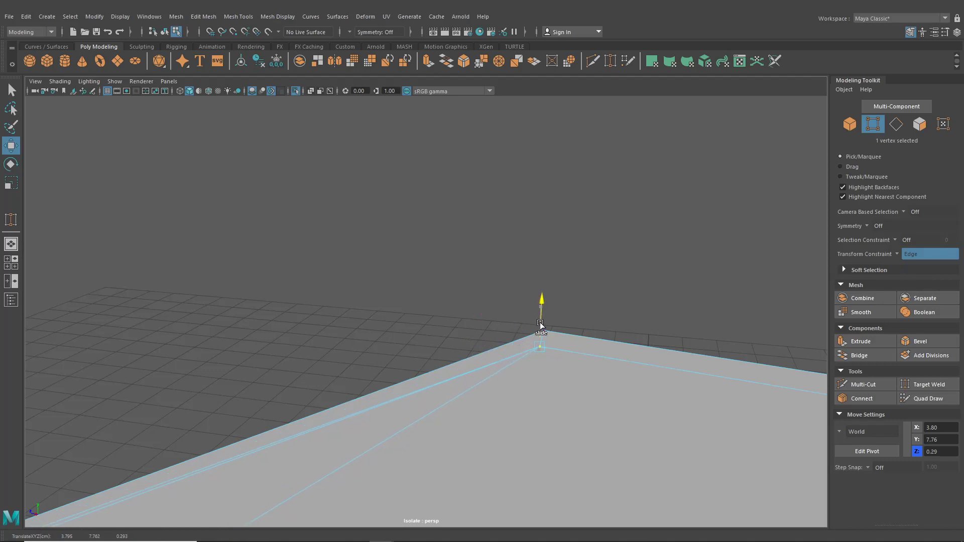
{"action": "left_click", "coordinate": [518, 340]}
Slide the inner vertex at the glass's front lower corner along its edge to adjust its distance from the corner
{"action": "right_click_drag", "start_coordinate": [504, 353], "coordinate": [450, 402], "text": "alt"}
{"action": "middle_click_drag", "start_coordinate": [451, 403], "coordinate": [763, 299], "text": "alt"}
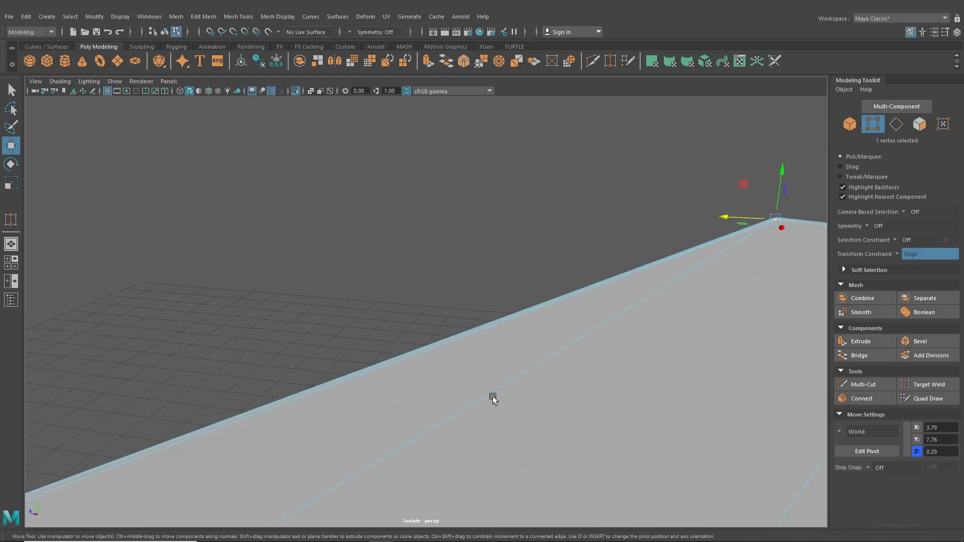
{"action": "mouse_move", "coordinate": [493, 399]}
{"action": "middle_mouse_down", "text": "alt"}
{"action": "mouse_move", "coordinate": [656, 356]}
{"action": "mouse_move", "coordinate": [628, 333]}
{"action": "mouse_move", "coordinate": [785, 265]}
{"action": "mouse_move", "coordinate": [661, 280]}
{"action": "mouse_move", "coordinate": [449, 398]}
{"action": "mouse_move", "coordinate": [450, 422]}
{"action": "mouse_move", "coordinate": [394, 388]}
{"action": "middle_mouse_up", "text": "alt"}
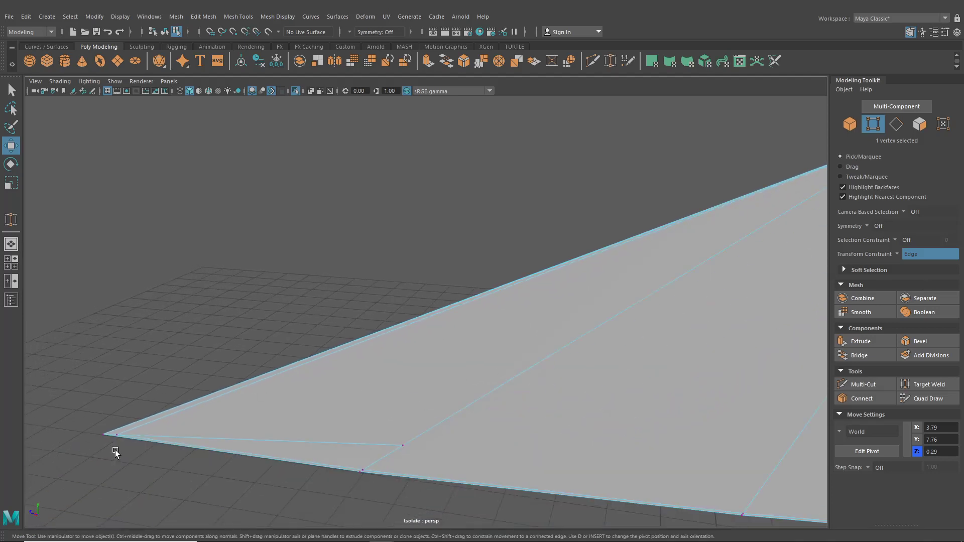
{"action": "left_click", "coordinate": [116, 434]}
{"action": "middle_click_drag", "start_coordinate": [121, 433], "coordinate": [309, 379], "text": "alt"}
{"action": "left_click_drag", "start_coordinate": [244, 375], "coordinate": [252, 354]}
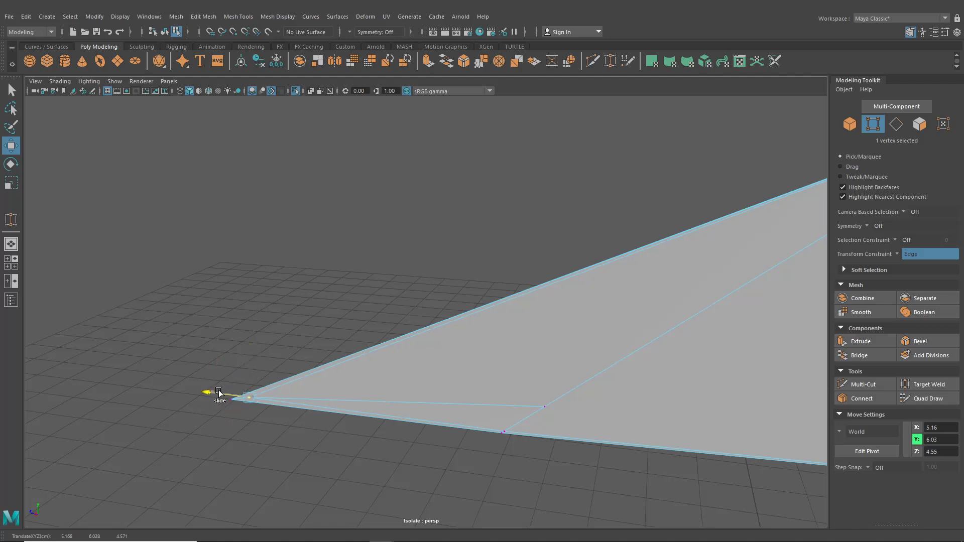
Inspect the edges along the glass's front border up to its upper front corner
{"action": "middle_click_drag", "start_coordinate": [598, 273], "coordinate": [296, 390], "text": "alt"}
{"action": "right_click_drag", "start_coordinate": [526, 256], "coordinate": [524, 229]}
{"action": "middle_click_drag", "start_coordinate": [516, 257], "coordinate": [594, 473], "text": "alt"}
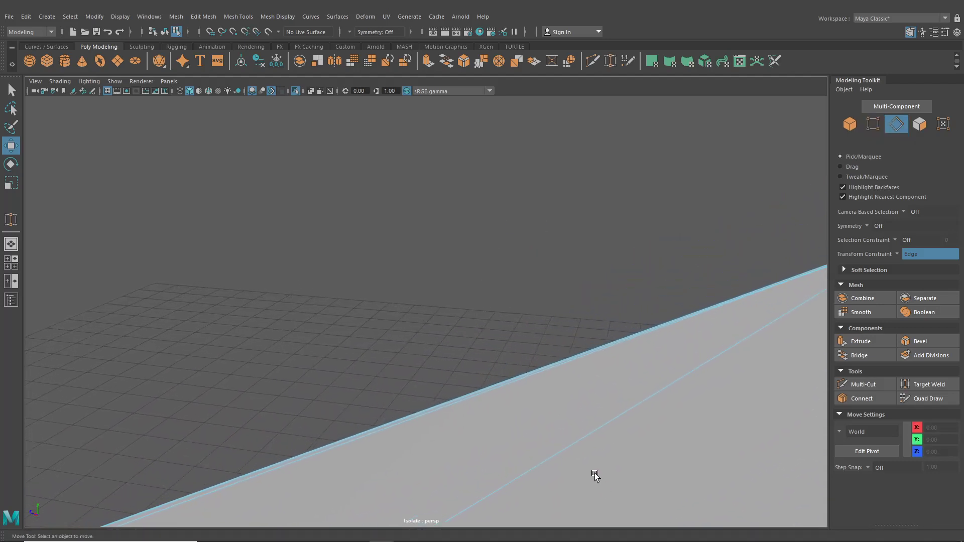
{"action": "left_click", "coordinate": [537, 370]}
{"action": "middle_click_drag", "start_coordinate": [553, 366], "coordinate": [438, 492], "text": "alt"}
{"action": "left_click", "coordinate": [438, 490]}
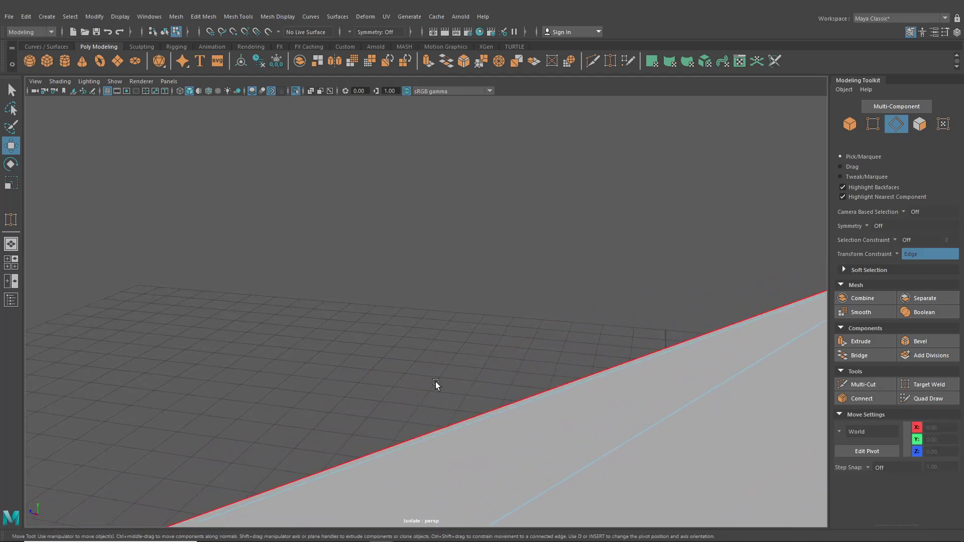
{"action": "scroll", "coordinate": [453, 359], "scroll_direction": "down", "scroll_amount": 3}
{"action": "scroll", "coordinate": [453, 358], "scroll_direction": "down", "scroll_amount": 3}
{"action": "middle_click_drag", "start_coordinate": [441, 380], "coordinate": [258, 448], "text": "alt"}
{"action": "right_click_drag", "start_coordinate": [258, 448], "coordinate": [537, 483], "text": "alt"}
{"action": "middle_click_drag", "start_coordinate": [536, 483], "coordinate": [613, 335], "text": "alt"}
{"action": "right_click_drag", "start_coordinate": [342, 303], "coordinate": [515, 518], "text": "alt"}
{"action": "right_click_drag", "start_coordinate": [381, 281], "coordinate": [485, 354], "text": "alt"}
{"action": "key", "text": "ctrl+z"}
Select the inner vertex at the glass's upper front corner and merge overlapping vertices there
{"action": "right_click_drag", "start_coordinate": [554, 255], "coordinate": [527, 277]}
{"action": "left_click", "coordinate": [541, 340]}
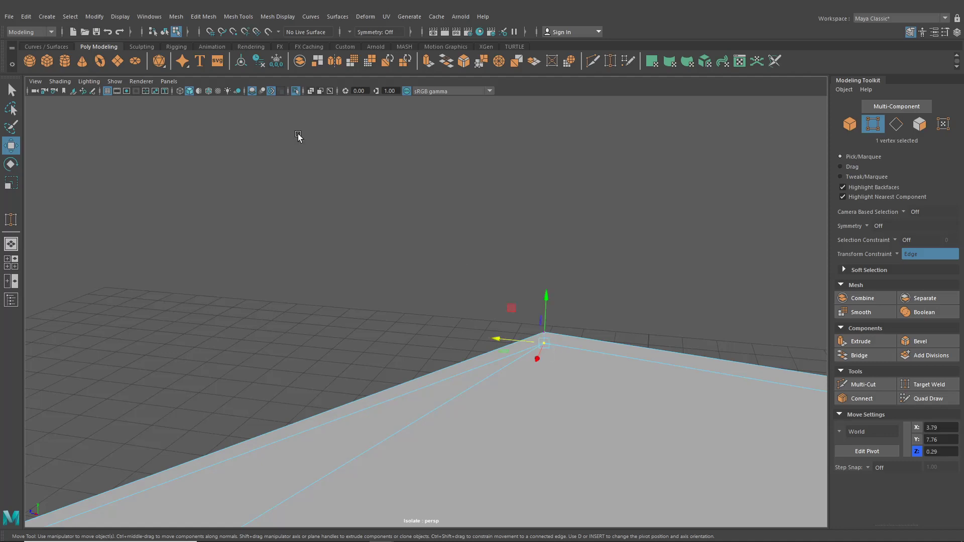
{"action": "left_click", "coordinate": [203, 16]}
{"action": "left_click", "coordinate": [230, 125]}
{"action": "scroll", "coordinate": [493, 288], "scroll_direction": "down", "scroll_amount": 5}
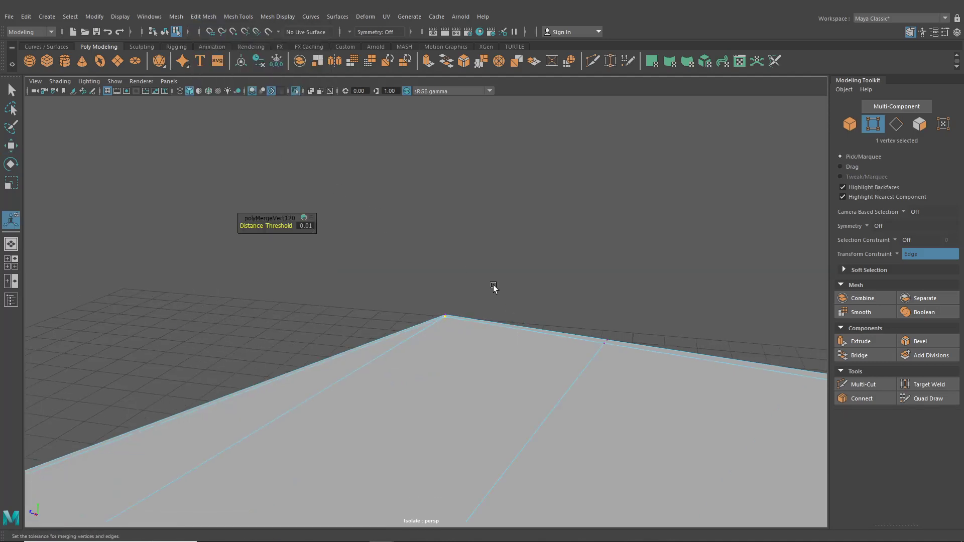
Slide the inner vertices at the glass's upper front corner and the adjacent crossing edge closer to the upper border
{"action": "middle_click_drag", "start_coordinate": [508, 315], "coordinate": [321, 262], "text": "alt"}
{"action": "right_click_drag", "start_coordinate": [485, 299], "coordinate": [452, 314], "text": "alt"}
{"action": "middle_click_drag", "start_coordinate": [452, 314], "coordinate": [534, 349], "text": "alt"}
{"action": "scroll", "coordinate": [407, 362], "scroll_direction": "up", "scroll_amount": 4}
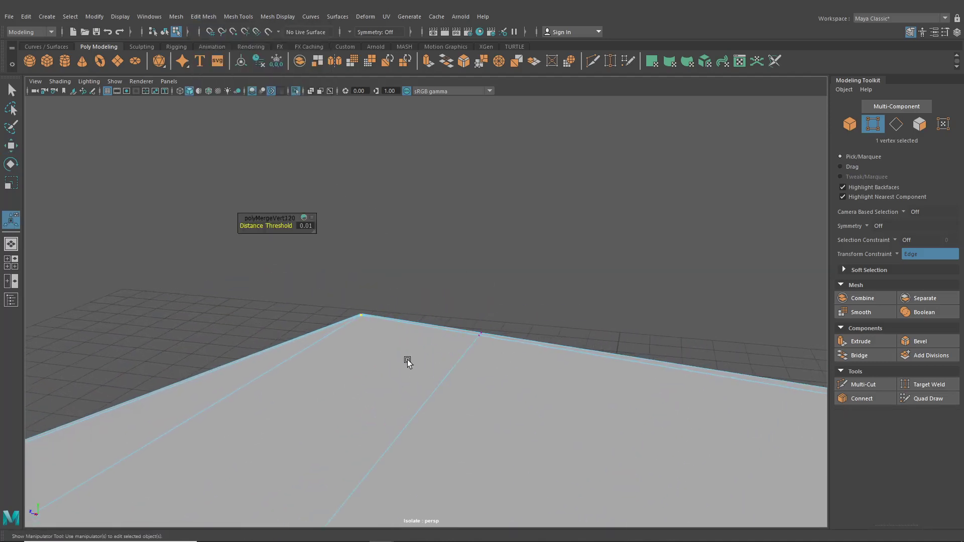
{"action": "left_click", "coordinate": [317, 318]}
{"action": "key", "text": "w"}
{"action": "left_click_drag", "start_coordinate": [294, 320], "coordinate": [346, 270], "text": "alt"}
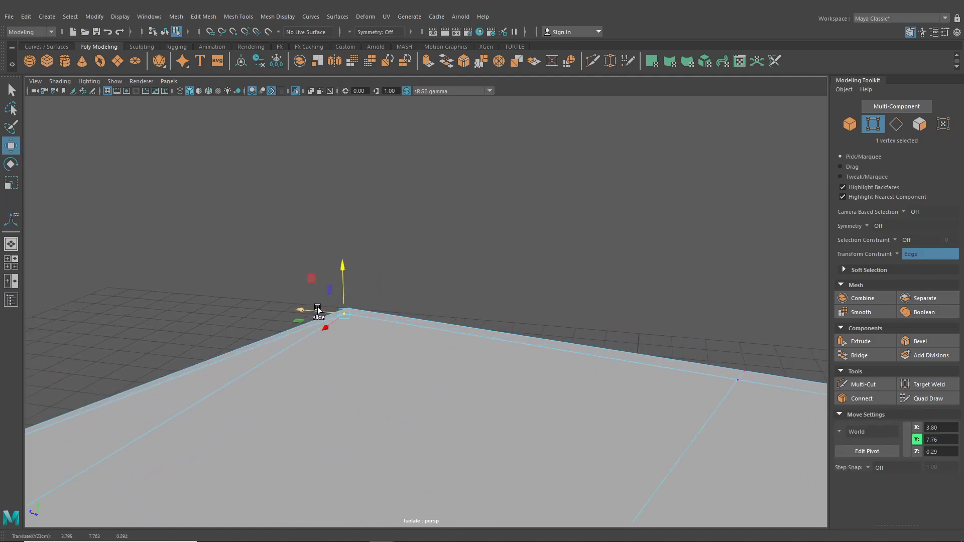
{"action": "left_click_drag", "start_coordinate": [318, 308], "coordinate": [321, 309]}
{"action": "left_click", "coordinate": [740, 364]}
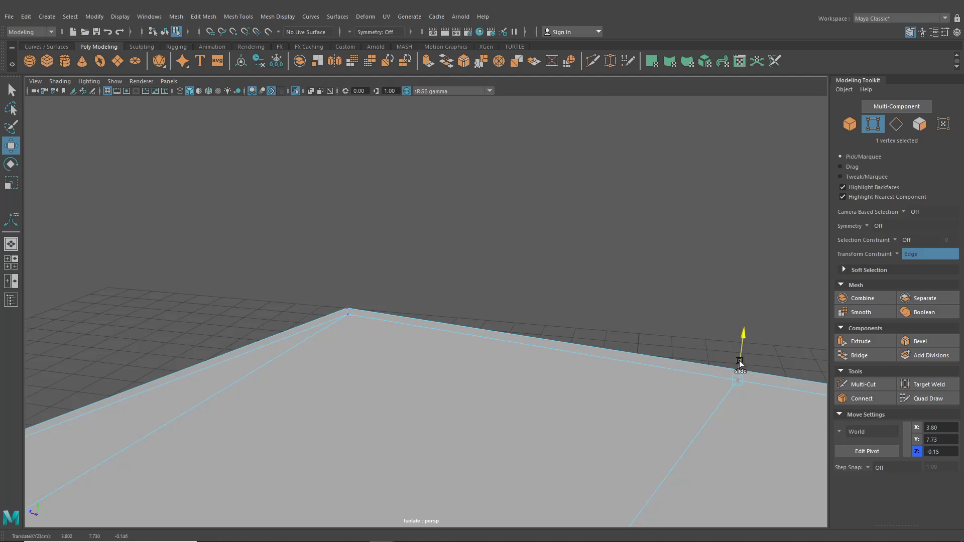
Try to delete the large overlapping faces stretched across the back of the glass from its upper front corner
{"action": "scroll", "coordinate": [688, 392], "scroll_direction": "down", "scroll_amount": 5}
{"action": "middle_click_drag", "start_coordinate": [688, 392], "coordinate": [503, 383], "text": "alt"}
{"action": "middle_click_drag", "start_coordinate": [596, 413], "coordinate": [369, 370], "text": "alt"}
{"action": "scroll", "coordinate": [369, 369], "scroll_direction": "down", "scroll_amount": 3}
{"action": "left_click_drag", "start_coordinate": [369, 369], "coordinate": [198, 332], "text": "alt"}
{"action": "right_click_drag", "start_coordinate": [299, 255], "coordinate": [296, 296]}
{"action": "left_click", "coordinate": [357, 314]}
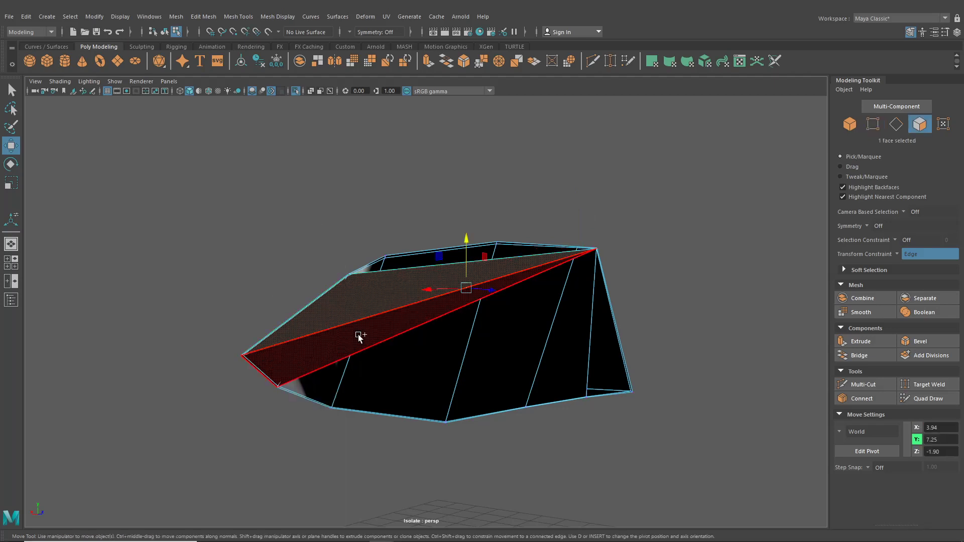
{"action": "left_click", "coordinate": [360, 336], "text": "shift"}
{"action": "key", "text": "Delete"}
{"action": "left_click", "coordinate": [379, 296]}
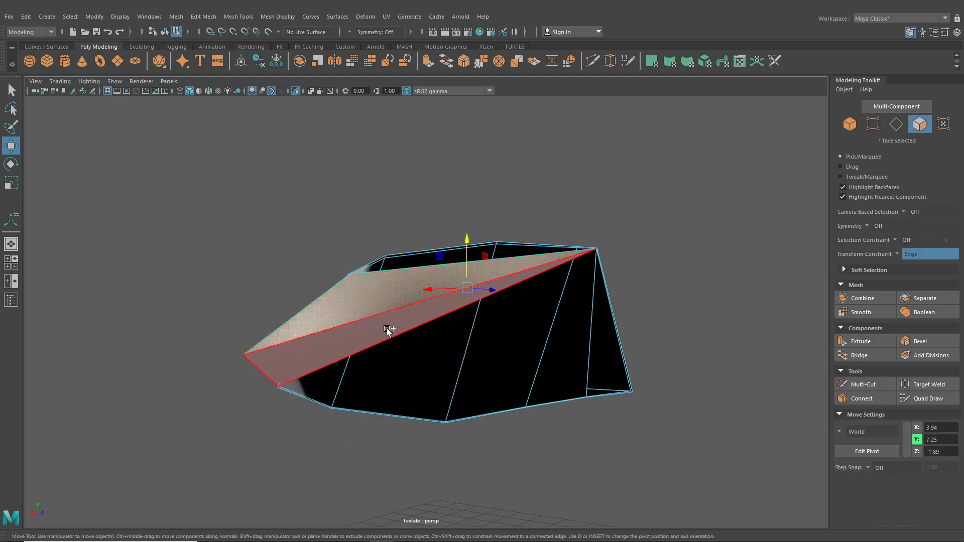
{"action": "left_click", "coordinate": [388, 333], "text": "shift"}
{"action": "key", "text": "Delete"}
Undo the face deletions and the edits just before them, and clear the selection
{"action": "key", "text": "ctrl+z"}
{"action": "left_click_drag", "start_coordinate": [421, 371], "coordinate": [504, 388], "text": "alt"}
{"action": "key", "text": "ctrl+z"}
{"action": "key", "text": "ctrl+z"}
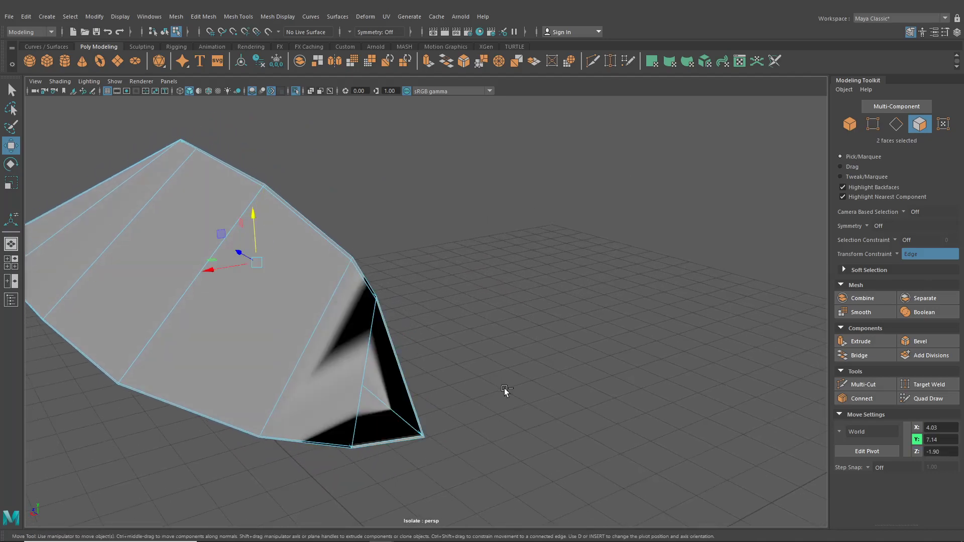
{"action": "key", "text": "ctrl+z"}
{"action": "key", "text": "ctrl+z"}
{"action": "key", "text": "ctrl+z"}
{"action": "key", "text": "ctrl+z"}
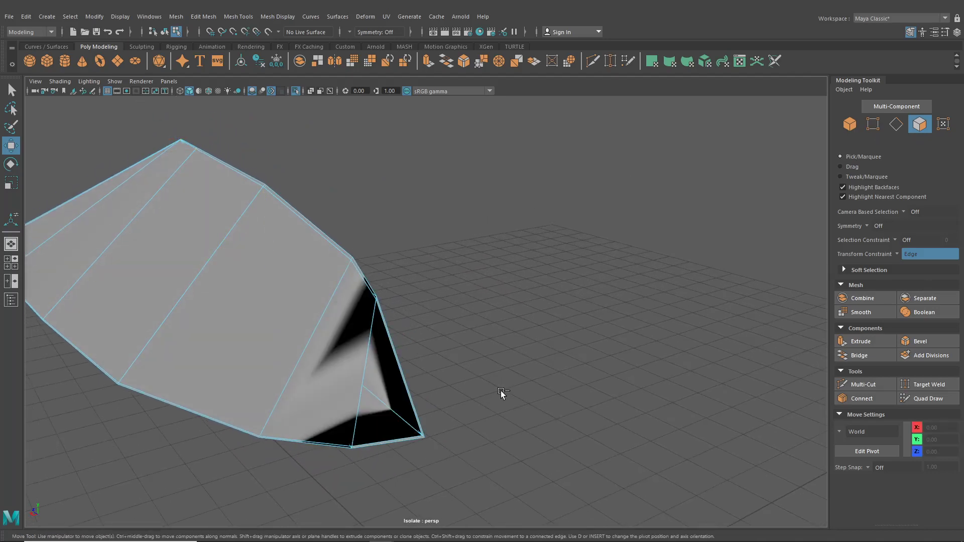
{"action": "key", "text": "ctrl+z"}
{"action": "key", "text": "ctrl+z"}
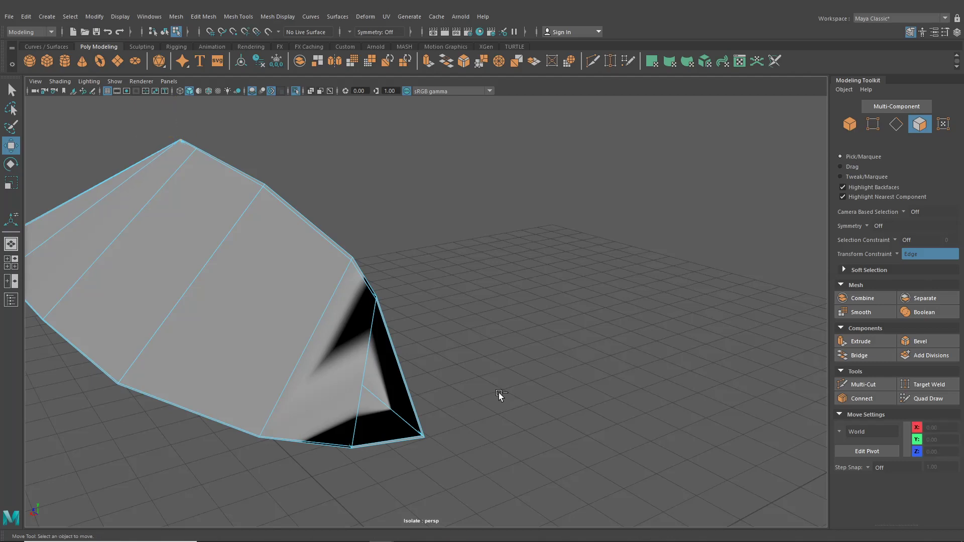
{"action": "left_click", "coordinate": [493, 400]}
Delete the extra edge running from the glass's front lower corner to the first crossing edge
{"action": "middle_click_drag", "start_coordinate": [251, 384], "coordinate": [411, 402], "text": "alt"}
{"action": "scroll", "coordinate": [411, 401], "scroll_direction": "up", "scroll_amount": 15}
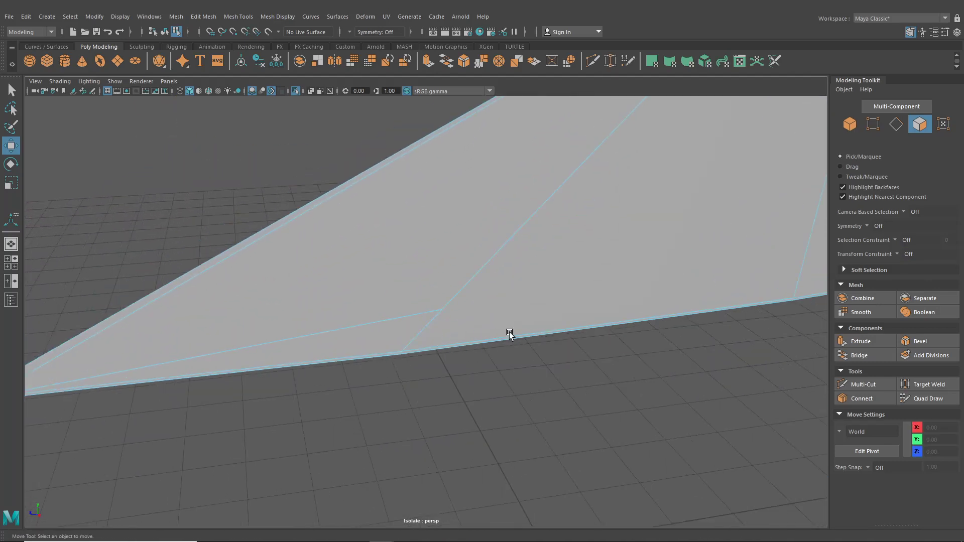
{"action": "scroll", "coordinate": [428, 300], "scroll_direction": "down", "scroll_amount": 5}
{"action": "right_click_drag", "start_coordinate": [428, 299], "coordinate": [427, 228]}
{"action": "left_click", "coordinate": [477, 307]}
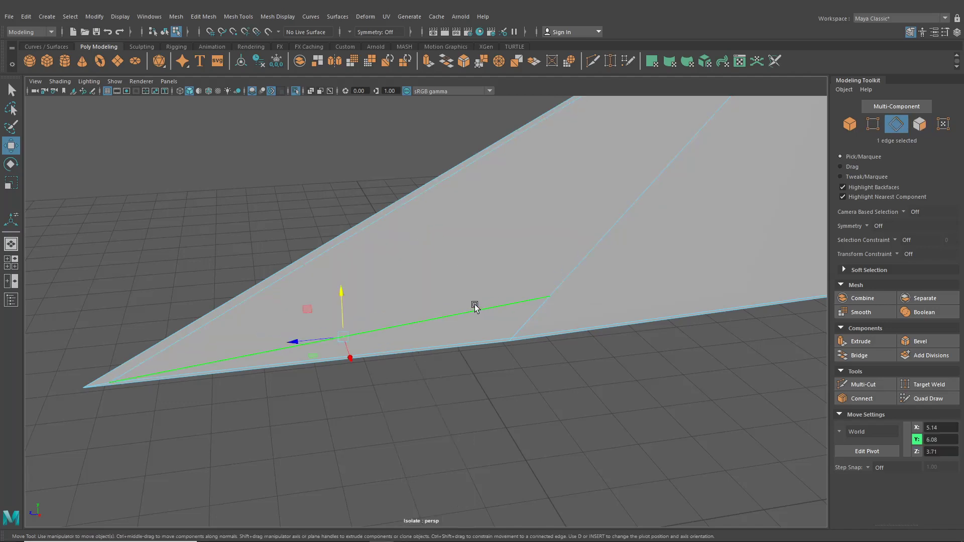
{"action": "key", "text": "Delete"}
Set the transform constraint to Edge and slide the inner vertex at the glass's front lower corner slightly inward
{"action": "right_click_drag", "start_coordinate": [399, 303], "coordinate": [352, 254]}
{"action": "left_click", "coordinate": [127, 383]}
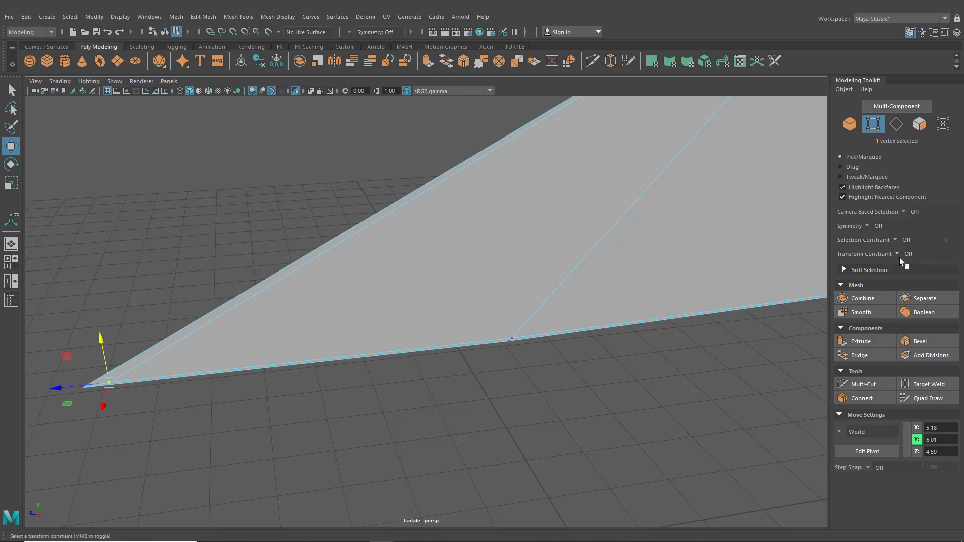
{"action": "left_click", "coordinate": [903, 273]}
{"action": "left_click_drag", "start_coordinate": [102, 343], "coordinate": [105, 329]}
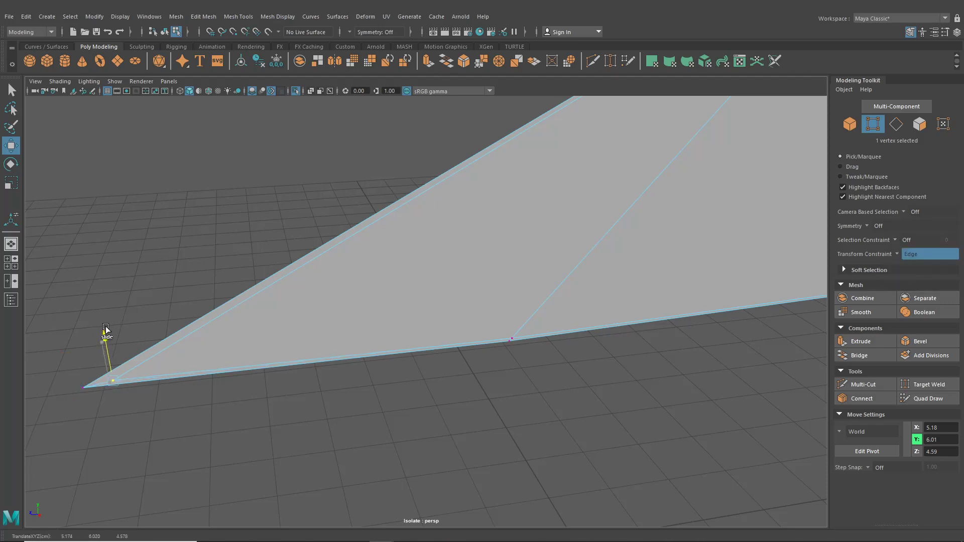
Slide the inner vertex at the lower end of the first crossing edge to adjust its distance from the border
{"action": "left_click", "coordinate": [516, 332]}
{"action": "left_click_drag", "start_coordinate": [486, 344], "coordinate": [496, 339]}
{"action": "middle_click_drag", "start_coordinate": [534, 351], "coordinate": [477, 364], "text": "alt"}
{"action": "right_click_drag", "start_coordinate": [478, 363], "coordinate": [474, 422], "text": "alt"}
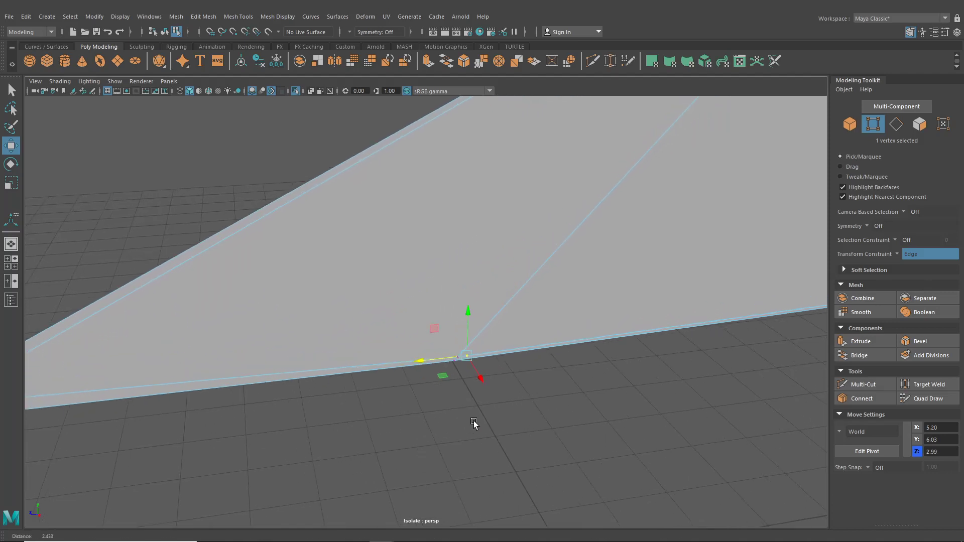
{"action": "scroll", "coordinate": [474, 424], "scroll_direction": "up", "scroll_amount": 2}
Merge the overlapping vertices at the first crossing edge's lower end and slide the merged vertex slightly up along its edge
{"action": "left_click_drag", "start_coordinate": [481, 372], "coordinate": [481, 372]}
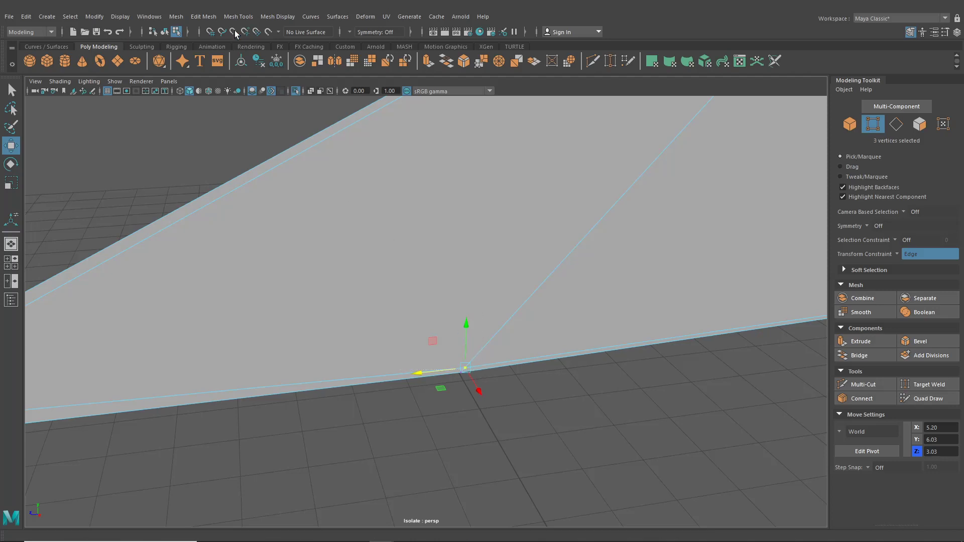
{"action": "left_click", "coordinate": [239, 16]}
{"action": "mouse_move", "coordinate": [204, 16]}
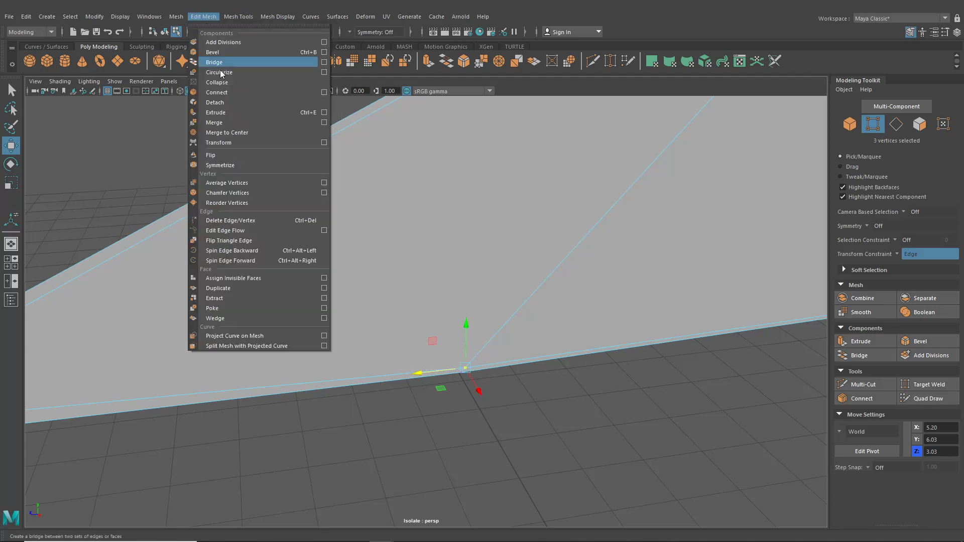
{"action": "left_click", "coordinate": [228, 122]}
{"action": "key", "text": "w"}
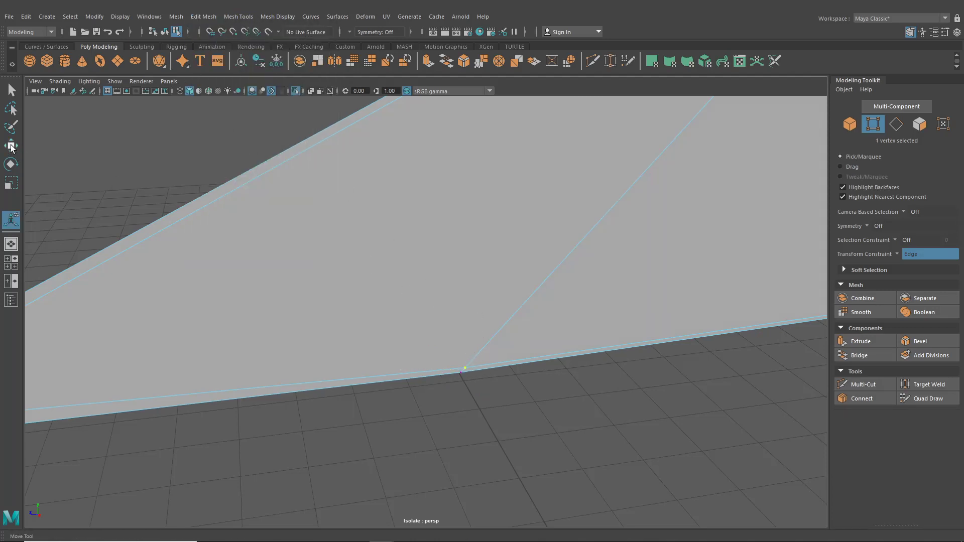
{"action": "left_click_drag", "start_coordinate": [477, 312], "coordinate": [478, 312], "text": "ctrl+shift"}
{"action": "scroll", "coordinate": [614, 306], "scroll_direction": "down", "scroll_amount": 1}
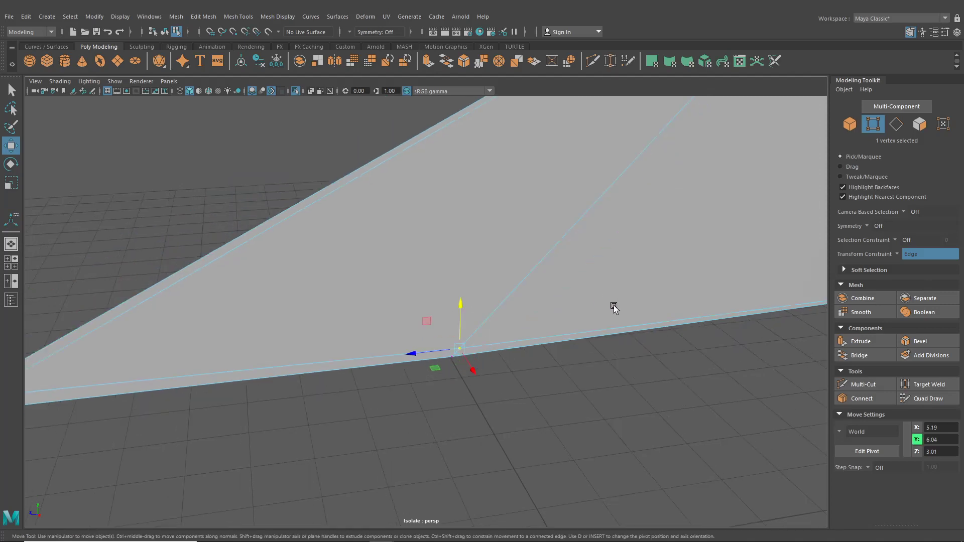
Slide the inner vertices at the lower ends of the remaining crossing edges slightly up from the glass's lower border
{"action": "middle_click_drag", "start_coordinate": [614, 305], "coordinate": [421, 329], "text": "alt"}
{"action": "left_click", "coordinate": [447, 322]}
{"action": "left_click_drag", "start_coordinate": [449, 299], "coordinate": [448, 293]}
{"action": "middle_click_drag", "start_coordinate": [512, 287], "coordinate": [250, 370], "text": "alt"}
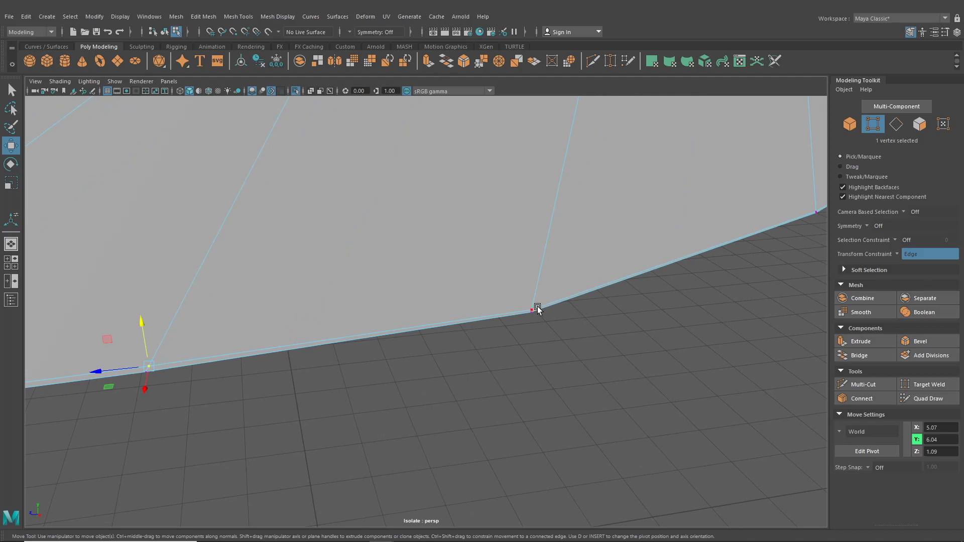
{"action": "left_click_drag", "start_coordinate": [537, 310], "coordinate": [402, 354]}
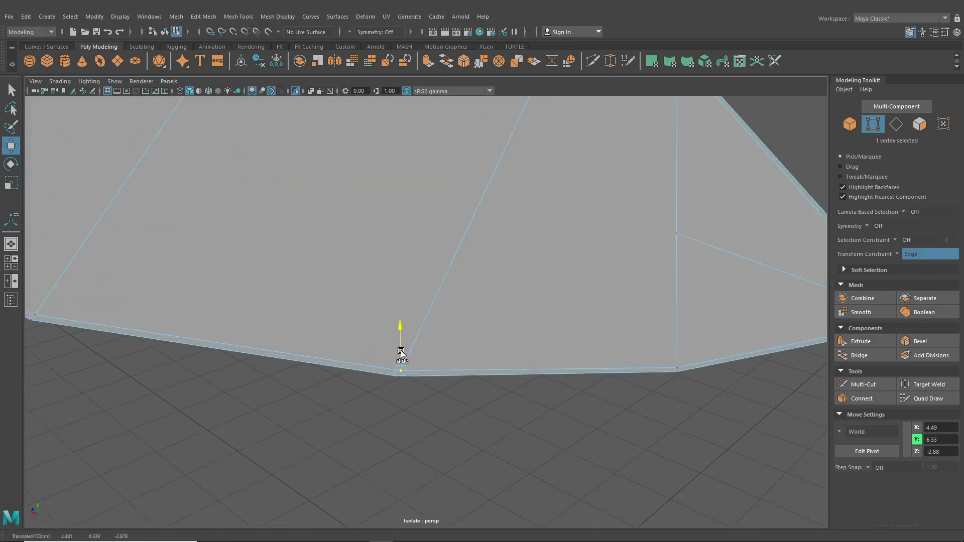
{"action": "left_click", "coordinate": [685, 354]}
Delete the extra diagonal edge running from the rearmost crossing edge to the glass's rear corner
{"action": "left_click_drag", "start_coordinate": [680, 345], "coordinate": [491, 377], "text": "alt"}
{"action": "scroll", "coordinate": [497, 362], "scroll_direction": "up", "scroll_amount": 2}
{"action": "right_click_drag", "start_coordinate": [511, 255], "coordinate": [502, 231]}
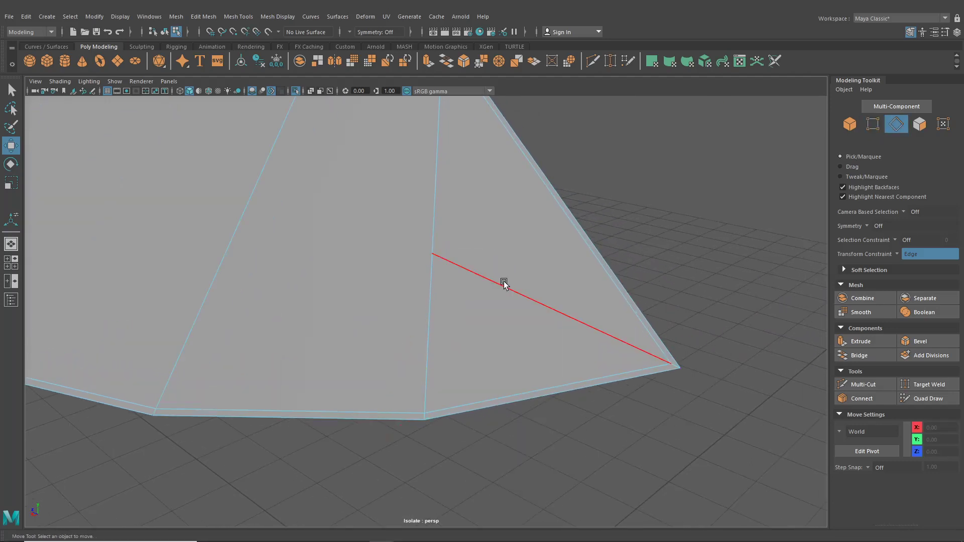
{"action": "left_click", "coordinate": [504, 284]}
{"action": "key", "text": "Delete"}
{"action": "right_click_drag", "start_coordinate": [510, 286], "coordinate": [472, 303], "text": "alt"}
{"action": "middle_click_drag", "start_coordinate": [481, 327], "coordinate": [502, 406], "text": "alt"}
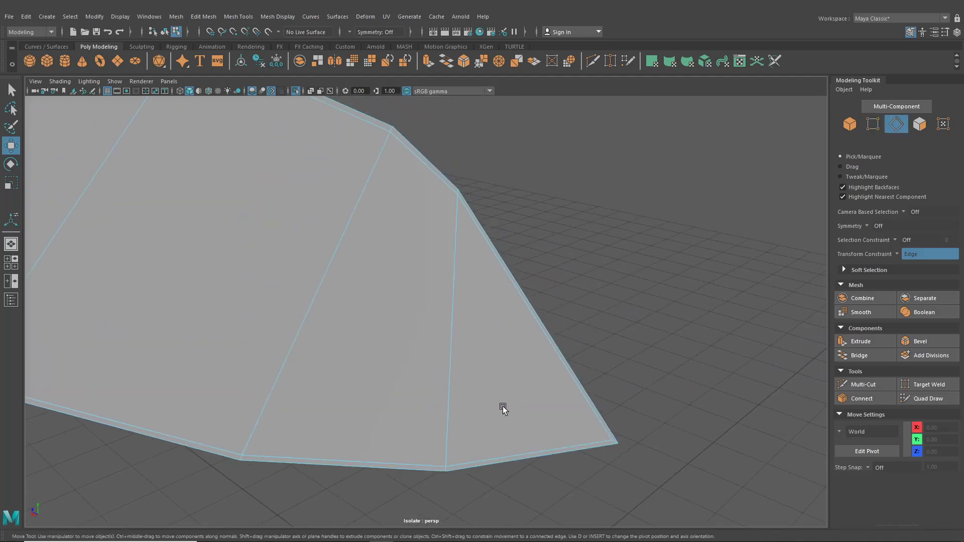
Slide the inner vertex at the upper end of the rearmost crossing edge to adjust its distance from the border
{"action": "middle_click_drag", "start_coordinate": [387, 257], "coordinate": [405, 356], "text": "alt"}
{"action": "left_click_drag", "start_coordinate": [405, 357], "coordinate": [336, 355], "text": "alt"}
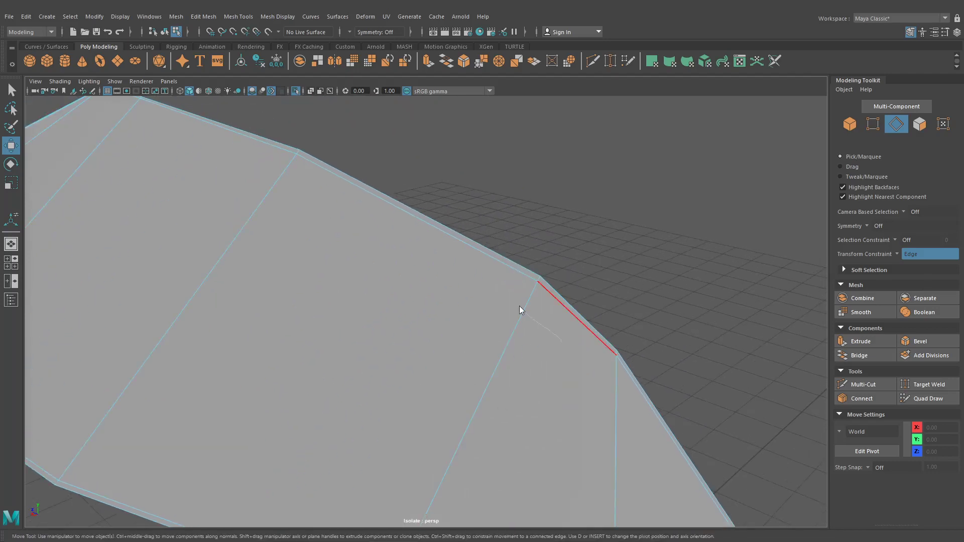
{"action": "right_click_drag", "start_coordinate": [560, 256], "coordinate": [513, 257]}
{"action": "left_click", "coordinate": [618, 359]}
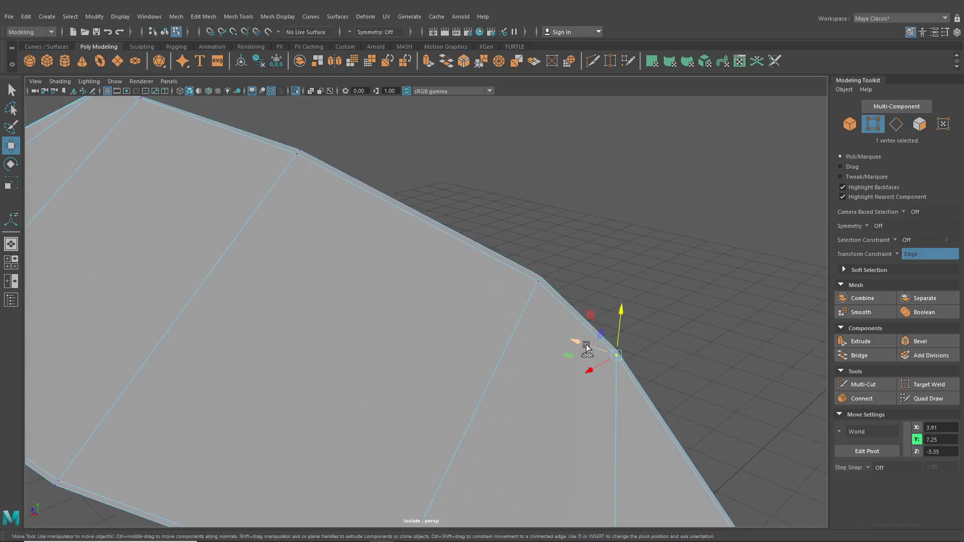
{"action": "left_click_drag", "start_coordinate": [585, 347], "coordinate": [579, 345]}
Weld the two neighbouring inner vertices at the glass's upper front corner with Target Weld
{"action": "right_click_drag", "start_coordinate": [563, 346], "coordinate": [422, 371], "text": "alt"}
{"action": "middle_click_drag", "start_coordinate": [422, 372], "coordinate": [480, 388], "text": "alt"}
{"action": "left_click_drag", "start_coordinate": [481, 390], "coordinate": [508, 358], "text": "alt"}
{"action": "left_click", "coordinate": [611, 60]}
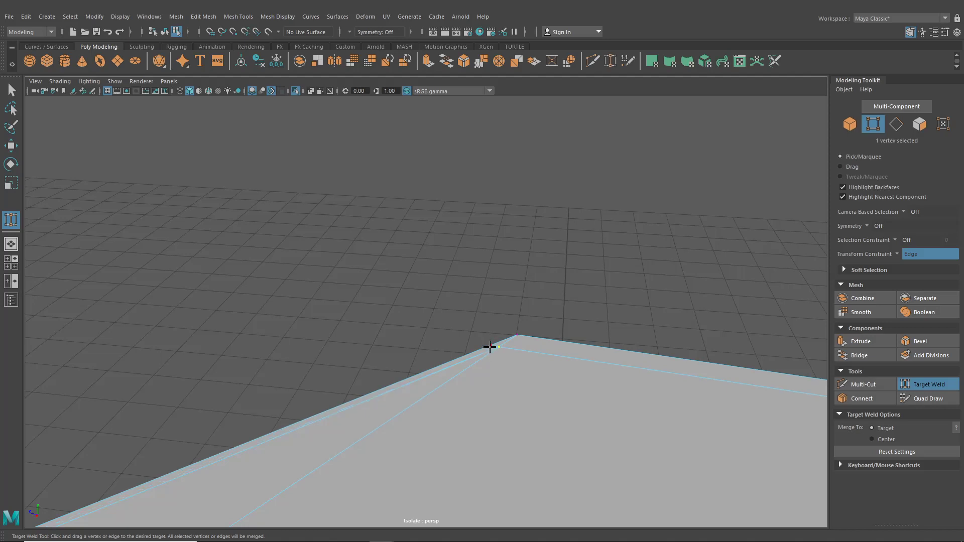
{"action": "left_click_drag", "start_coordinate": [501, 347], "coordinate": [642, 327], "text": "alt"}
{"action": "left_click", "coordinate": [11, 92]}
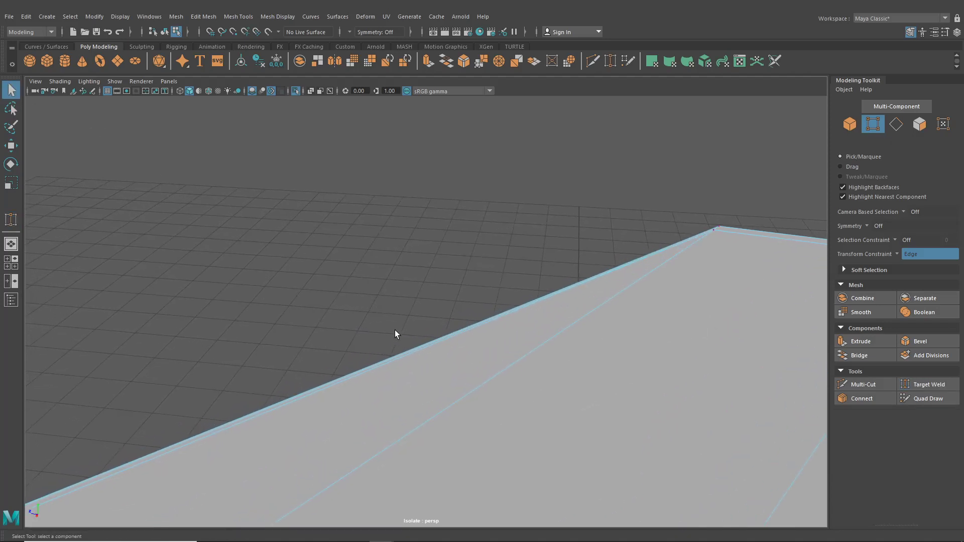
Slide the welded inner vertex at the glass's upper front corner inward to widen its gap from the front border
{"action": "right_click_drag", "start_coordinate": [435, 254], "coordinate": [430, 227]}
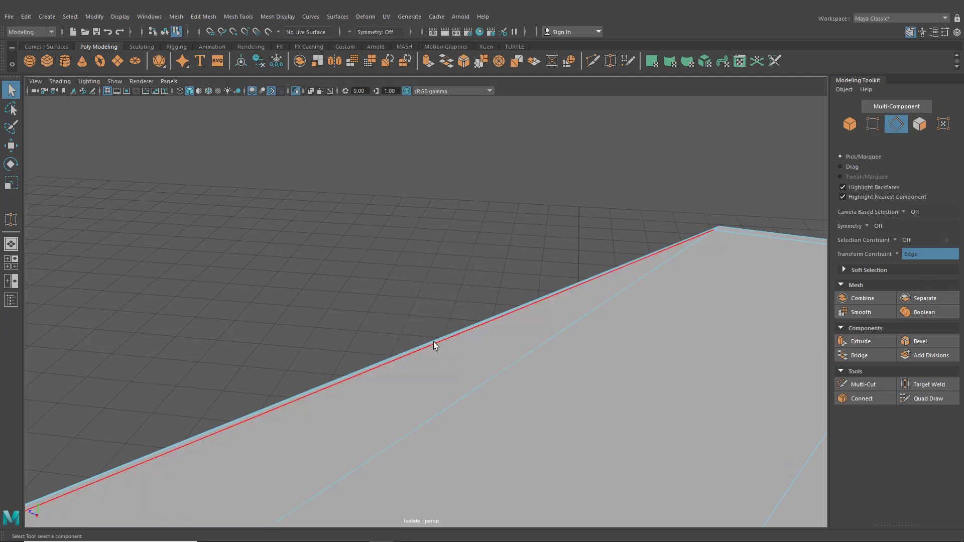
{"action": "left_click", "coordinate": [456, 352], "text": "ctrl"}
{"action": "right_click_drag", "start_coordinate": [456, 353], "coordinate": [327, 375], "text": "alt"}
{"action": "middle_click_drag", "start_coordinate": [327, 375], "coordinate": [243, 413], "text": "alt"}
{"action": "right_click_drag", "start_coordinate": [324, 336], "coordinate": [557, 376], "text": "alt"}
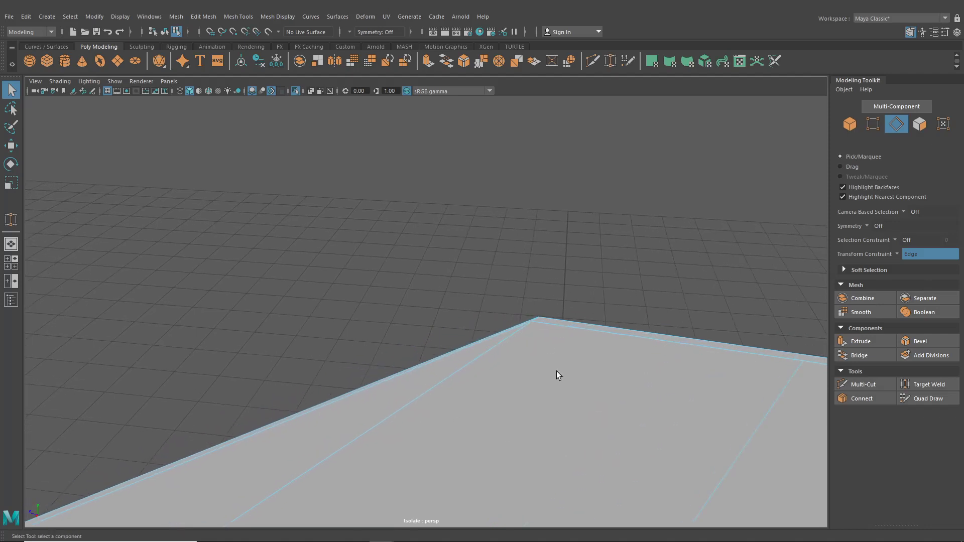
{"action": "right_click_drag", "start_coordinate": [536, 256], "coordinate": [498, 269]}
{"action": "left_click", "coordinate": [541, 331]}
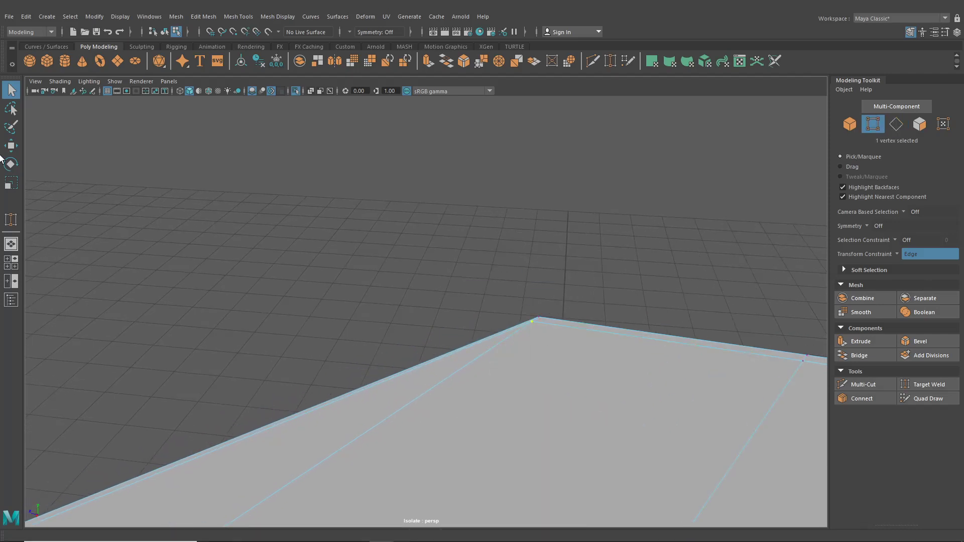
{"action": "key", "text": "w"}
{"action": "left_click_drag", "start_coordinate": [480, 312], "coordinate": [488, 317]}
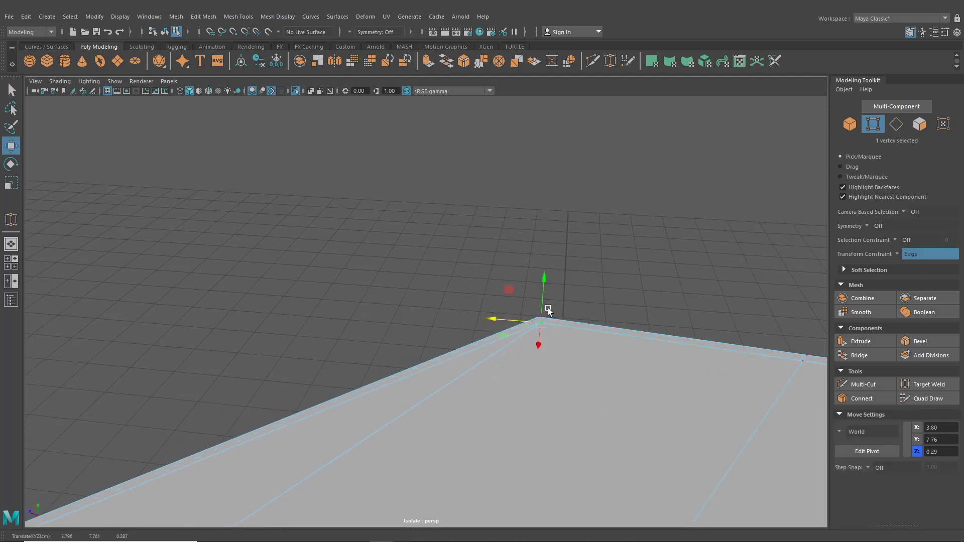
{"action": "left_click", "coordinate": [544, 304]}
Select the whole glass as an object and turn off isolation to show it in the car body
{"action": "right_click_drag", "start_coordinate": [703, 416], "coordinate": [629, 483], "text": "alt"}
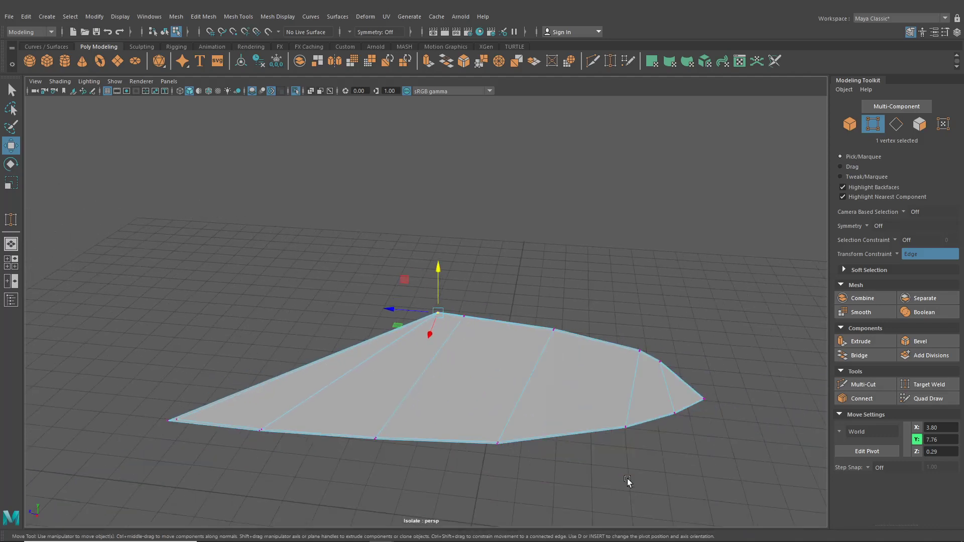
{"action": "middle_click_drag", "start_coordinate": [628, 482], "coordinate": [622, 465], "text": "alt"}
{"action": "left_click", "coordinate": [11, 90]}
{"action": "left_click", "coordinate": [165, 31]}
{"action": "scroll", "coordinate": [305, 153], "scroll_direction": "up", "scroll_amount": 6}
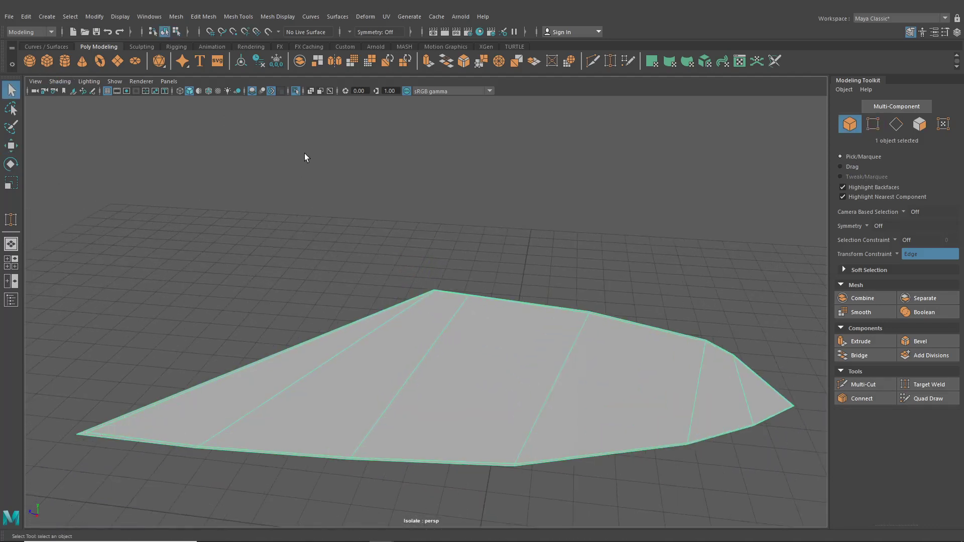
{"action": "left_click", "coordinate": [296, 91]}
{"action": "scroll", "coordinate": [405, 325], "scroll_direction": "down", "scroll_amount": 5}
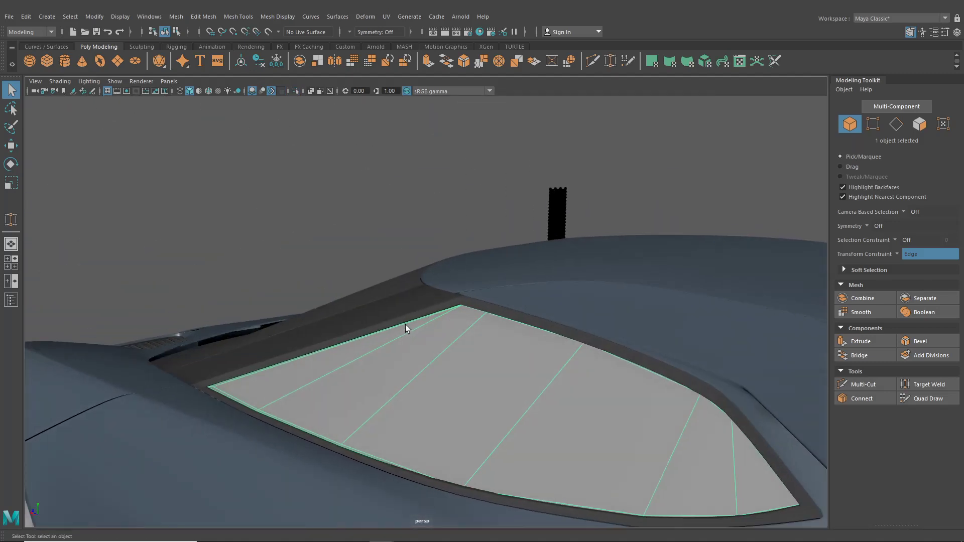
Preview the glass smoothed and examine how its corners fit the surrounding window frame
{"action": "key", "text": "3"}
{"action": "left_click", "coordinate": [288, 231]}
{"action": "left_click_drag", "start_coordinate": [288, 231], "coordinate": [475, 401], "text": "alt"}
{"action": "scroll", "coordinate": [476, 401], "scroll_direction": "down", "scroll_amount": 5}
{"action": "scroll", "coordinate": [357, 391], "scroll_direction": "up", "scroll_amount": 5}
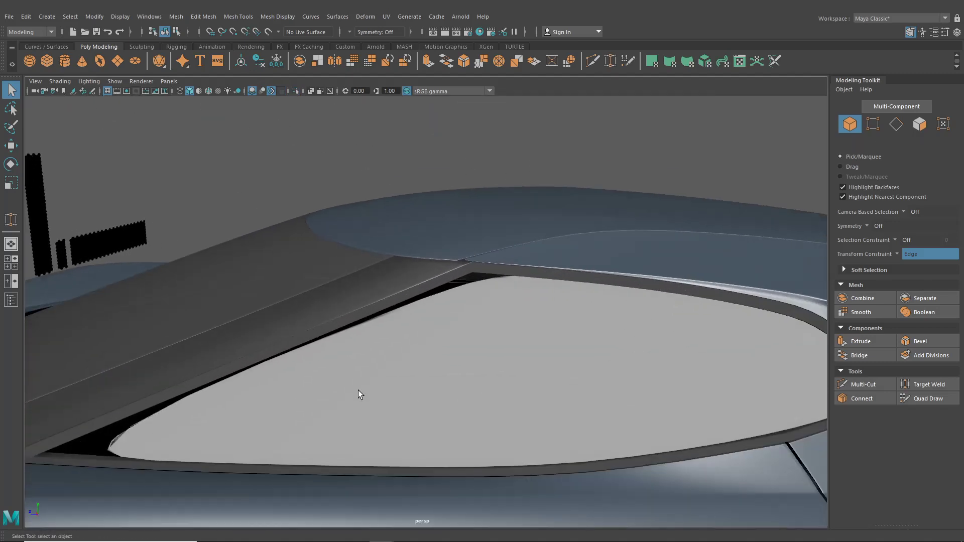
Return the glass to unsmoothed display and insert an edge loop across its crossing edges close to the lower border
{"action": "left_click", "coordinate": [203, 435]}
{"action": "left_click_drag", "start_coordinate": [202, 436], "coordinate": [424, 372], "text": "alt"}
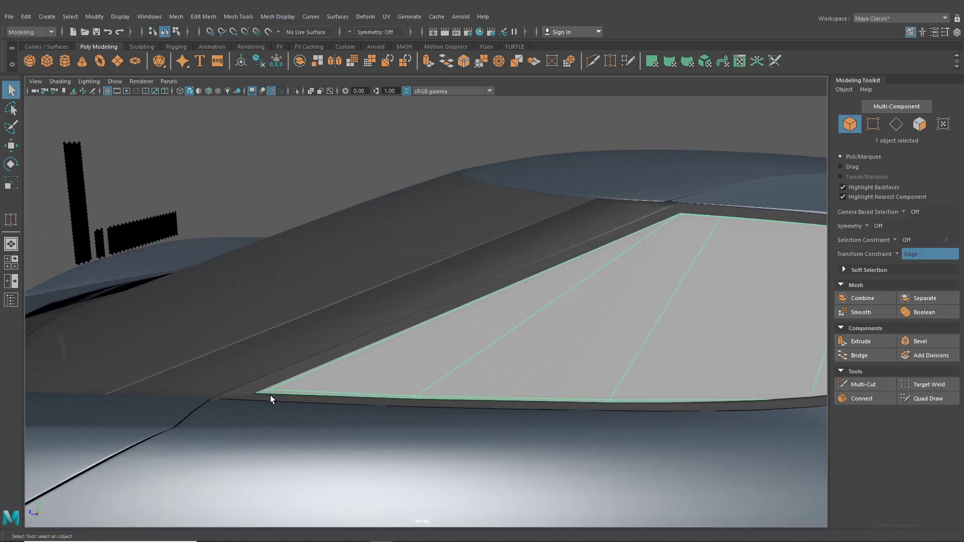
{"action": "left_click_drag", "start_coordinate": [478, 254], "coordinate": [421, 184], "text": "alt"}
{"action": "left_click", "coordinate": [239, 16]}
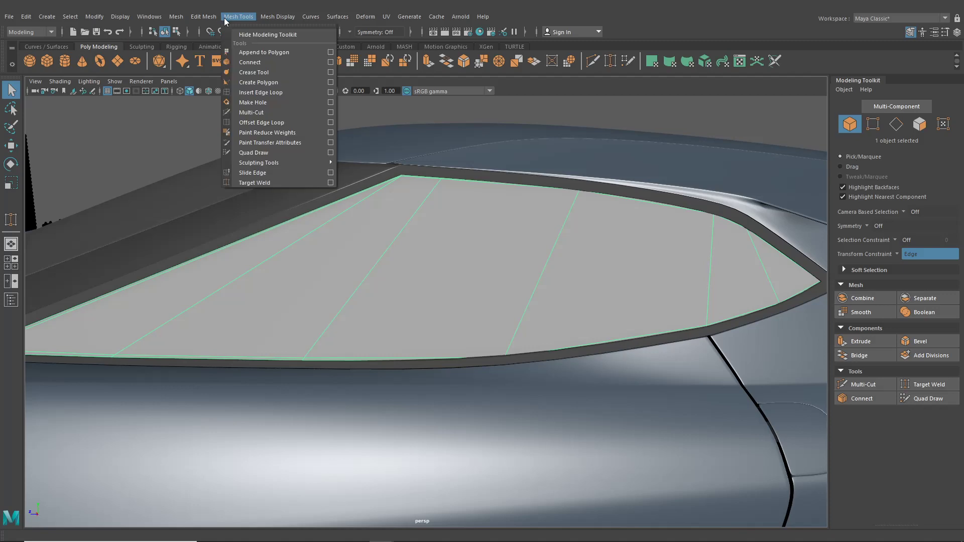
{"action": "left_click", "coordinate": [245, 94]}
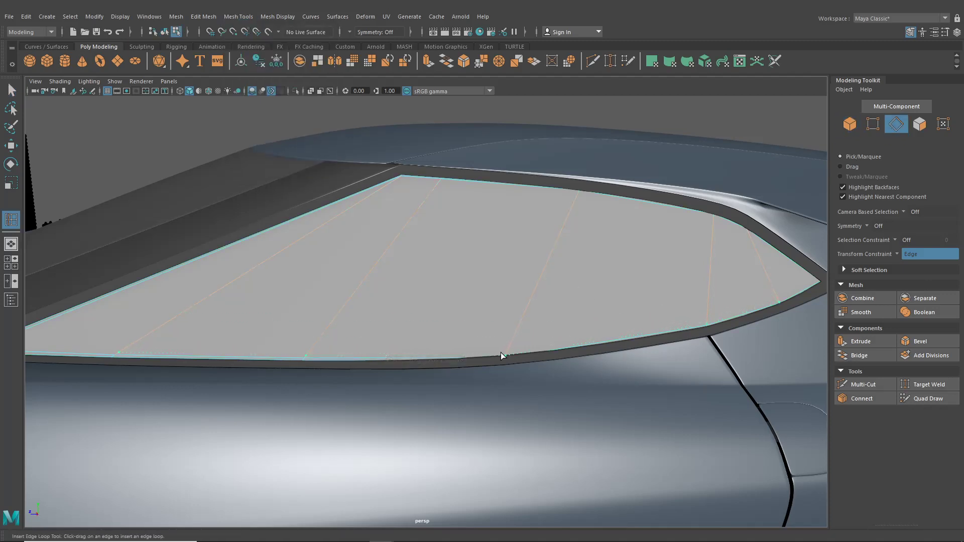
{"action": "left_click_drag", "start_coordinate": [462, 301], "coordinate": [506, 270], "text": "alt"}
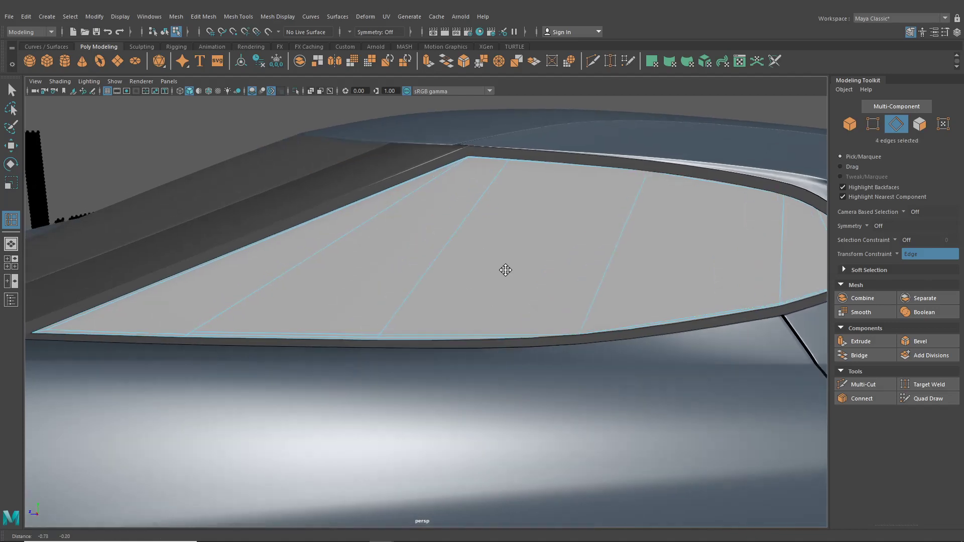
{"action": "left_click", "coordinate": [166, 30]}
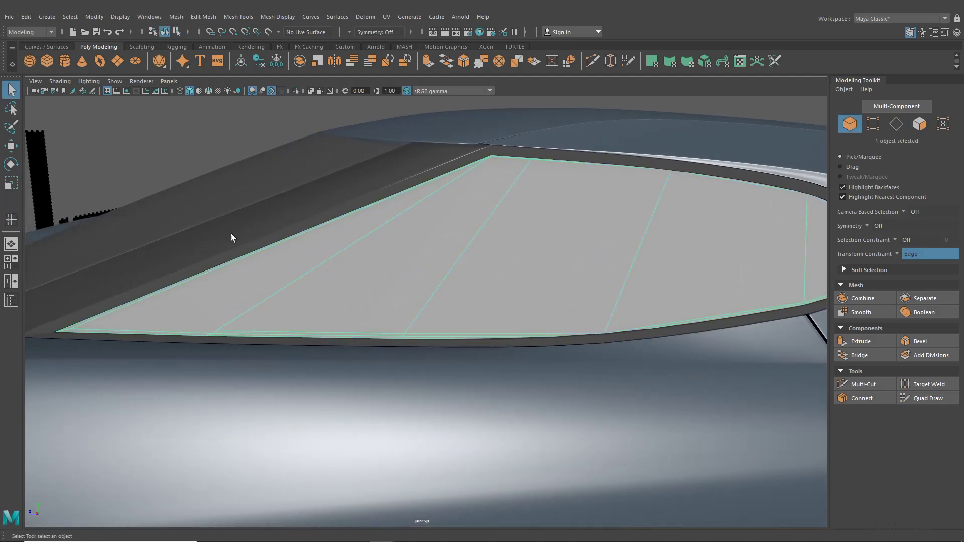
Isolate the glass and cut from the front end of the lower supporting edge across the inner front edge to the front border
{"action": "left_click_drag", "start_coordinate": [231, 233], "coordinate": [344, 175], "text": "alt"}
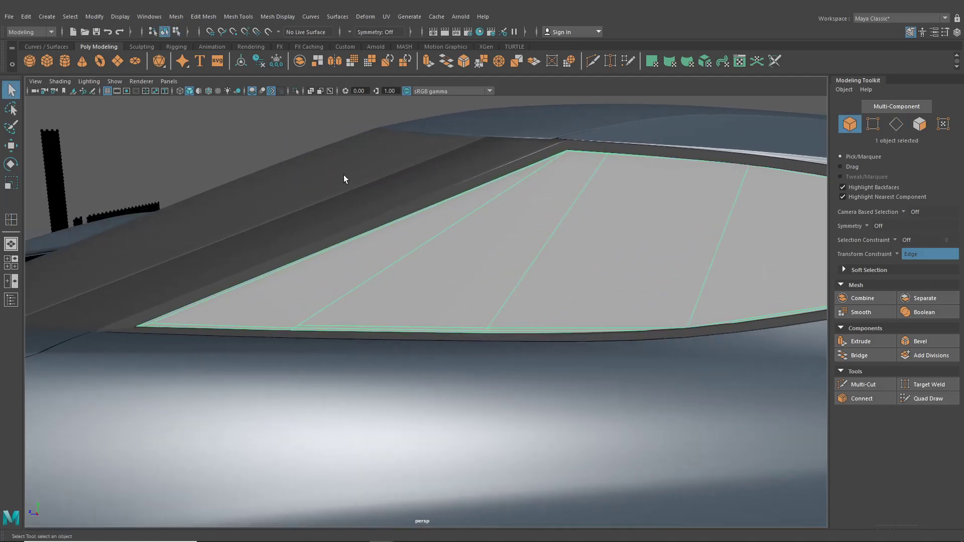
{"action": "left_click", "coordinate": [296, 91]}
{"action": "left_click_drag", "start_coordinate": [295, 101], "coordinate": [445, 83], "text": "alt"}
{"action": "left_click", "coordinate": [593, 61]}
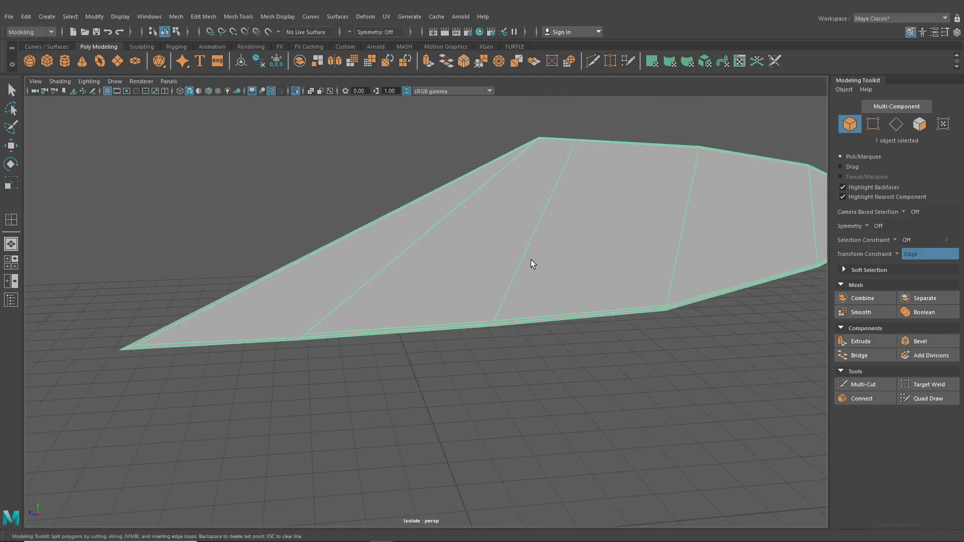
{"action": "scroll", "coordinate": [533, 263], "scroll_direction": "up", "scroll_amount": 3}
{"action": "left_click", "coordinate": [592, 63]}
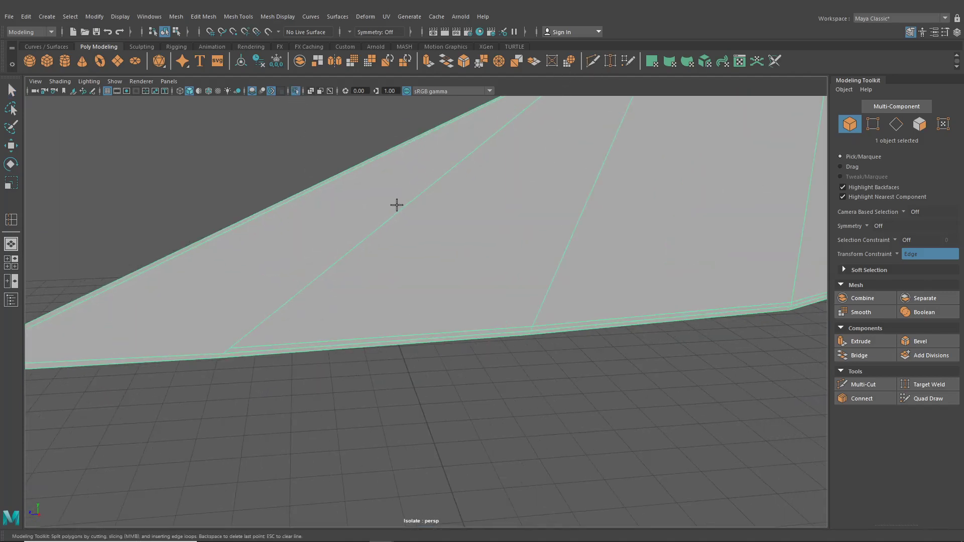
{"action": "left_click", "coordinate": [231, 348]}
{"action": "middle_click_drag", "start_coordinate": [193, 364], "coordinate": [395, 373], "text": "alt"}
{"action": "scroll", "coordinate": [395, 374], "scroll_direction": "down", "scroll_amount": 5}
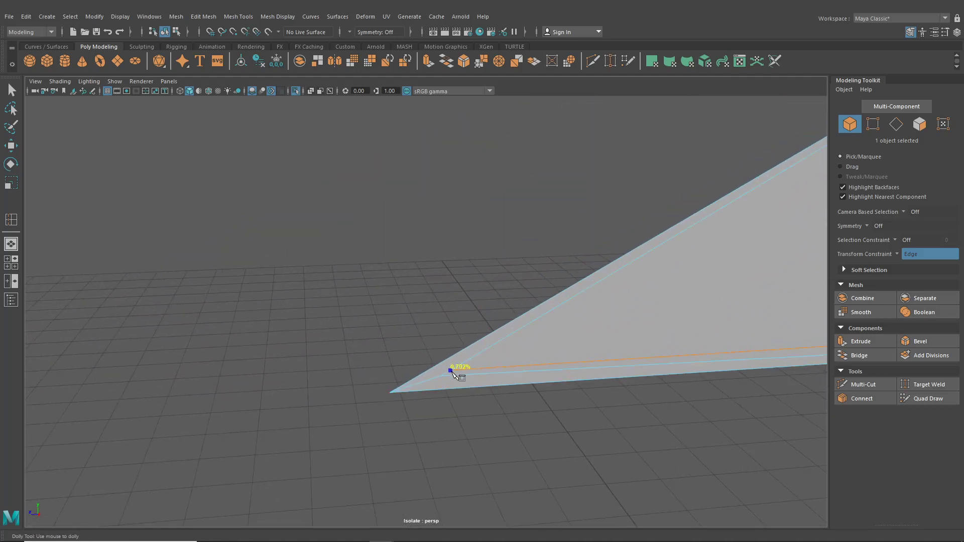
{"action": "left_click", "coordinate": [451, 371]}
{"action": "left_click", "coordinate": [425, 373]}
{"action": "right_click", "coordinate": [402, 384]}
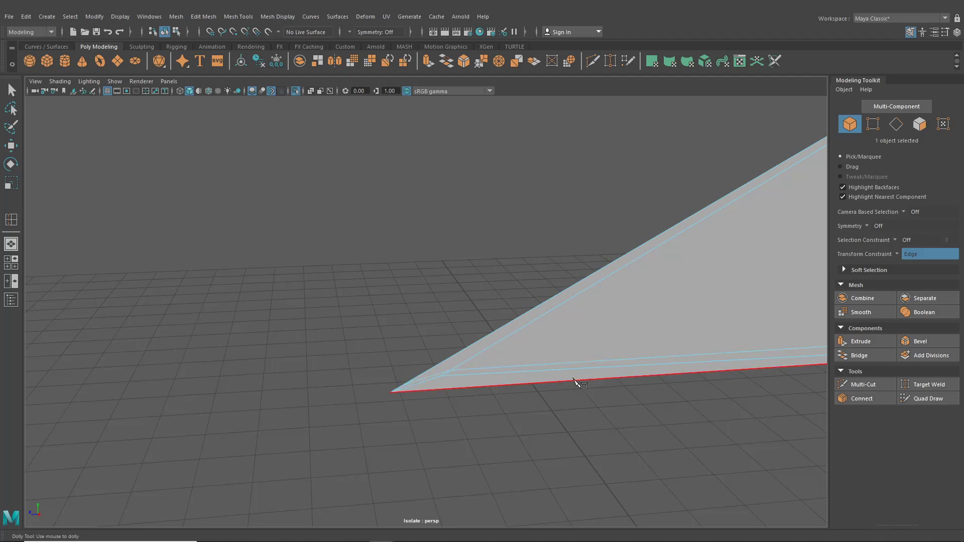
Multi-Cut from the rear end of the lower supporting edge through the inner rear edge to the border beside the rear tip
{"action": "scroll", "coordinate": [575, 381], "scroll_direction": "down", "scroll_amount": 3}
{"action": "middle_click_drag", "start_coordinate": [556, 379], "coordinate": [477, 382], "text": "alt"}
{"action": "scroll", "coordinate": [624, 327], "scroll_direction": "down", "scroll_amount": 3}
{"action": "scroll", "coordinate": [593, 341], "scroll_direction": "down", "scroll_amount": 4}
{"action": "scroll", "coordinate": [478, 349], "scroll_direction": "up", "scroll_amount": 6}
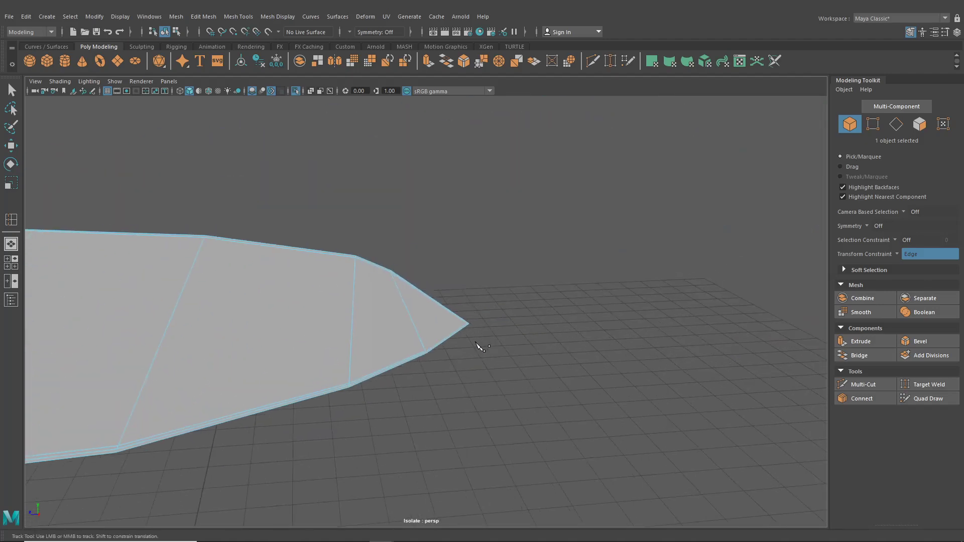
{"action": "left_click", "coordinate": [418, 405]}
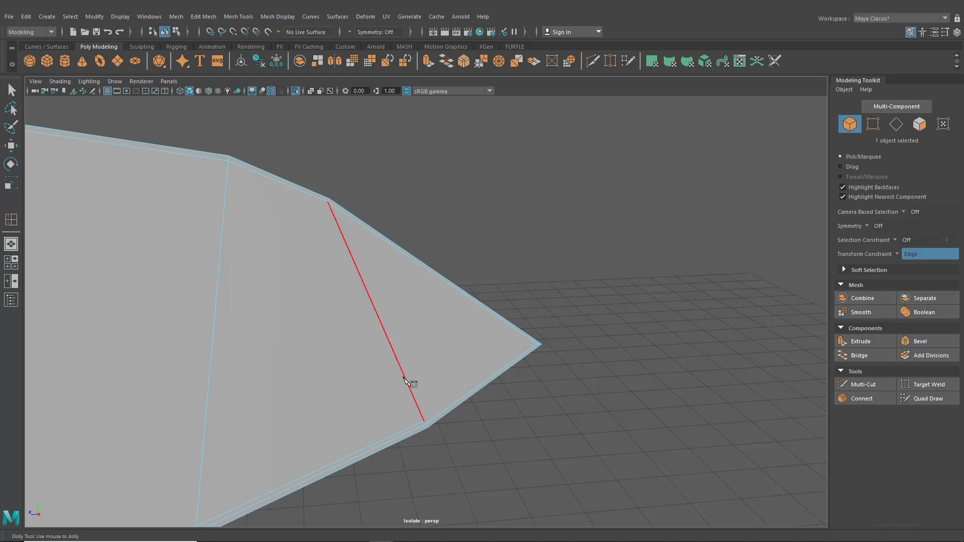
{"action": "left_click", "coordinate": [418, 404]}
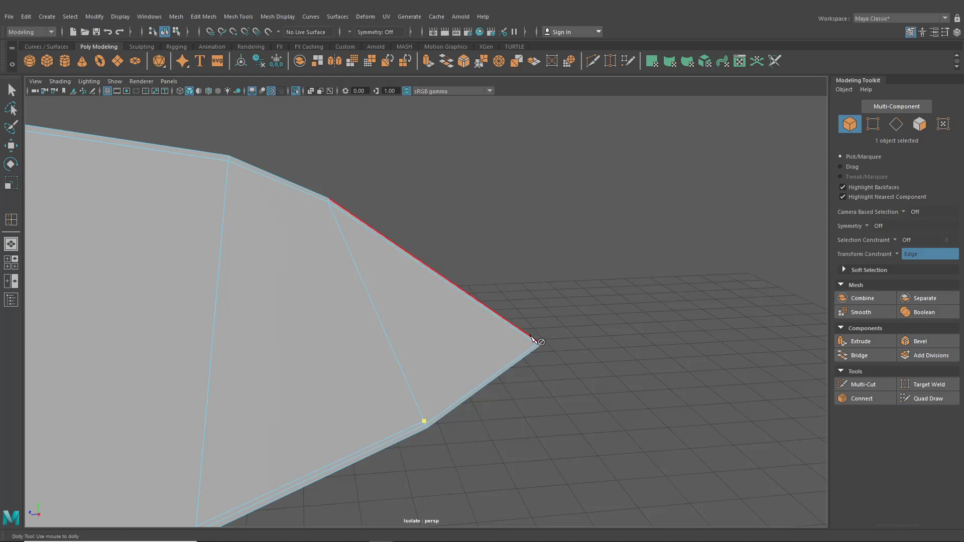
{"action": "left_click", "coordinate": [534, 341]}
{"action": "left_click_drag", "start_coordinate": [532, 343], "coordinate": [527, 366], "text": "alt"}
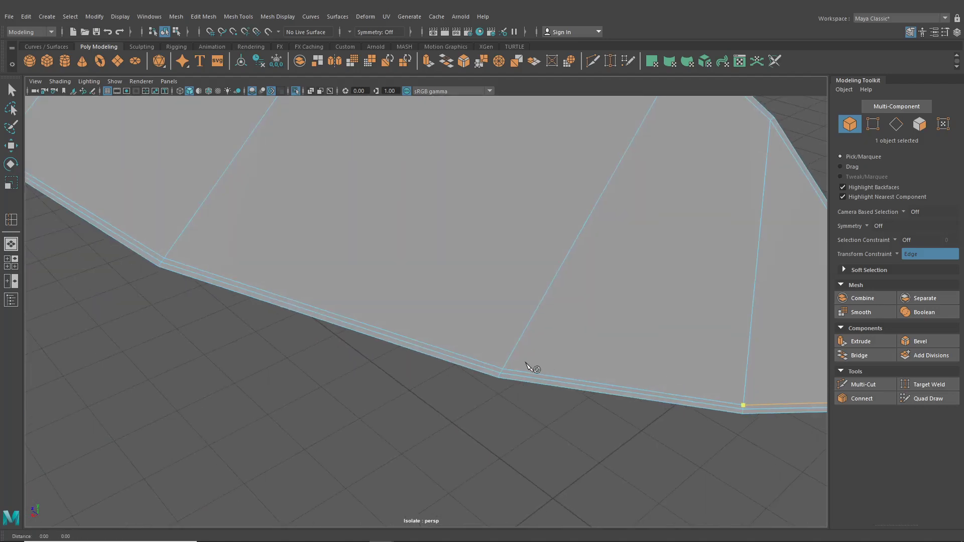
{"action": "middle_click_drag", "start_coordinate": [528, 366], "coordinate": [190, 327], "text": "alt"}
{"action": "middle_click_drag", "start_coordinate": [388, 318], "coordinate": [262, 315], "text": "alt"}
{"action": "right_click_drag", "start_coordinate": [266, 319], "coordinate": [387, 375], "text": "alt"}
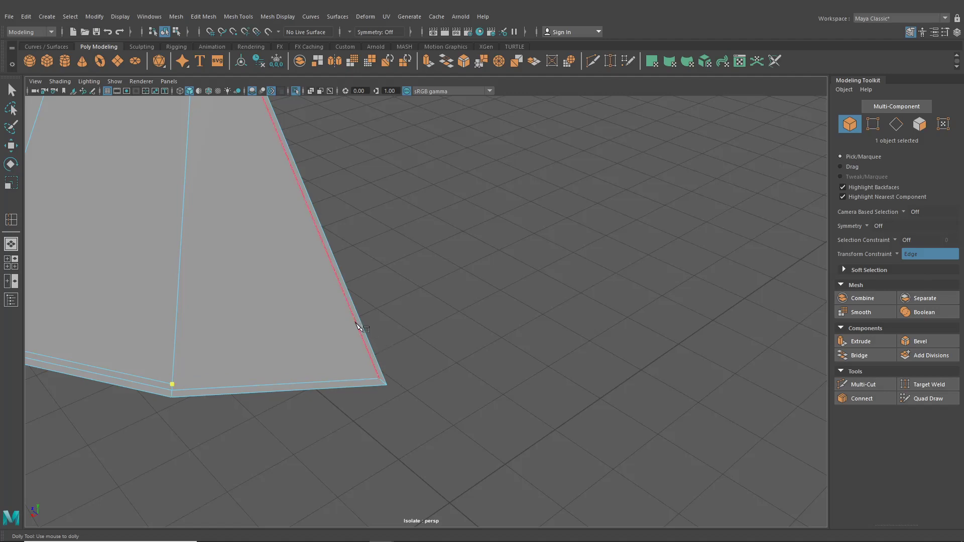
{"action": "right_click_drag", "start_coordinate": [380, 377], "coordinate": [677, 302], "text": "alt"}
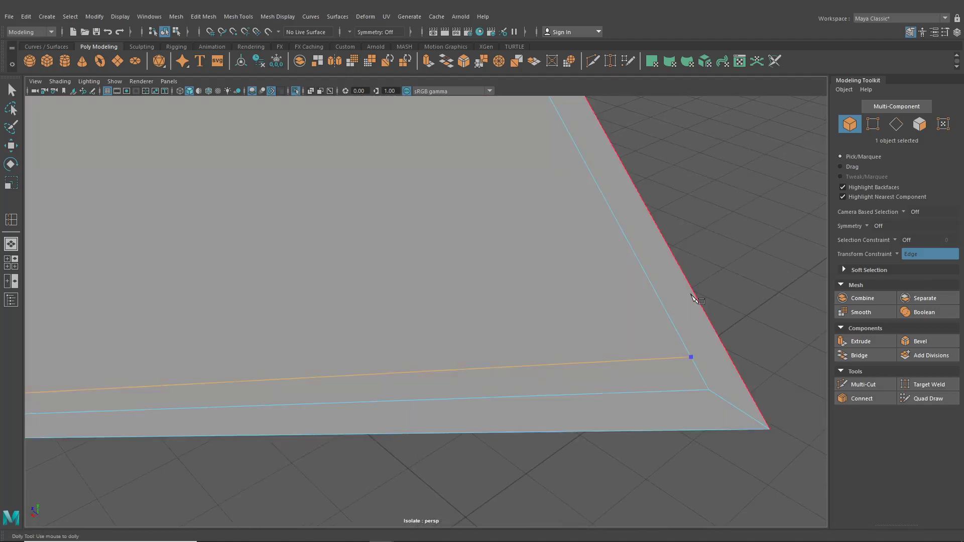
{"action": "left_click", "coordinate": [753, 404]}
{"action": "right_click", "coordinate": [754, 405]}
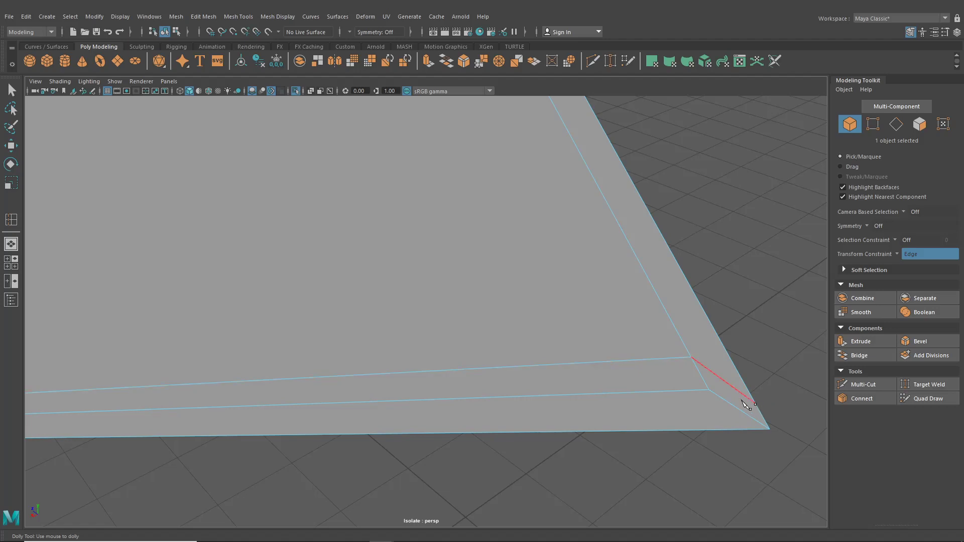
Preview the glass smoothed to inspect its rear tip, and return it to unsmoothed display
{"action": "right_click_drag", "start_coordinate": [751, 405], "coordinate": [452, 351], "text": "alt"}
{"action": "key", "text": "q"}
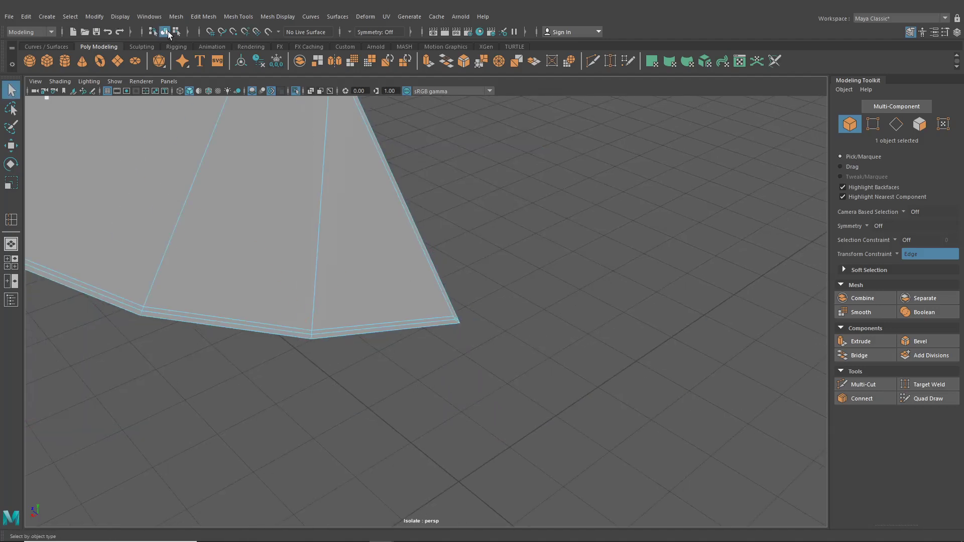
{"action": "key", "text": "3"}
{"action": "left_click", "coordinate": [526, 231]}
{"action": "mouse_move", "coordinate": [505, 266]}
{"action": "left_mouse_down", "text": "alt"}
{"action": "mouse_move", "coordinate": [522, 267]}
{"action": "mouse_move", "coordinate": [506, 285]}
{"action": "left_mouse_up", "text": "alt"}
{"action": "middle_click_drag", "start_coordinate": [506, 285], "coordinate": [383, 307], "text": "alt"}
{"action": "key", "text": "2"}
{"action": "key", "text": "1"}
{"action": "scroll", "coordinate": [382, 307], "scroll_direction": "up", "scroll_amount": 3}
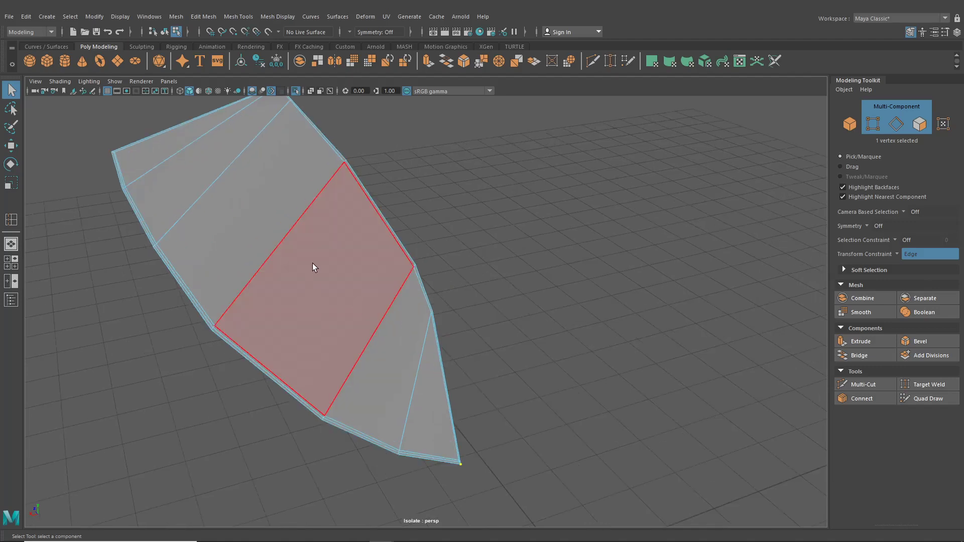
Select the glass's outer border edge loop to check whether it runs continuously around the shape
{"action": "right_click_drag", "start_coordinate": [313, 256], "coordinate": [310, 220]}
{"action": "double_click", "coordinate": [399, 233]}
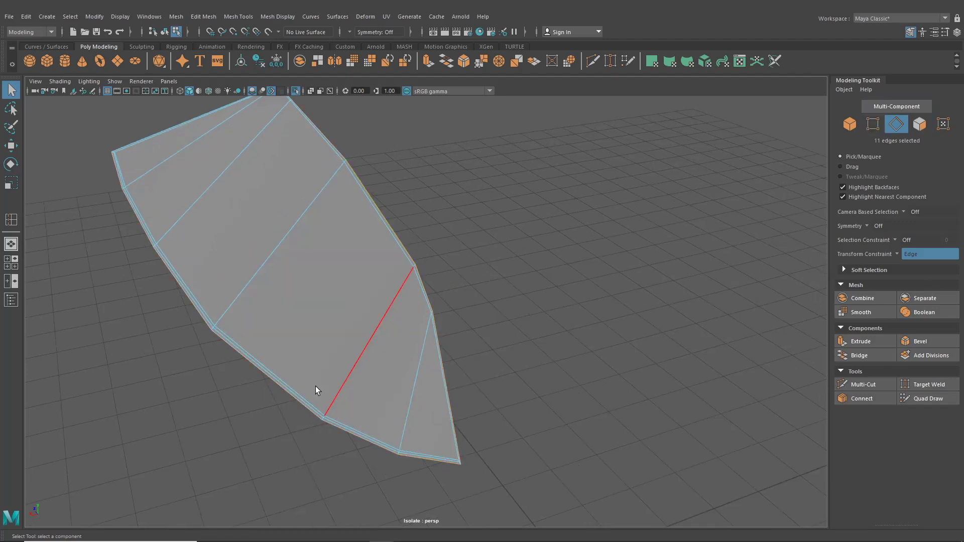
{"action": "left_click_drag", "start_coordinate": [315, 386], "coordinate": [348, 369], "text": "alt"}
{"action": "middle_click_drag", "start_coordinate": [348, 369], "coordinate": [427, 347], "text": "alt"}
Merge the overlapping vertices at each border point along the glass's upper edge up to the point before the rear tip
{"action": "right_click_drag", "start_coordinate": [452, 233], "coordinate": [445, 209]}
{"action": "left_click", "coordinate": [193, 17]}
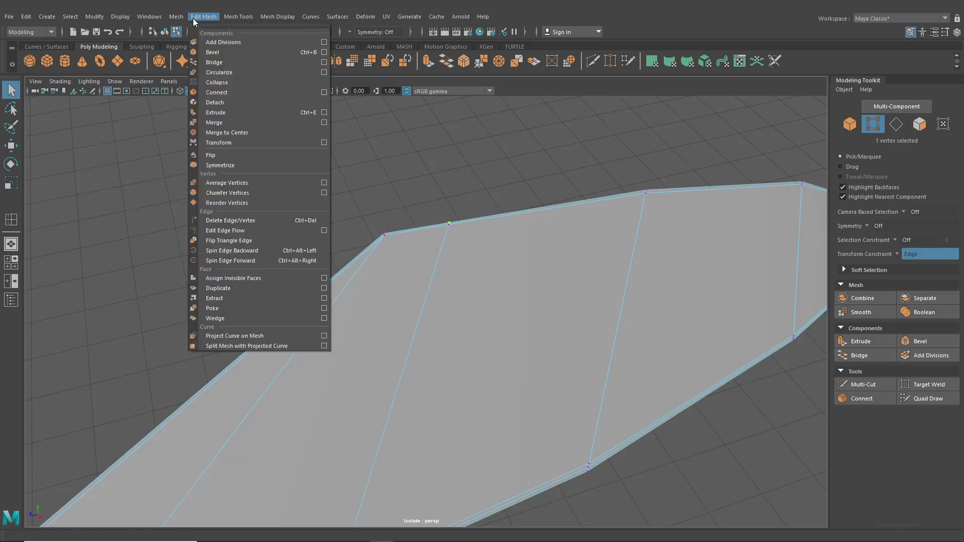
{"action": "left_click", "coordinate": [216, 122]}
{"action": "left_click_drag", "start_coordinate": [518, 253], "coordinate": [145, 317], "text": "alt"}
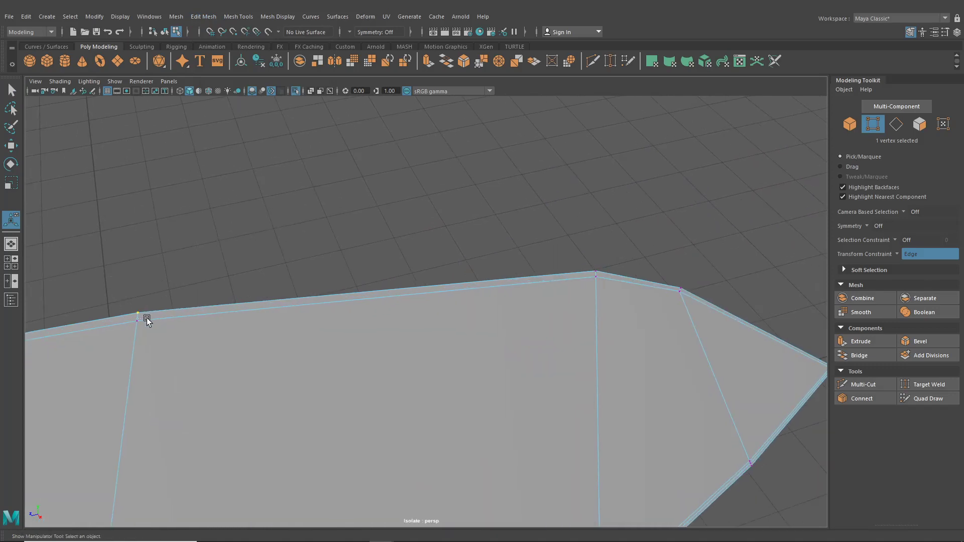
{"action": "key", "text": "g"}
{"action": "left_click_drag", "start_coordinate": [572, 257], "coordinate": [604, 275]}
{"action": "key", "text": "g"}
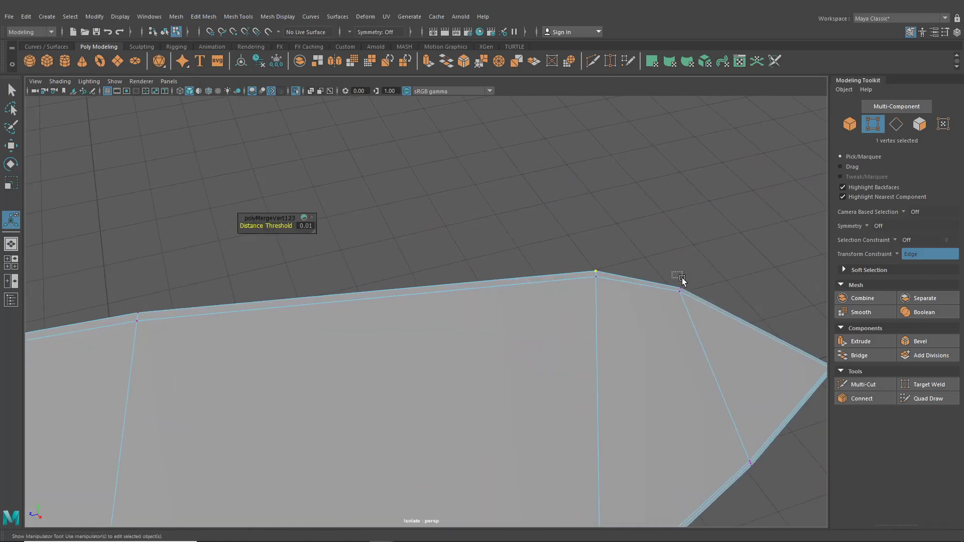
{"action": "left_click_drag", "start_coordinate": [675, 274], "coordinate": [685, 286]}
{"action": "key", "text": "g"}
Merge the overlapping border vertices at the glass's rear tip and at the new cut point beside it
{"action": "left_click_drag", "start_coordinate": [780, 338], "coordinate": [594, 300], "text": "alt"}
{"action": "middle_click_drag", "start_coordinate": [598, 297], "coordinate": [514, 321], "text": "alt"}
{"action": "right_click_drag", "start_coordinate": [515, 321], "coordinate": [654, 409], "text": "alt"}
{"action": "middle_click_drag", "start_coordinate": [655, 409], "coordinate": [512, 382], "text": "alt"}
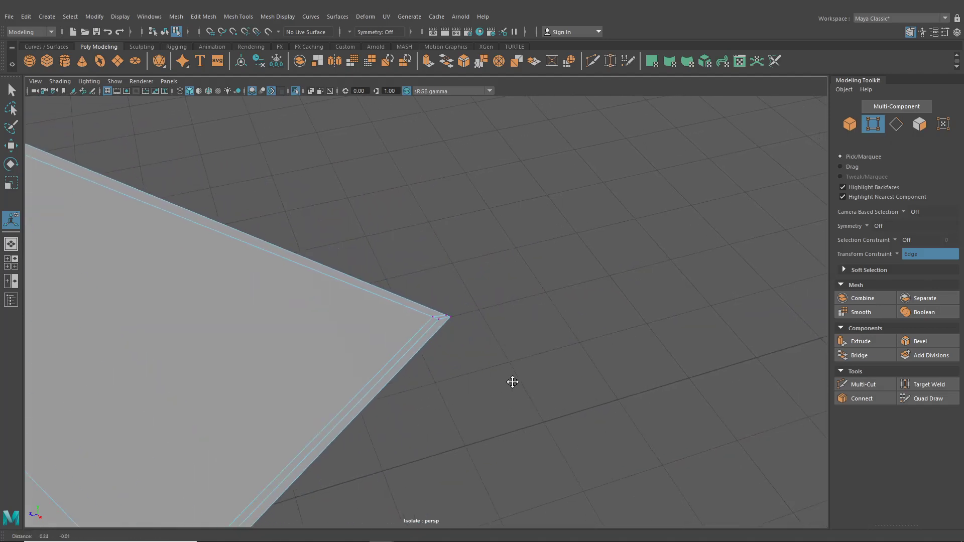
{"action": "right_click_drag", "start_coordinate": [477, 381], "coordinate": [505, 404], "text": "alt"}
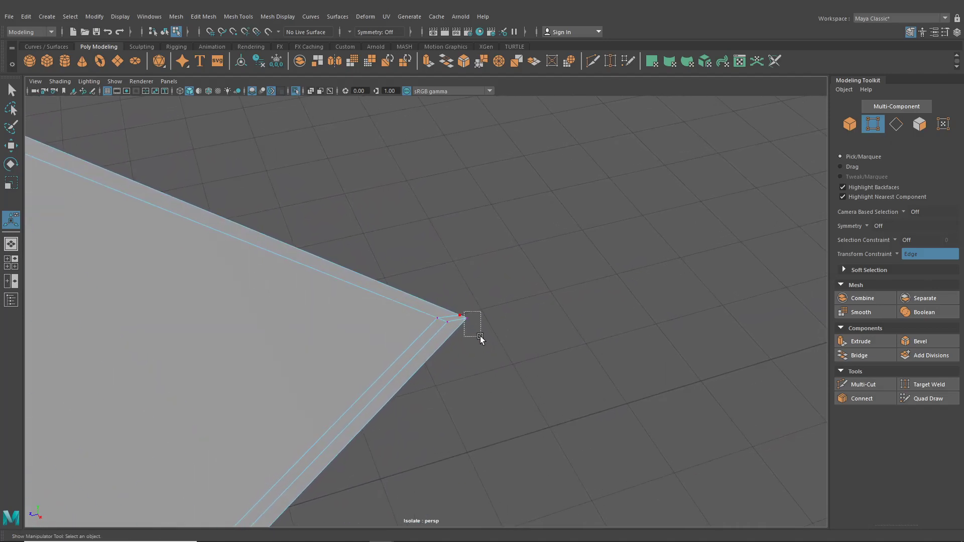
{"action": "left_click_drag", "start_coordinate": [480, 337], "coordinate": [480, 336]}
{"action": "key", "text": "g"}
{"action": "left_click_drag", "start_coordinate": [455, 307], "coordinate": [452, 326]}
{"action": "key", "text": "g"}
{"action": "key", "text": "g"}
{"action": "key", "text": "g"}
Merge the overlapping vertices at the first three lower-border points forward of the rear tip
{"action": "scroll", "coordinate": [450, 341], "scroll_direction": "down", "scroll_amount": 8}
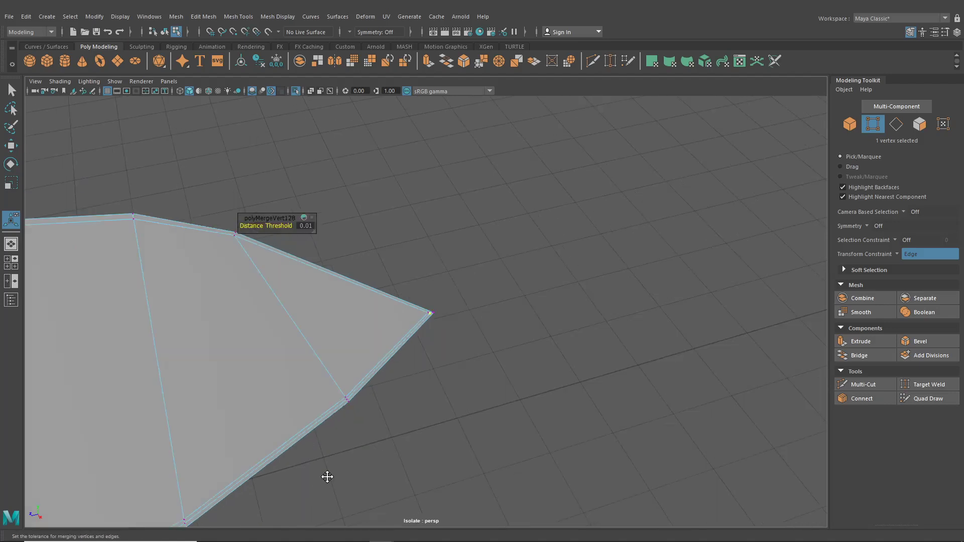
{"action": "right_click_drag", "start_coordinate": [328, 477], "coordinate": [504, 345], "text": "alt"}
{"action": "left_click_drag", "start_coordinate": [504, 345], "coordinate": [458, 326]}
{"action": "key", "text": "g"}
{"action": "scroll", "coordinate": [443, 358], "scroll_direction": "down", "scroll_amount": 8}
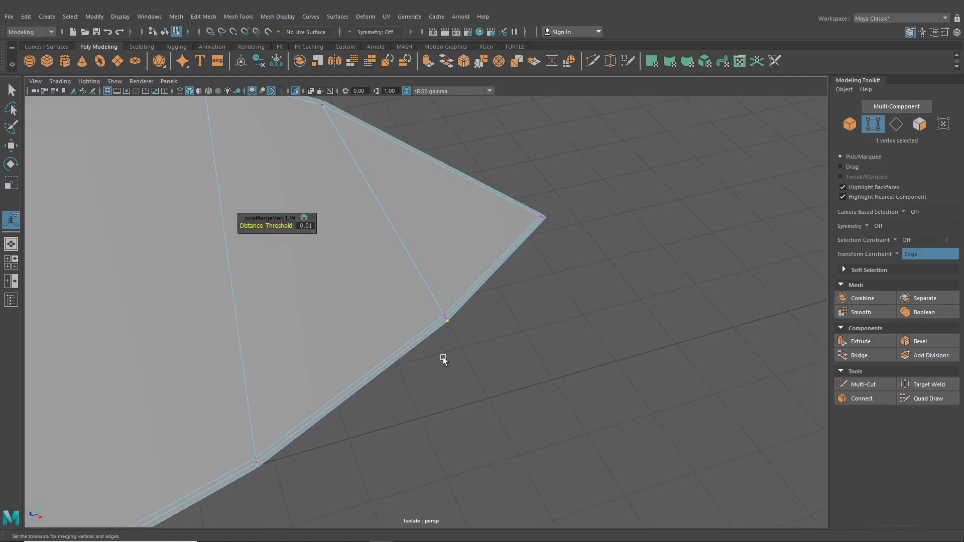
{"action": "middle_click_drag", "start_coordinate": [443, 358], "coordinate": [556, 303], "text": "alt"}
{"action": "scroll", "coordinate": [578, 345], "scroll_direction": "up", "scroll_amount": 4}
{"action": "left_click_drag", "start_coordinate": [557, 321], "coordinate": [556, 322]}
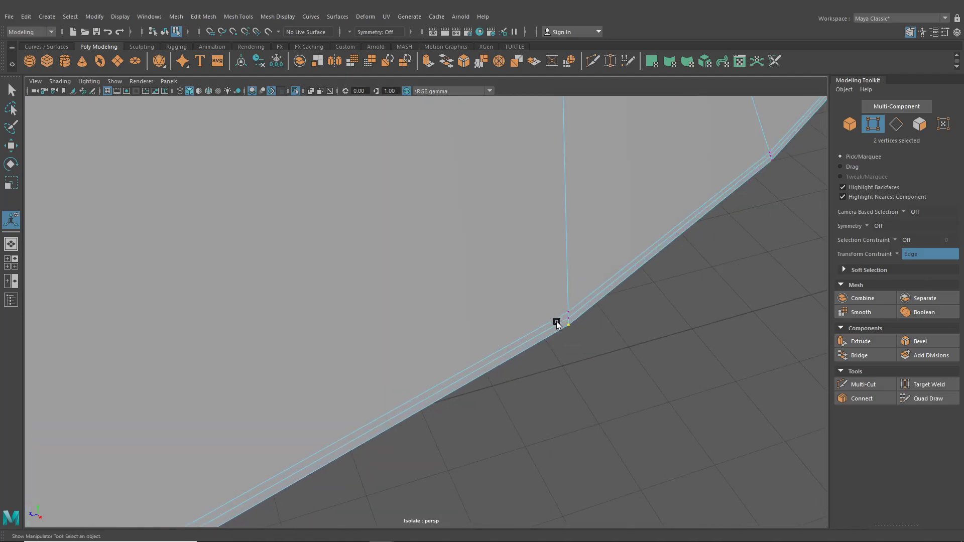
{"action": "key", "text": "g"}
{"action": "right_click_drag", "start_coordinate": [556, 323], "coordinate": [408, 370], "text": "alt"}
{"action": "middle_click_drag", "start_coordinate": [409, 370], "coordinate": [611, 212], "text": "alt"}
{"action": "left_click_drag", "start_coordinate": [489, 343], "coordinate": [430, 317]}
{"action": "key", "text": "g"}
Merge the overlapping vertices at the two remaining lower-border points toward the glass's front end
{"action": "right_click_drag", "start_coordinate": [416, 339], "coordinate": [369, 346], "text": "alt"}
{"action": "middle_click_drag", "start_coordinate": [369, 346], "coordinate": [525, 300], "text": "alt"}
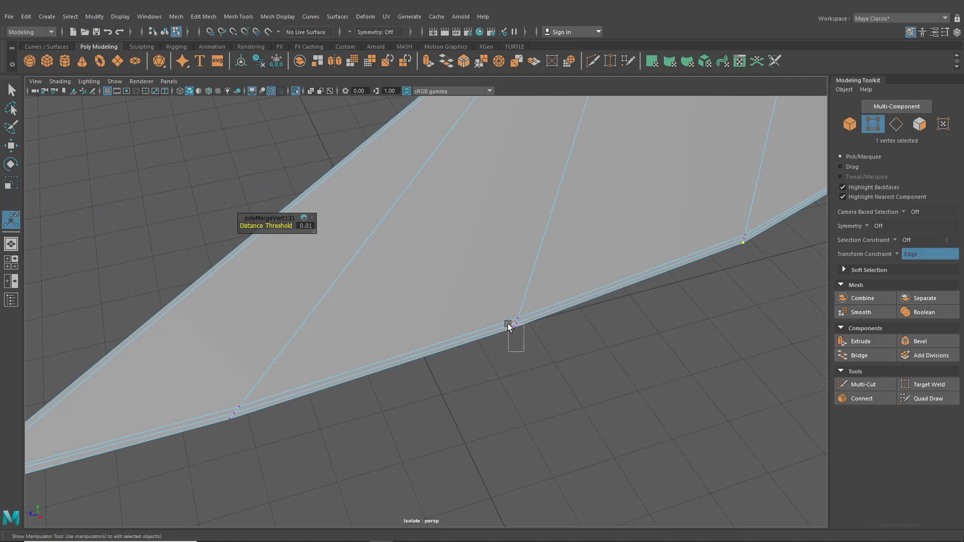
{"action": "left_click_drag", "start_coordinate": [508, 326], "coordinate": [508, 325]}
{"action": "right_click_drag", "start_coordinate": [508, 326], "coordinate": [497, 345], "text": "shift"}
{"action": "left_click_drag", "start_coordinate": [275, 423], "coordinate": [217, 417]}
{"action": "key", "text": "g"}
Merge the overlapping border vertices at the glass's pointed front tip, the cut point beside it and the upper front corner
{"action": "middle_click_drag", "start_coordinate": [186, 401], "coordinate": [438, 304], "text": "alt"}
{"action": "left_click_drag", "start_coordinate": [297, 364], "coordinate": [328, 352]}
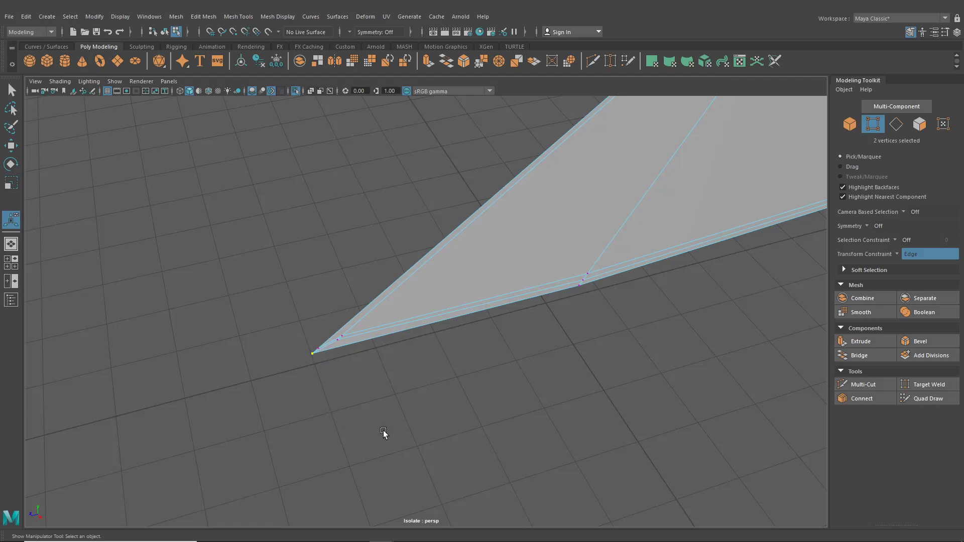
{"action": "right_click_drag", "start_coordinate": [383, 432], "coordinate": [351, 417], "text": "shift"}
{"action": "left_click_drag", "start_coordinate": [308, 339], "coordinate": [327, 351]}
{"action": "scroll", "coordinate": [506, 268], "scroll_direction": "up", "scroll_amount": 10}
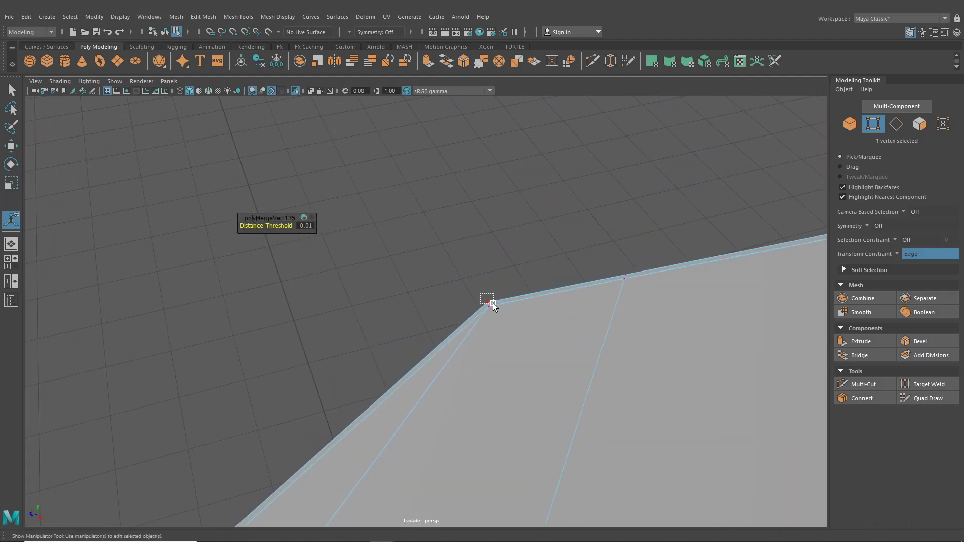
{"action": "left_click_drag", "start_coordinate": [493, 305], "coordinate": [492, 304]}
{"action": "key", "text": "g"}
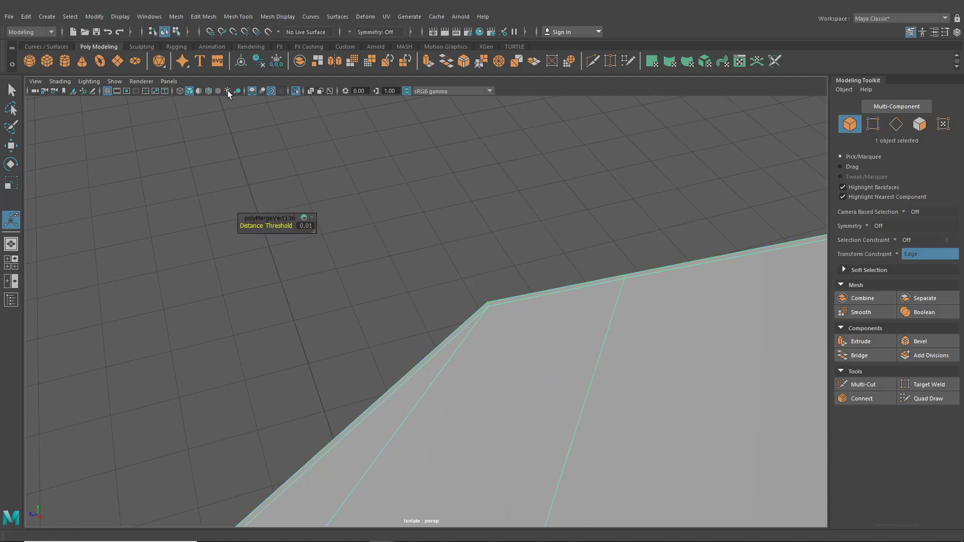
Select the whole glass, preview it smoothed around the rear tip, and return it to unsmoothed display
{"action": "scroll", "coordinate": [423, 249], "scroll_direction": "down", "scroll_amount": 3}
{"action": "key", "text": "3"}
{"action": "scroll", "coordinate": [422, 249], "scroll_direction": "down", "scroll_amount": 3}
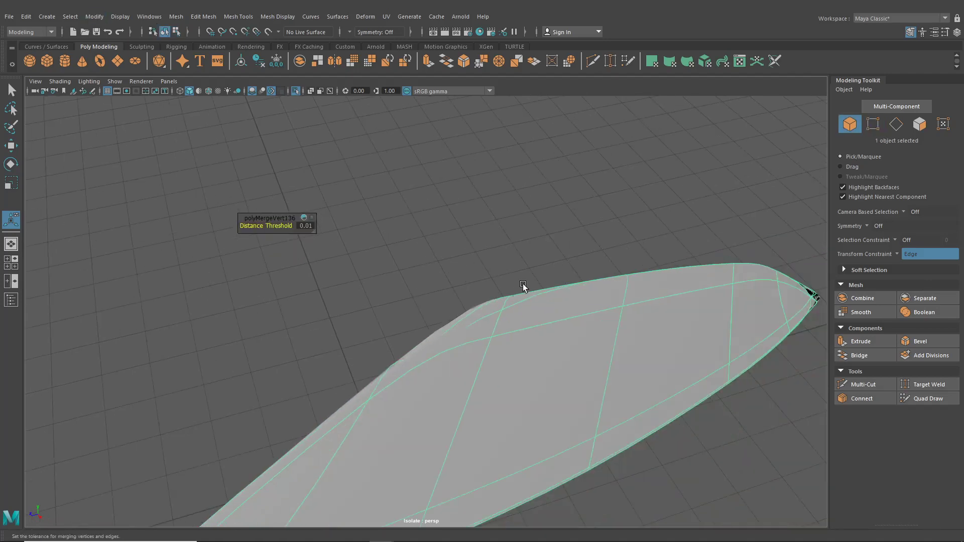
{"action": "left_click_drag", "start_coordinate": [523, 284], "coordinate": [329, 326], "text": "alt"}
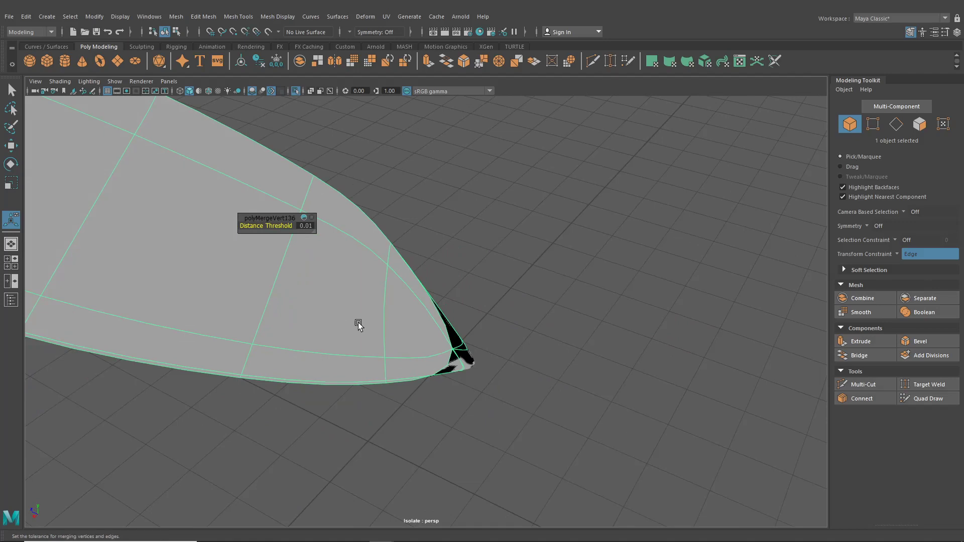
{"action": "key", "text": "1"}
{"action": "scroll", "coordinate": [342, 301], "scroll_direction": "up", "scroll_amount": 2}
Extrude the glass's complete outer border edge loop sideways off the pane to form a rim, and inspect its rear tip
{"action": "right_click_drag", "start_coordinate": [340, 284], "coordinate": [362, 225]}
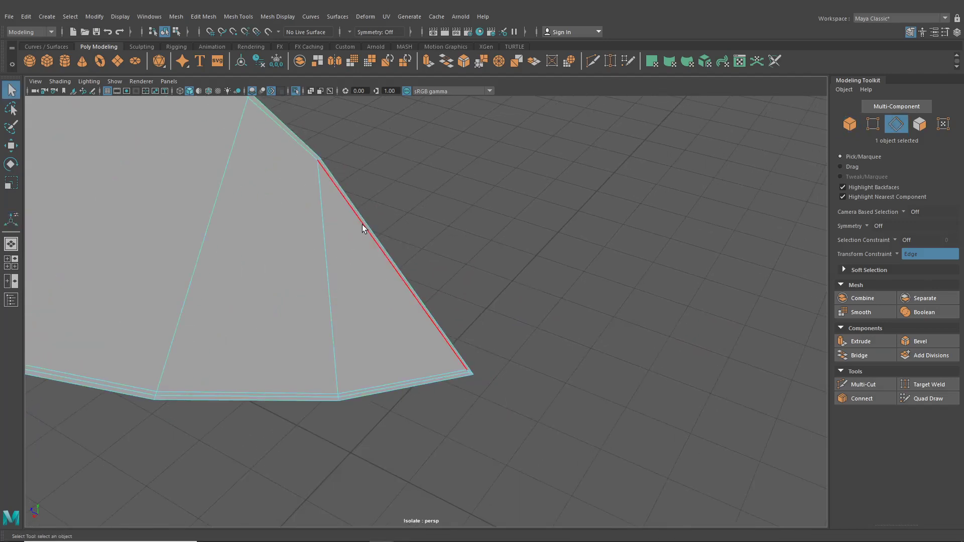
{"action": "scroll", "coordinate": [372, 224], "scroll_direction": "down", "scroll_amount": 4}
{"action": "middle_click_drag", "start_coordinate": [359, 228], "coordinate": [637, 412], "text": "alt"}
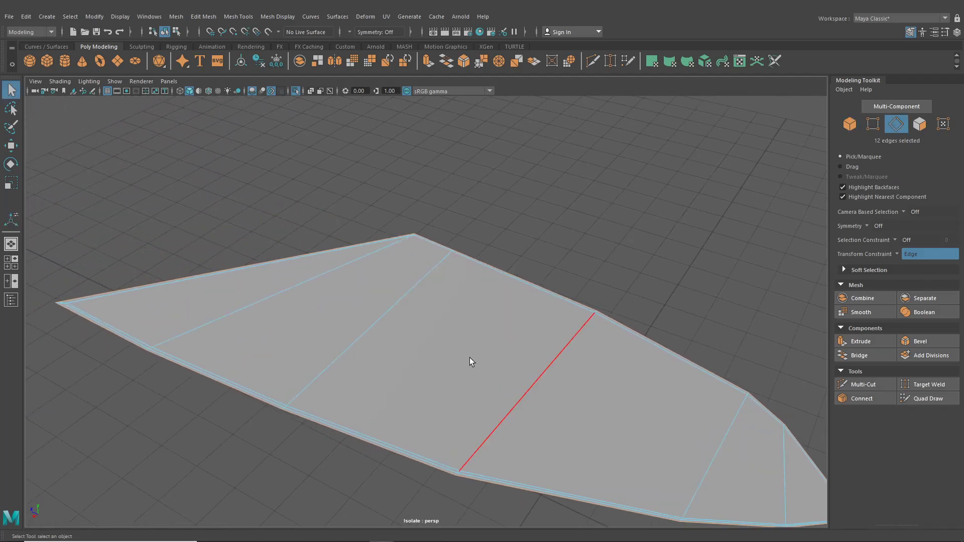
{"action": "left_click", "coordinate": [161, 269]}
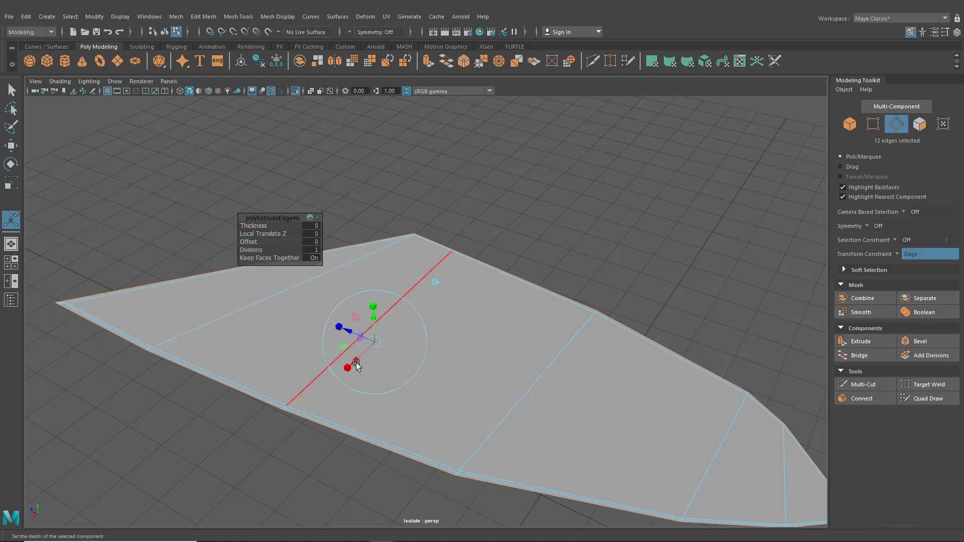
{"action": "left_click_drag", "start_coordinate": [359, 361], "coordinate": [323, 341]}
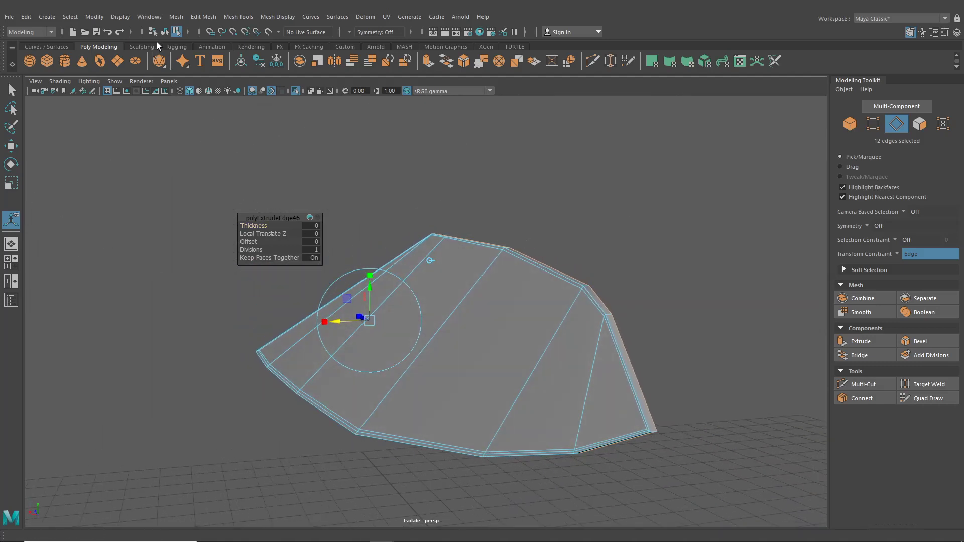
{"action": "left_click_drag", "start_coordinate": [518, 306], "coordinate": [556, 297], "text": "alt"}
{"action": "middle_click_drag", "start_coordinate": [555, 297], "coordinate": [430, 267], "text": "alt"}
{"action": "right_click_drag", "start_coordinate": [430, 267], "coordinate": [489, 353], "text": "alt"}
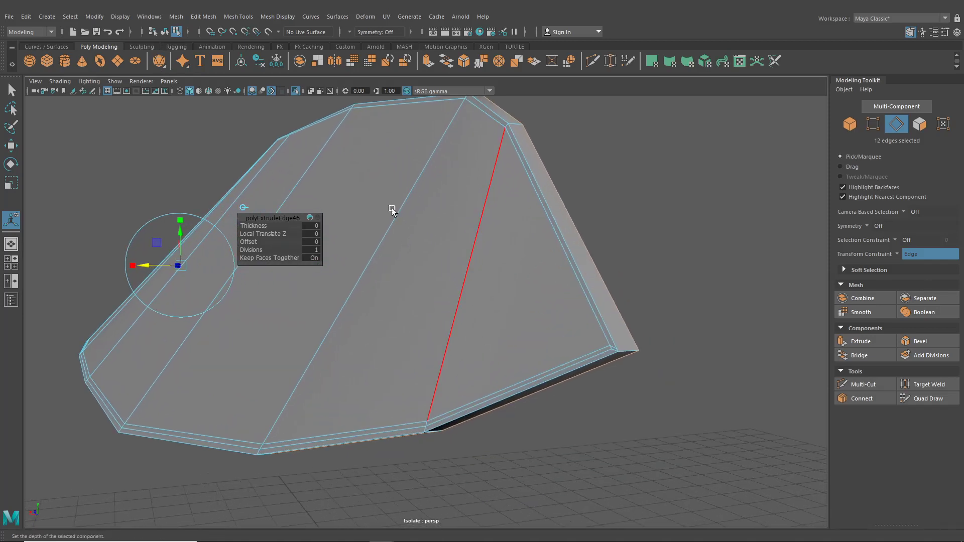
{"action": "middle_click_drag", "start_coordinate": [620, 272], "coordinate": [584, 264], "text": "alt"}
{"action": "right_click_drag", "start_coordinate": [564, 271], "coordinate": [647, 342], "text": "alt"}
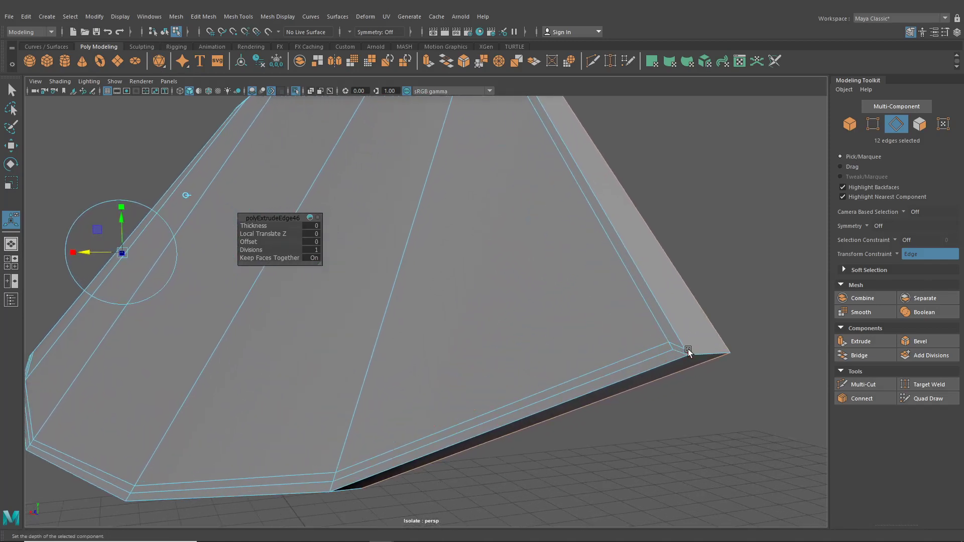
Cut a supporting edge across the extruded rim right beside the glass's rear tip
{"action": "key", "text": "ctrl+shift+x"}
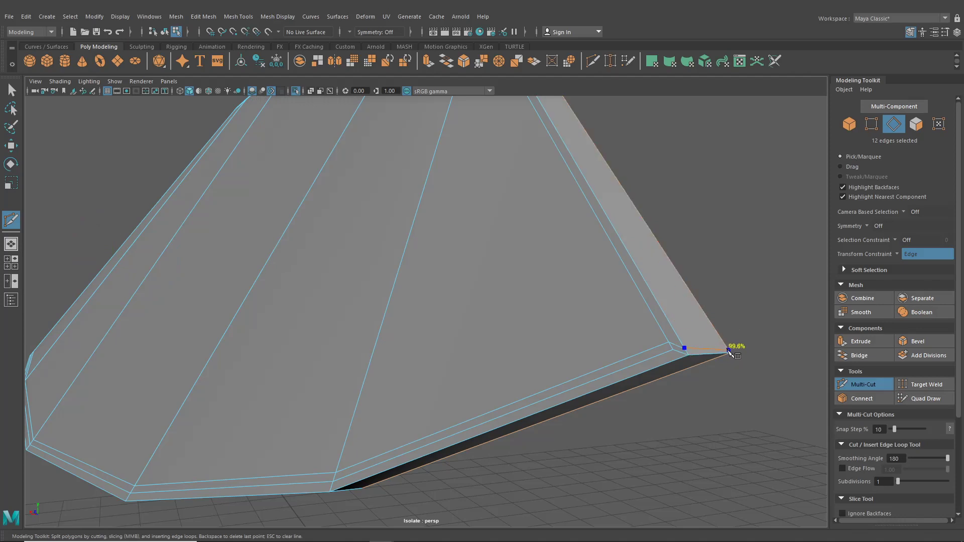
{"action": "left_click", "coordinate": [726, 348]}
{"action": "right_click", "coordinate": [656, 312]}
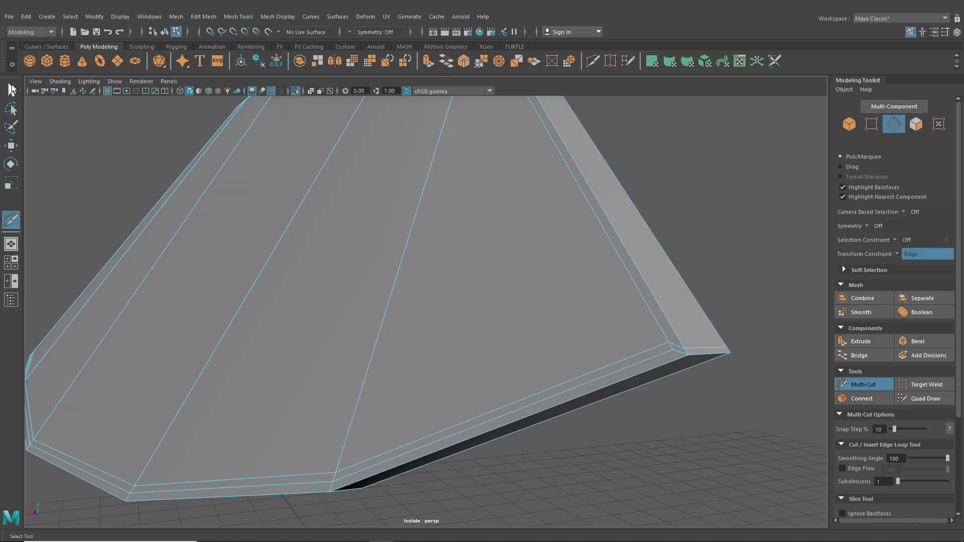
Merge the overlapping vertices at the new cut's inner end and at the adjacent border point by the rear tip
{"action": "left_click", "coordinate": [12, 89]}
{"action": "right_click_drag", "start_coordinate": [487, 265], "coordinate": [434, 269]}
{"action": "left_click", "coordinate": [684, 347]}
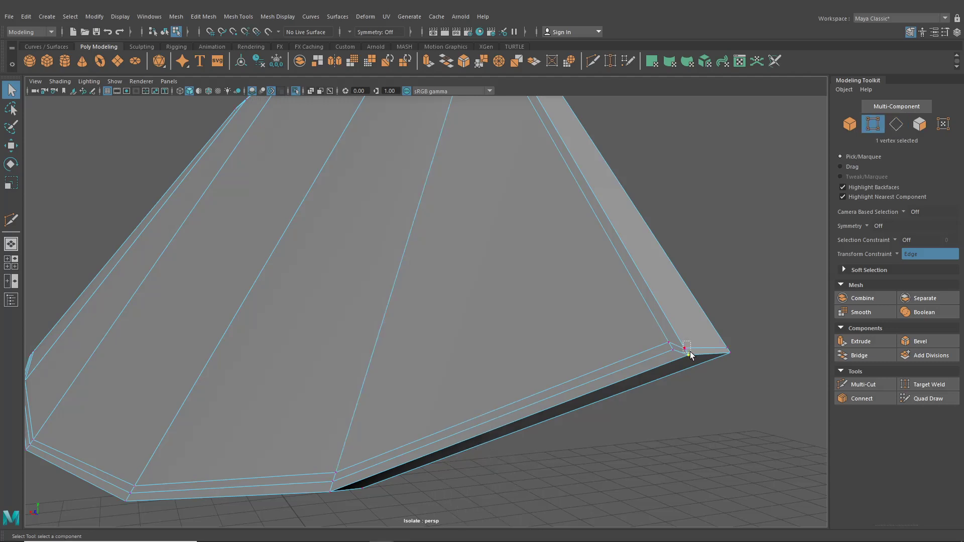
{"action": "left_click", "coordinate": [196, 17]}
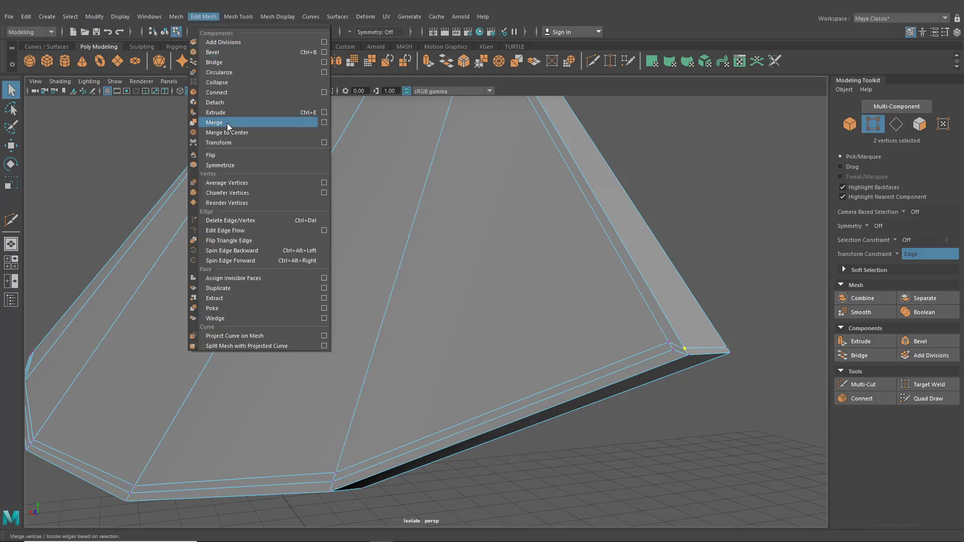
{"action": "left_click", "coordinate": [231, 125]}
{"action": "left_click_drag", "start_coordinate": [676, 345], "coordinate": [677, 348]}
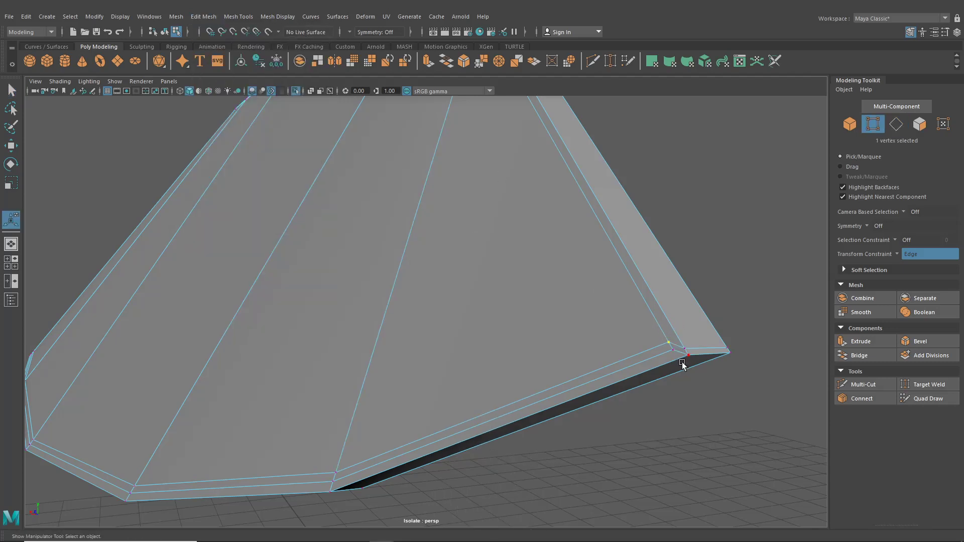
{"action": "key", "text": "g"}
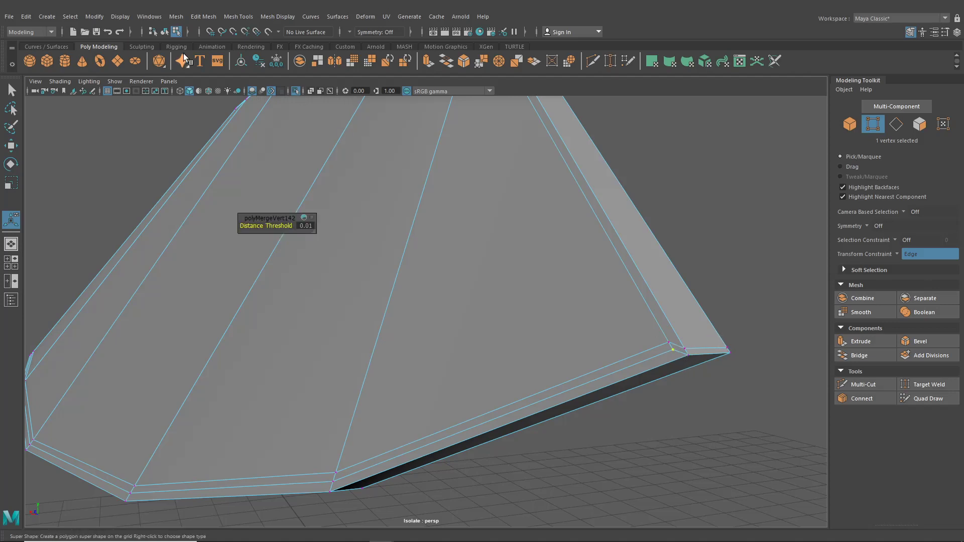
Preview the whole glass smoothed, leave isolation and examine how it fits the window frame on the car
{"action": "left_click", "coordinate": [164, 33]}
{"action": "key", "text": "3"}
{"action": "scroll", "coordinate": [253, 166], "scroll_direction": "down", "scroll_amount": 6}
{"action": "left_click", "coordinate": [457, 218]}
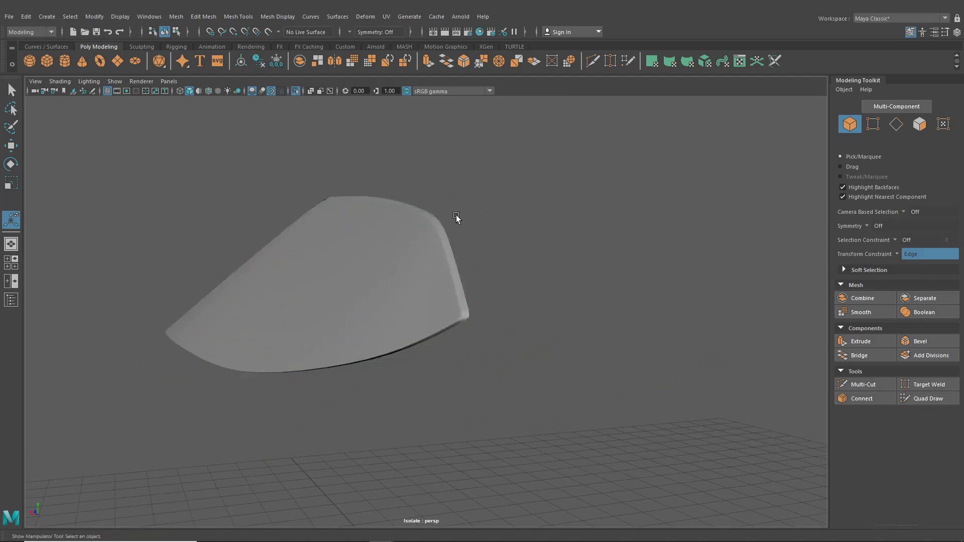
{"action": "left_click_drag", "start_coordinate": [457, 217], "coordinate": [578, 234], "text": "alt"}
{"action": "left_click", "coordinate": [296, 92]}
{"action": "left_click_drag", "start_coordinate": [413, 191], "coordinate": [329, 191], "text": "alt"}
{"action": "left_click_drag", "start_coordinate": [508, 296], "coordinate": [573, 317], "text": "alt"}
Select the glass's lower-border vertices near its rear end and lower them slightly toward the frame
{"action": "left_click", "coordinate": [527, 311]}
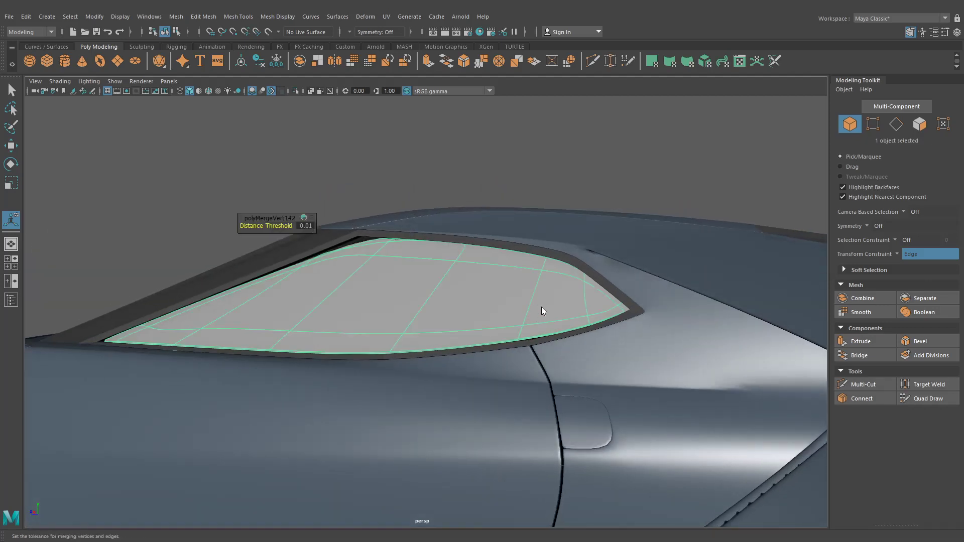
{"action": "right_click_drag", "start_coordinate": [542, 306], "coordinate": [490, 251]}
{"action": "scroll", "coordinate": [523, 328], "scroll_direction": "up", "scroll_amount": 2}
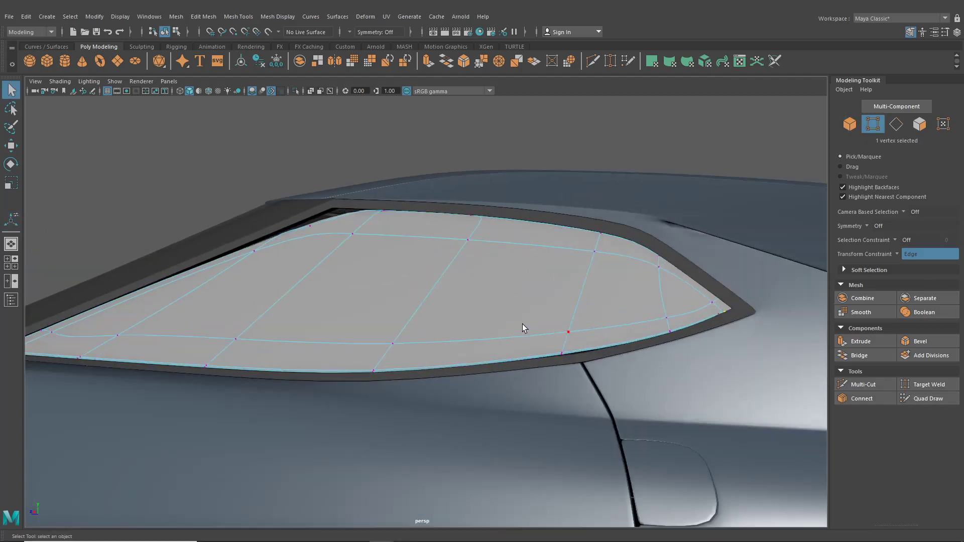
{"action": "left_click", "coordinate": [11, 146]}
{"action": "left_click_drag", "start_coordinate": [372, 338], "coordinate": [330, 353], "text": "alt"}
{"action": "middle_click_drag", "start_coordinate": [329, 353], "coordinate": [353, 282], "text": "alt"}
{"action": "right_click_drag", "start_coordinate": [353, 282], "coordinate": [404, 357], "text": "alt"}
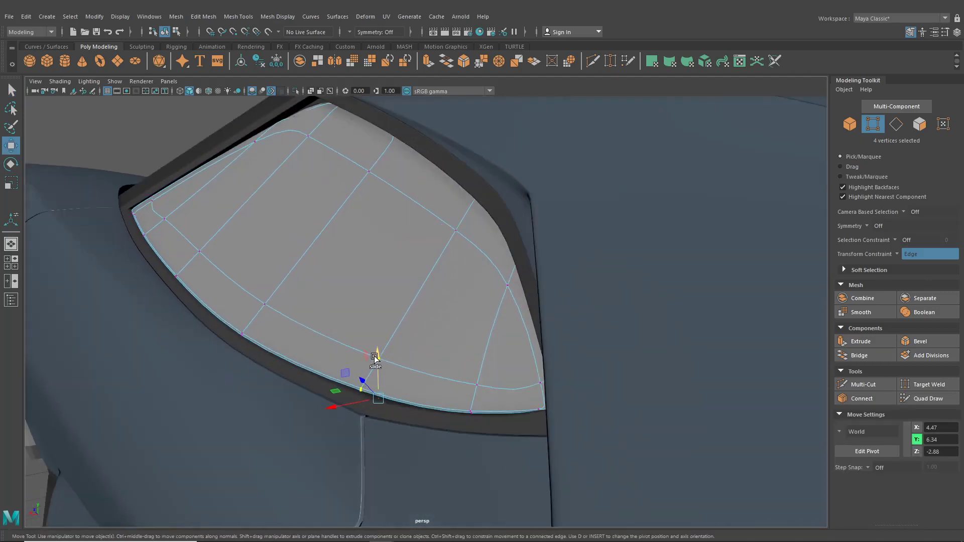
{"action": "mouse_move", "coordinate": [374, 358]}
{"action": "left_mouse_down"}
{"action": "mouse_move", "coordinate": [380, 365]}
{"action": "mouse_move", "coordinate": [377, 355]}
{"action": "left_mouse_up"}
Turn off the transform constraint and shift the rear lower-border vertices sideways toward the frame
{"action": "left_click", "coordinate": [898, 257]}
{"action": "left_click", "coordinate": [909, 263]}
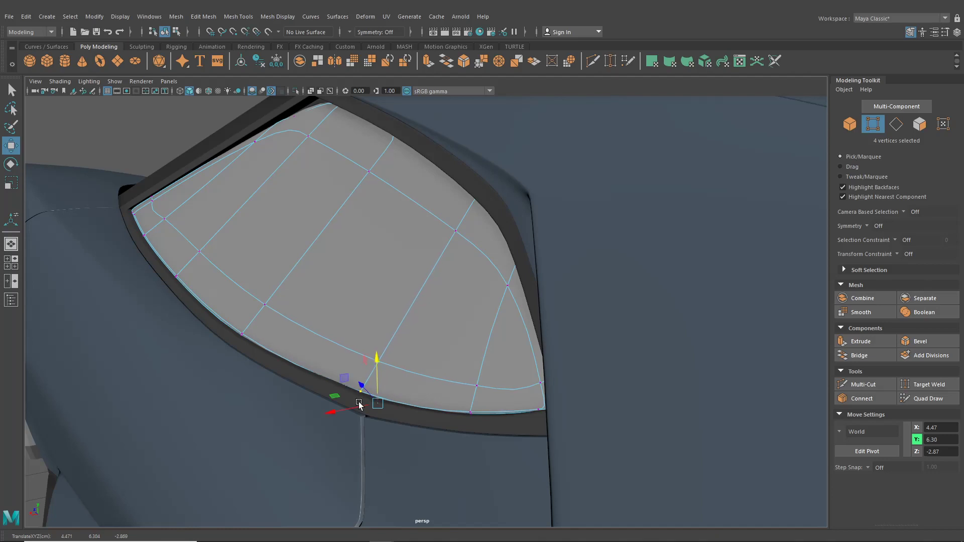
{"action": "left_click_drag", "start_coordinate": [353, 411], "coordinate": [354, 411]}
{"action": "left_click_drag", "start_coordinate": [444, 362], "coordinate": [481, 375]}
{"action": "left_click_drag", "start_coordinate": [429, 358], "coordinate": [428, 332], "text": "alt"}
{"action": "left_click", "coordinate": [14, 86]}
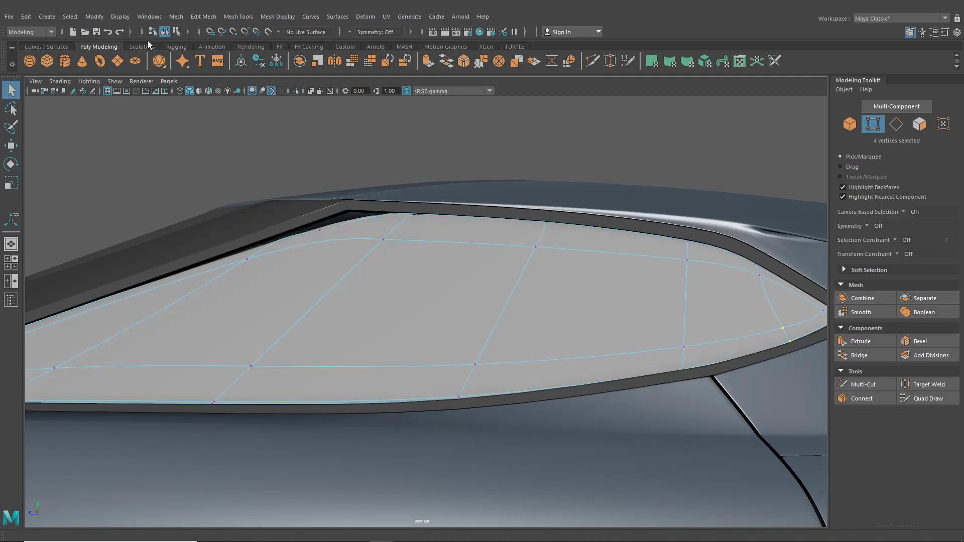
Isolate the glass and bevel the two short edges across the rim and border at its upper front corner with fraction 0.02
{"action": "left_click_drag", "start_coordinate": [279, 187], "coordinate": [624, 247], "text": "alt"}
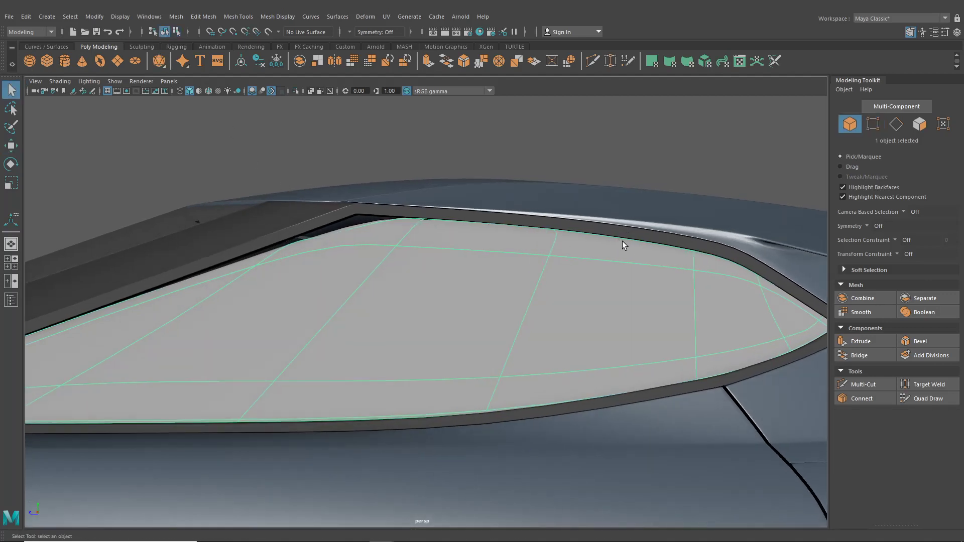
{"action": "left_click_drag", "start_coordinate": [491, 283], "coordinate": [317, 241], "text": "alt"}
{"action": "left_click", "coordinate": [296, 91]}
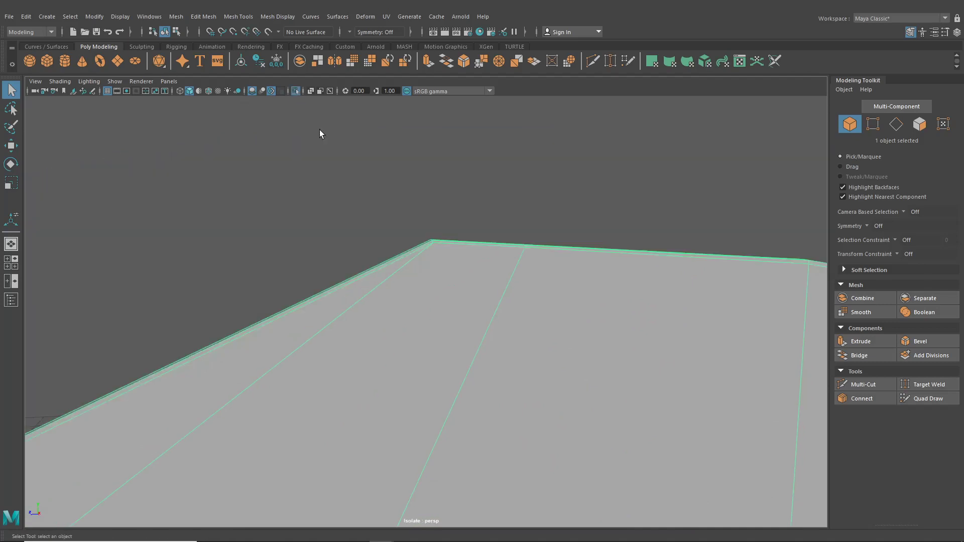
{"action": "left_click_drag", "start_coordinate": [320, 133], "coordinate": [350, 345], "text": "alt"}
{"action": "right_click_drag", "start_coordinate": [350, 344], "coordinate": [330, 304]}
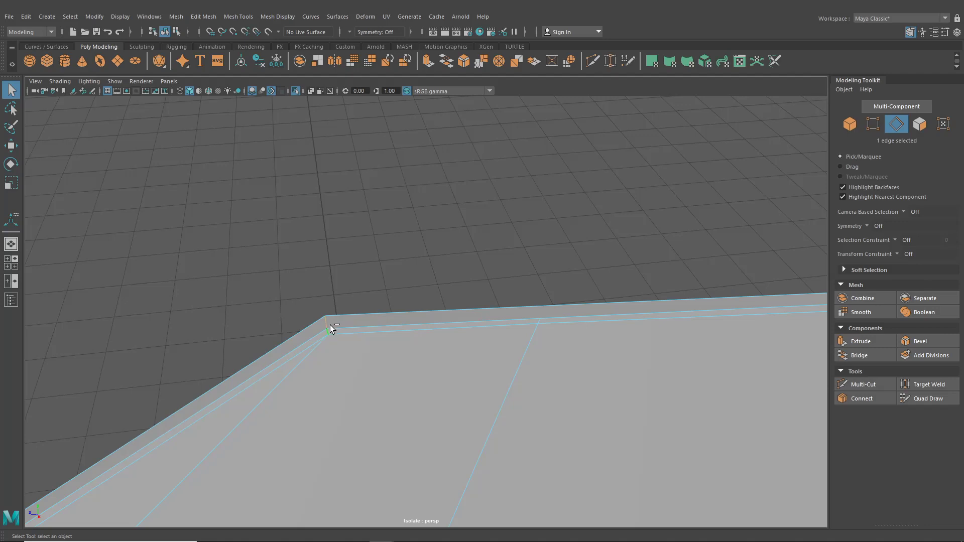
{"action": "left_click", "coordinate": [232, 18]}
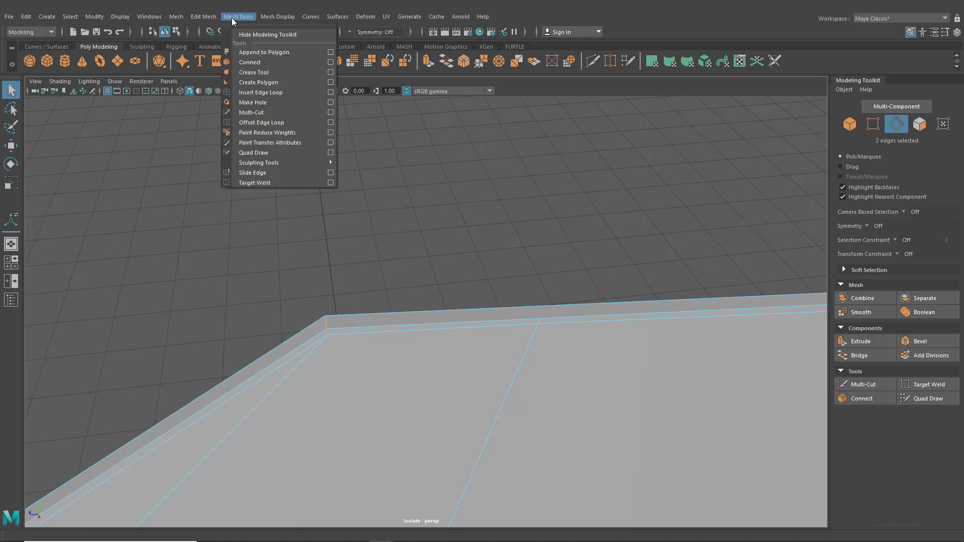
{"action": "mouse_move", "coordinate": [204, 16]}
{"action": "left_click", "coordinate": [221, 54]}
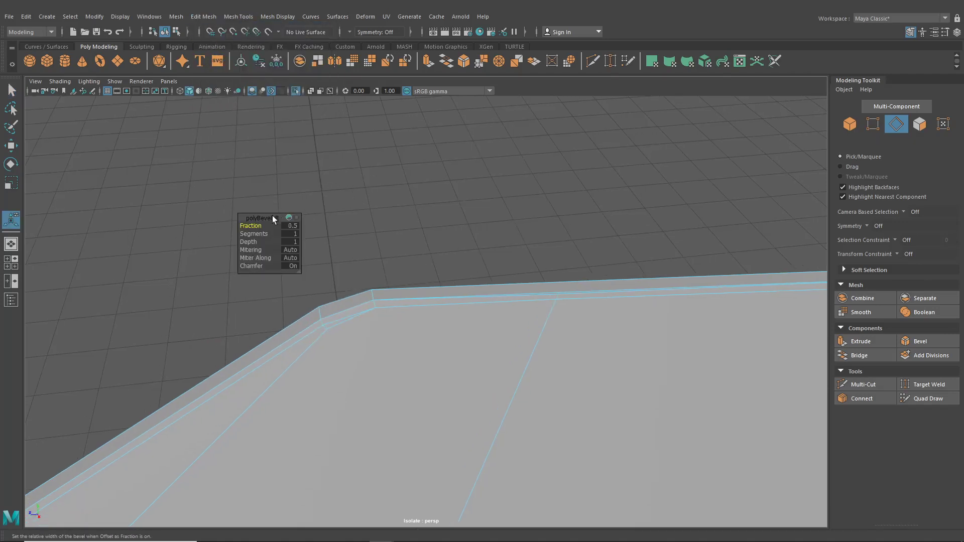
{"action": "type", "text": "0.02"}
{"action": "key", "text": "Return"}
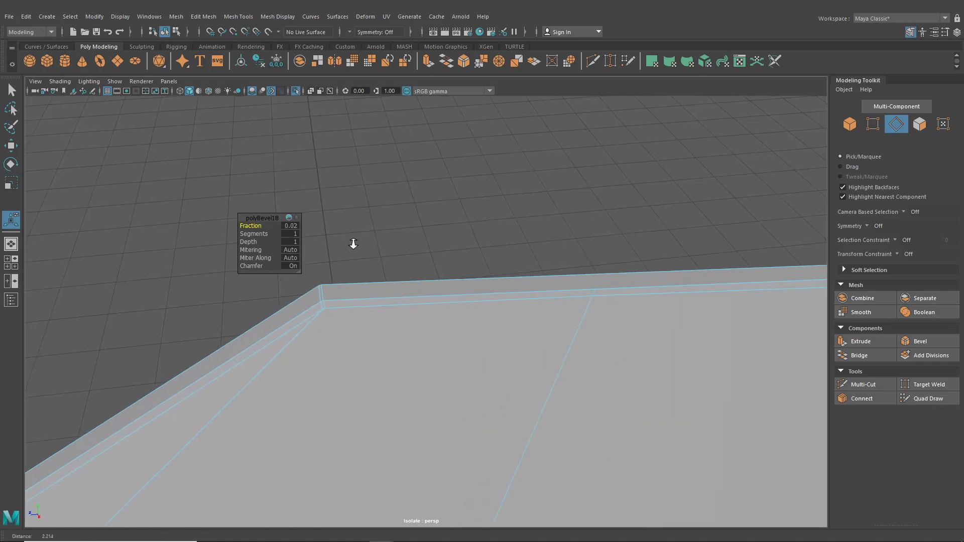
Merge the three vertices at the inner end of the beveled upper front corner
{"action": "right_click_drag", "start_coordinate": [354, 244], "coordinate": [381, 294], "text": "alt"}
{"action": "middle_click_drag", "start_coordinate": [381, 294], "coordinate": [433, 291], "text": "alt"}
{"action": "right_click_drag", "start_coordinate": [433, 290], "coordinate": [420, 304], "text": "alt"}
{"action": "right_click_drag", "start_coordinate": [402, 255], "coordinate": [353, 256]}
{"action": "left_click", "coordinate": [359, 292]}
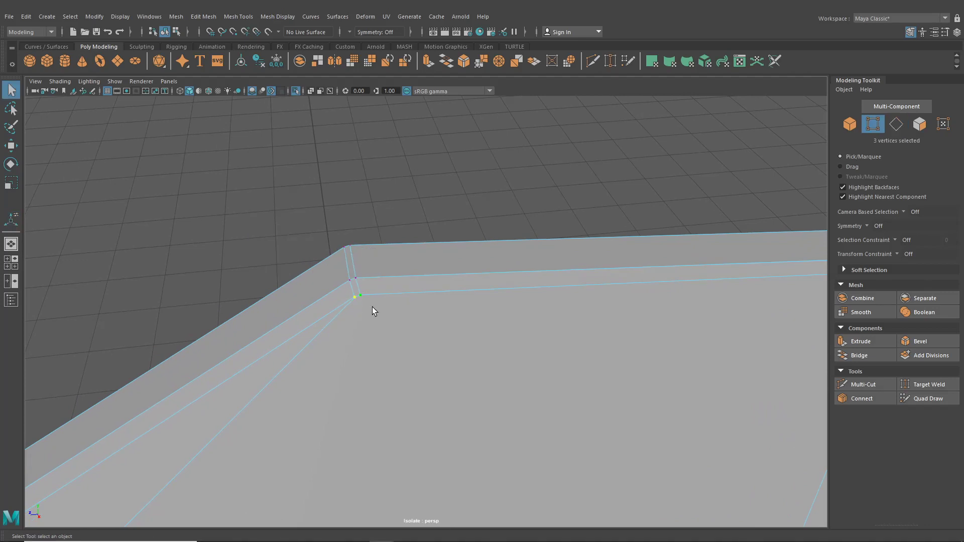
{"action": "left_click", "coordinate": [203, 16]}
{"action": "left_click", "coordinate": [213, 122]}
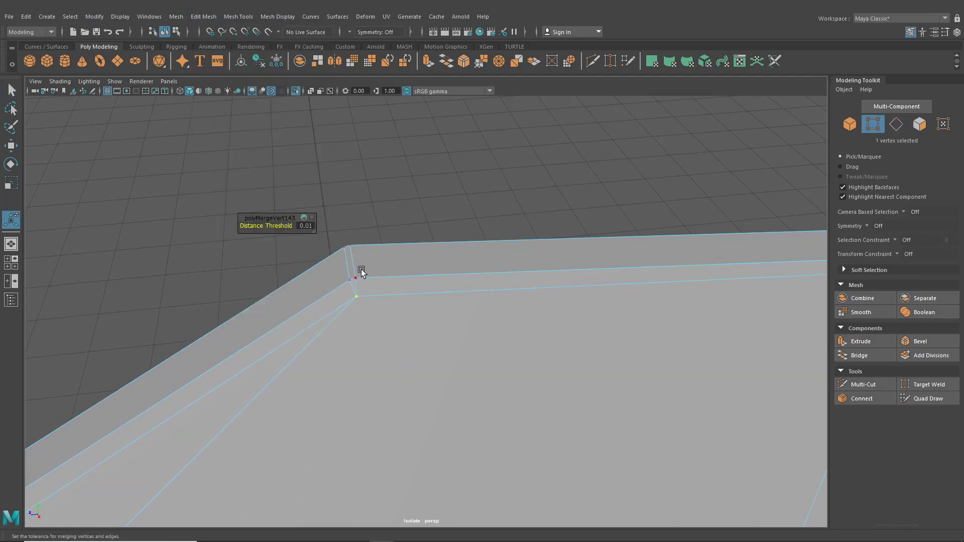
Preview the glass smoothed, examine its upper front corner and outline, and show the whole car again
{"action": "key", "text": "3"}
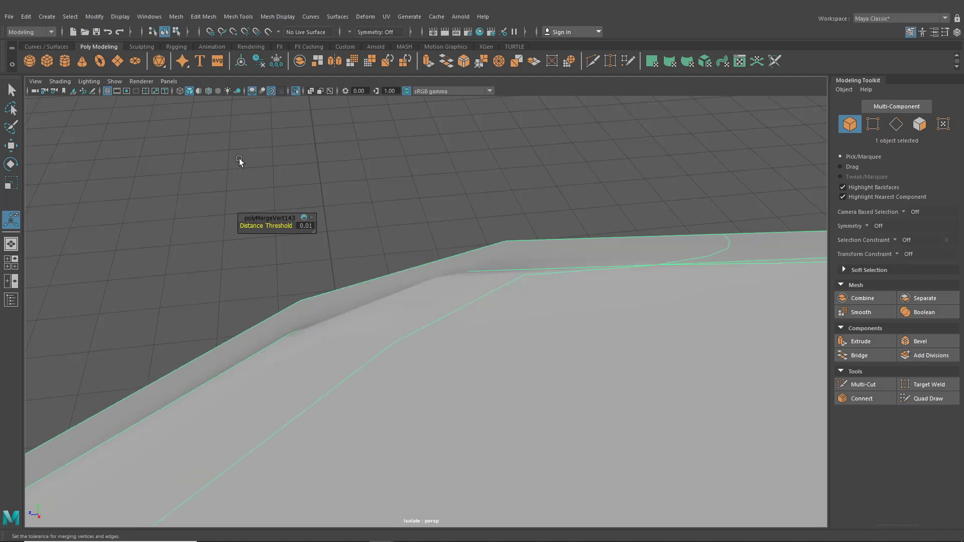
{"action": "left_click", "coordinate": [330, 177]}
{"action": "scroll", "coordinate": [339, 223], "scroll_direction": "down", "scroll_amount": 3}
{"action": "left_click_drag", "start_coordinate": [339, 223], "coordinate": [323, 207], "text": "alt"}
{"action": "scroll", "coordinate": [342, 217], "scroll_direction": "down", "scroll_amount": 4}
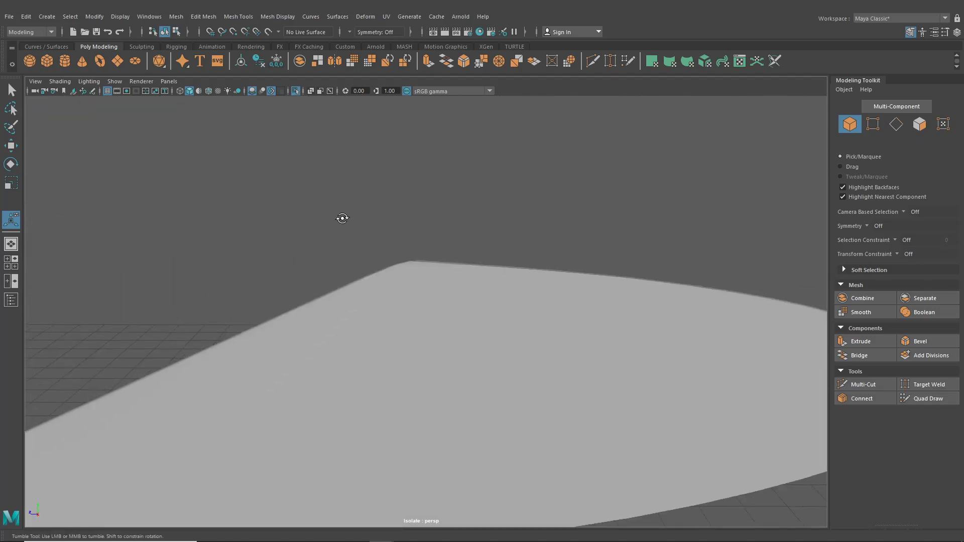
{"action": "middle_click_drag", "start_coordinate": [342, 217], "coordinate": [482, 218], "text": "alt"}
{"action": "scroll", "coordinate": [447, 285], "scroll_direction": "up", "scroll_amount": 3}
{"action": "left_click_drag", "start_coordinate": [447, 285], "coordinate": [498, 283], "text": "alt"}
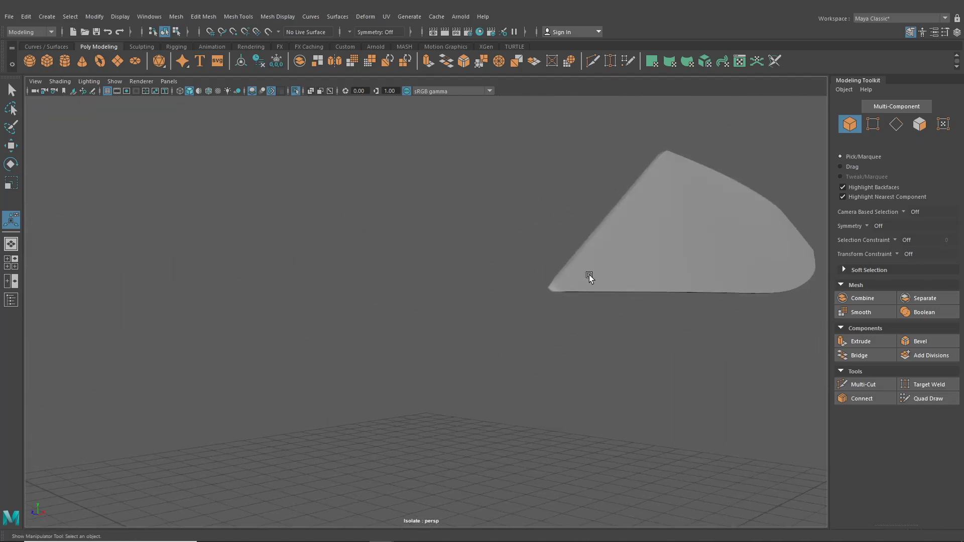
{"action": "left_click", "coordinate": [294, 89]}
Select the five vertices at the glass's upper front corner and raise them to about Y 7.79 to fill the frame's corner
{"action": "left_click_drag", "start_coordinate": [534, 231], "coordinate": [466, 217], "text": "alt"}
{"action": "left_click", "coordinate": [466, 217]}
{"action": "middle_click_drag", "start_coordinate": [467, 217], "coordinate": [467, 267], "text": "alt"}
{"action": "scroll", "coordinate": [461, 269], "scroll_direction": "up", "scroll_amount": 3}
{"action": "key", "text": "1"}
{"action": "left_click_drag", "start_coordinate": [467, 269], "coordinate": [493, 292], "text": "alt"}
{"action": "right_click_drag", "start_coordinate": [495, 255], "coordinate": [446, 256]}
{"action": "left_click_drag", "start_coordinate": [451, 255], "coordinate": [477, 278]}
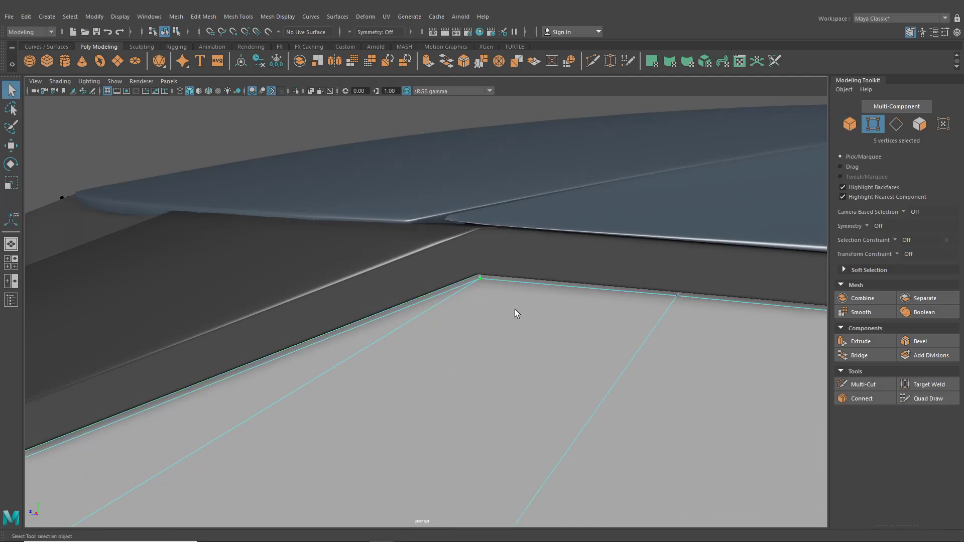
{"action": "key", "text": "3"}
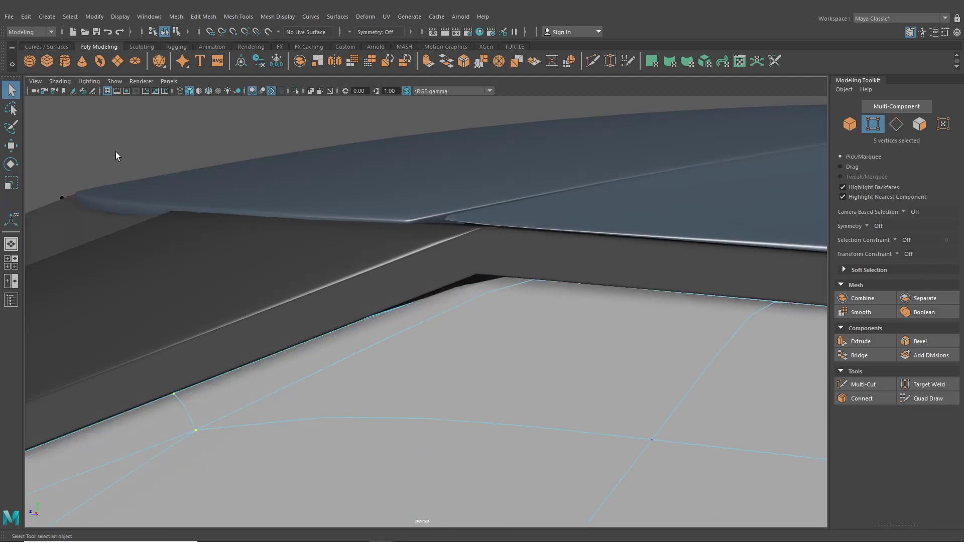
{"action": "left_click", "coordinate": [12, 145]}
{"action": "left_click_drag", "start_coordinate": [484, 231], "coordinate": [480, 226]}
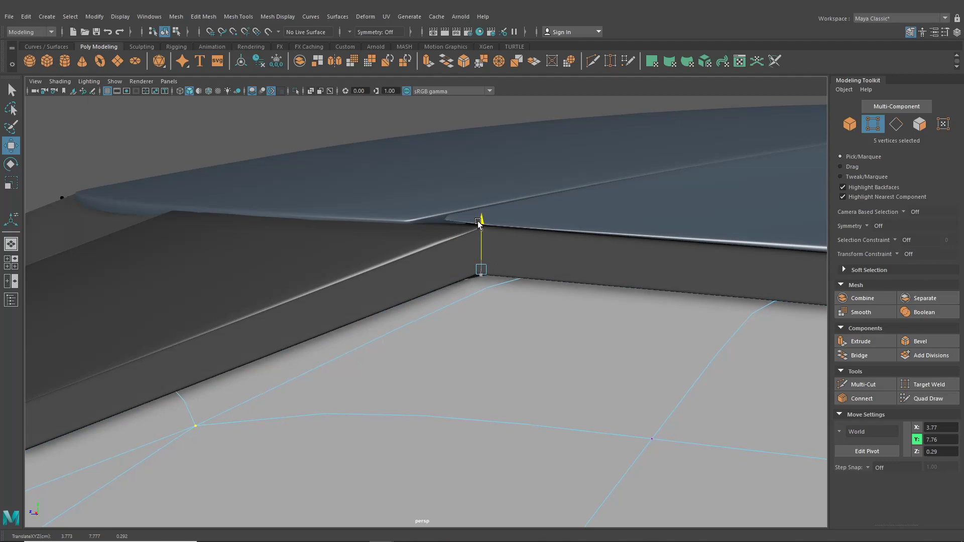
Select the vertices at the glass's pointed front tip and move them forward into the frame, to about Z 4.70
{"action": "scroll", "coordinate": [478, 221], "scroll_direction": "down", "scroll_amount": 10}
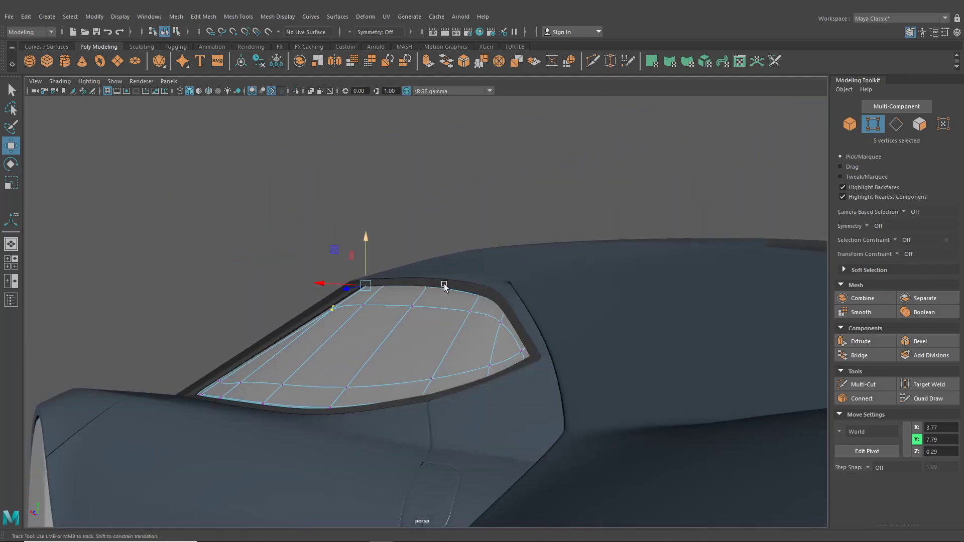
{"action": "right_click_drag", "start_coordinate": [445, 284], "coordinate": [437, 340], "text": "alt"}
{"action": "left_click_drag", "start_coordinate": [437, 340], "coordinate": [409, 336], "text": "alt"}
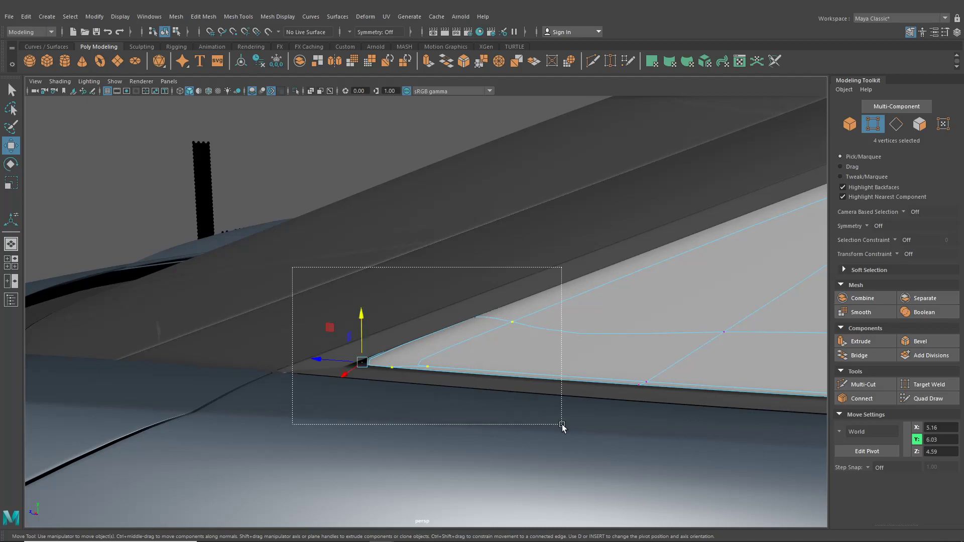
{"action": "left_click_drag", "start_coordinate": [563, 426], "coordinate": [563, 425]}
{"action": "left_click_drag", "start_coordinate": [563, 425], "coordinate": [465, 411], "text": "alt"}
{"action": "left_click_drag", "start_coordinate": [298, 312], "coordinate": [279, 310]}
{"action": "scroll", "coordinate": [474, 357], "scroll_direction": "down", "scroll_amount": 4}
{"action": "middle_click_drag", "start_coordinate": [473, 358], "coordinate": [379, 338], "text": "alt"}
{"action": "left_click_drag", "start_coordinate": [379, 338], "coordinate": [329, 327], "text": "alt"}
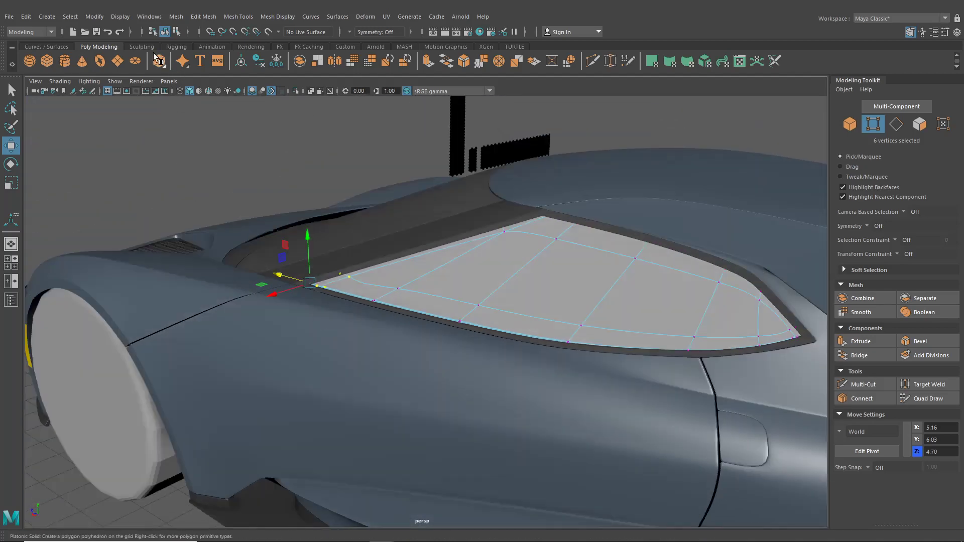
Hide the old window glass and its surrounding frame on the opposite side of the car
{"action": "left_click", "coordinate": [164, 32]}
{"action": "left_click_drag", "start_coordinate": [301, 182], "coordinate": [194, 191], "text": "alt"}
{"action": "left_click", "coordinate": [517, 346]}
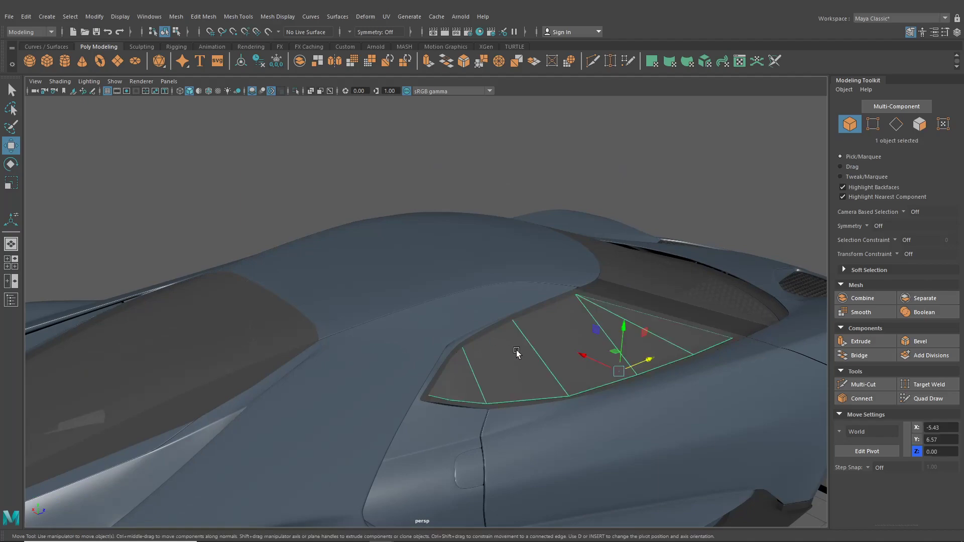
{"action": "left_click_drag", "start_coordinate": [516, 346], "coordinate": [531, 377], "text": "alt"}
{"action": "key", "text": "ctrl+h"}
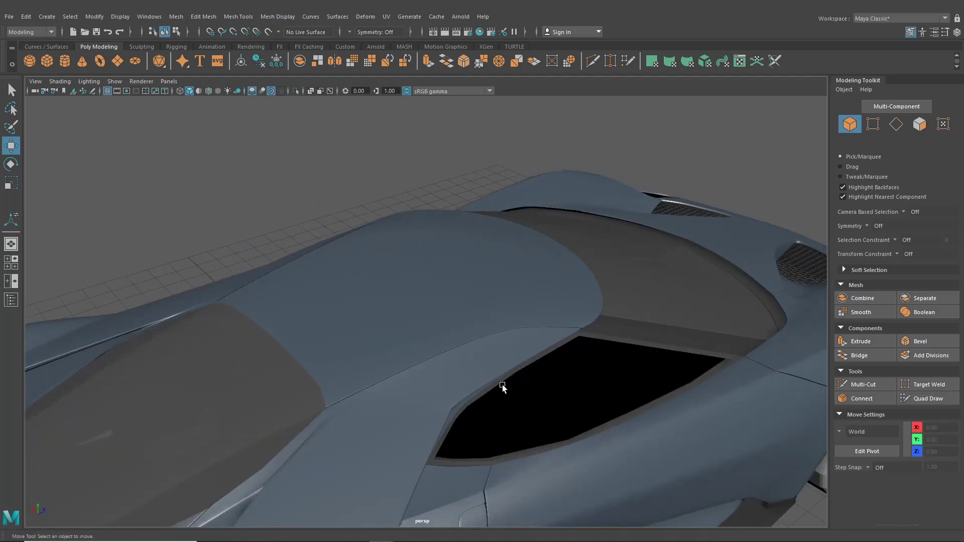
{"action": "left_click", "coordinate": [498, 386]}
{"action": "key", "text": "ctrl+h"}
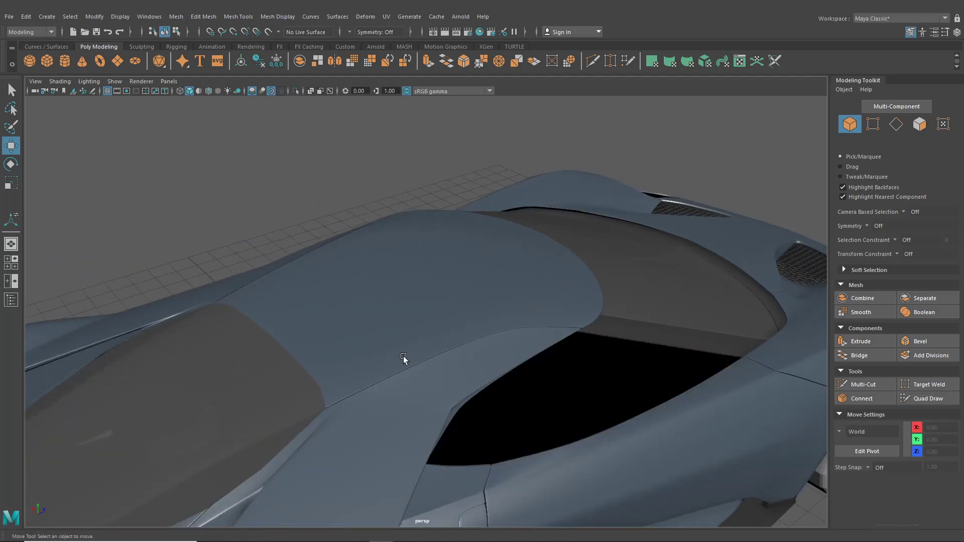
Assign the blinn1 material to the refined side window glass in the Hypershade
{"action": "left_click_drag", "start_coordinate": [403, 358], "coordinate": [465, 326], "text": "alt"}
{"action": "left_click", "coordinate": [465, 325]}
{"action": "scroll", "coordinate": [465, 325], "scroll_direction": "up", "scroll_amount": 3}
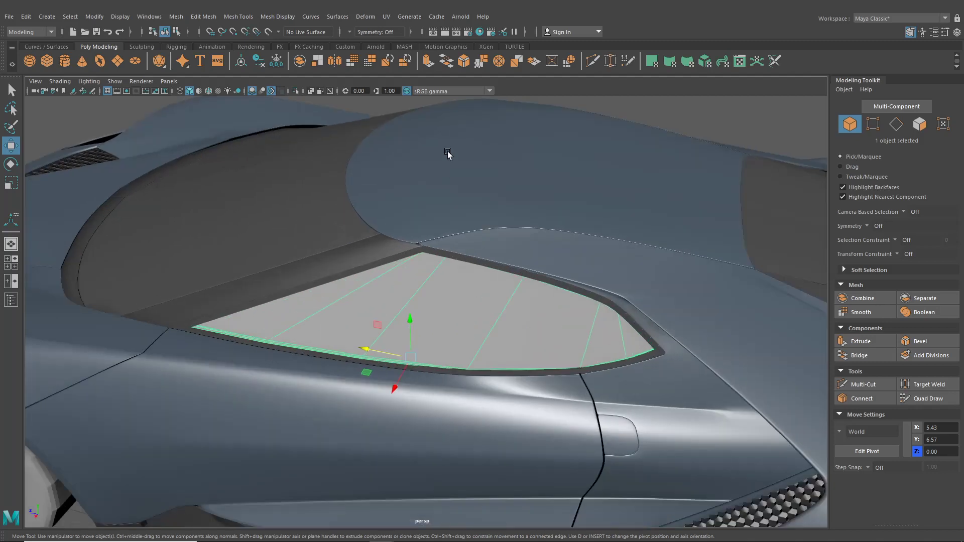
{"action": "left_click", "coordinate": [479, 31]}
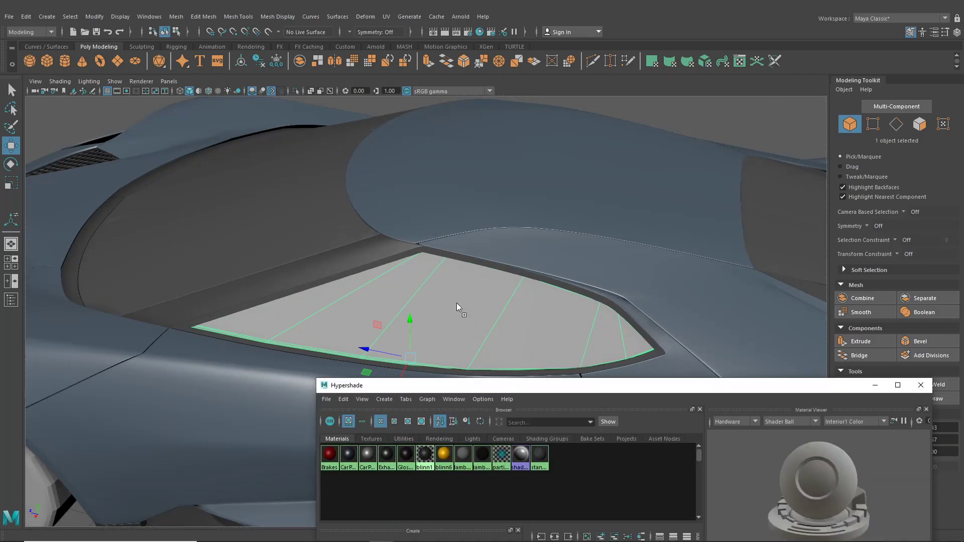
{"action": "left_click_drag", "start_coordinate": [456, 303], "coordinate": [552, 332], "text": "alt"}
{"action": "left_click", "coordinate": [920, 385]}
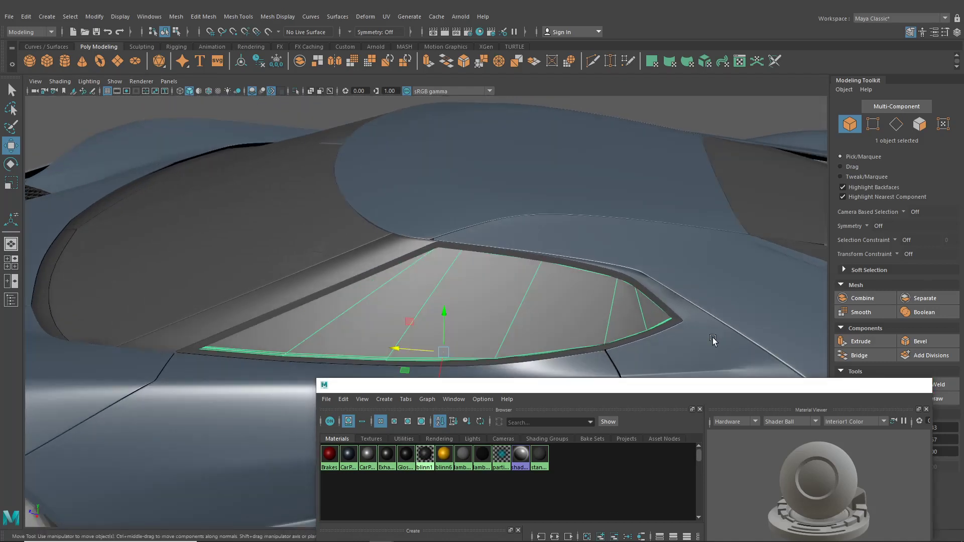
Combine the side window's frame and glass into one mesh, and separate it back into individual pieces
{"action": "double_click", "coordinate": [661, 326]}
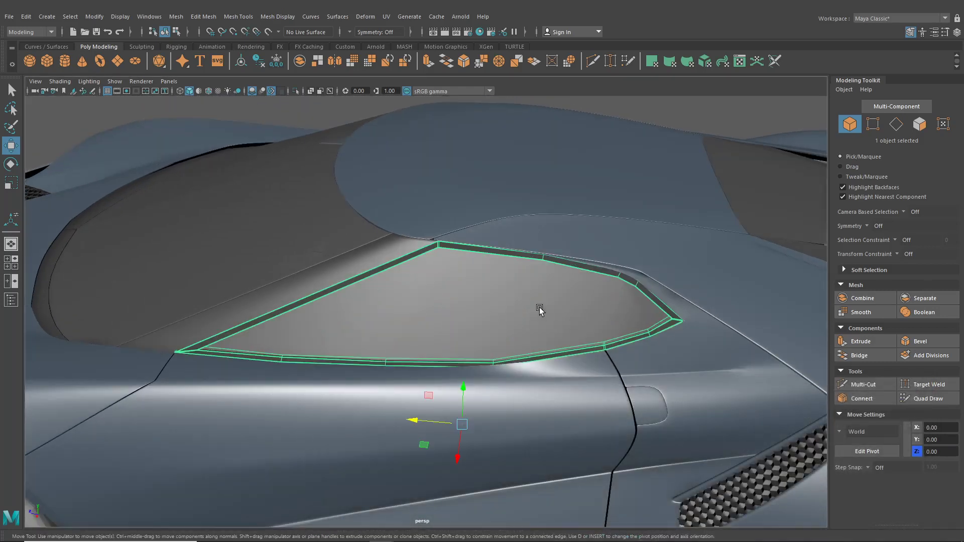
{"action": "left_click", "coordinate": [540, 310], "text": "shift"}
{"action": "left_click", "coordinate": [180, 18]}
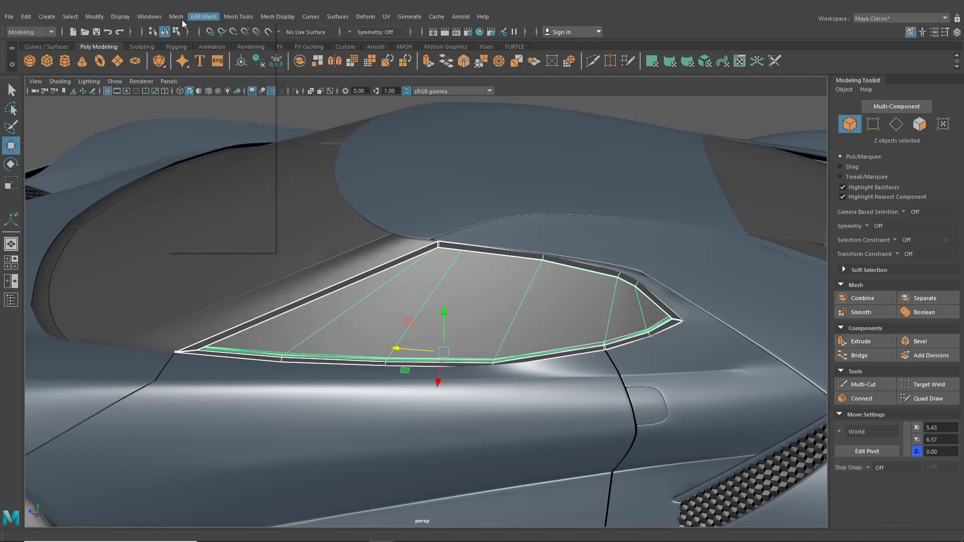
{"action": "left_click", "coordinate": [175, 16]}
{"action": "left_click", "coordinate": [196, 49]}
{"action": "left_click", "coordinate": [183, 17]}
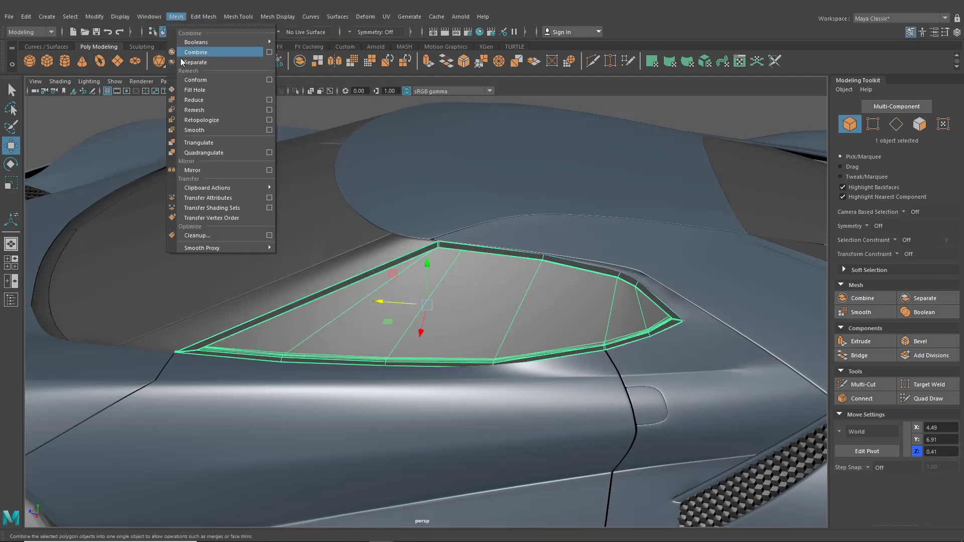
{"action": "left_click", "coordinate": [200, 63]}
Mirror the side window's frame and glass to the opposite side of the car with Duplicate Special
{"action": "left_click", "coordinate": [430, 367]}
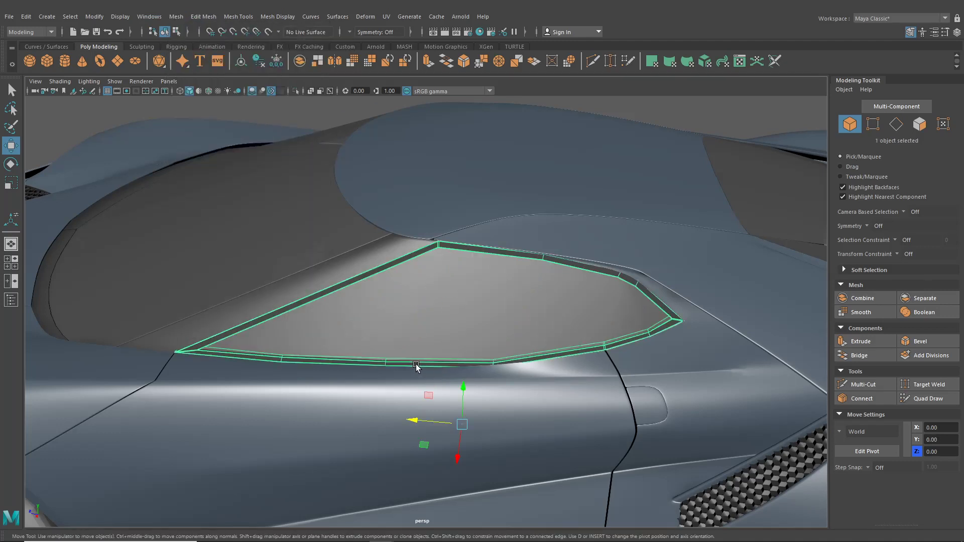
{"action": "left_click", "coordinate": [27, 17]}
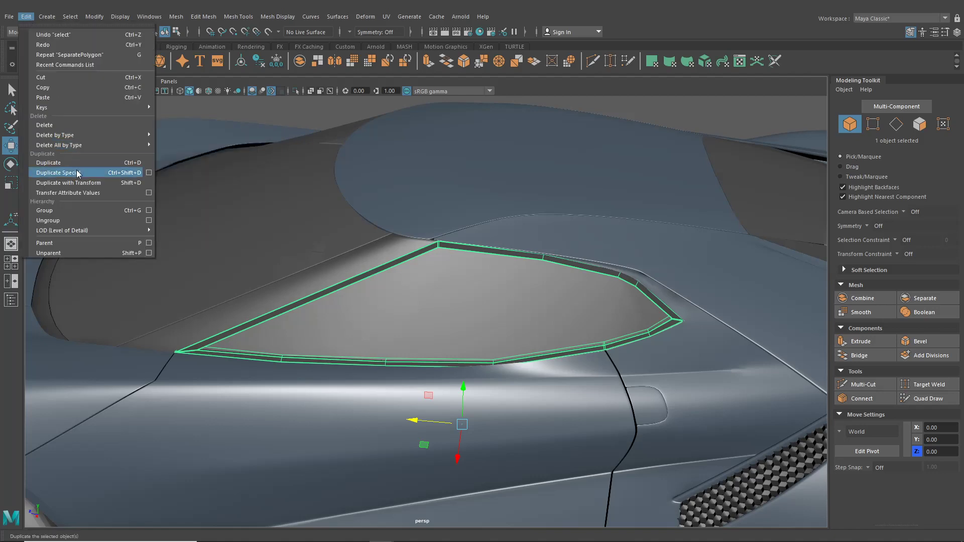
{"action": "left_click", "coordinate": [56, 172]}
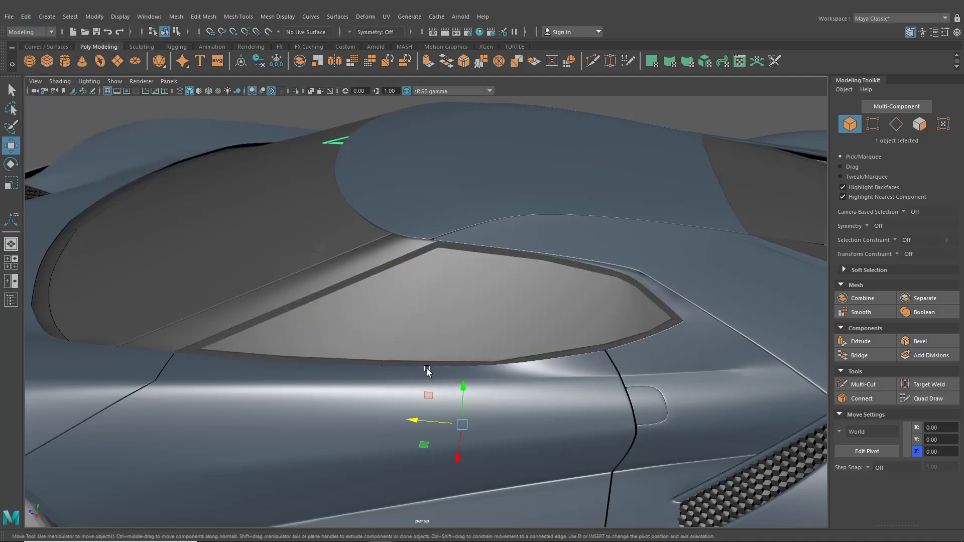
{"action": "left_click", "coordinate": [424, 332]}
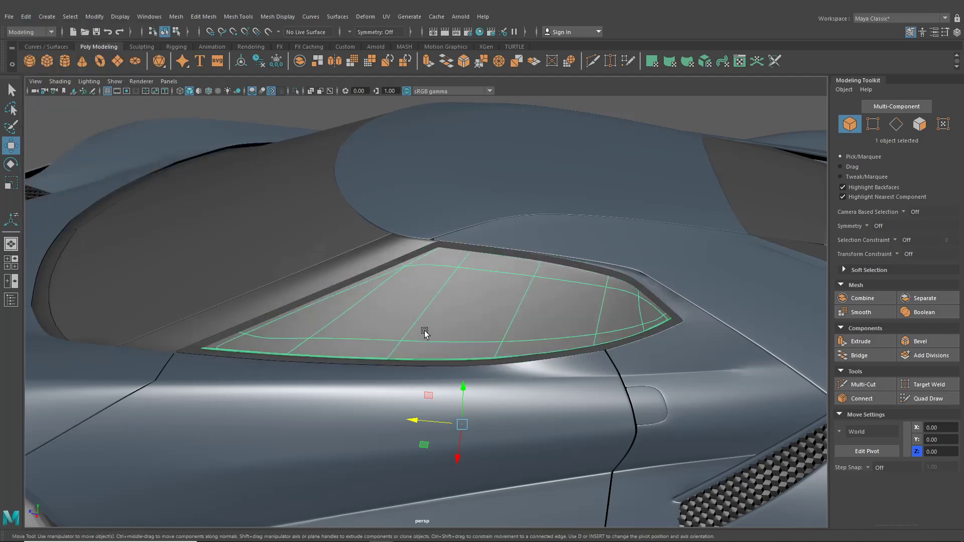
{"action": "key", "text": "f"}
{"action": "left_click", "coordinate": [345, 135]}
Select the thin trim strip between the windshield base and the hood, and isolate it in the viewport
{"action": "scroll", "coordinate": [397, 272], "scroll_direction": "up", "scroll_amount": 3}
{"action": "left_click_drag", "start_coordinate": [397, 273], "coordinate": [498, 270], "text": "alt"}
{"action": "scroll", "coordinate": [506, 279], "scroll_direction": "down", "scroll_amount": 3}
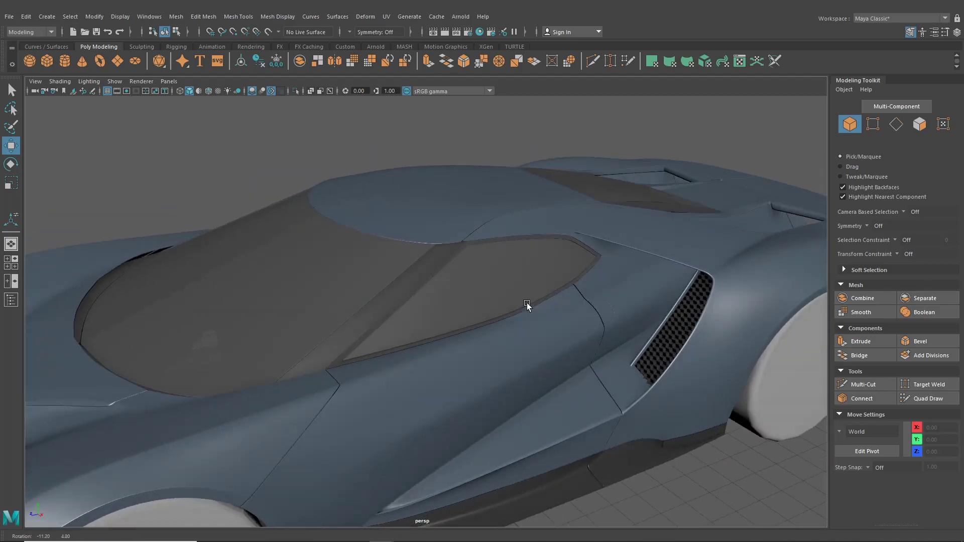
{"action": "scroll", "coordinate": [593, 276], "scroll_direction": "down", "scroll_amount": 3}
{"action": "left_click_drag", "start_coordinate": [566, 279], "coordinate": [449, 329], "text": "alt"}
{"action": "scroll", "coordinate": [508, 284], "scroll_direction": "up", "scroll_amount": 4}
{"action": "double_click", "coordinate": [443, 371]}
{"action": "left_click_drag", "start_coordinate": [443, 370], "coordinate": [406, 359], "text": "alt"}
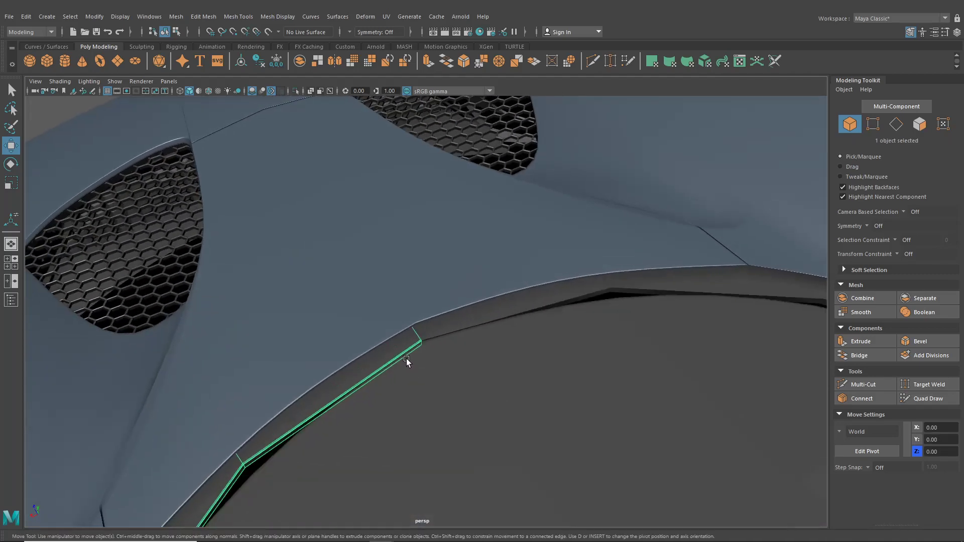
{"action": "left_click", "coordinate": [296, 91]}
{"action": "key", "text": "f"}
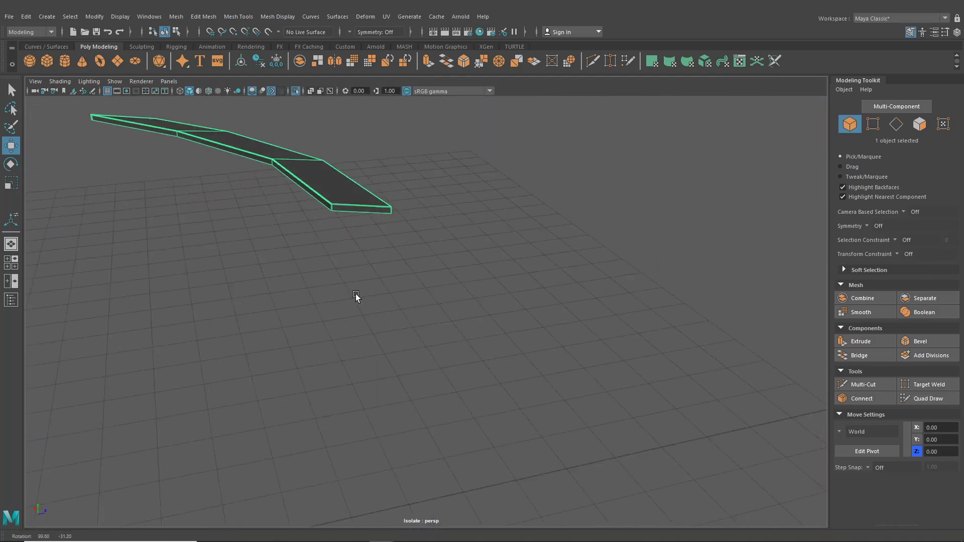
Delete the faces capping the trim strip's end at the car's centreline, and bring the whole car back into view
{"action": "scroll", "coordinate": [420, 378], "scroll_direction": "up", "scroll_amount": 3}
{"action": "right_click_drag", "start_coordinate": [394, 256], "coordinate": [393, 324]}
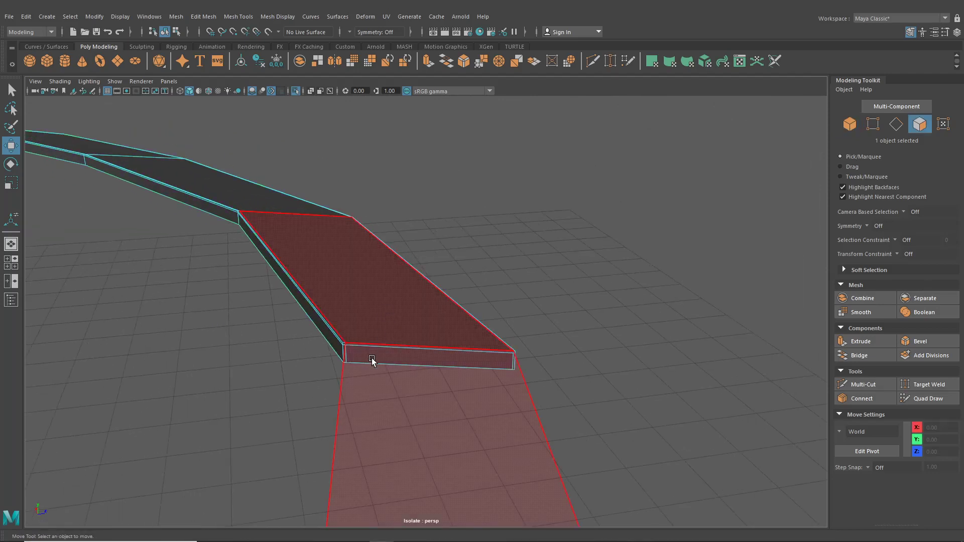
{"action": "scroll", "coordinate": [372, 361], "scroll_direction": "up", "scroll_amount": 2}
{"action": "left_click", "coordinate": [314, 360]}
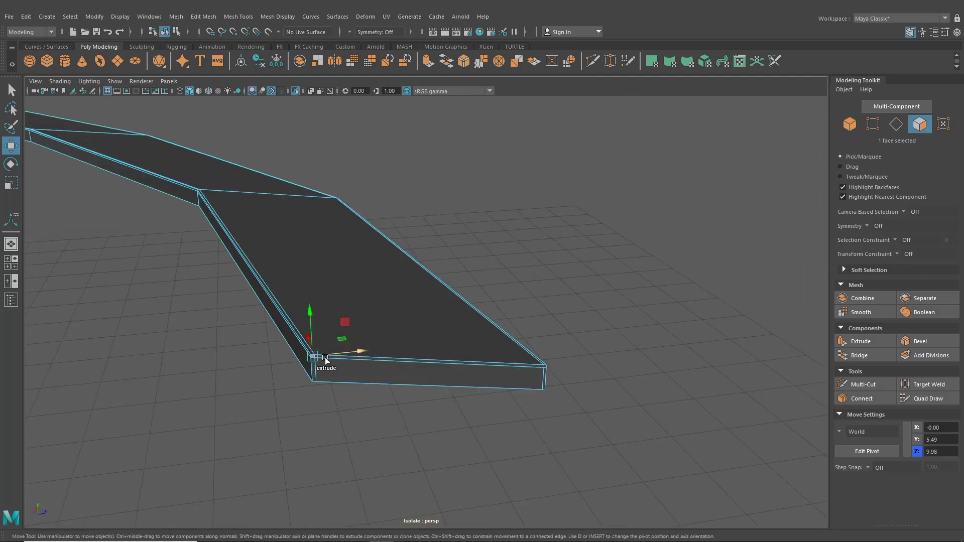
{"action": "left_click", "coordinate": [385, 359], "text": "shift"}
{"action": "left_click", "coordinate": [438, 384], "text": "shift"}
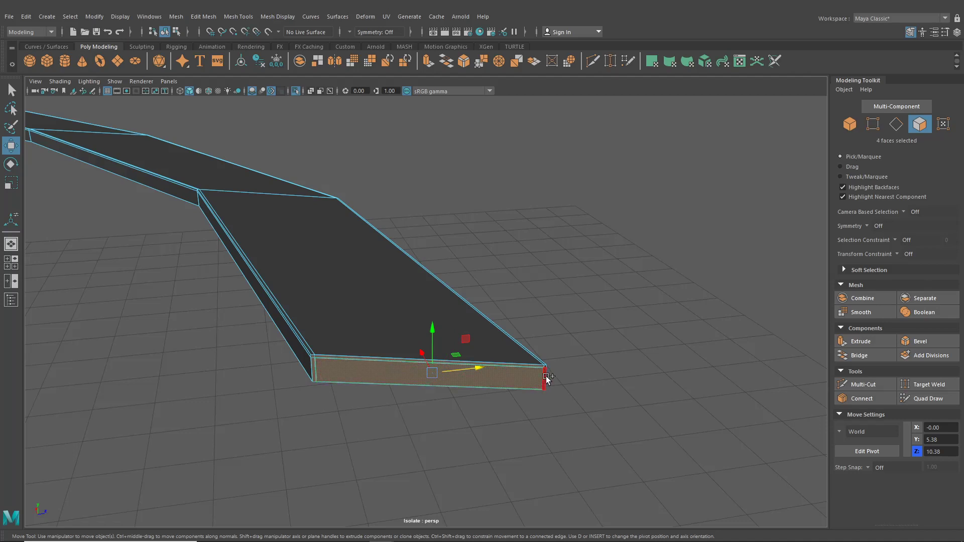
{"action": "key", "text": "Delete"}
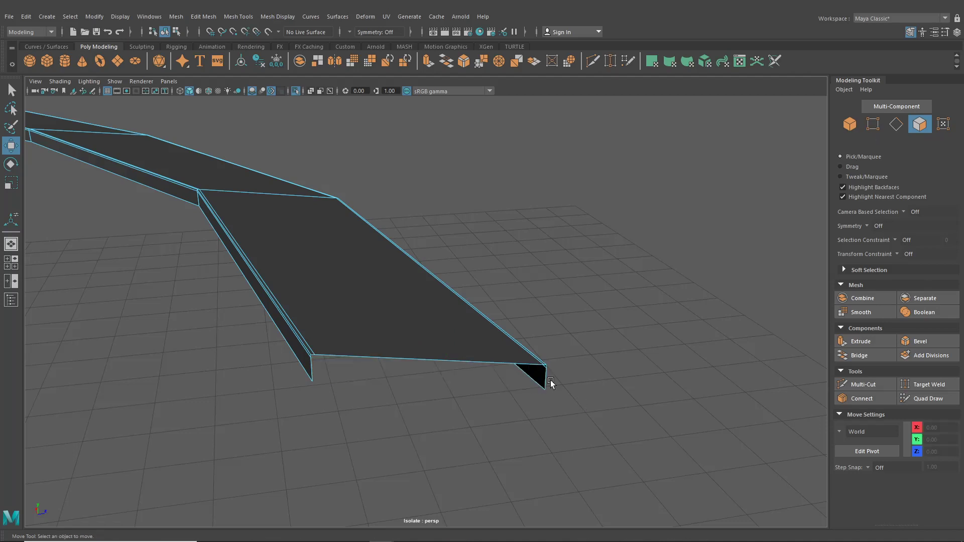
{"action": "left_click", "coordinate": [165, 31]}
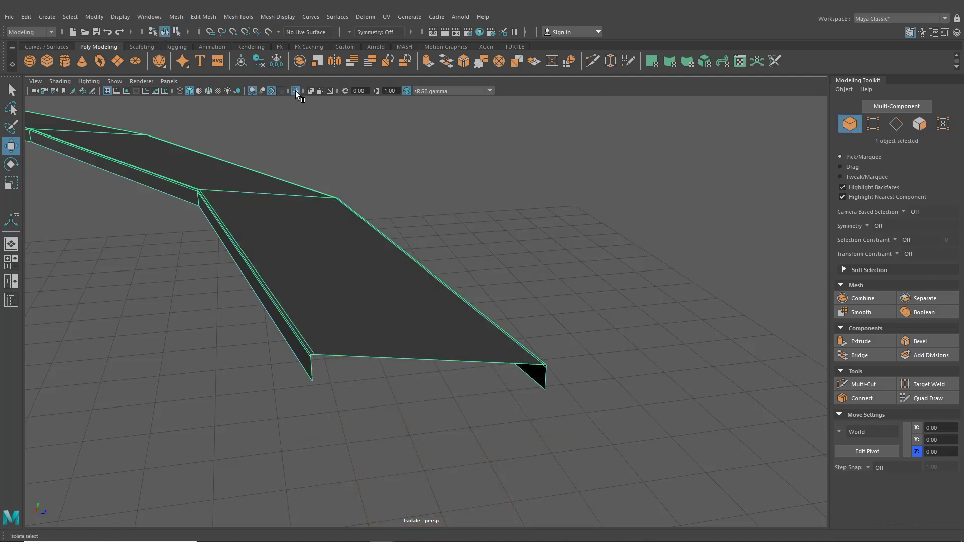
{"action": "left_click", "coordinate": [296, 91]}
{"action": "scroll", "coordinate": [514, 333], "scroll_direction": "down", "scroll_amount": 3}
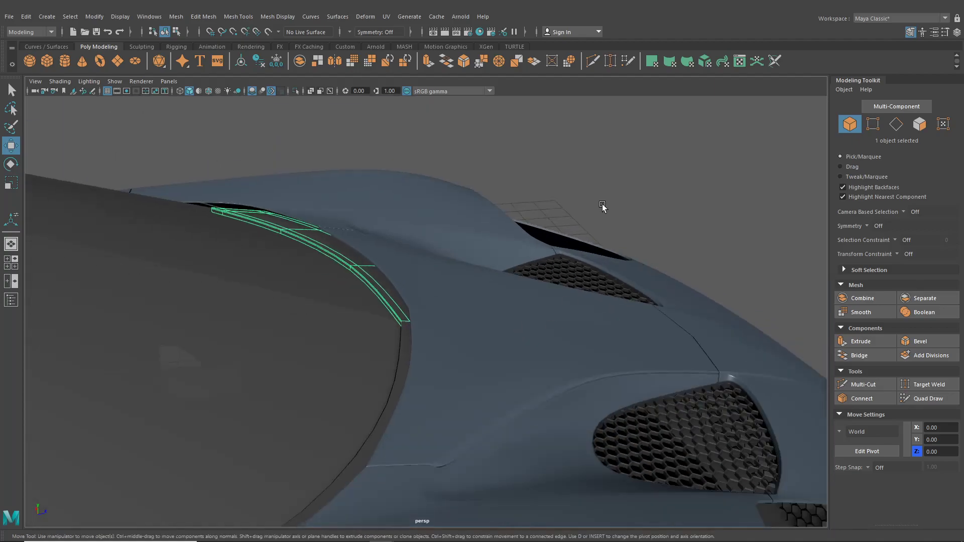
{"action": "left_click", "coordinate": [614, 166]}
Move the small cylinder at the rear bumper's centre forward into its round recess, to about Z -17.69
{"action": "left_click_drag", "start_coordinate": [593, 221], "coordinate": [706, 286], "text": "alt"}
{"action": "scroll", "coordinate": [520, 281], "scroll_direction": "down", "scroll_amount": 5}
{"action": "scroll", "coordinate": [571, 307], "scroll_direction": "up", "scroll_amount": 5}
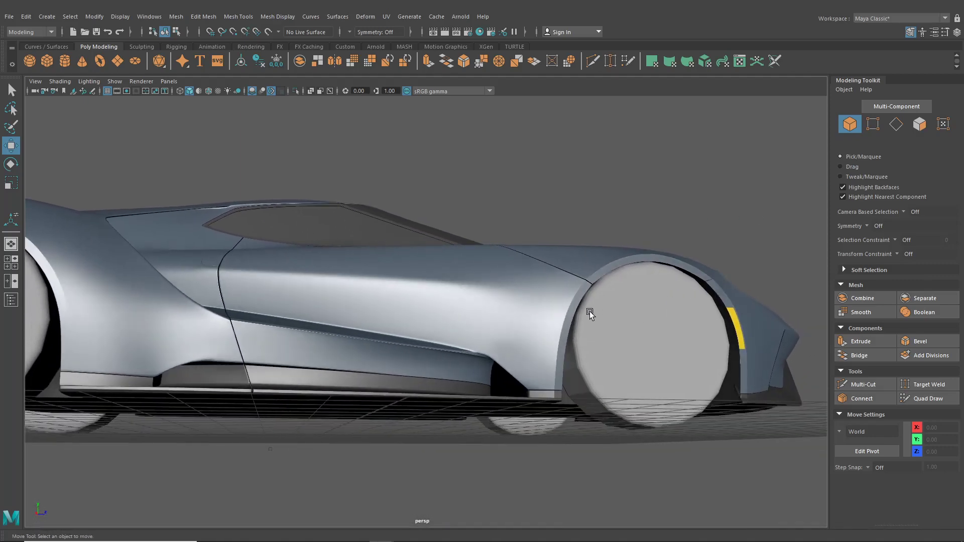
{"action": "left_click_drag", "start_coordinate": [511, 304], "coordinate": [488, 337], "text": "alt"}
{"action": "scroll", "coordinate": [487, 334], "scroll_direction": "up", "scroll_amount": 3}
{"action": "middle_click_drag", "start_coordinate": [498, 351], "coordinate": [353, 318], "text": "alt"}
{"action": "scroll", "coordinate": [355, 319], "scroll_direction": "up", "scroll_amount": 5}
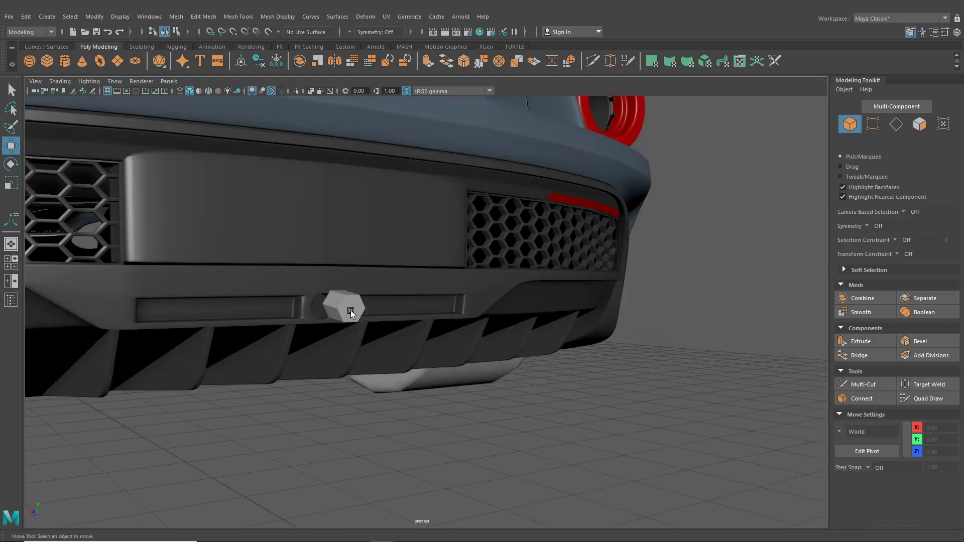
{"action": "left_click", "coordinate": [351, 310]}
{"action": "left_click_drag", "start_coordinate": [306, 283], "coordinate": [297, 300], "text": "alt"}
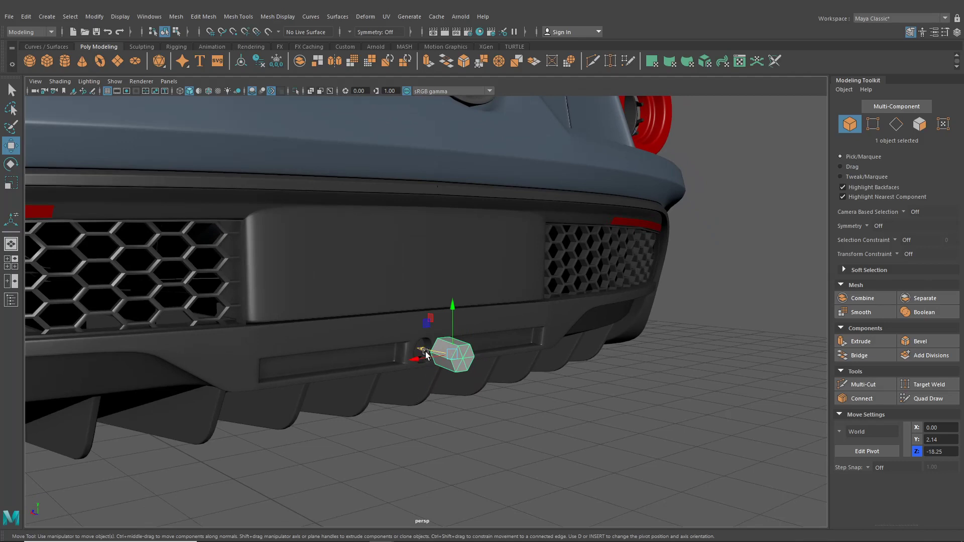
{"action": "left_click_drag", "start_coordinate": [426, 354], "coordinate": [415, 347]}
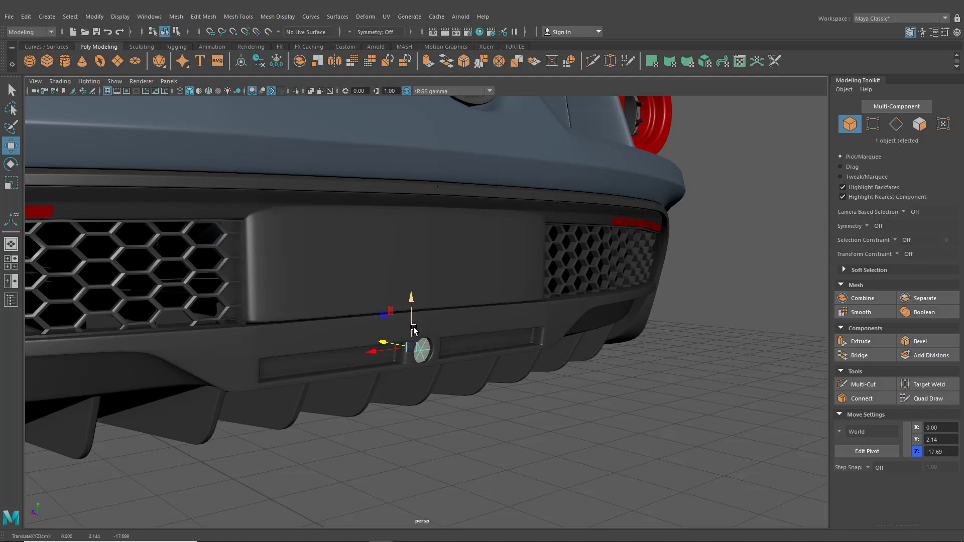
{"action": "left_click", "coordinate": [698, 440]}
Examine the car's rear bumper, grilles and diffuser from several angles to check how the inserted cylinder fits
{"action": "left_click_drag", "start_coordinate": [698, 440], "coordinate": [655, 447], "text": "alt"}
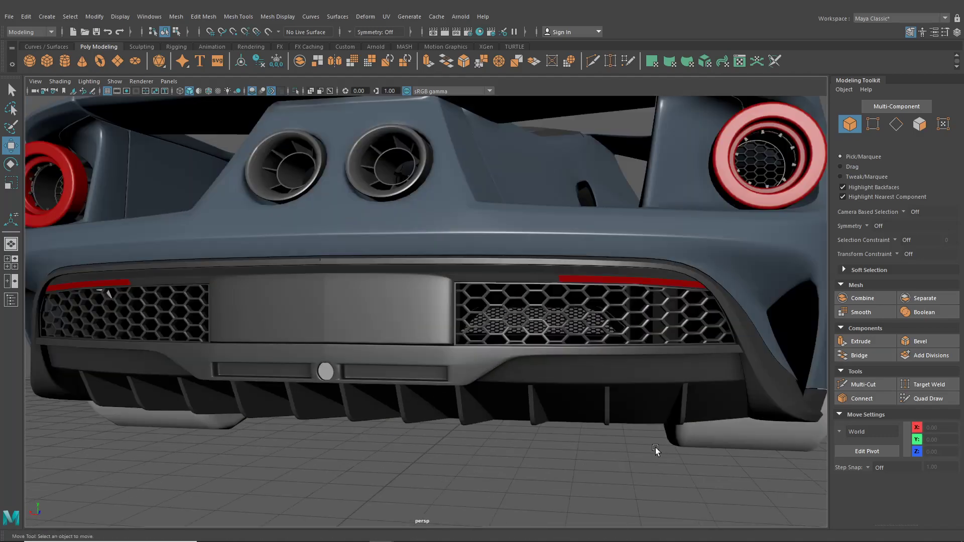
{"action": "middle_click_drag", "start_coordinate": [655, 447], "coordinate": [677, 439], "text": "alt"}
{"action": "scroll", "coordinate": [676, 439], "scroll_direction": "up", "scroll_amount": 5}
{"action": "scroll", "coordinate": [647, 399], "scroll_direction": "down", "scroll_amount": 8}
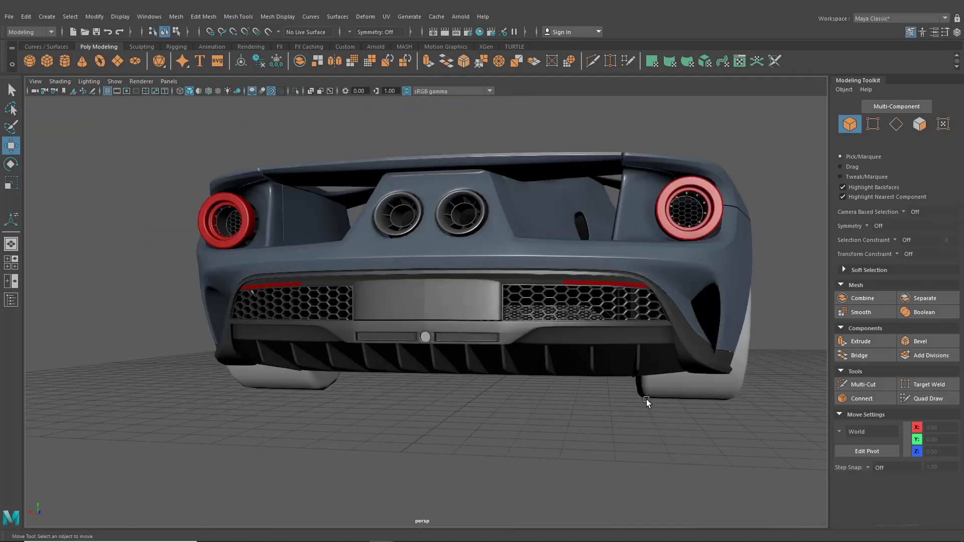
{"action": "left_click_drag", "start_coordinate": [576, 354], "coordinate": [555, 338], "text": "alt"}
{"action": "scroll", "coordinate": [534, 347], "scroll_direction": "down", "scroll_amount": 6}
{"action": "scroll", "coordinate": [536, 342], "scroll_direction": "up", "scroll_amount": 6}
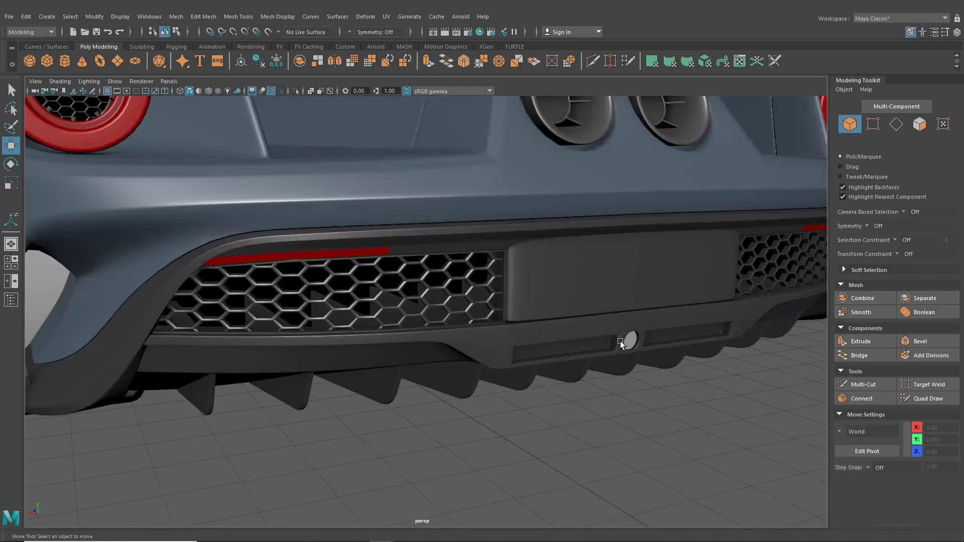
{"action": "scroll", "coordinate": [559, 348], "scroll_direction": "down", "scroll_amount": 6}
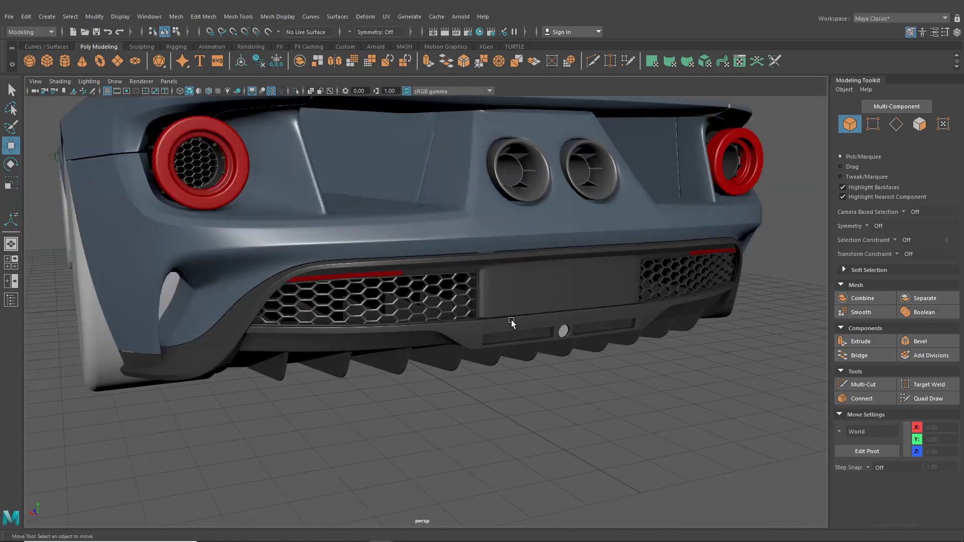
{"action": "left_click_drag", "start_coordinate": [512, 320], "coordinate": [454, 320], "text": "alt"}
Extrude the rear window half's outer border edges, excluding the centreline, by a Local Translate Z of -0.043 to give the glass thickness
{"action": "scroll", "coordinate": [424, 315], "scroll_direction": "down", "scroll_amount": 4}
{"action": "left_click_drag", "start_coordinate": [342, 346], "coordinate": [423, 318], "text": "alt"}
{"action": "scroll", "coordinate": [419, 347], "scroll_direction": "up", "scroll_amount": 4}
{"action": "left_click", "coordinate": [405, 351]}
{"action": "right_click_drag", "start_coordinate": [442, 255], "coordinate": [436, 225]}
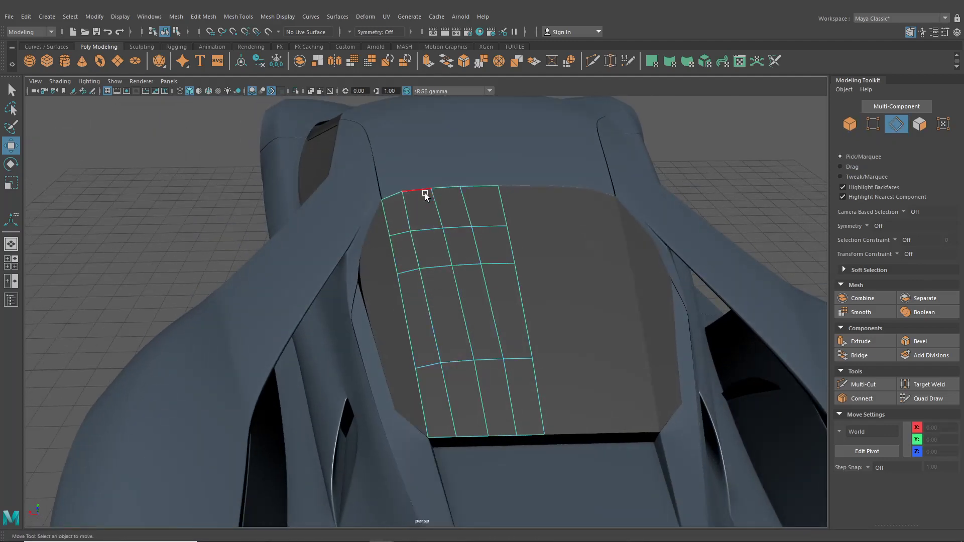
{"action": "double_click", "coordinate": [424, 191]}
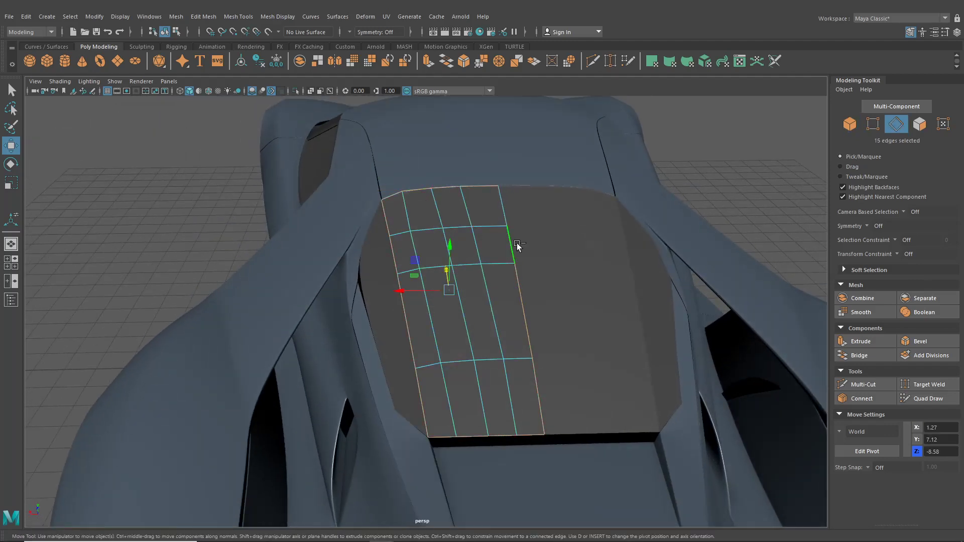
{"action": "left_click_drag", "start_coordinate": [550, 408], "coordinate": [524, 385], "text": "alt"}
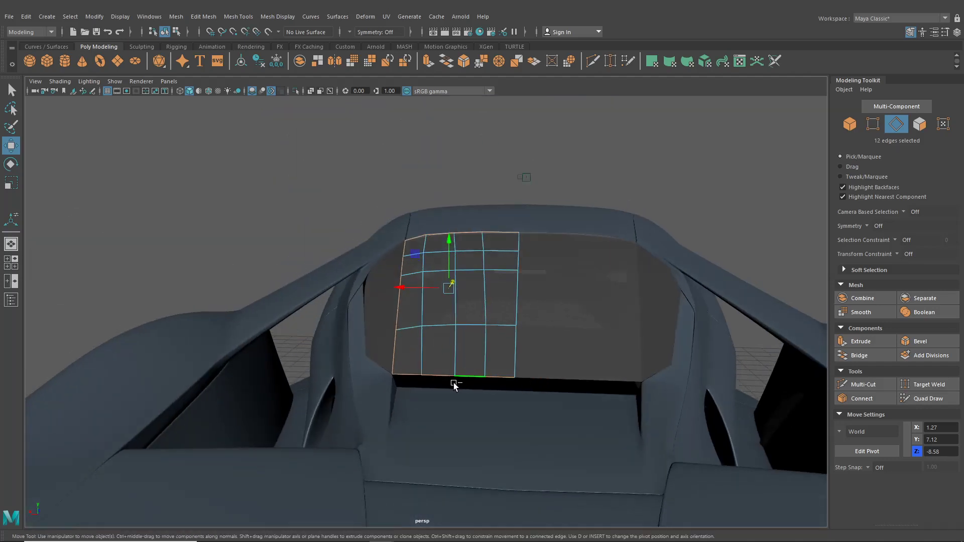
{"action": "key", "text": "ctrl+e"}
{"action": "left_click_drag", "start_coordinate": [453, 387], "coordinate": [440, 369], "text": "alt"}
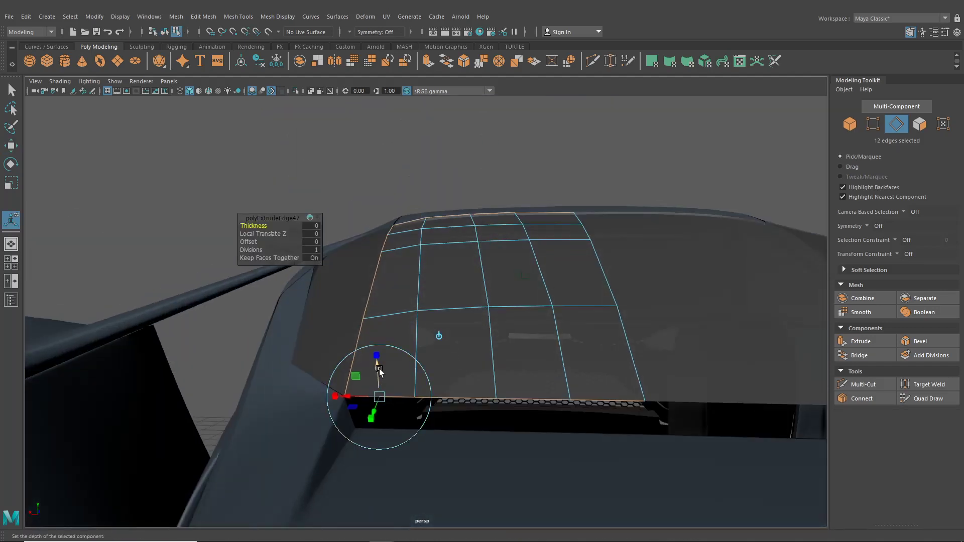
{"action": "left_click_drag", "start_coordinate": [380, 370], "coordinate": [380, 375]}
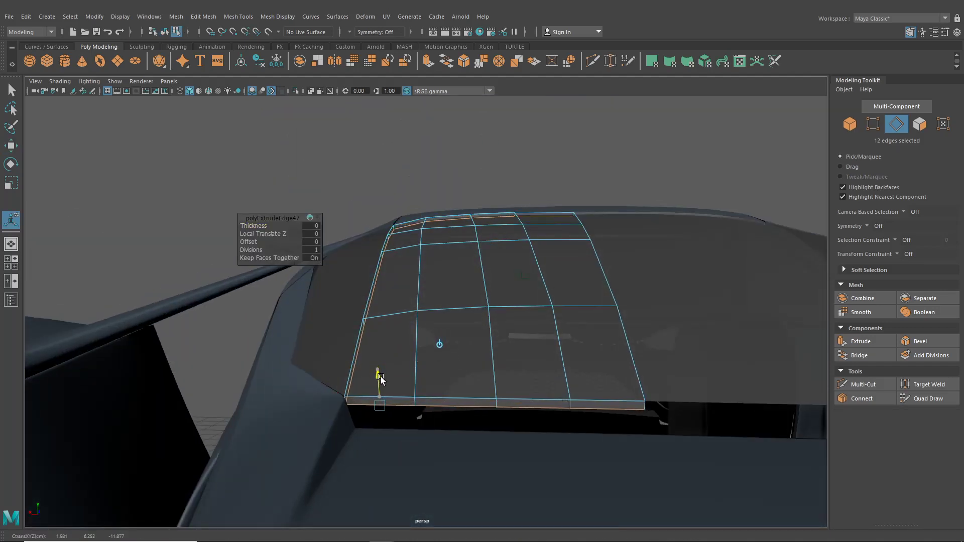
Insert supporting edge loops on the rear window glass close to its lower edge and outer side edge
{"action": "left_click_drag", "start_coordinate": [465, 411], "coordinate": [478, 391], "text": "alt"}
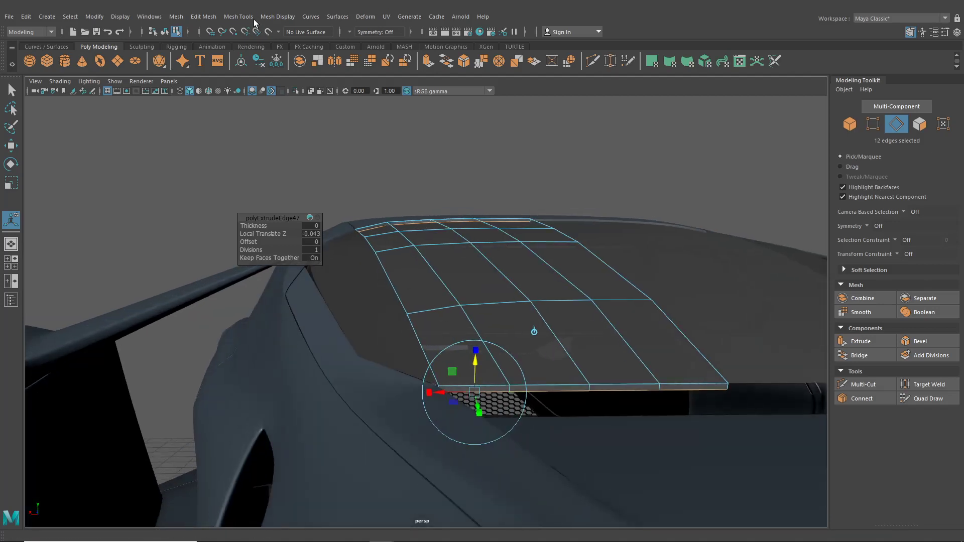
{"action": "left_click", "coordinate": [270, 17]}
{"action": "mouse_move", "coordinate": [252, 20]}
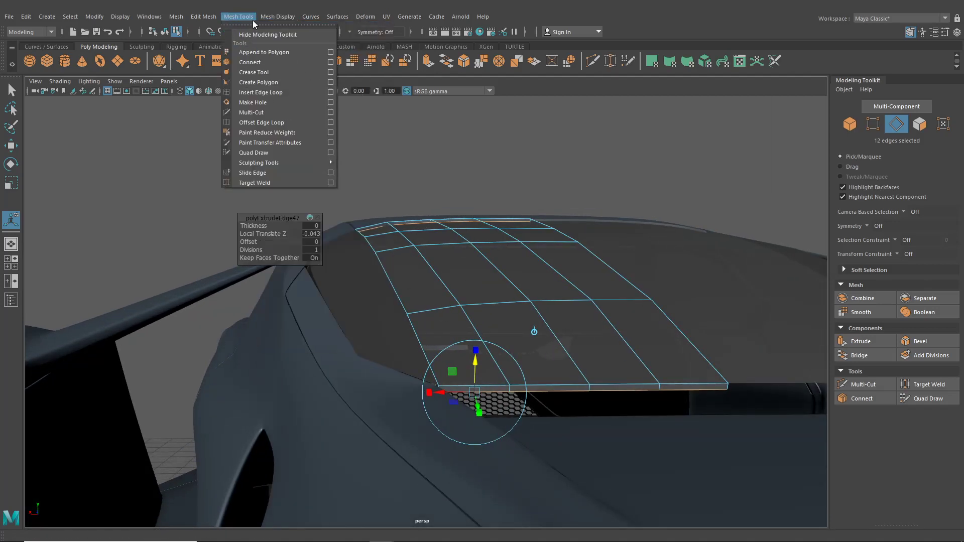
{"action": "left_click", "coordinate": [302, 92]}
{"action": "scroll", "coordinate": [436, 296], "scroll_direction": "up", "scroll_amount": 5}
{"action": "scroll", "coordinate": [422, 279], "scroll_direction": "up", "scroll_amount": 3}
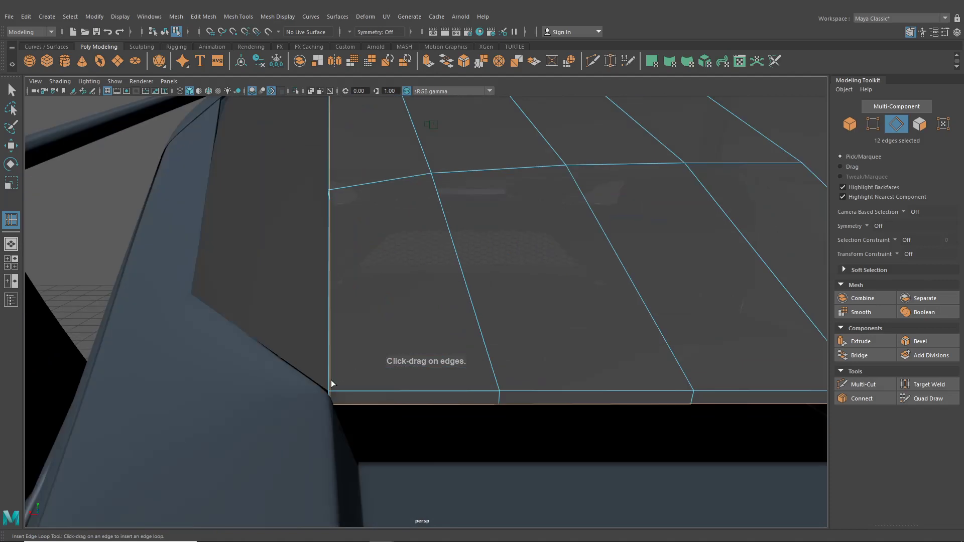
{"action": "left_click_drag", "start_coordinate": [331, 387], "coordinate": [332, 391]}
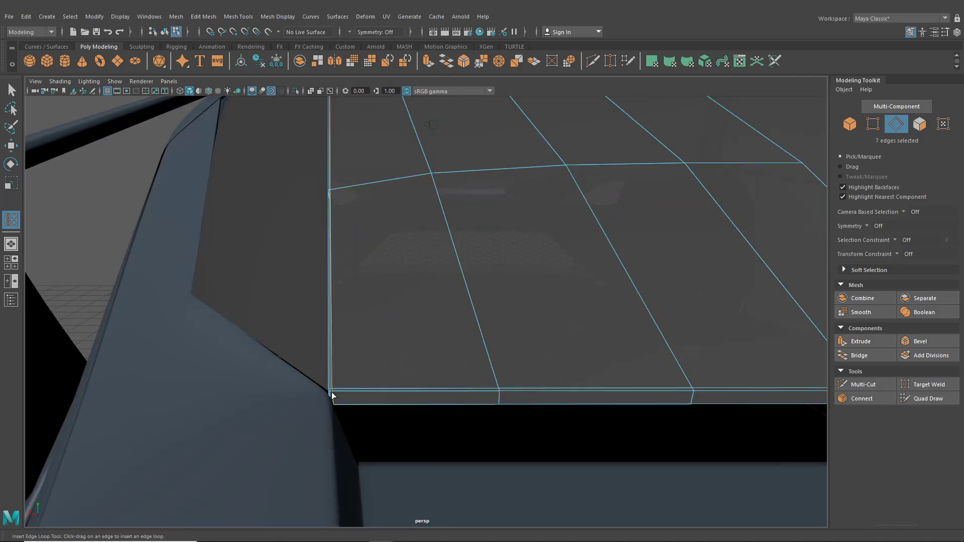
Insert edge loops close to the rear window's upper edge and along the extruded rim just below the glass surface
{"action": "left_click_drag", "start_coordinate": [331, 396], "coordinate": [460, 343], "text": "alt"}
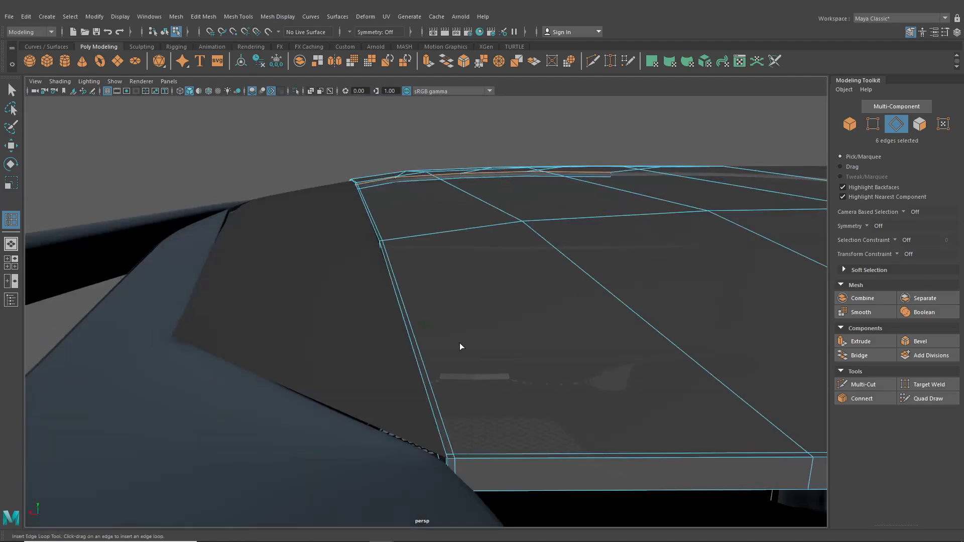
{"action": "left_click_drag", "start_coordinate": [454, 459], "coordinate": [455, 458]}
{"action": "left_click", "coordinate": [454, 459]}
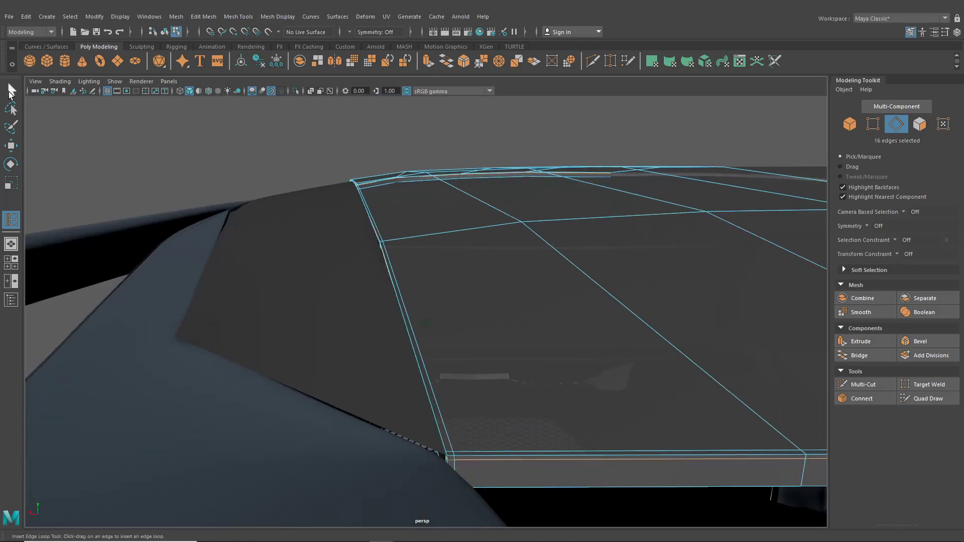
Return to object mode and delete the mirrored half of the rear glass and the mirrored side strip
{"action": "left_click", "coordinate": [354, 158]}
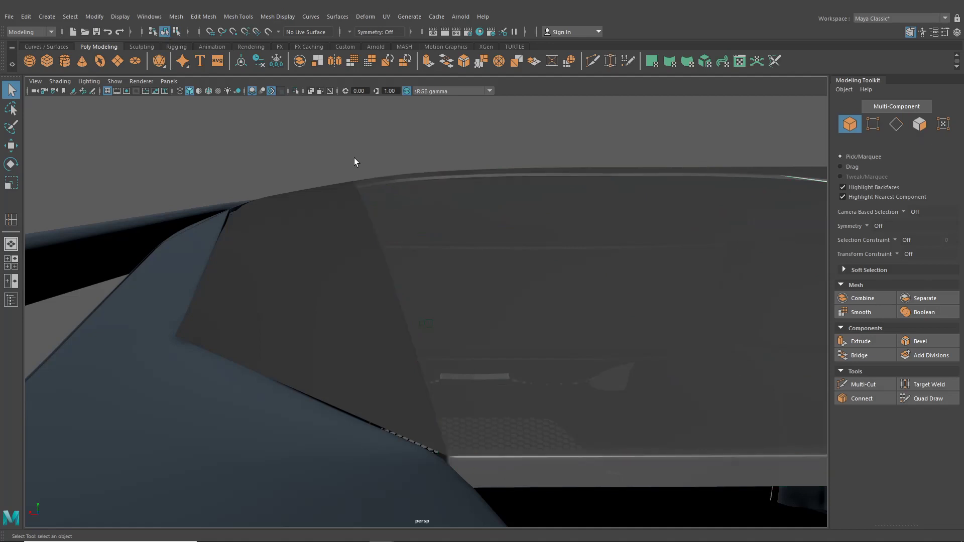
{"action": "left_click_drag", "start_coordinate": [354, 158], "coordinate": [363, 131], "text": "alt"}
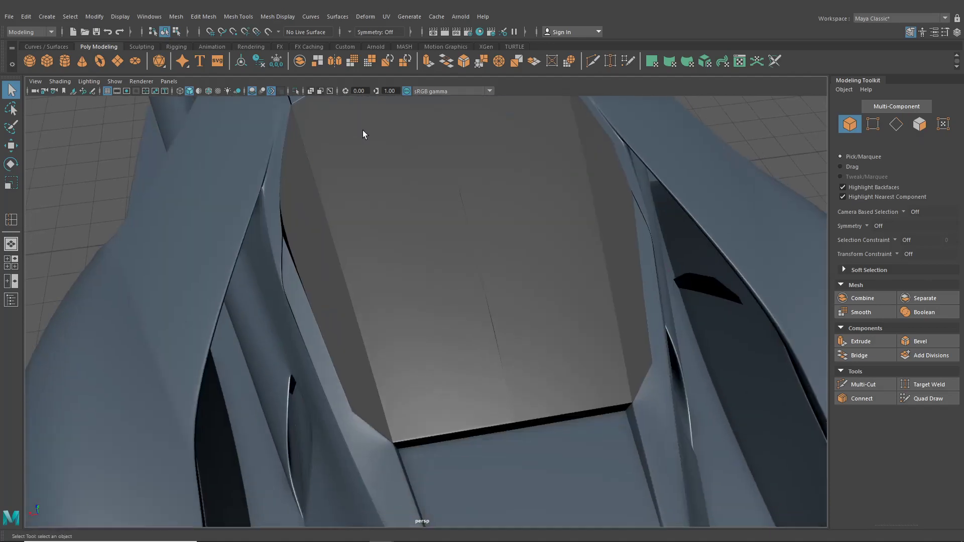
{"action": "left_click", "coordinate": [527, 270]}
{"action": "key", "text": "Delete"}
{"action": "left_click_drag", "start_coordinate": [364, 206], "coordinate": [448, 226], "text": "alt"}
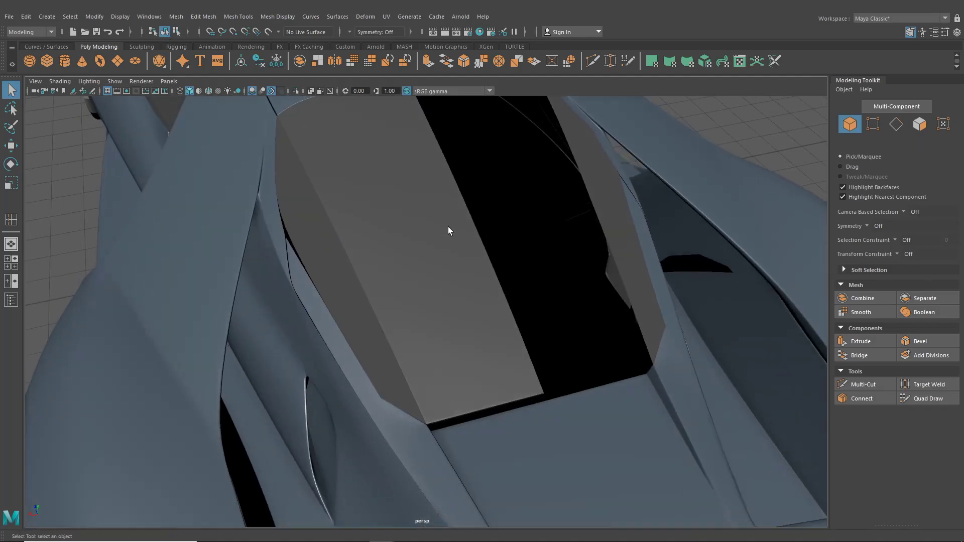
{"action": "key", "text": "Delete"}
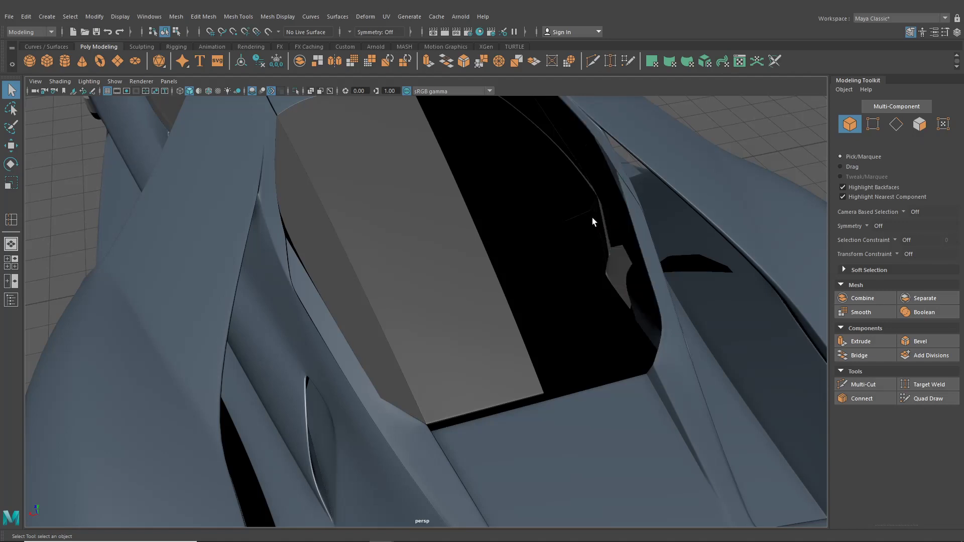
Combine the remaining rear glass half with its side strip, and separate them again into individual objects
{"action": "left_click", "coordinate": [427, 269]}
{"action": "left_click", "coordinate": [352, 285], "text": "shift"}
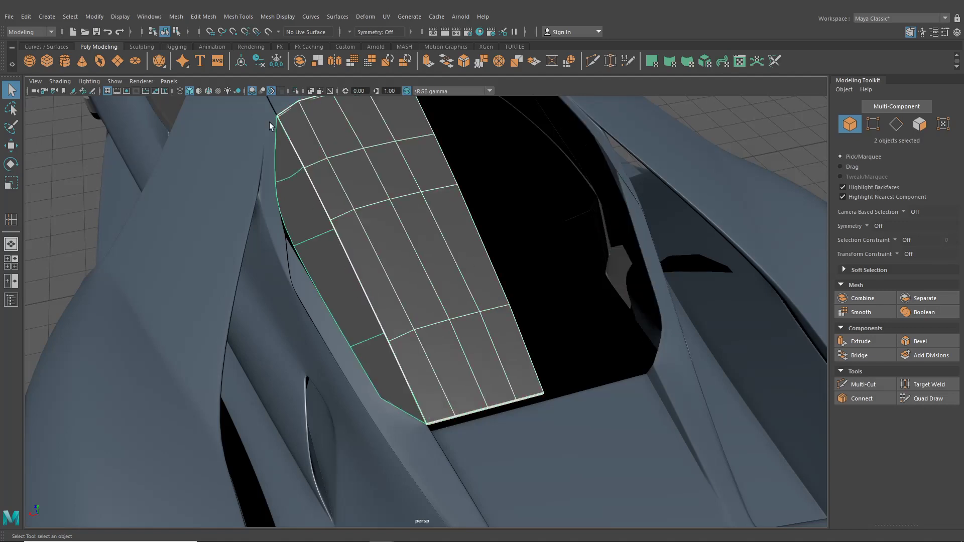
{"action": "left_click", "coordinate": [192, 17]}
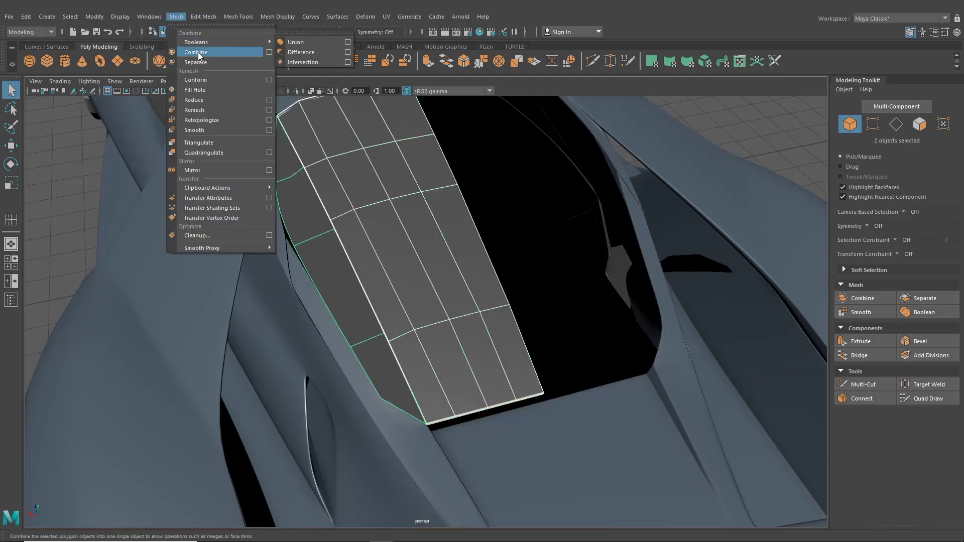
{"action": "left_click", "coordinate": [201, 59]}
{"action": "key", "text": "w"}
{"action": "left_click", "coordinate": [188, 19]}
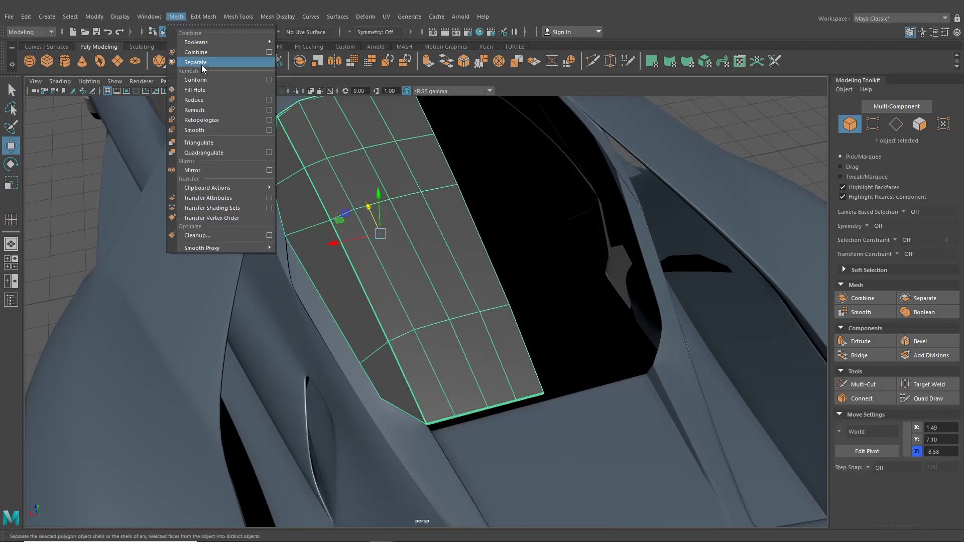
{"action": "left_click", "coordinate": [201, 64]}
Mirror the rear glass half and its side strip to the car's other side with Duplicate Special
{"action": "left_click", "coordinate": [346, 159]}
{"action": "left_click", "coordinate": [26, 16]}
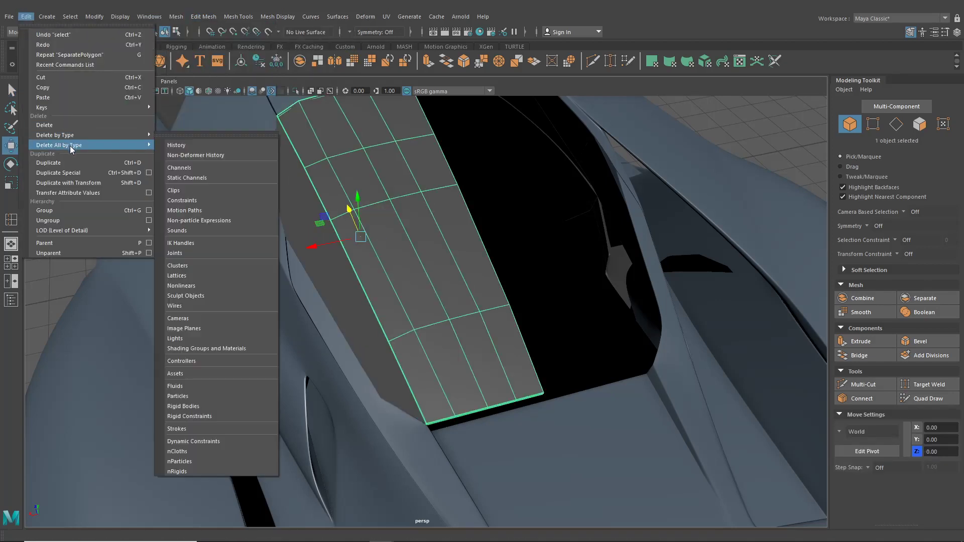
{"action": "left_click", "coordinate": [71, 172]}
{"action": "left_click", "coordinate": [294, 213]}
{"action": "key", "text": "g"}
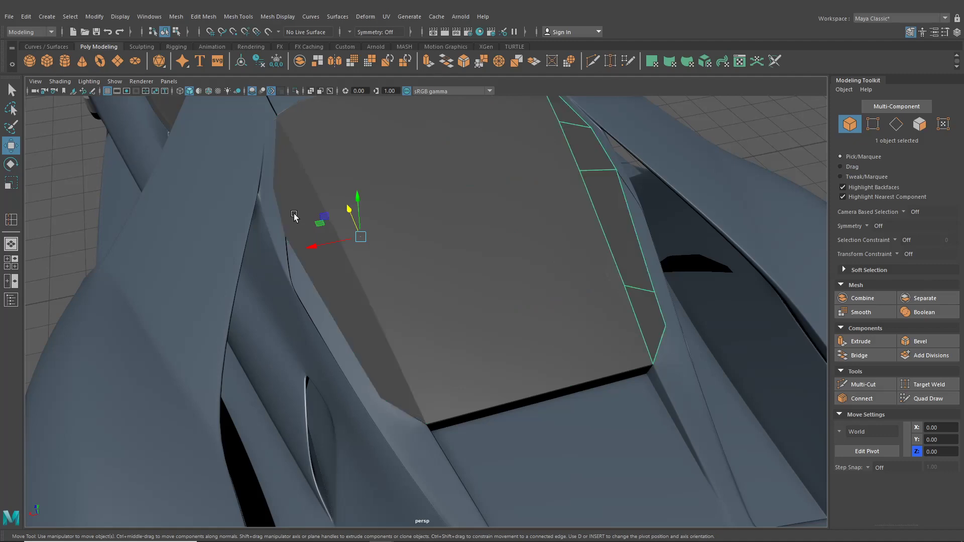
{"action": "scroll", "coordinate": [604, 211], "scroll_direction": "down", "scroll_amount": 5}
{"action": "left_click", "coordinate": [604, 212]}
{"action": "left_click_drag", "start_coordinate": [604, 212], "coordinate": [480, 245], "text": "alt"}
{"action": "scroll", "coordinate": [481, 245], "scroll_direction": "up", "scroll_amount": 6}
{"action": "left_click_drag", "start_coordinate": [378, 245], "coordinate": [384, 239], "text": "alt"}
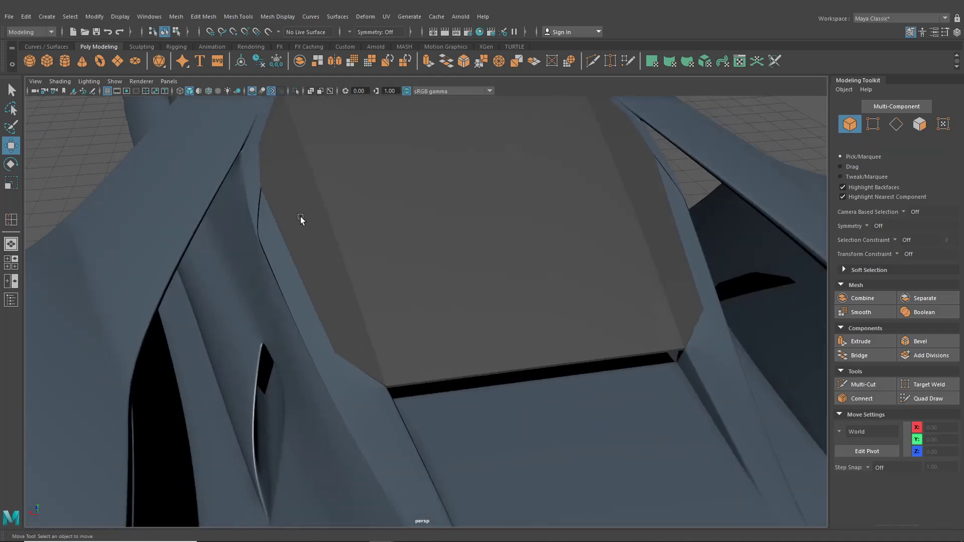
Try extruding the four faces of the side strip beside the rear glass and scaling them slightly inward
{"action": "left_click", "coordinate": [297, 219]}
{"action": "middle_click_drag", "start_coordinate": [297, 219], "coordinate": [378, 273], "text": "alt"}
{"action": "left_click_drag", "start_coordinate": [378, 273], "coordinate": [370, 254], "text": "alt"}
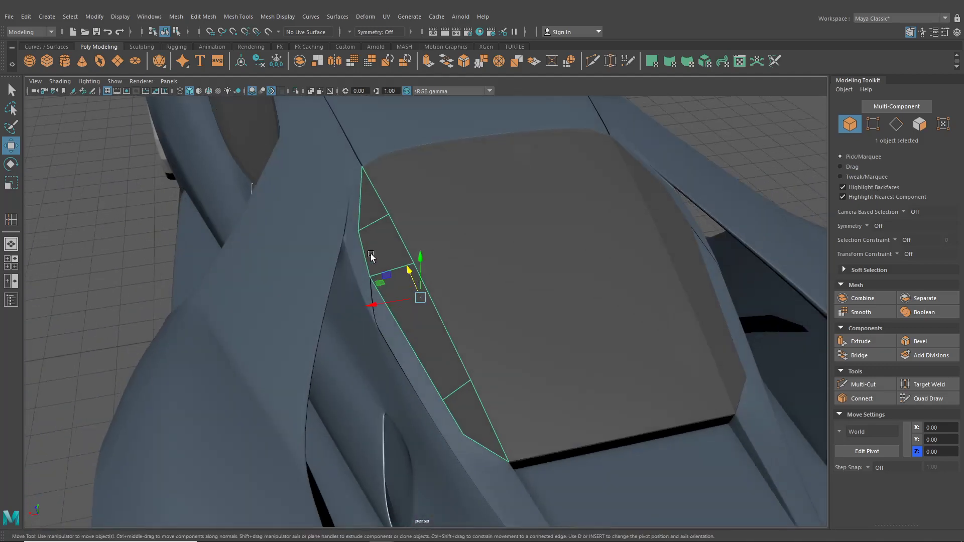
{"action": "right_click", "coordinate": [372, 251]}
{"action": "right_click_drag", "start_coordinate": [373, 254], "coordinate": [371, 282]}
{"action": "left_click", "coordinate": [367, 197]}
{"action": "left_click", "coordinate": [384, 241], "text": "shift"}
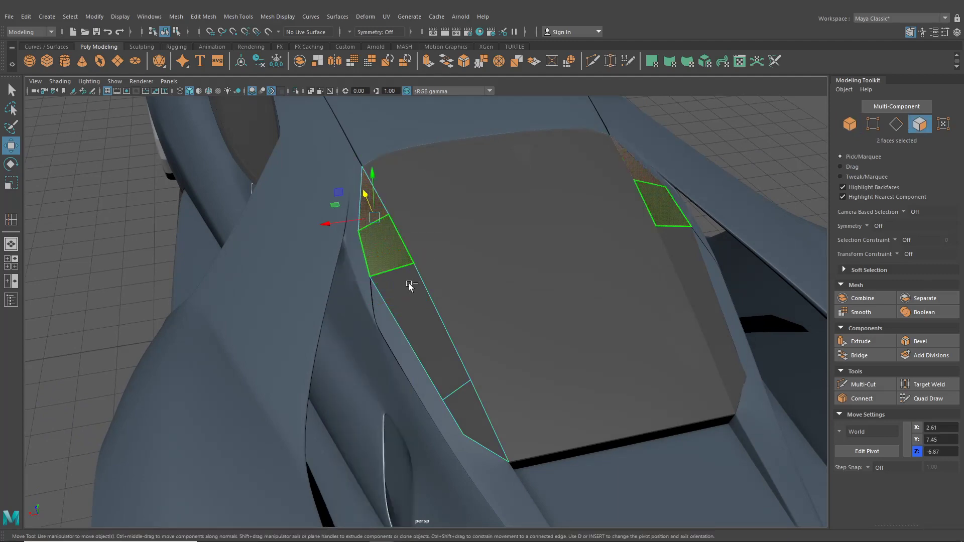
{"action": "left_click", "coordinate": [413, 301], "text": "shift"}
{"action": "left_click", "coordinate": [477, 396], "text": "shift"}
{"action": "key", "text": "ctrl+e"}
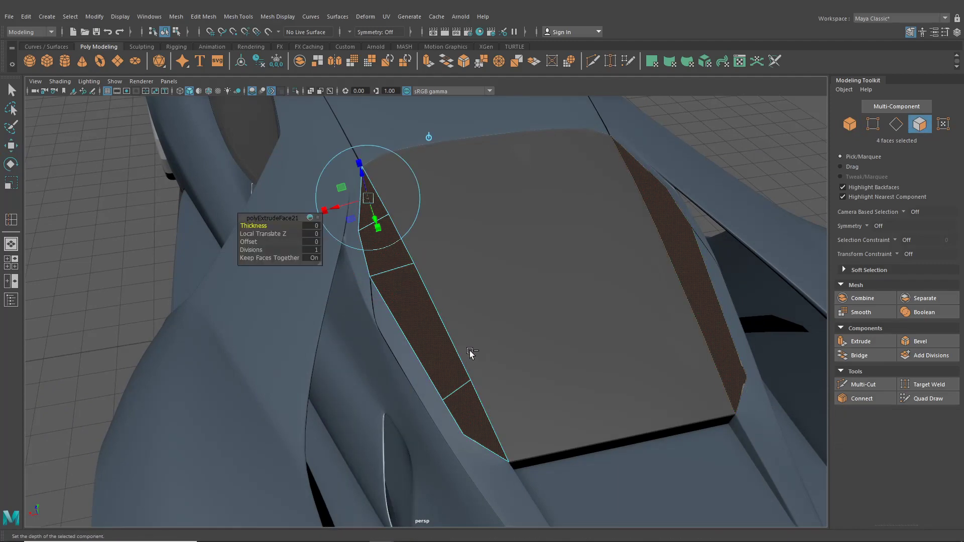
{"action": "left_click_drag", "start_coordinate": [477, 367], "coordinate": [385, 246], "text": "alt"}
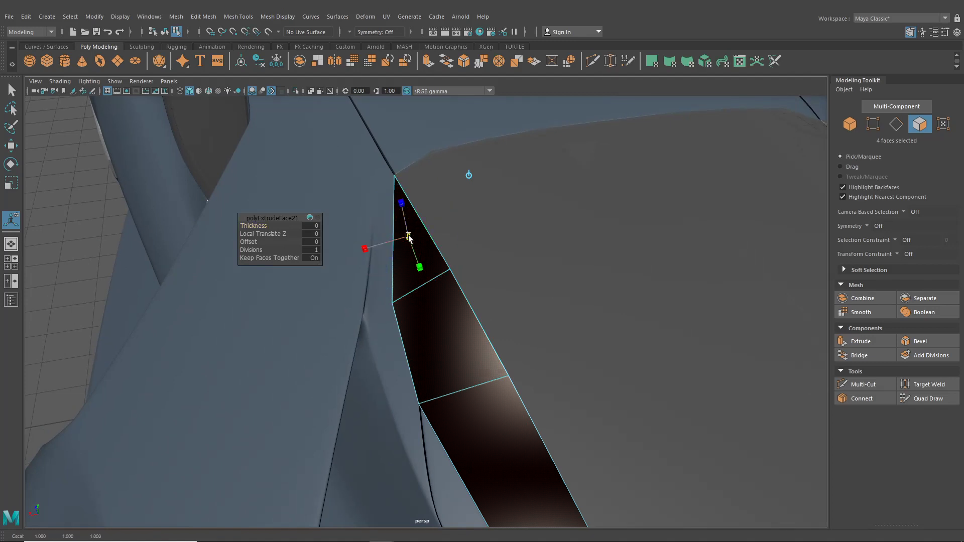
{"action": "left_click_drag", "start_coordinate": [409, 238], "coordinate": [407, 237]}
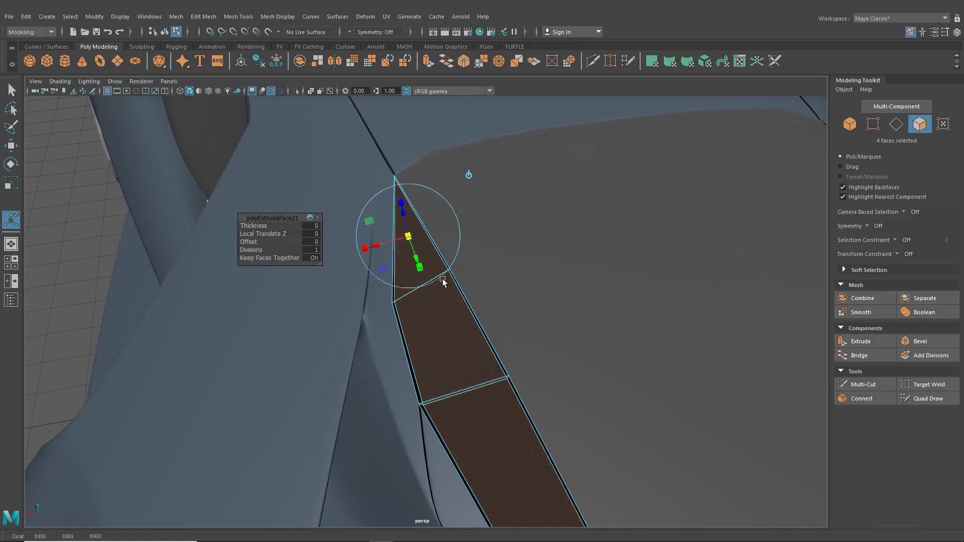
Try extruding the inset strip faces again into the body and deleting the four end faces
{"action": "left_click_drag", "start_coordinate": [443, 282], "coordinate": [406, 203], "text": "alt"}
{"action": "key", "text": "ctrl+e"}
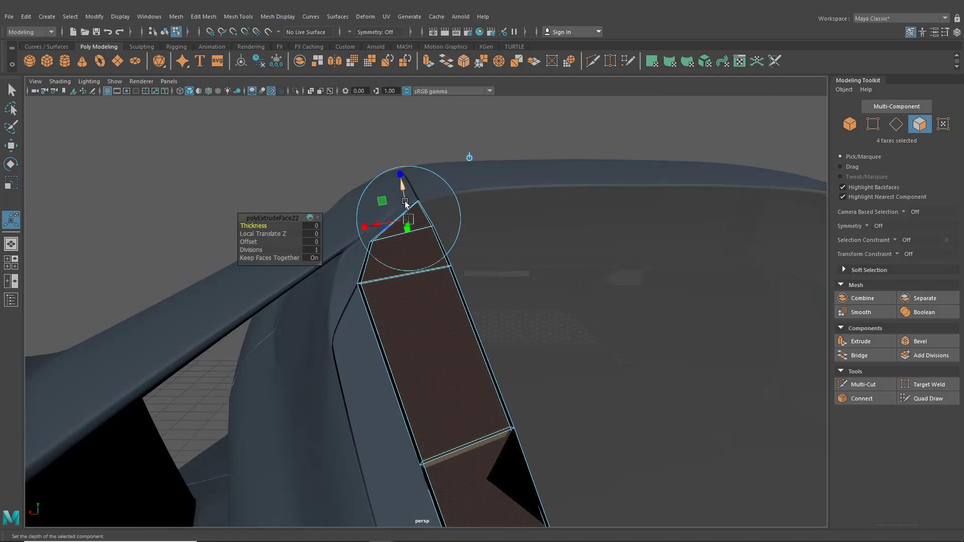
{"action": "left_click", "coordinate": [469, 160]}
{"action": "left_click_drag", "start_coordinate": [432, 280], "coordinate": [495, 351]}
{"action": "left_click", "coordinate": [640, 421]}
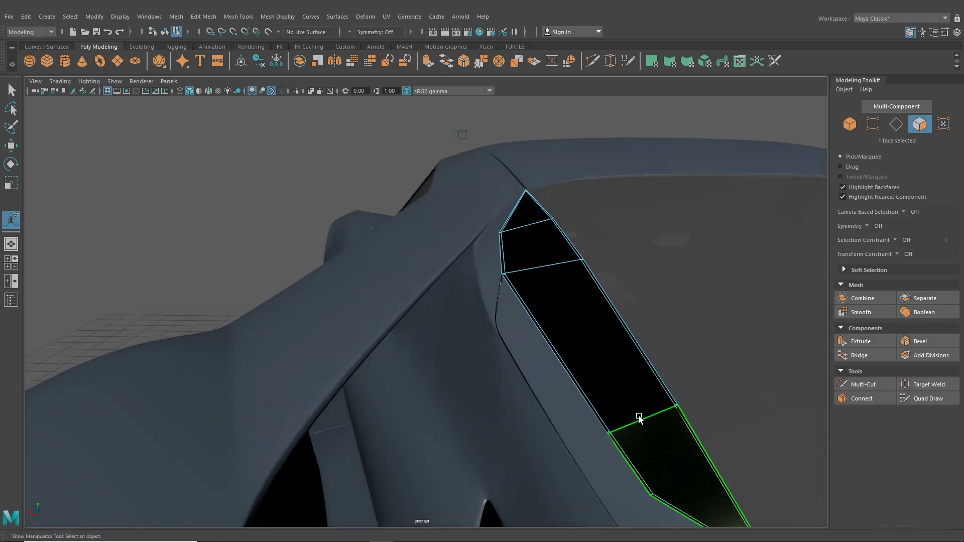
{"action": "left_click", "coordinate": [632, 407], "text": "shift"}
{"action": "left_click", "coordinate": [533, 260], "text": "shift"}
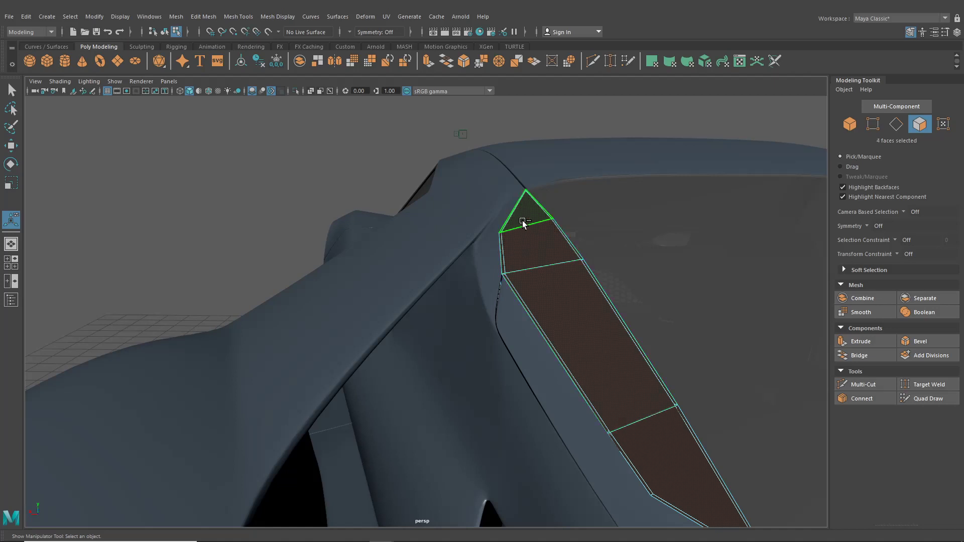
{"action": "key", "text": "Delete"}
Check the strip's border from above, and undo the inset, the second extrusion and the face deletion
{"action": "left_click_drag", "start_coordinate": [555, 253], "coordinate": [450, 299], "text": "alt"}
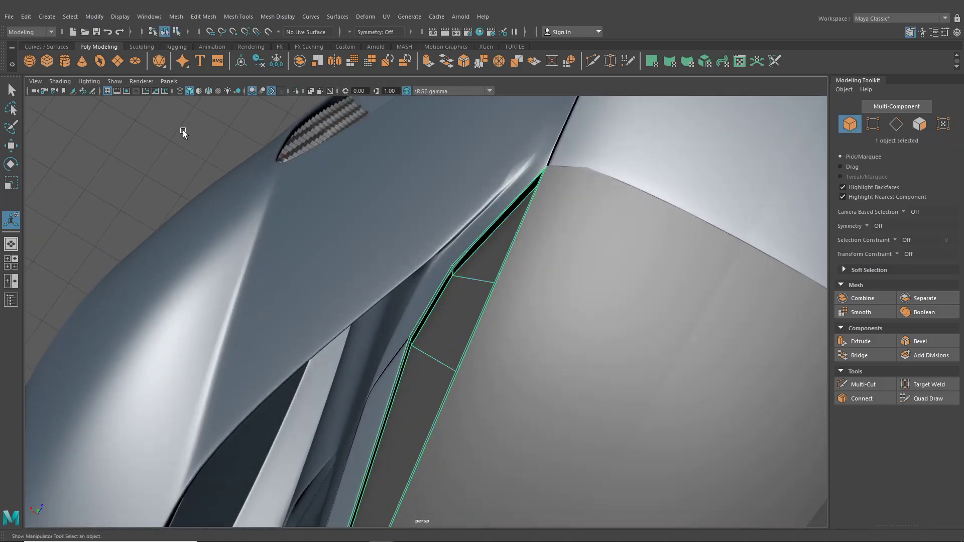
{"action": "left_click_drag", "start_coordinate": [184, 132], "coordinate": [465, 317], "text": "alt"}
{"action": "right_click_drag", "start_coordinate": [446, 255], "coordinate": [410, 247]}
{"action": "middle_click_drag", "start_coordinate": [441, 276], "coordinate": [449, 315], "text": "alt"}
{"action": "scroll", "coordinate": [448, 304], "scroll_direction": "up", "scroll_amount": 2}
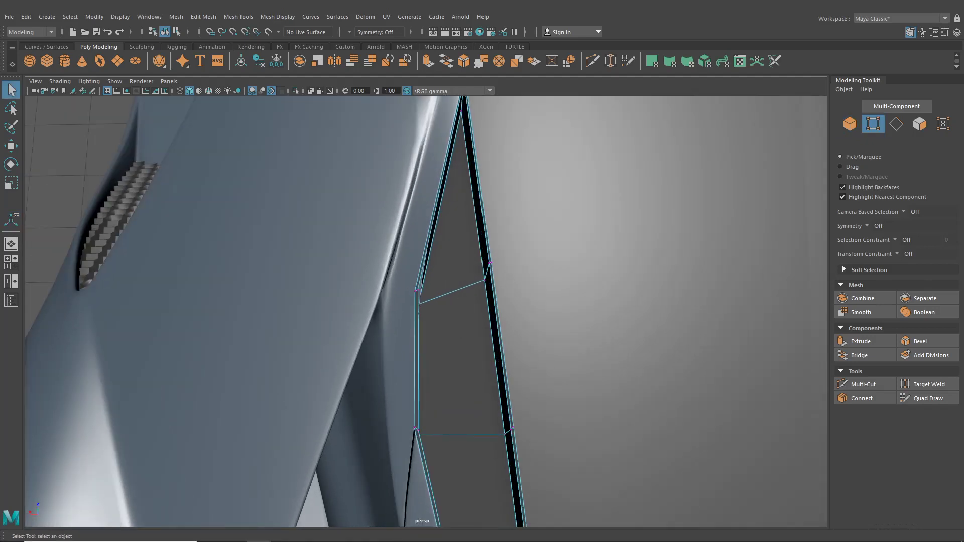
{"action": "left_click_drag", "start_coordinate": [614, 247], "coordinate": [589, 277], "text": "alt"}
{"action": "key", "text": "ctrl+z"}
{"action": "key", "text": "ctrl+z"}
{"action": "key", "text": "ctrl+z"}
{"action": "key", "text": "ctrl+z"}
{"action": "key", "text": "ctrl+z"}
{"action": "key", "text": "ctrl+z"}
{"action": "key", "text": "ctrl+z"}
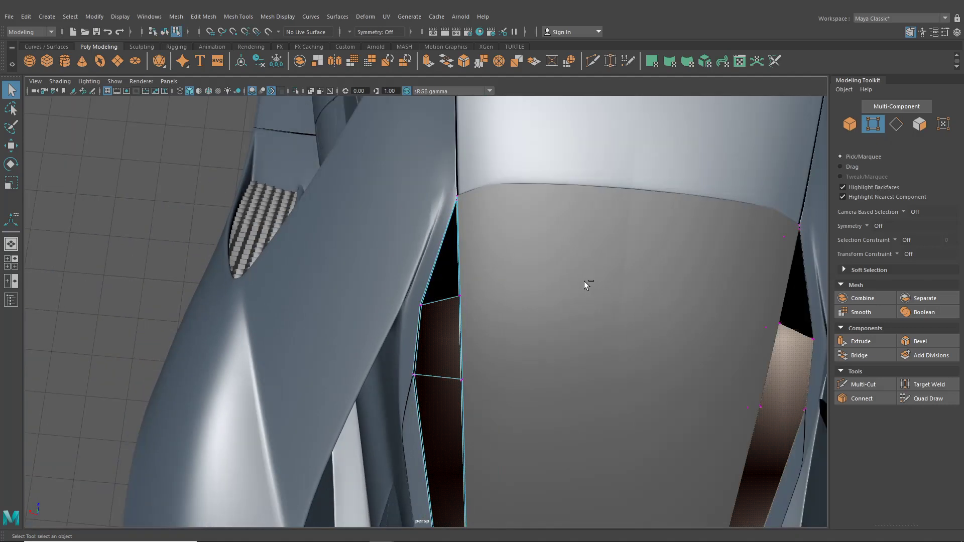
{"action": "key", "text": "ctrl+z"}
{"action": "key", "text": "ctrl+z"}
{"action": "key", "text": "ctrl+z"}
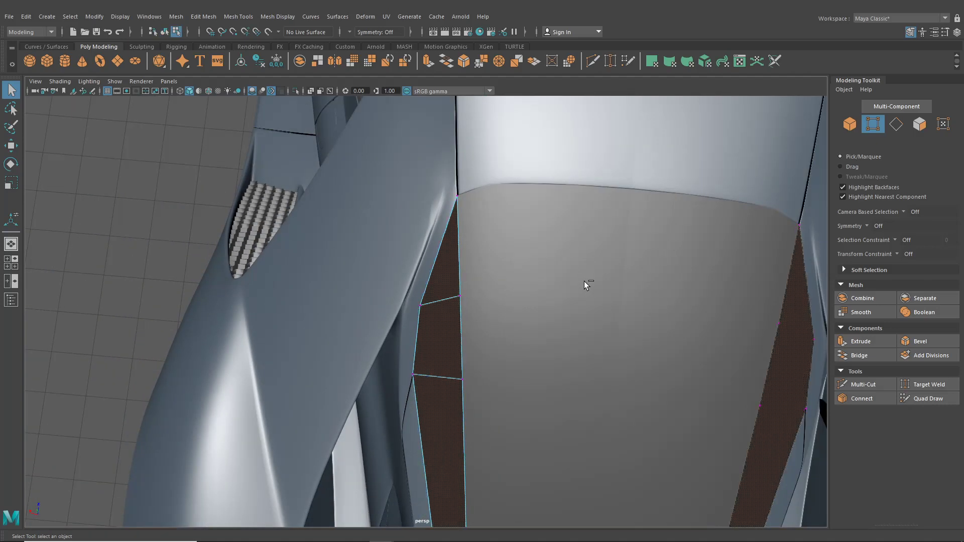
{"action": "key", "text": "ctrl+z"}
{"action": "key", "text": "ctrl+z"}
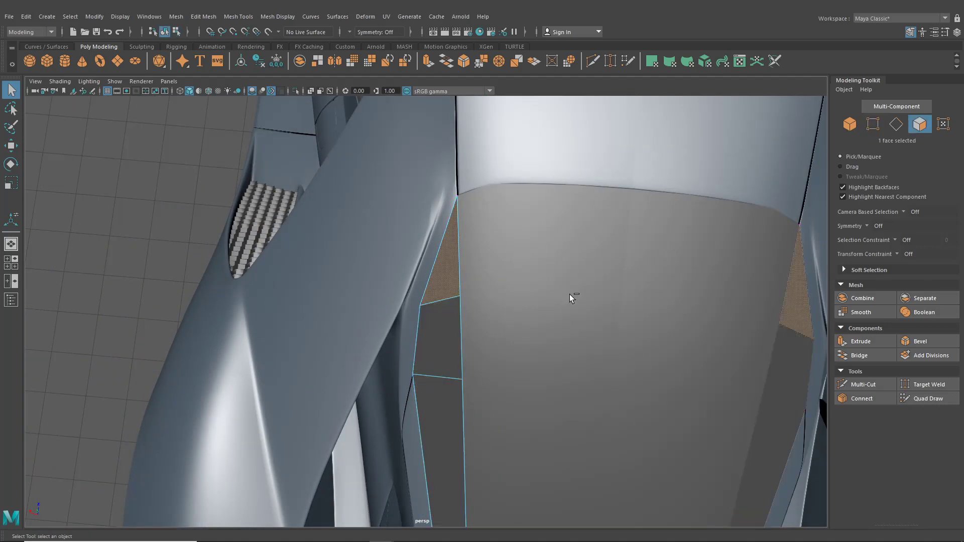
Extrude all four side strip faces, inset them slightly and shift them to even out the border
{"action": "middle_click_drag", "start_coordinate": [516, 316], "coordinate": [523, 210], "text": "alt"}
{"action": "left_click", "coordinate": [447, 241], "text": "shift"}
{"action": "key", "text": "ctrl+z"}
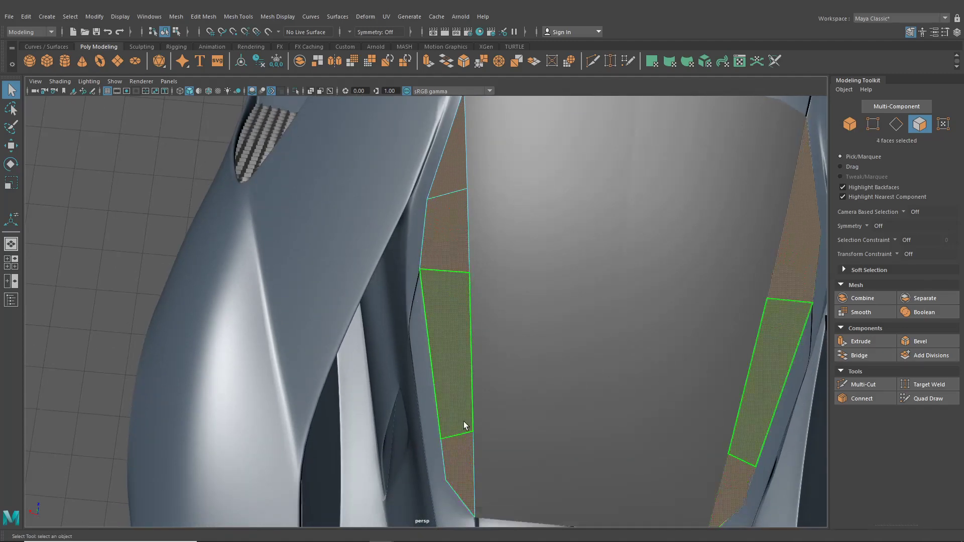
{"action": "key", "text": "ctrl+e"}
{"action": "left_click_drag", "start_coordinate": [435, 314], "coordinate": [510, 267], "text": "alt"}
{"action": "middle_click_drag", "start_coordinate": [511, 267], "coordinate": [540, 251], "text": "alt"}
{"action": "scroll", "coordinate": [540, 252], "scroll_direction": "up", "scroll_amount": 3}
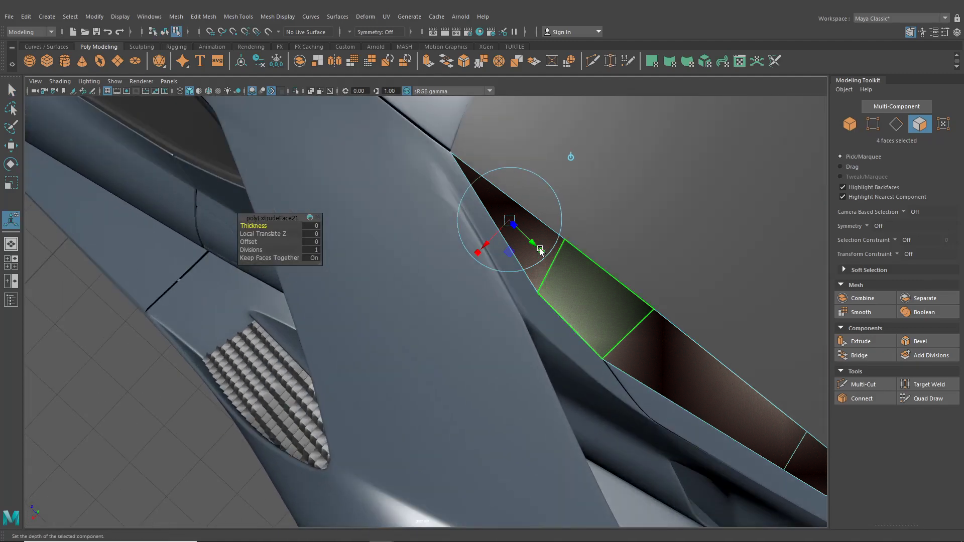
{"action": "left_click_drag", "start_coordinate": [532, 254], "coordinate": [495, 318], "text": "alt"}
{"action": "middle_click_drag", "start_coordinate": [586, 338], "coordinate": [343, 333], "text": "alt"}
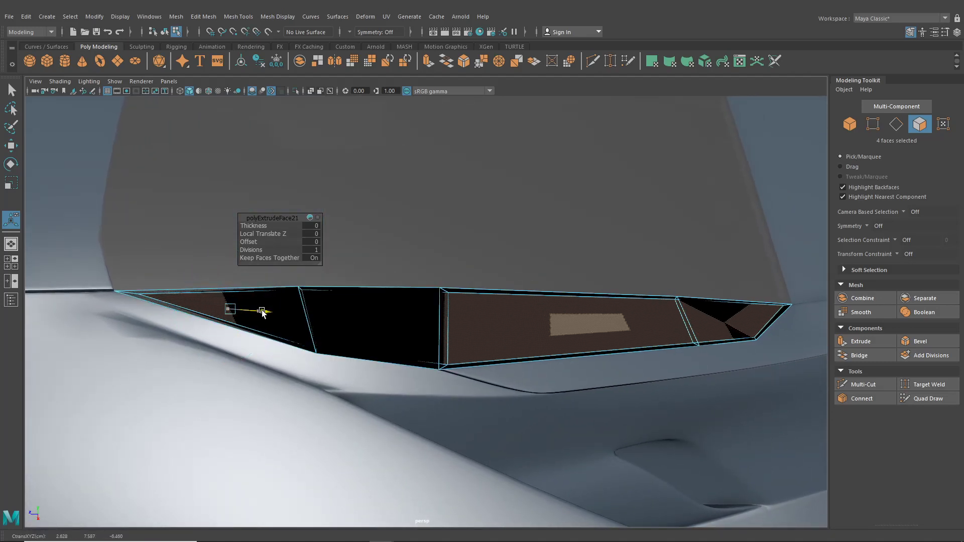
{"action": "left_click_drag", "start_coordinate": [260, 310], "coordinate": [357, 312], "text": "alt"}
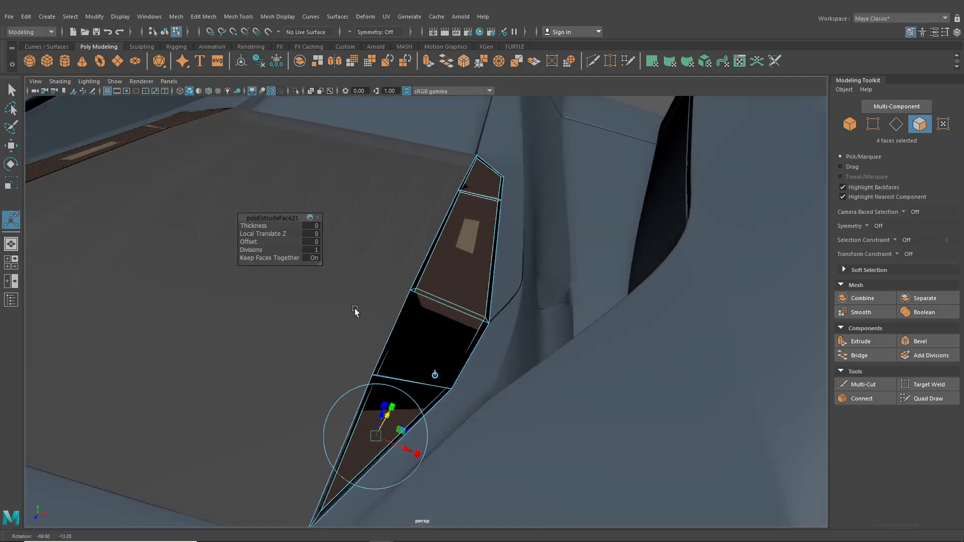
{"action": "left_click_drag", "start_coordinate": [405, 449], "coordinate": [405, 449]}
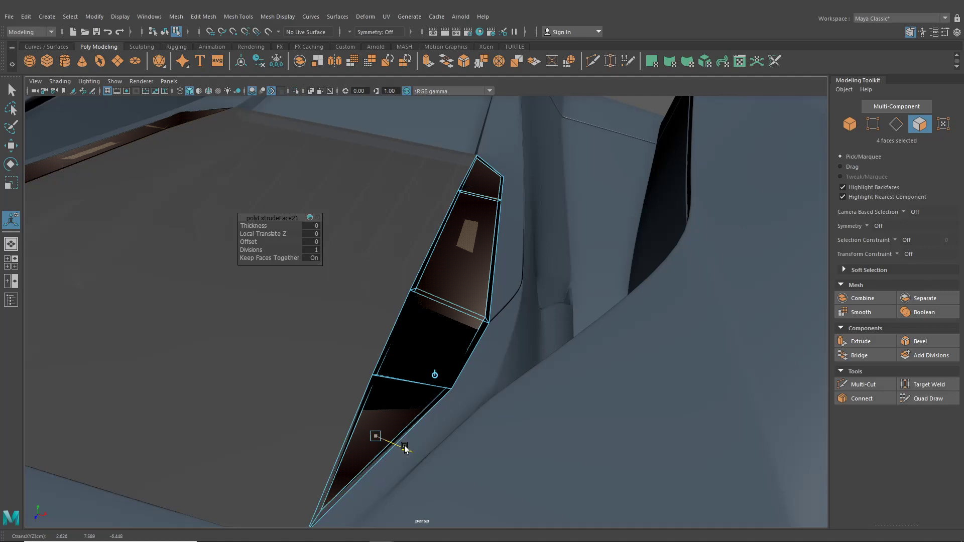
{"action": "left_click_drag", "start_coordinate": [493, 399], "coordinate": [338, 351], "text": "alt"}
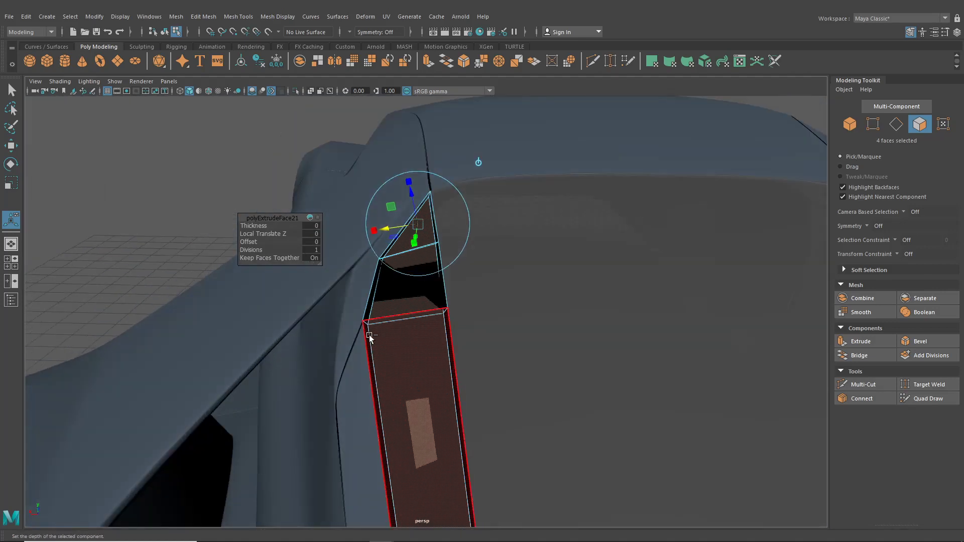
Extrude the inset strip faces into the body with a Local Translate Z of -0.442
{"action": "key", "text": "ctrl+e"}
{"action": "left_click_drag", "start_coordinate": [442, 353], "coordinate": [450, 266], "text": "alt"}
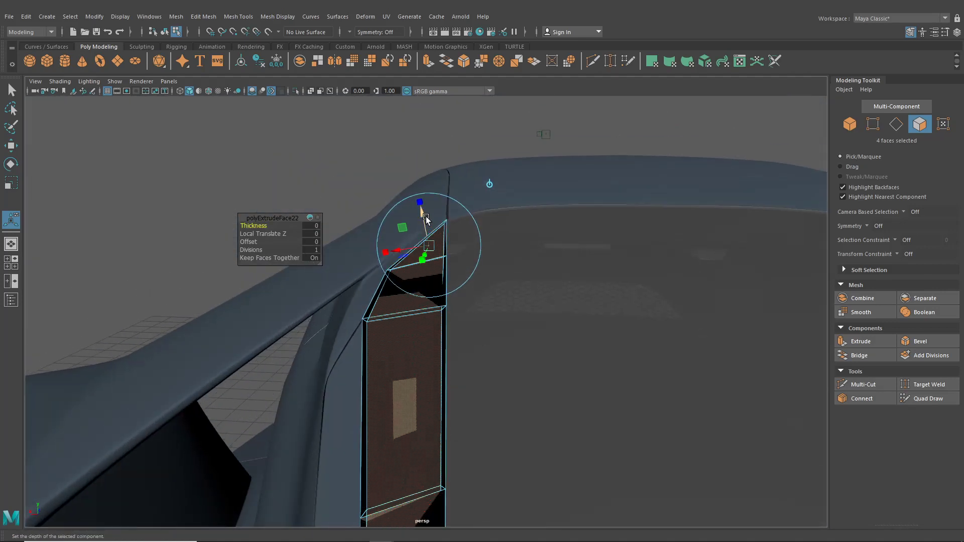
{"action": "left_click_drag", "start_coordinate": [426, 219], "coordinate": [490, 324]}
{"action": "left_click_drag", "start_coordinate": [449, 281], "coordinate": [443, 274]}
{"action": "left_click_drag", "start_coordinate": [372, 291], "coordinate": [551, 321], "text": "alt"}
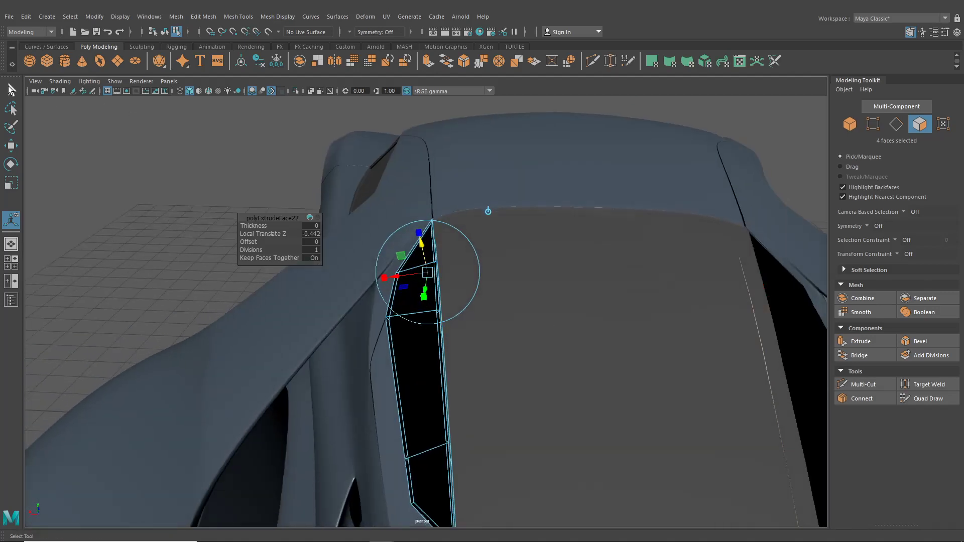
Delete the four innermost faces of the recessed side strip, leaving only its frame walls
{"action": "left_click", "coordinate": [8, 85]}
{"action": "left_click", "coordinate": [164, 32]}
{"action": "scroll", "coordinate": [386, 271], "scroll_direction": "up", "scroll_amount": 3}
{"action": "right_click_drag", "start_coordinate": [399, 255], "coordinate": [400, 291]}
{"action": "left_click", "coordinate": [419, 234]}
{"action": "left_click", "coordinate": [417, 270], "text": "shift"}
{"action": "left_click", "coordinate": [409, 348], "text": "shift"}
{"action": "scroll", "coordinate": [422, 331], "scroll_direction": "down", "scroll_amount": 2}
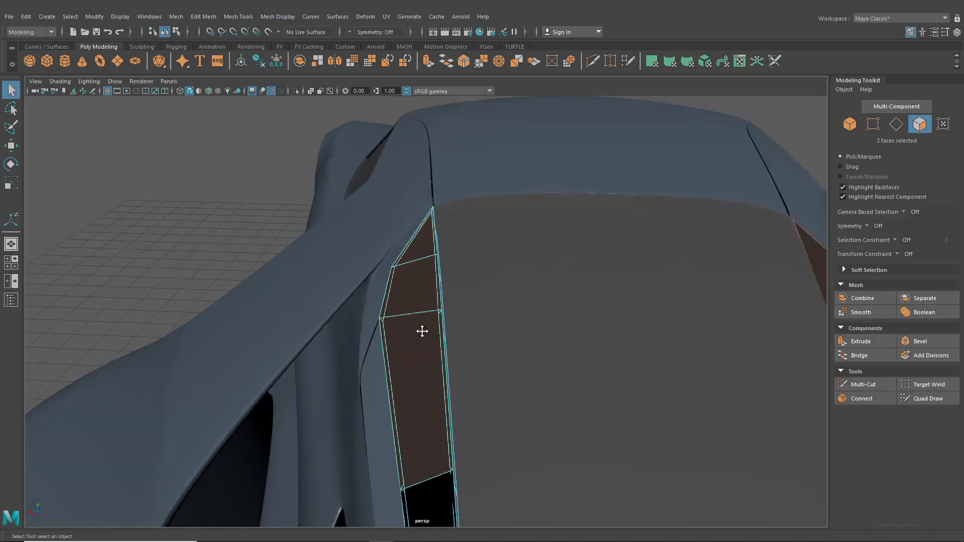
{"action": "middle_click_drag", "start_coordinate": [422, 332], "coordinate": [406, 226], "text": "alt"}
{"action": "left_click", "coordinate": [415, 368], "text": "shift"}
{"action": "key", "text": "Delete"}
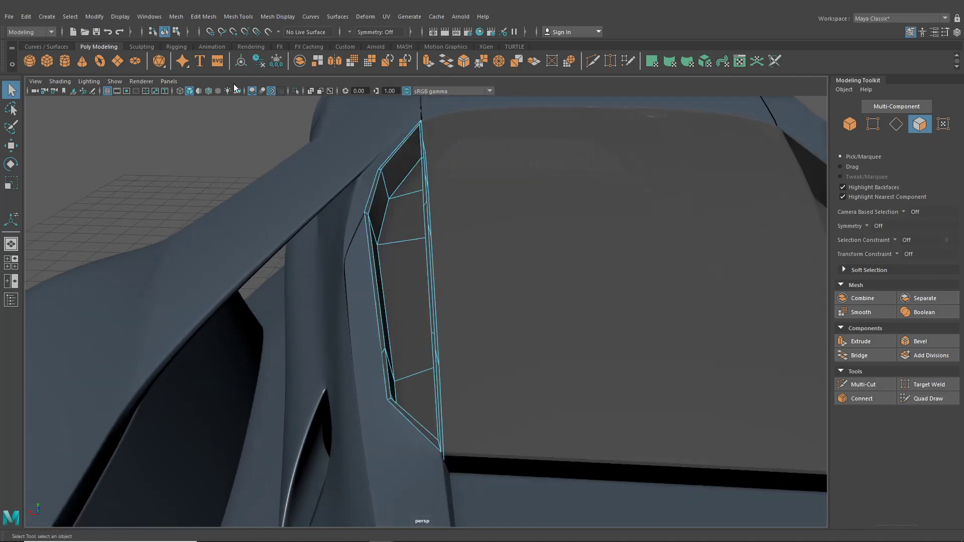
Deselect the strip and examine the frames on both sides of the rear glass from several angles
{"action": "left_click", "coordinate": [219, 169]}
{"action": "left_click_drag", "start_coordinate": [362, 236], "coordinate": [415, 253], "text": "alt"}
{"action": "scroll", "coordinate": [391, 265], "scroll_direction": "up", "scroll_amount": 1}
{"action": "scroll", "coordinate": [391, 265], "scroll_direction": "down", "scroll_amount": 4}
{"action": "scroll", "coordinate": [444, 278], "scroll_direction": "up", "scroll_amount": 2}
{"action": "scroll", "coordinate": [393, 230], "scroll_direction": "down", "scroll_amount": 4}
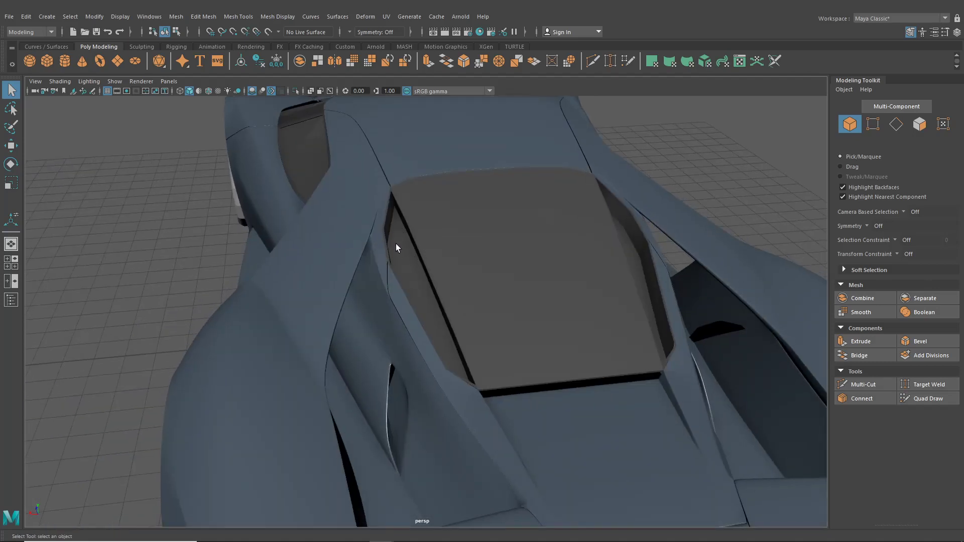
{"action": "left_click_drag", "start_coordinate": [396, 244], "coordinate": [374, 236], "text": "alt"}
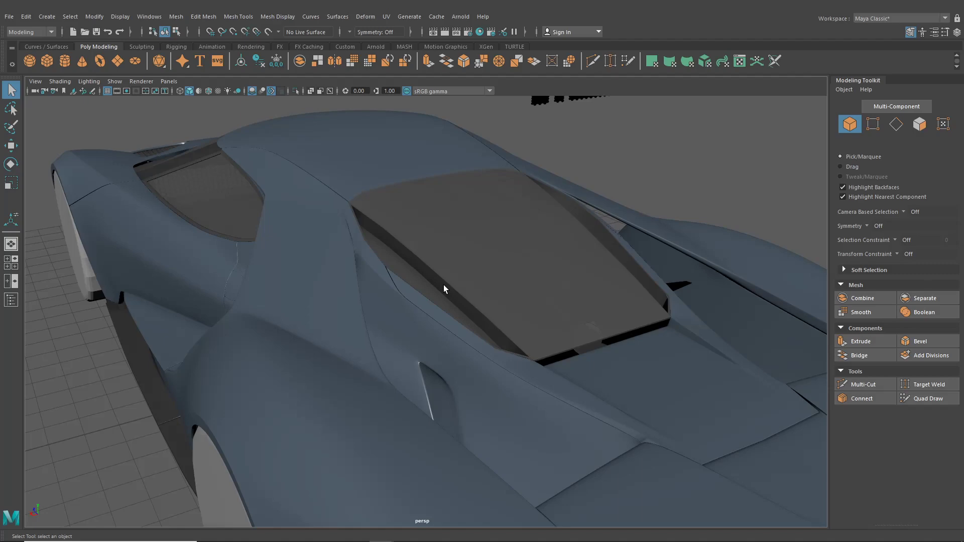
Inspect the recessed frames and gaps around the rear glass up close and from the car's front and rear
{"action": "left_click_drag", "start_coordinate": [445, 285], "coordinate": [415, 276], "text": "alt"}
{"action": "scroll", "coordinate": [410, 306], "scroll_direction": "up", "scroll_amount": 5}
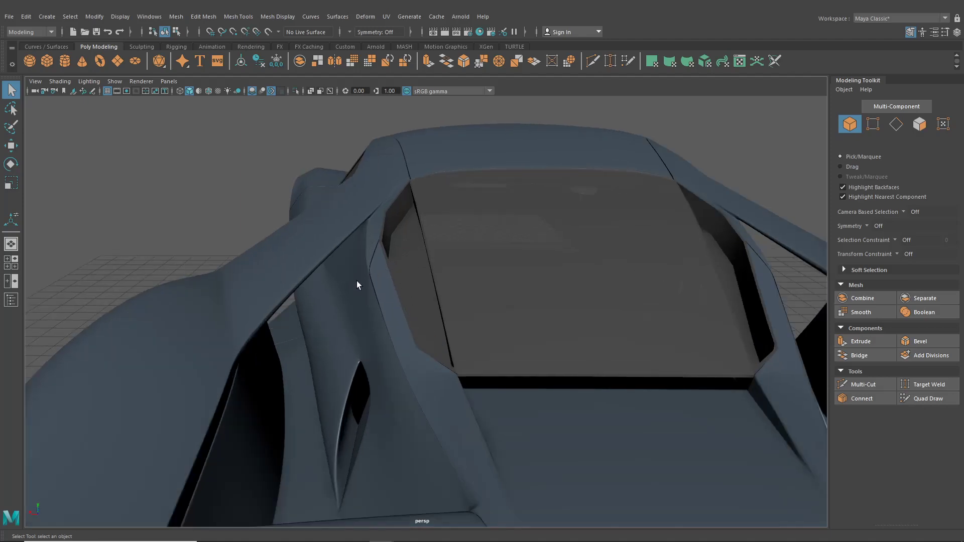
{"action": "left_click_drag", "start_coordinate": [409, 379], "coordinate": [373, 316], "text": "alt"}
{"action": "left_click_drag", "start_coordinate": [370, 314], "coordinate": [417, 261], "text": "alt"}
{"action": "left_click_drag", "start_coordinate": [482, 276], "coordinate": [598, 304], "text": "alt"}
{"action": "scroll", "coordinate": [490, 288], "scroll_direction": "down", "scroll_amount": 4}
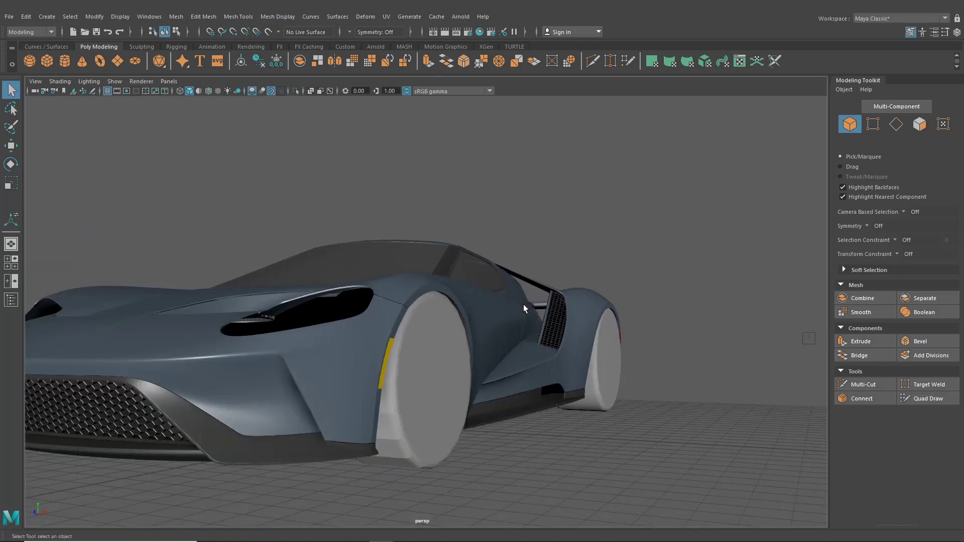
{"action": "left_click_drag", "start_coordinate": [523, 304], "coordinate": [323, 341], "text": "alt"}
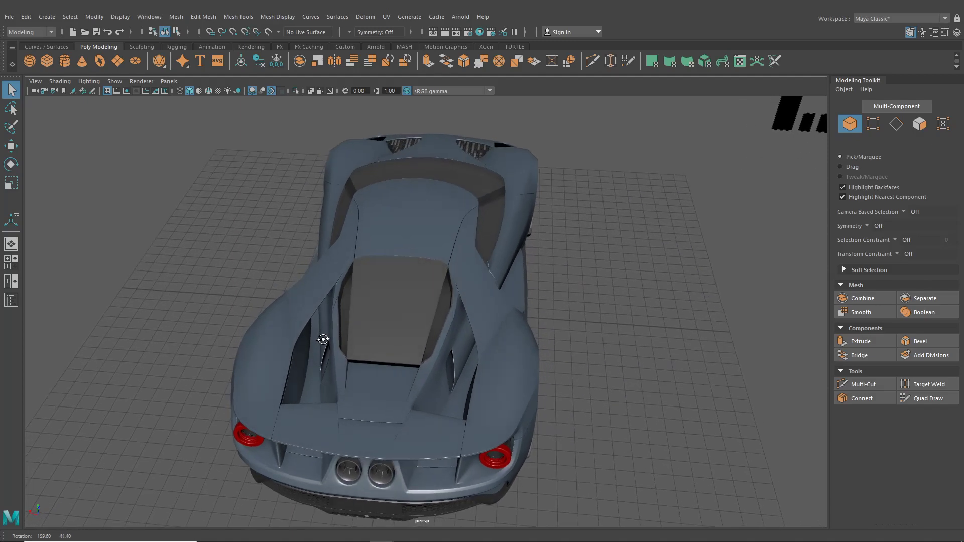
{"action": "right_click_drag", "start_coordinate": [323, 340], "coordinate": [540, 298], "text": "alt"}
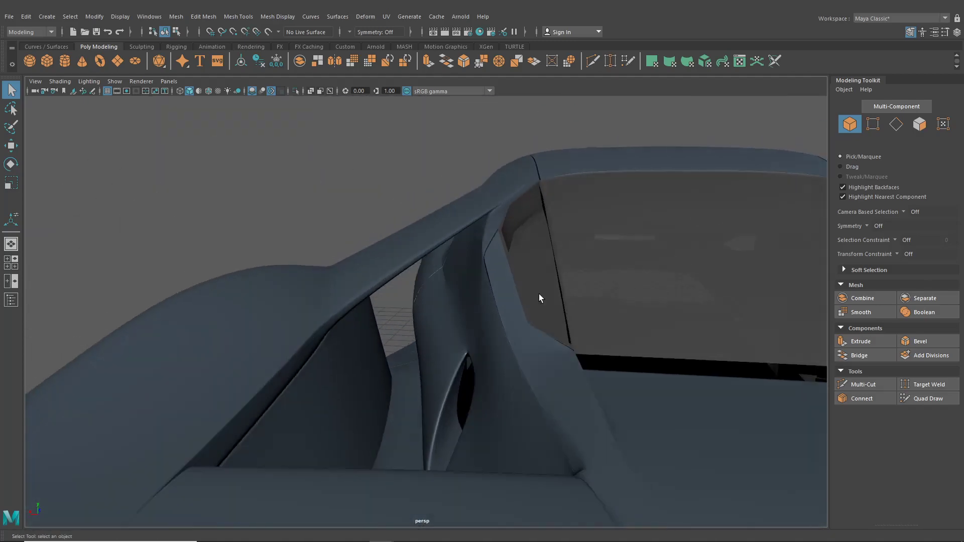
{"action": "left_click_drag", "start_coordinate": [479, 303], "coordinate": [626, 308], "text": "alt"}
Review the complete car body, windows, grilles and side vents from the front and side, near and far
{"action": "scroll", "coordinate": [638, 323], "scroll_direction": "down", "scroll_amount": 5}
{"action": "scroll", "coordinate": [412, 360], "scroll_direction": "up", "scroll_amount": 4}
{"action": "scroll", "coordinate": [553, 339], "scroll_direction": "down", "scroll_amount": 5}
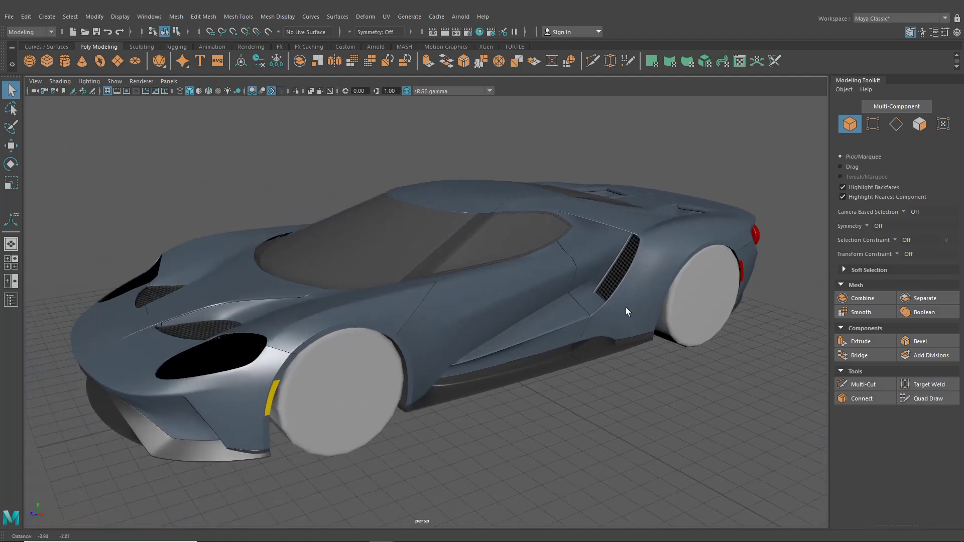
{"action": "left_click_drag", "start_coordinate": [359, 386], "coordinate": [468, 400], "text": "alt"}
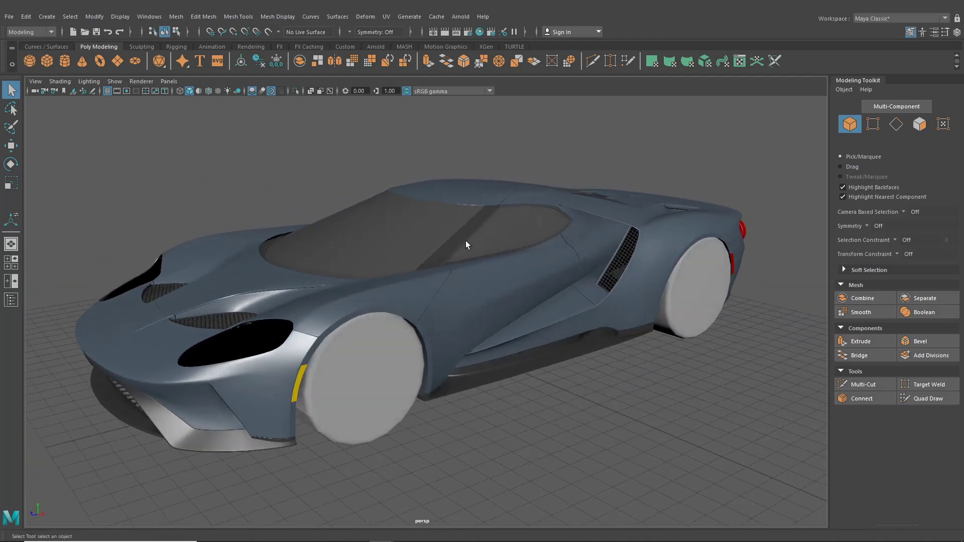
{"action": "left_click_drag", "start_coordinate": [601, 324], "coordinate": [366, 319], "text": "alt"}
{"action": "scroll", "coordinate": [378, 410], "scroll_direction": "up", "scroll_amount": 3}
{"action": "scroll", "coordinate": [377, 410], "scroll_direction": "down", "scroll_amount": 8}
{"action": "left_click_drag", "start_coordinate": [326, 425], "coordinate": [284, 363], "text": "alt"}
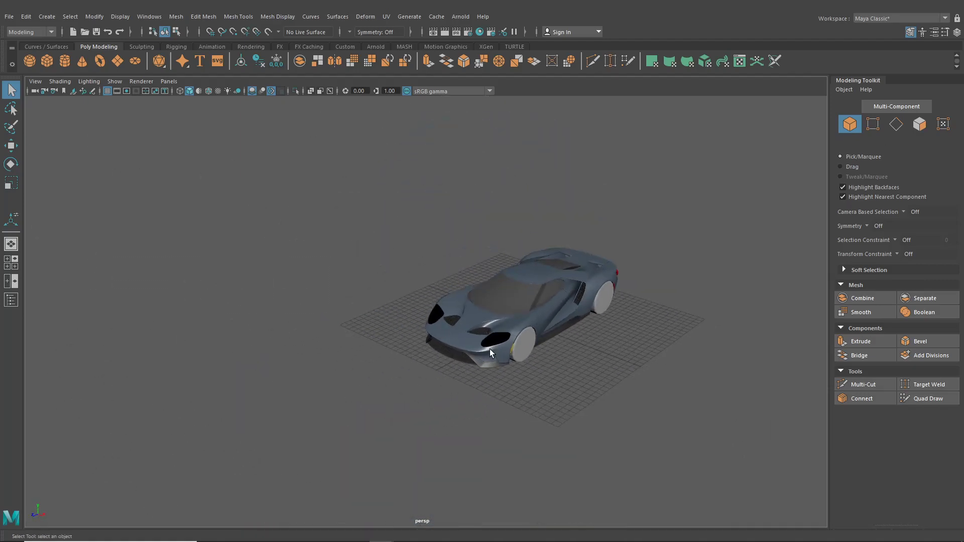
{"action": "right_click_drag", "start_coordinate": [490, 348], "coordinate": [607, 362], "text": "alt"}
{"action": "left_click_drag", "start_coordinate": [607, 362], "coordinate": [466, 370], "text": "alt"}
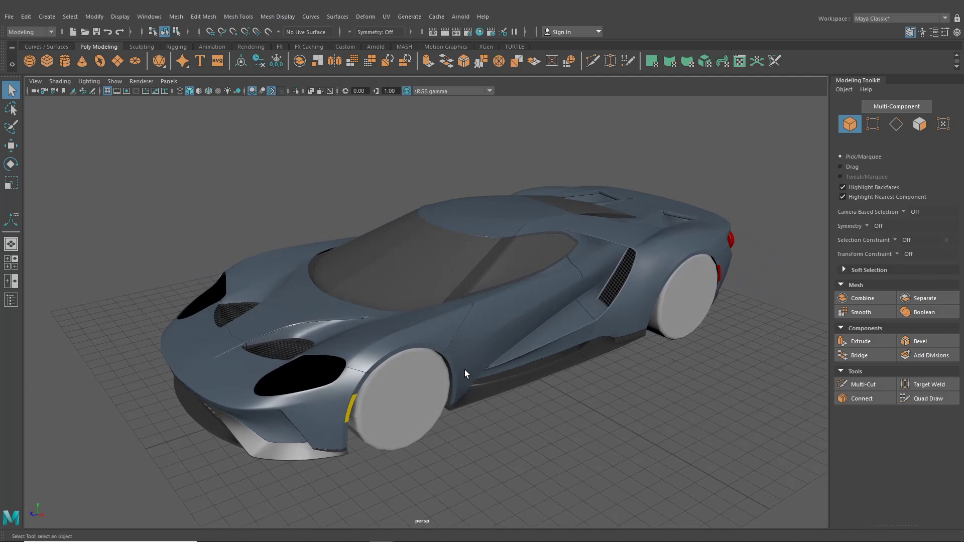